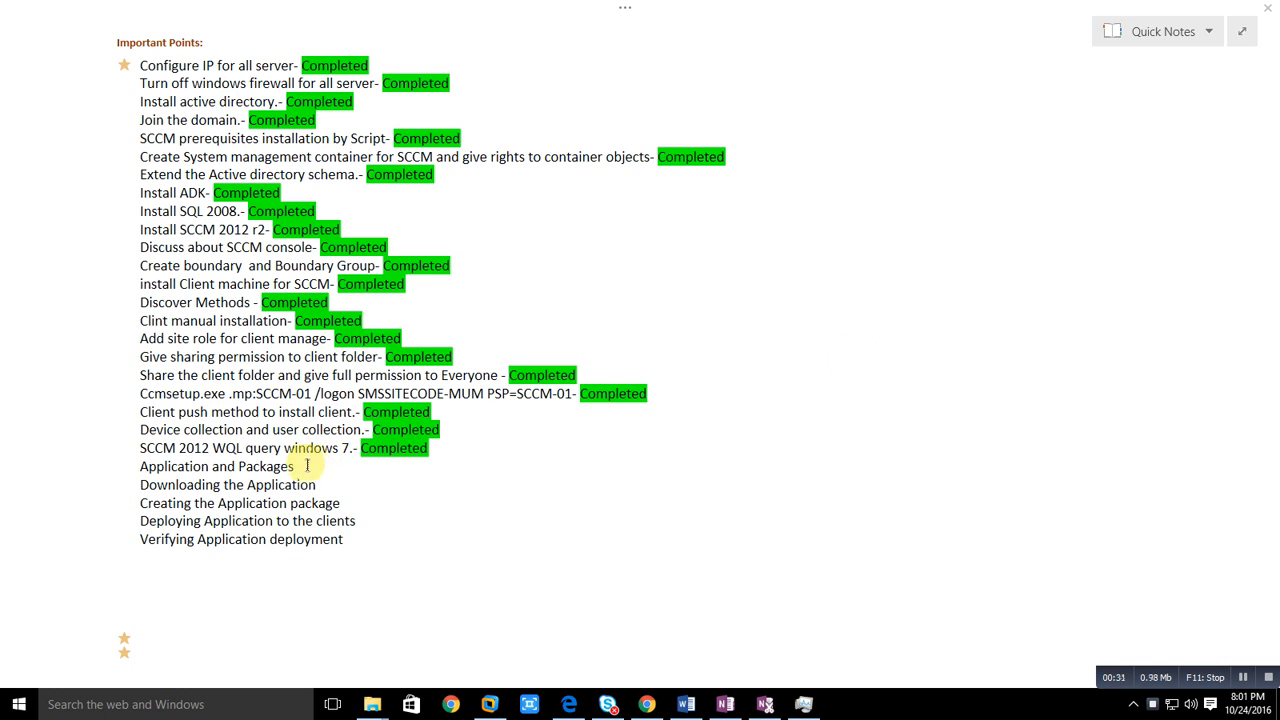
Highlight the Application and Packages line in the notes, switch to the SCCM-01 virtual machine, and view the Win_7 Collection summary
drag(300, 466, 150, 466)
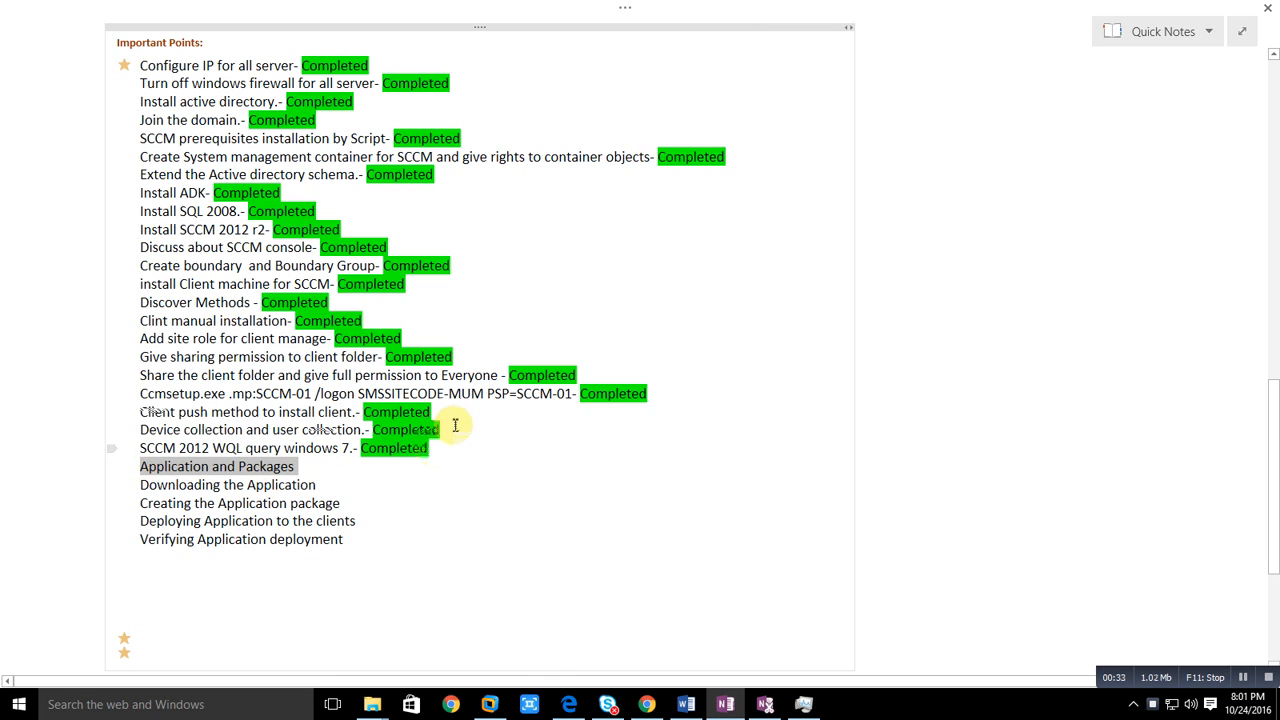
click(490, 704)
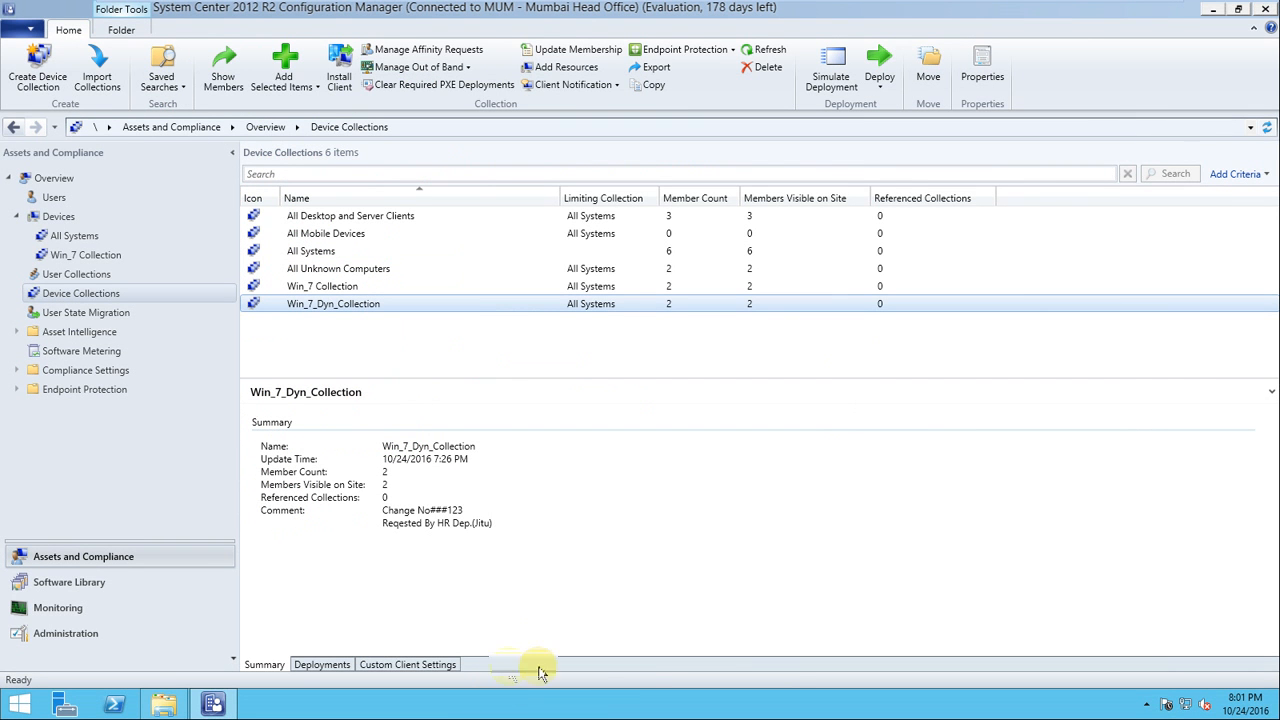
click(337, 287)
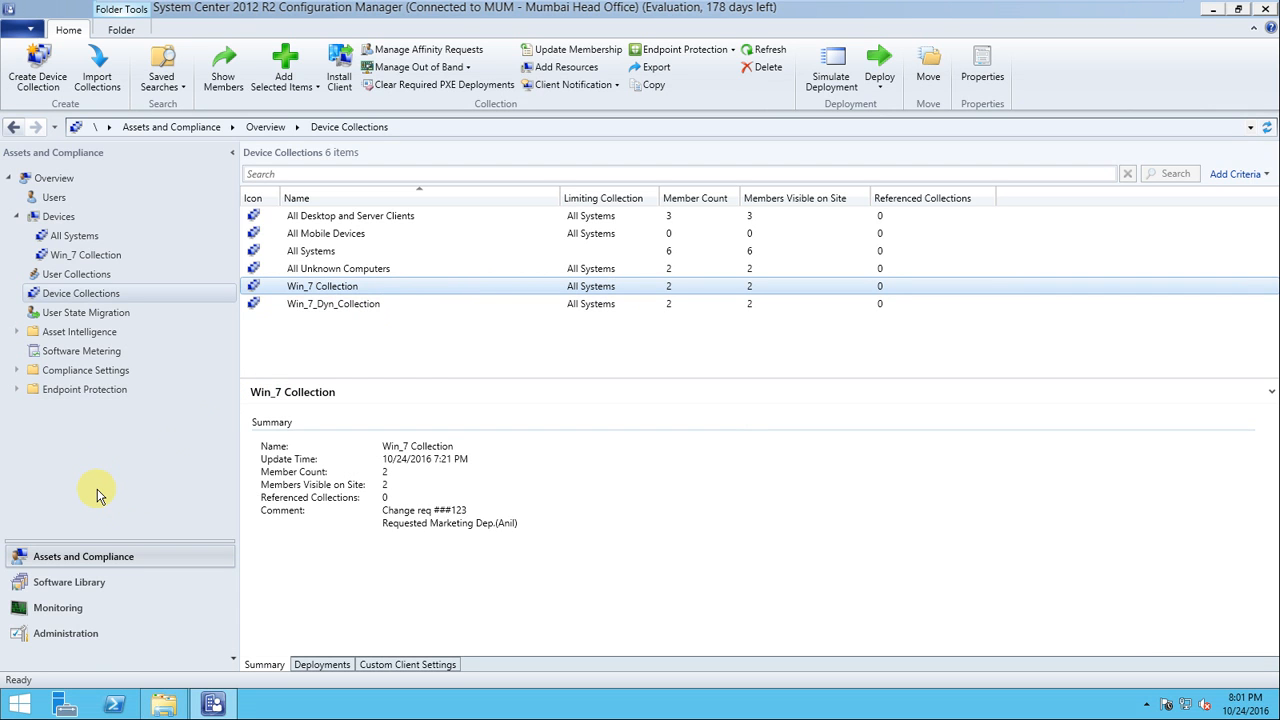
Look through the Administration and Monitoring workspaces, and view the Applications list under Application Management in the Software Library
click(90, 636)
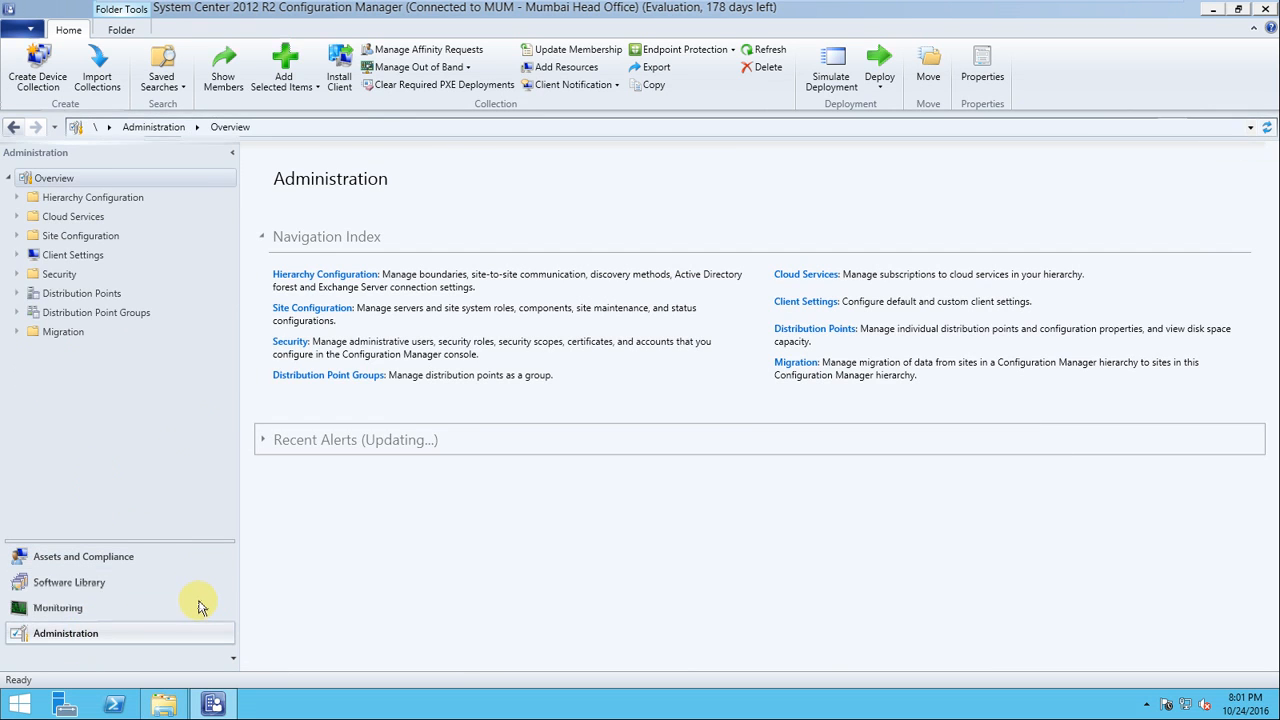
click(86, 608)
click(104, 590)
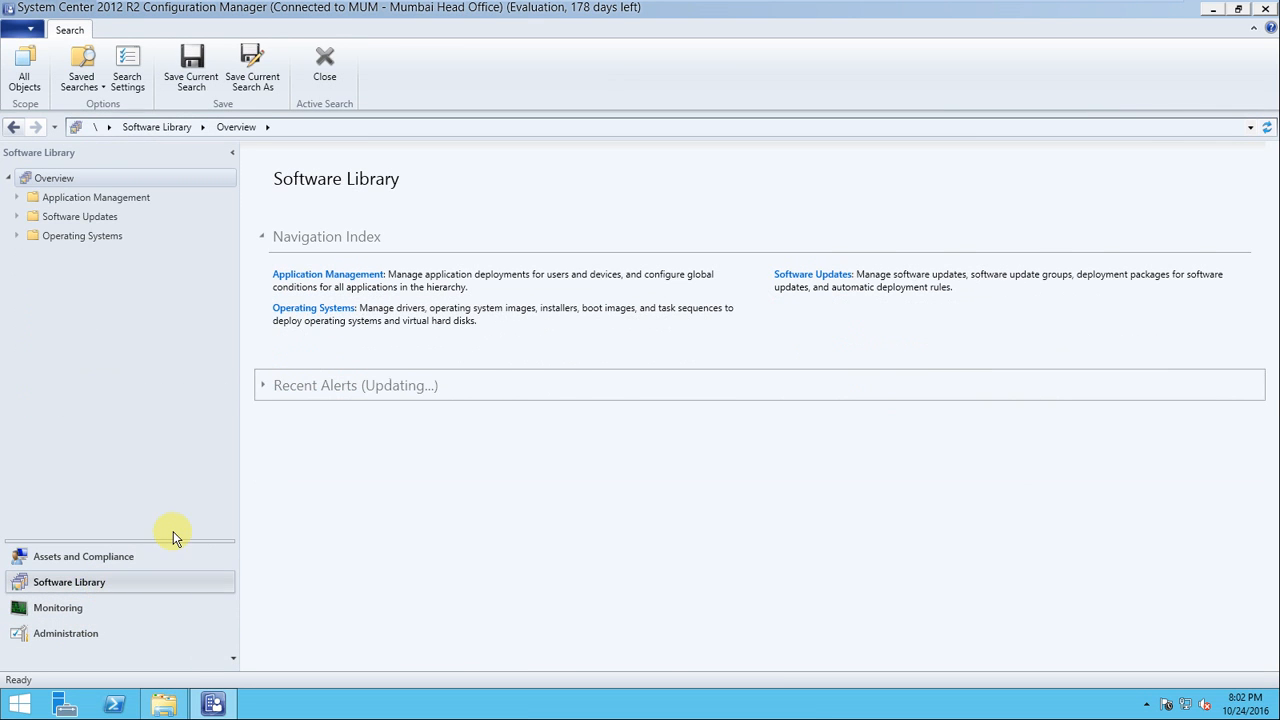
click(17, 199)
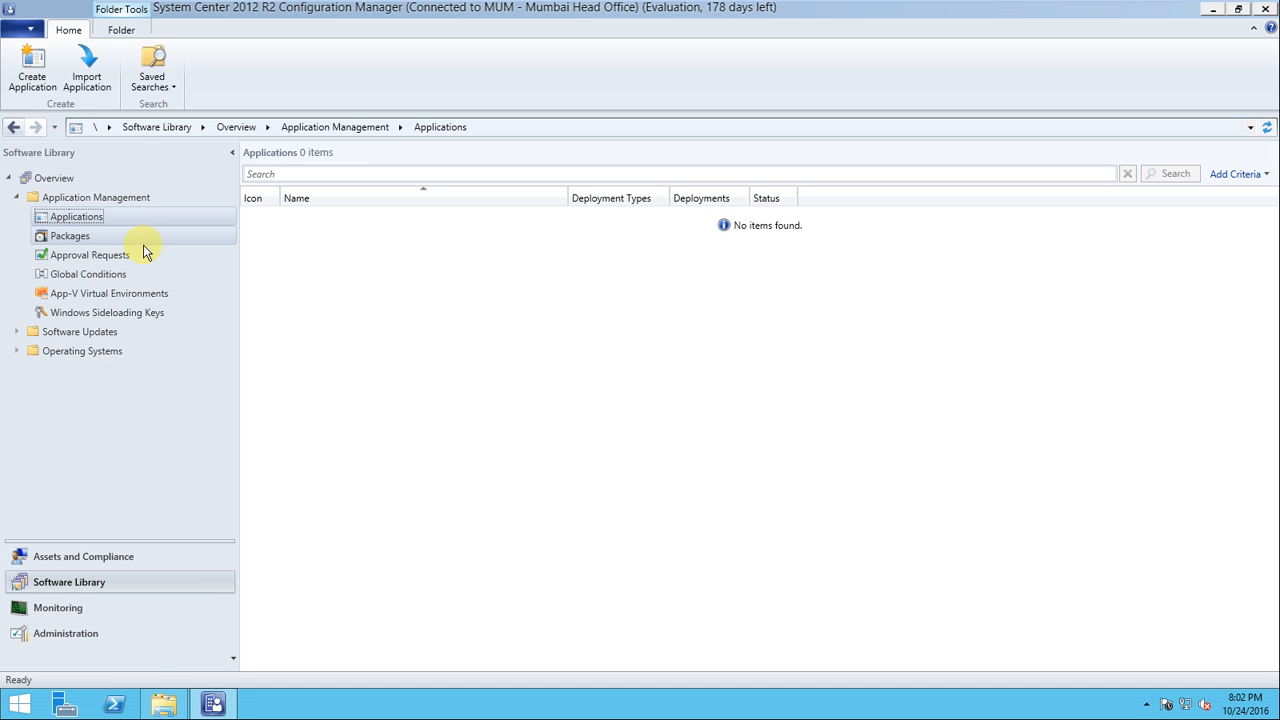
Switch to File Explorer and open the Software folder inside C:\Deployment
mouse_move(168, 706)
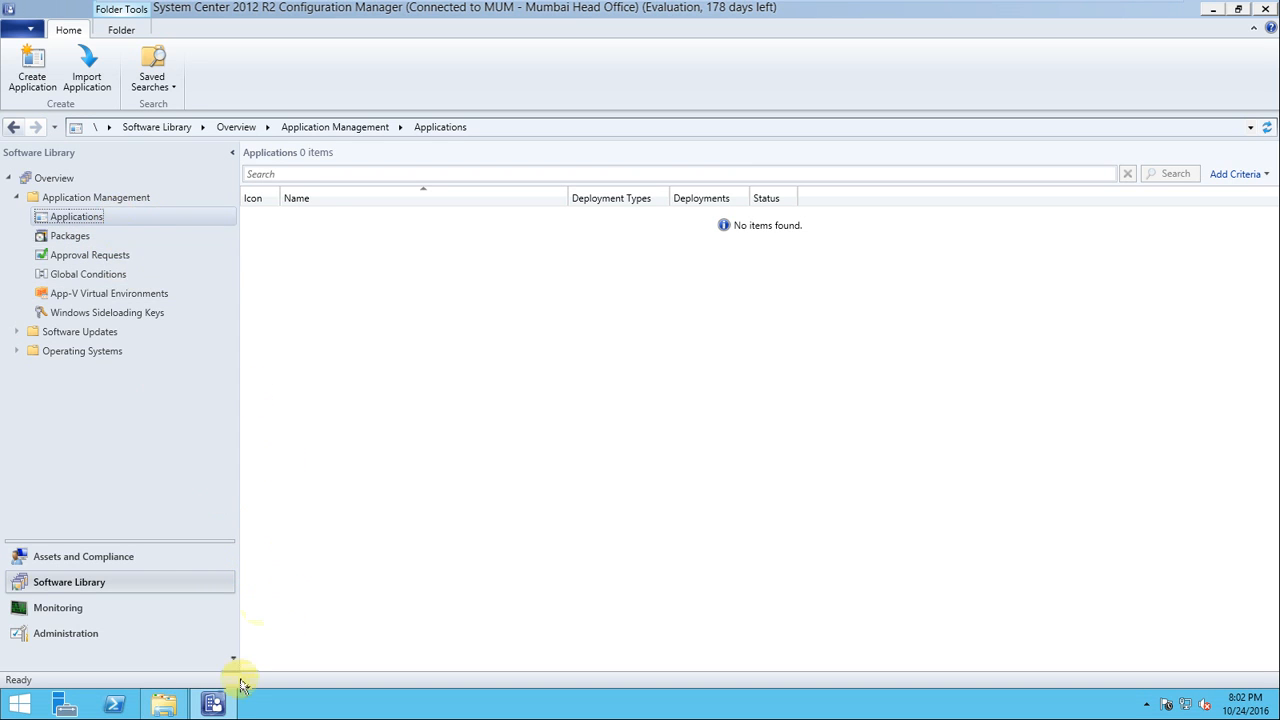
click(175, 708)
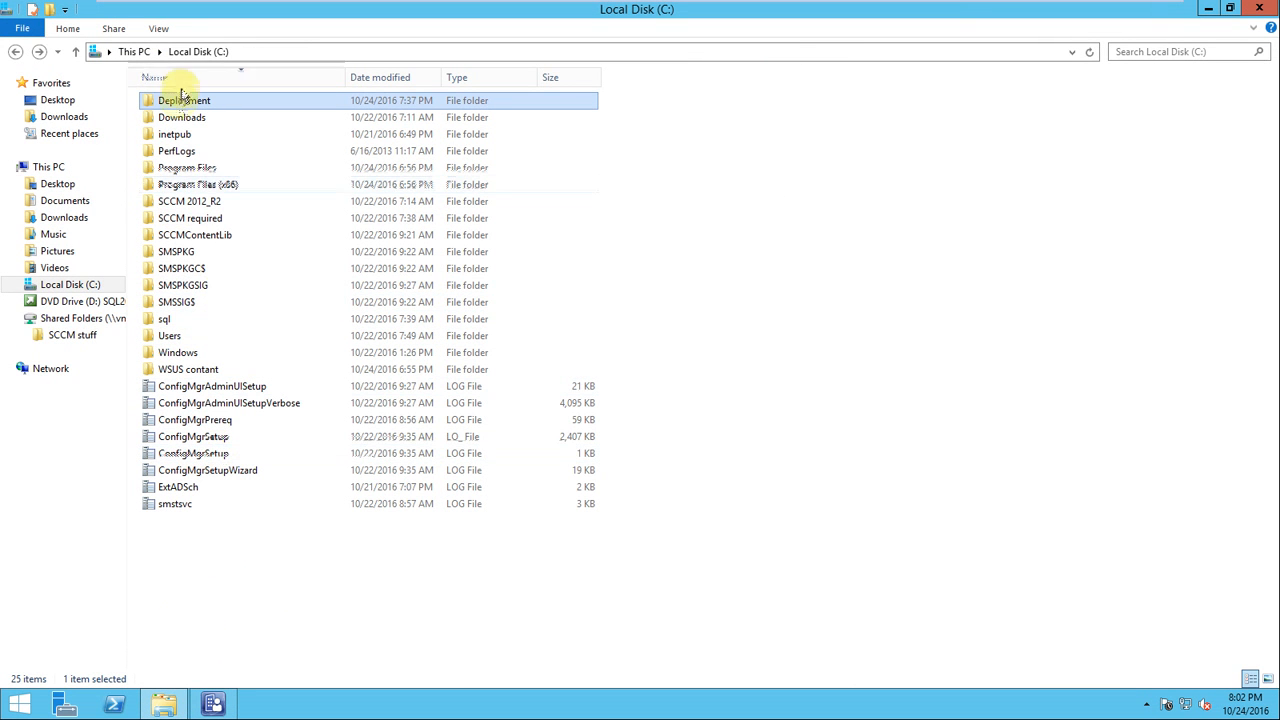
click(190, 100)
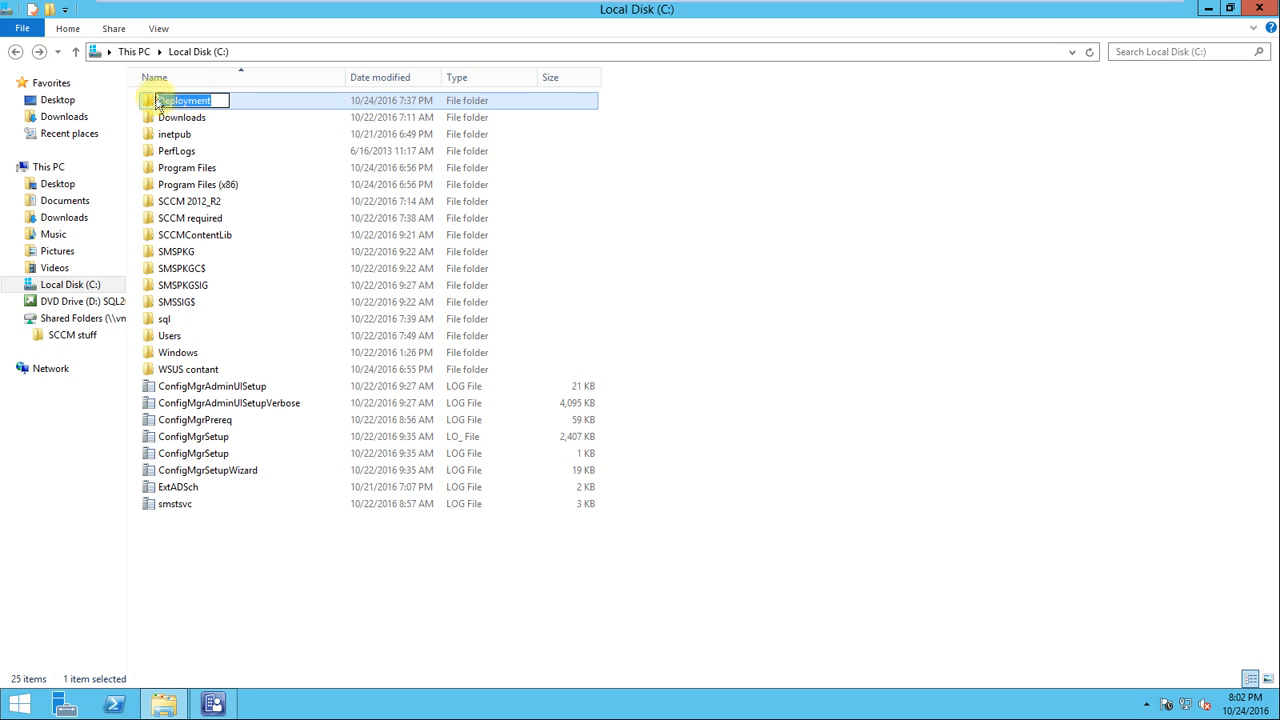
click(156, 100)
double_click(166, 103)
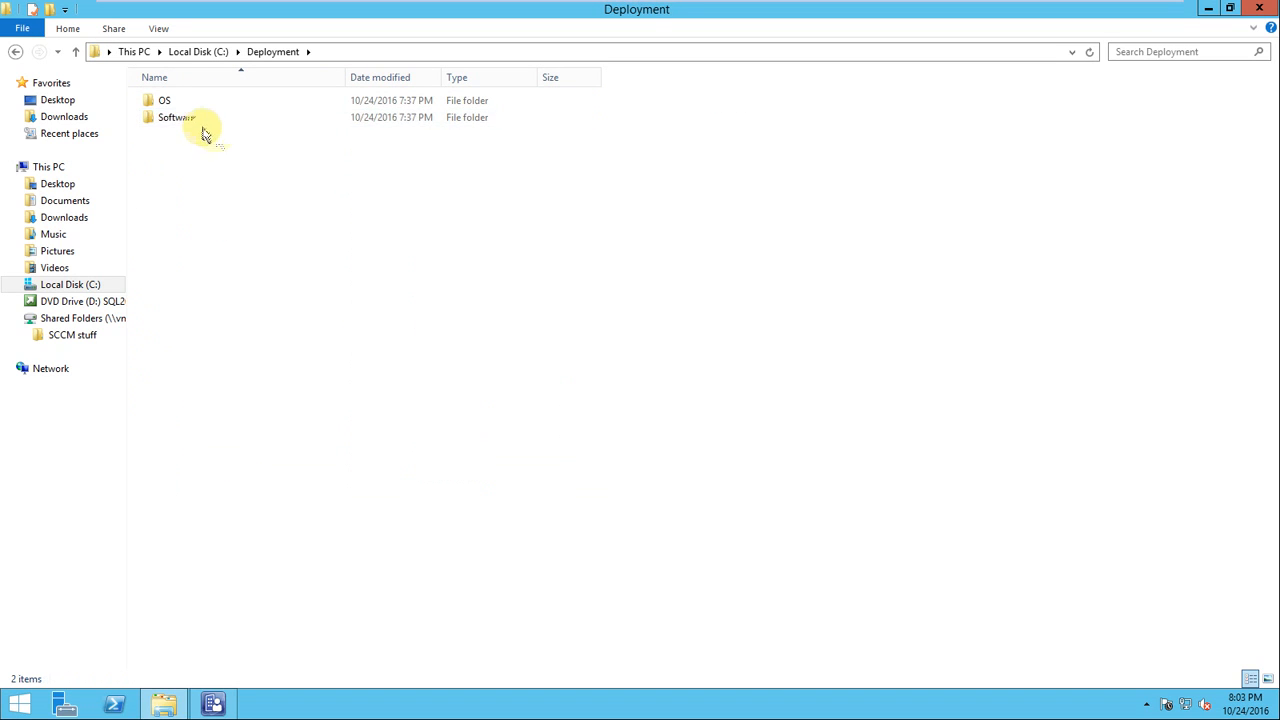
double_click(171, 118)
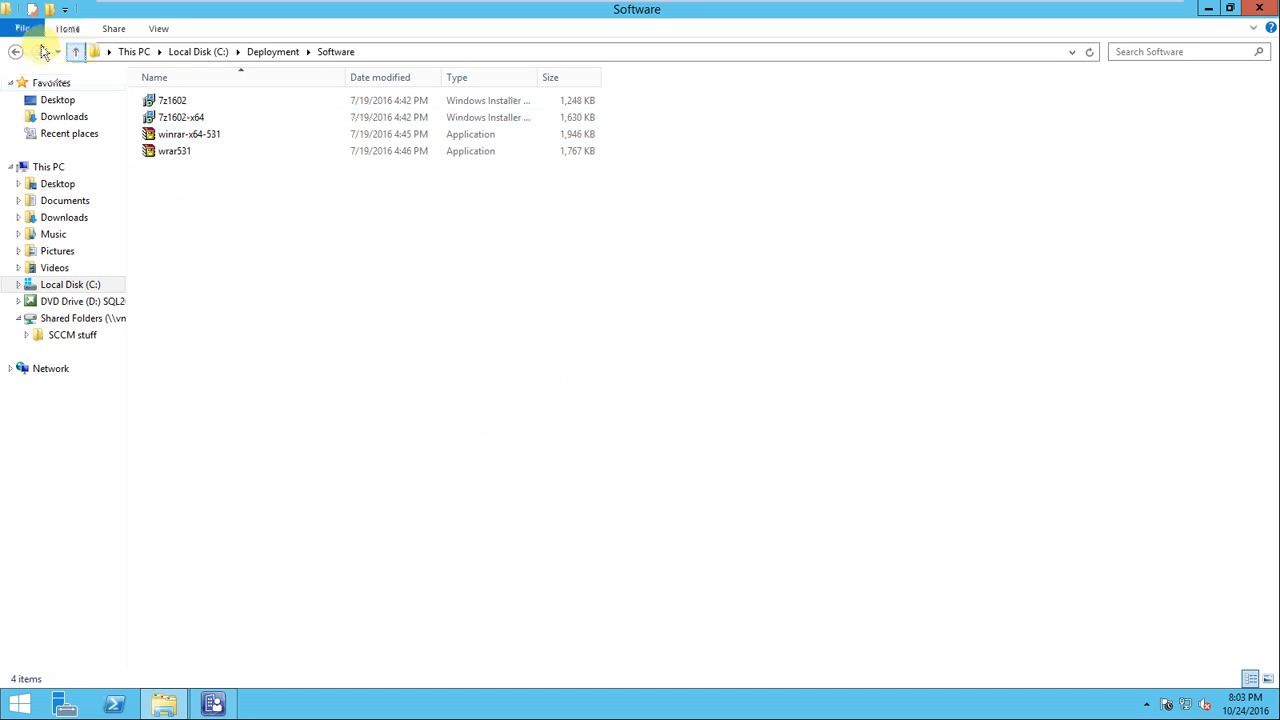
Rename the Software folder inside C:\Deployment to Application and open it
click(15, 51)
right_click(172, 116)
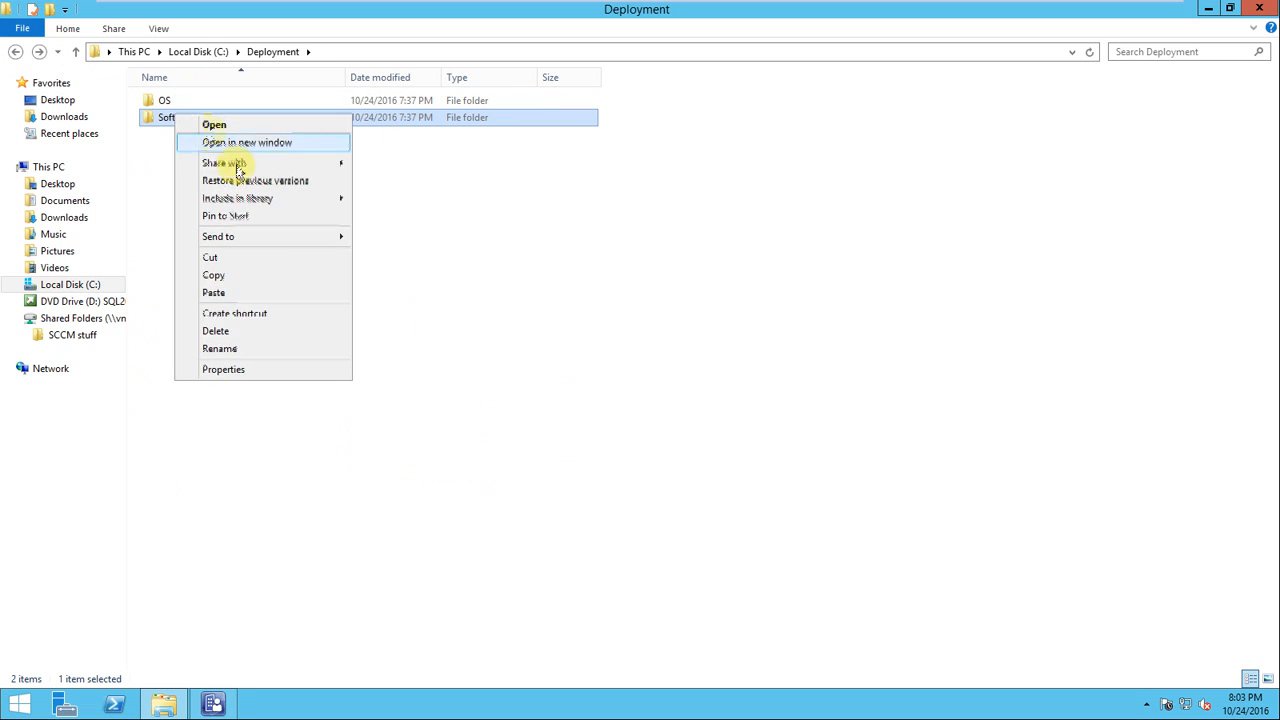
click(220, 349)
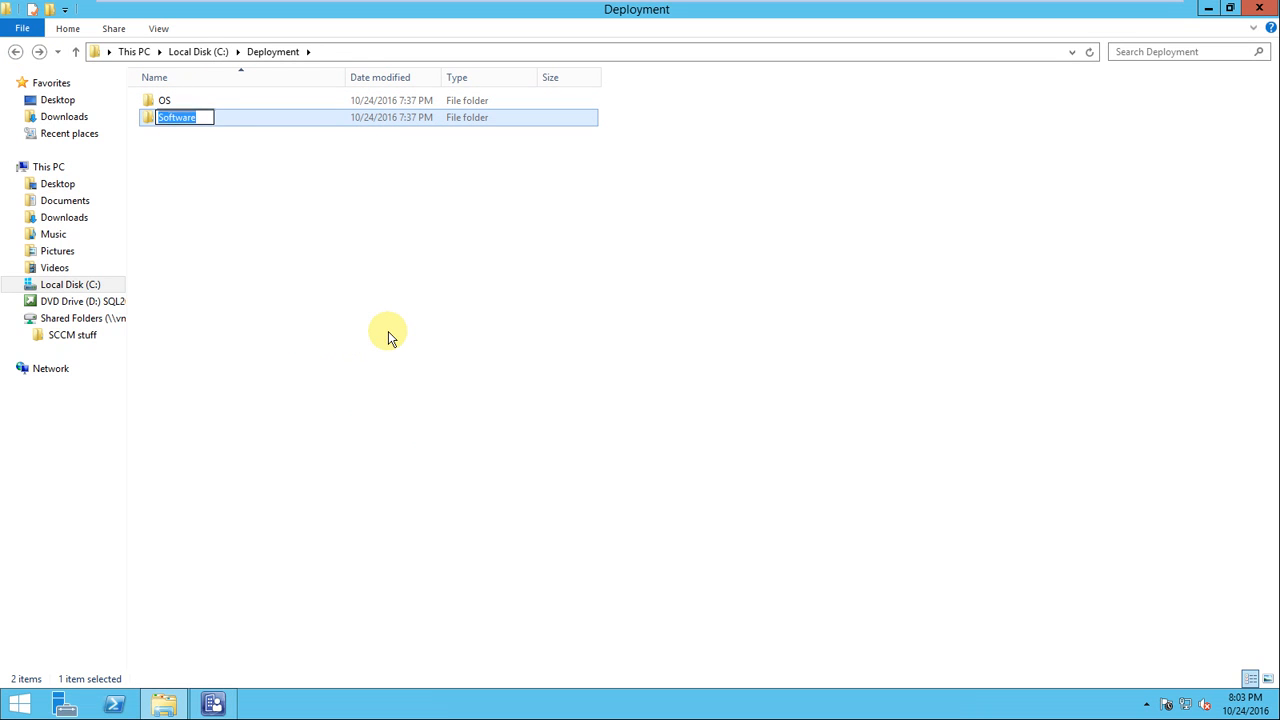
text(Application)
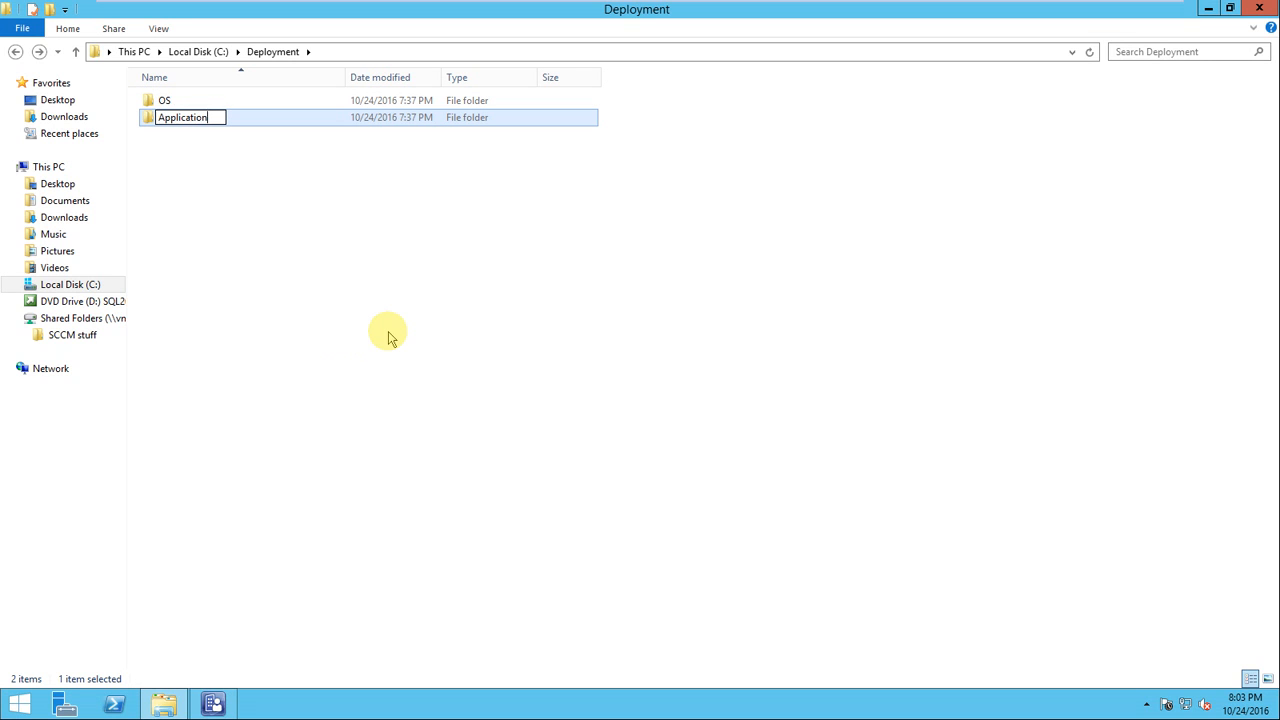
click(388, 332)
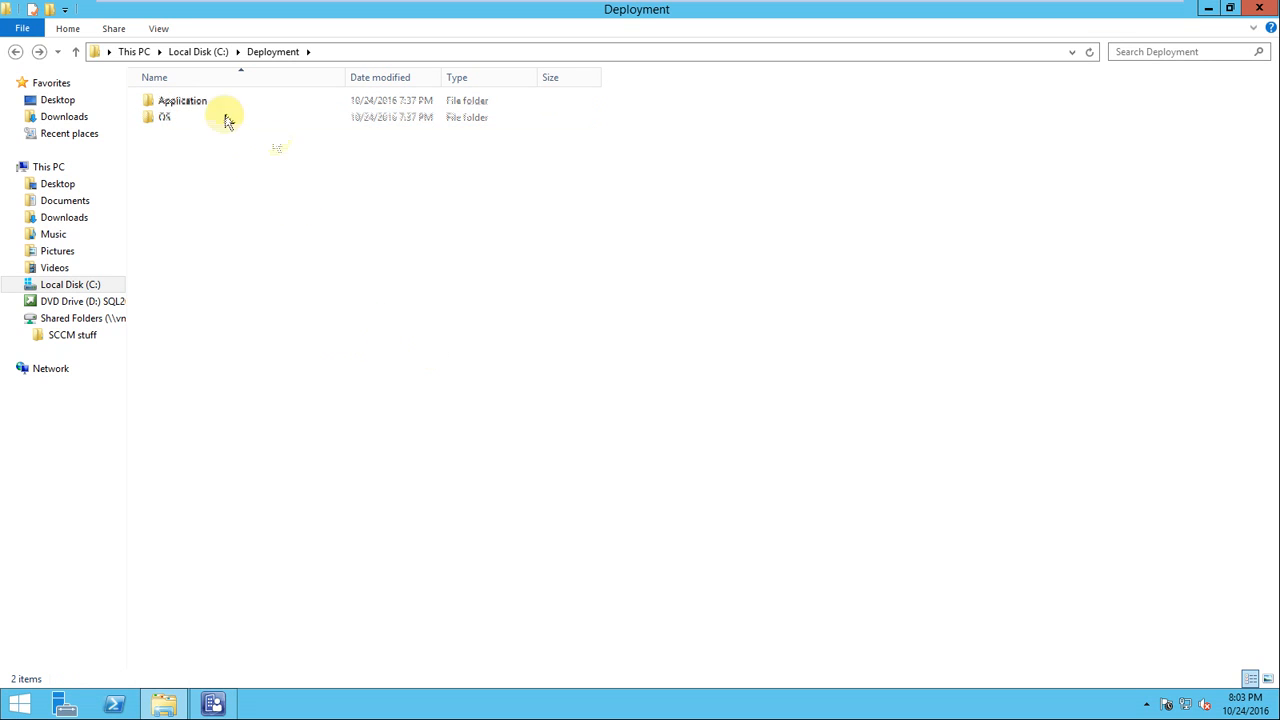
click(190, 108)
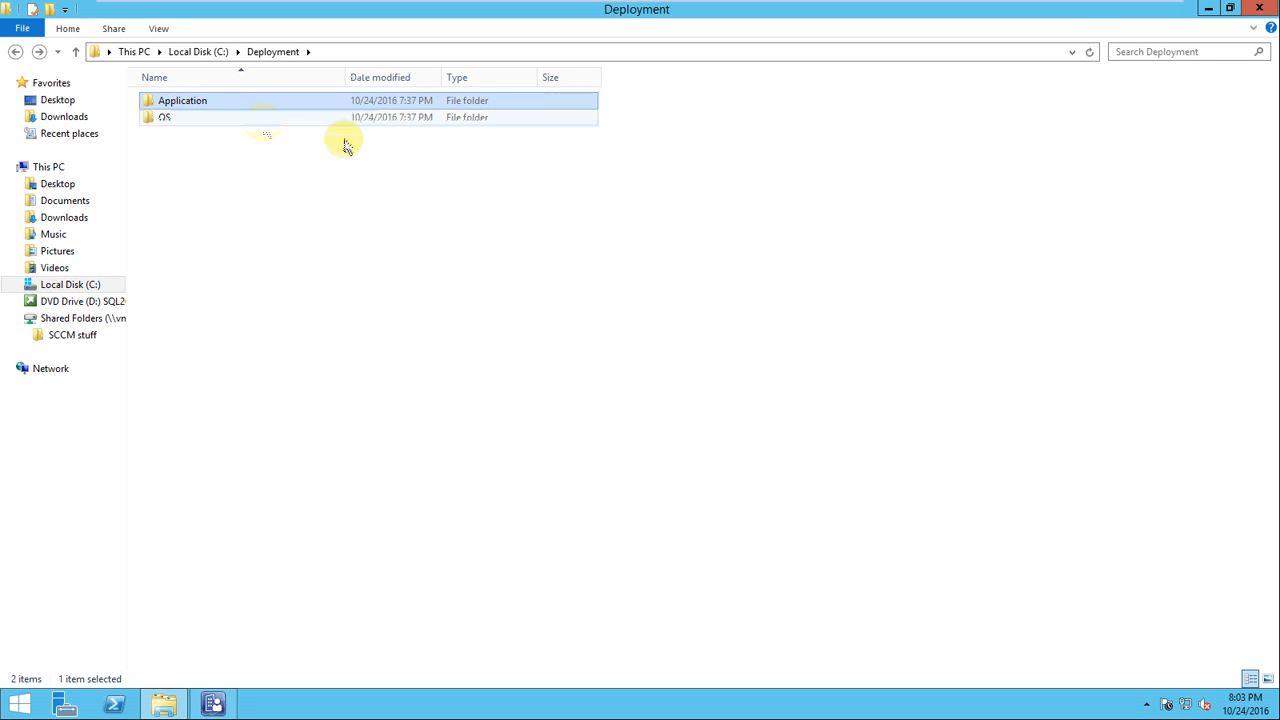
double_click(228, 107)
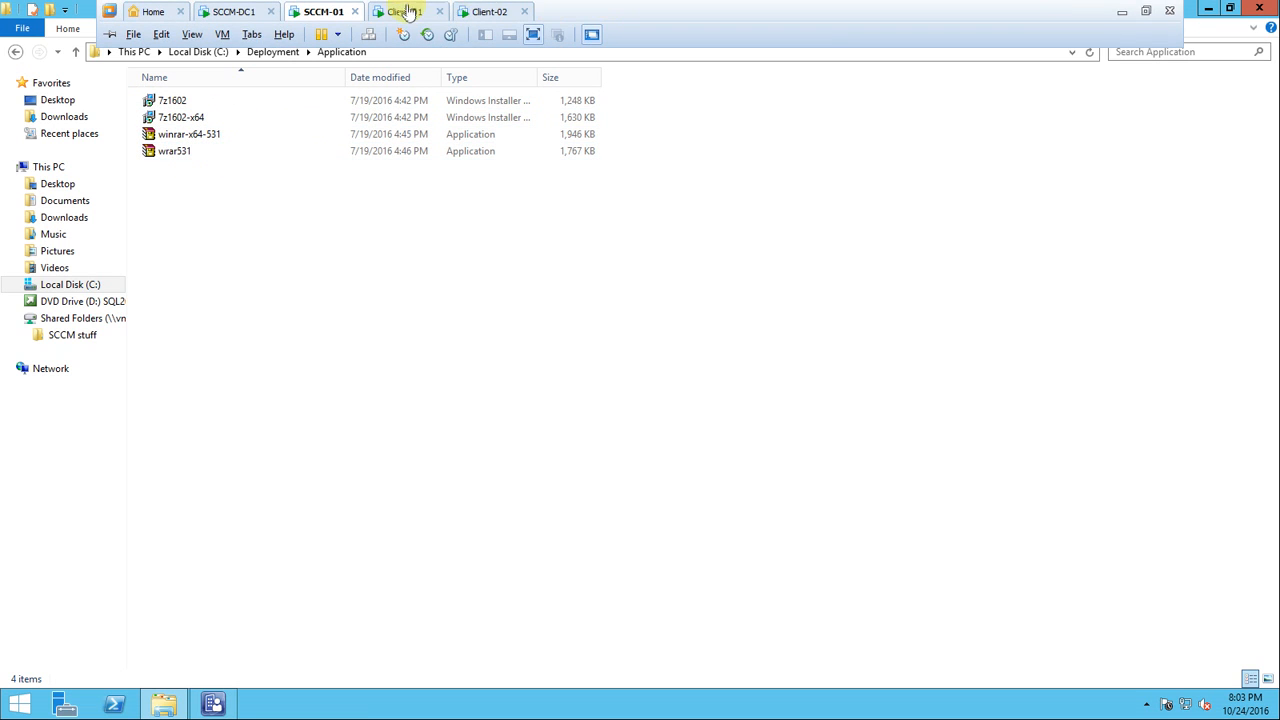
Switch to the Client-01 virtual machine and check its system type in the computer's properties
click(405, 11)
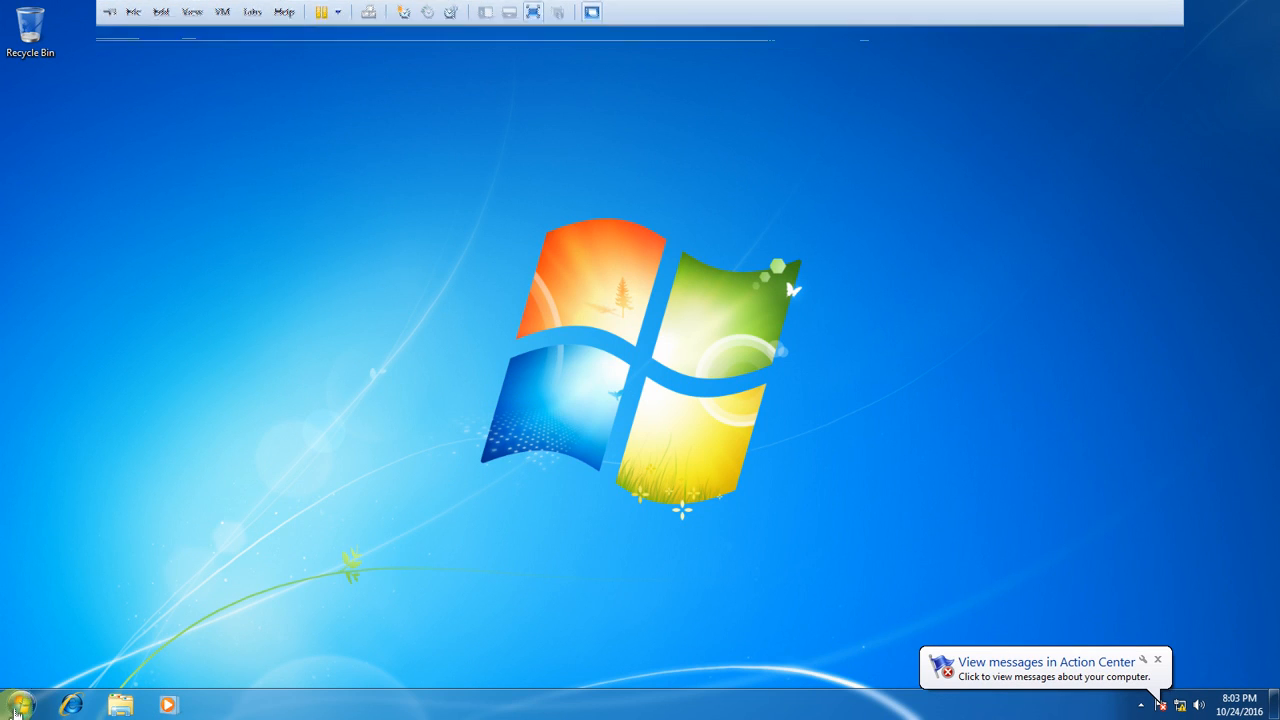
click(22, 702)
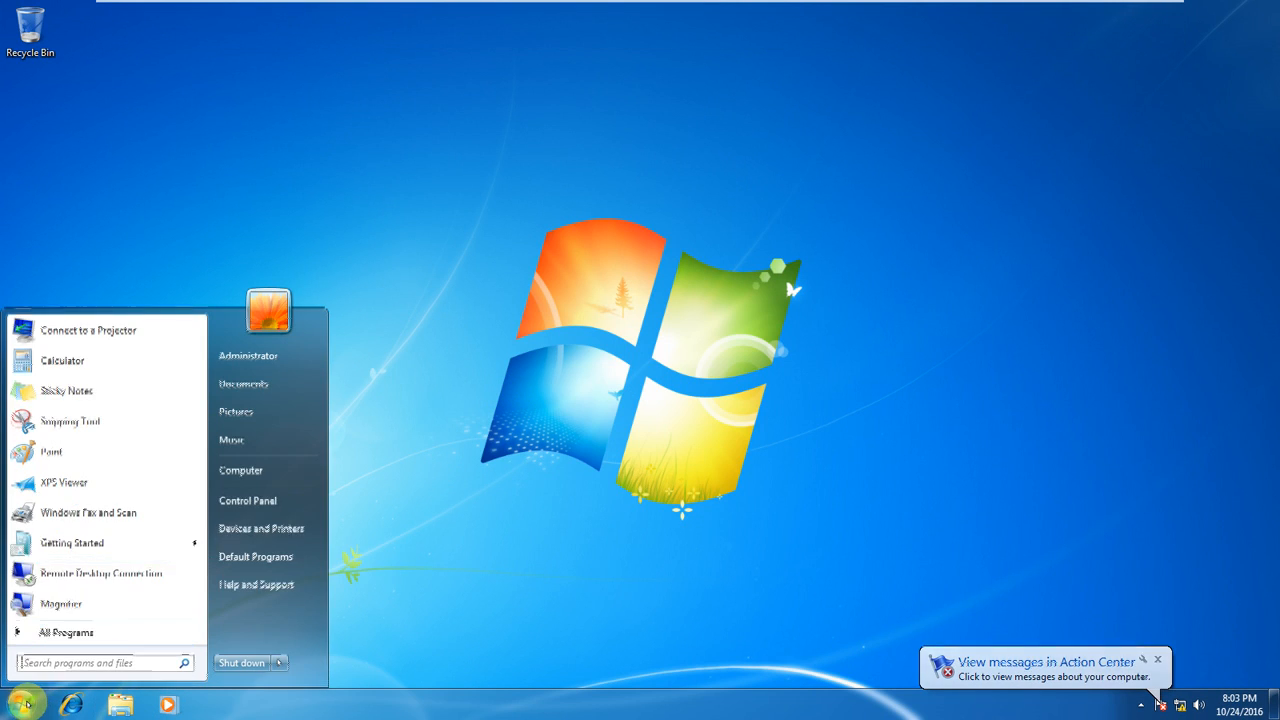
right_click(254, 482)
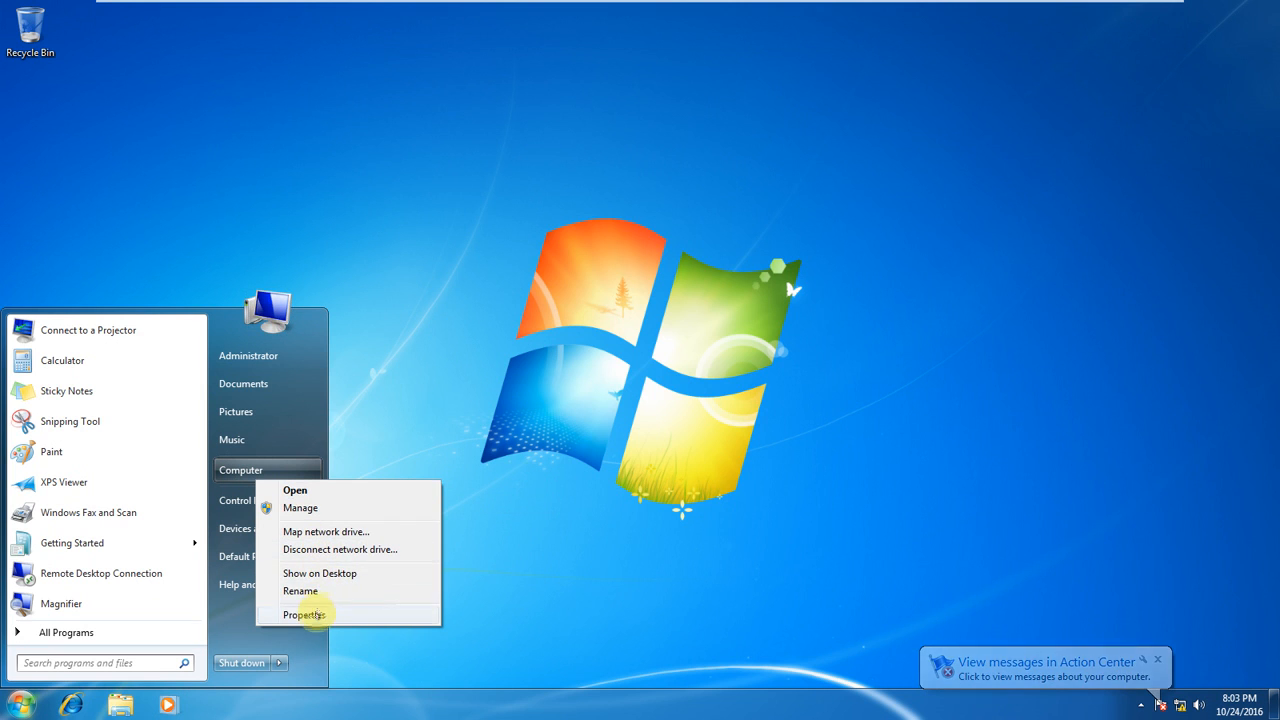
click(322, 612)
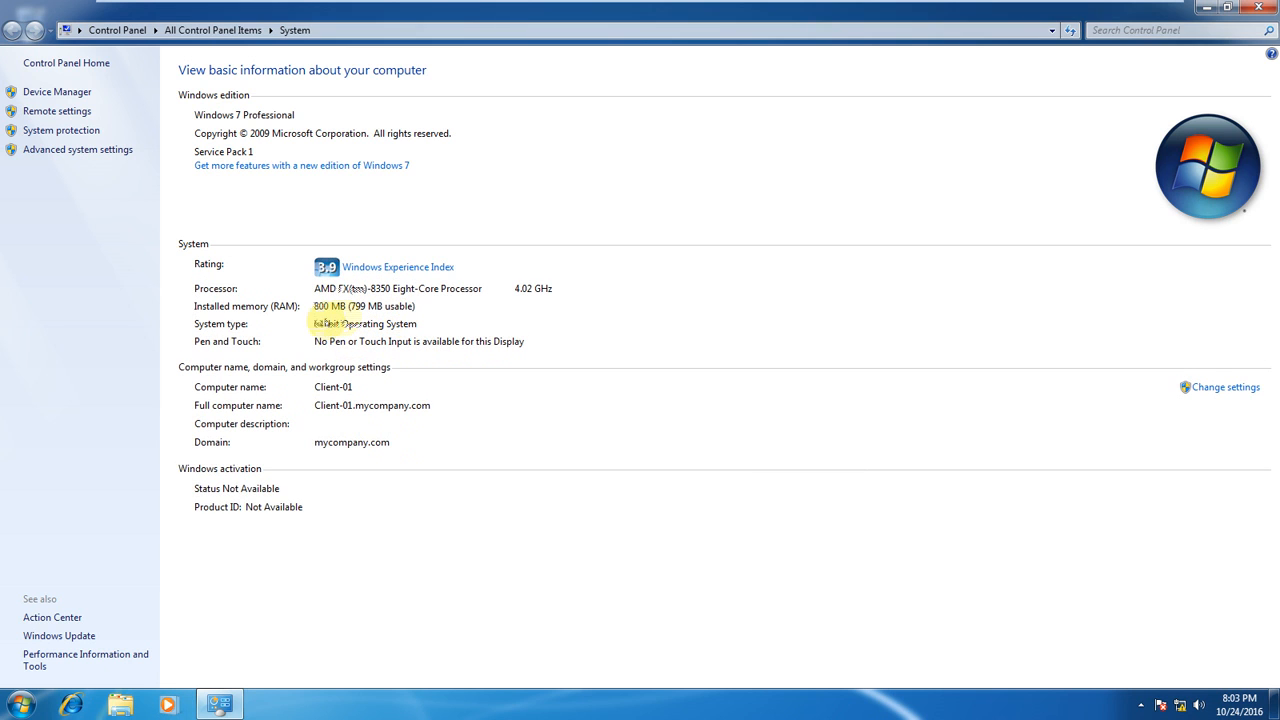
mouse_move(986, 5)
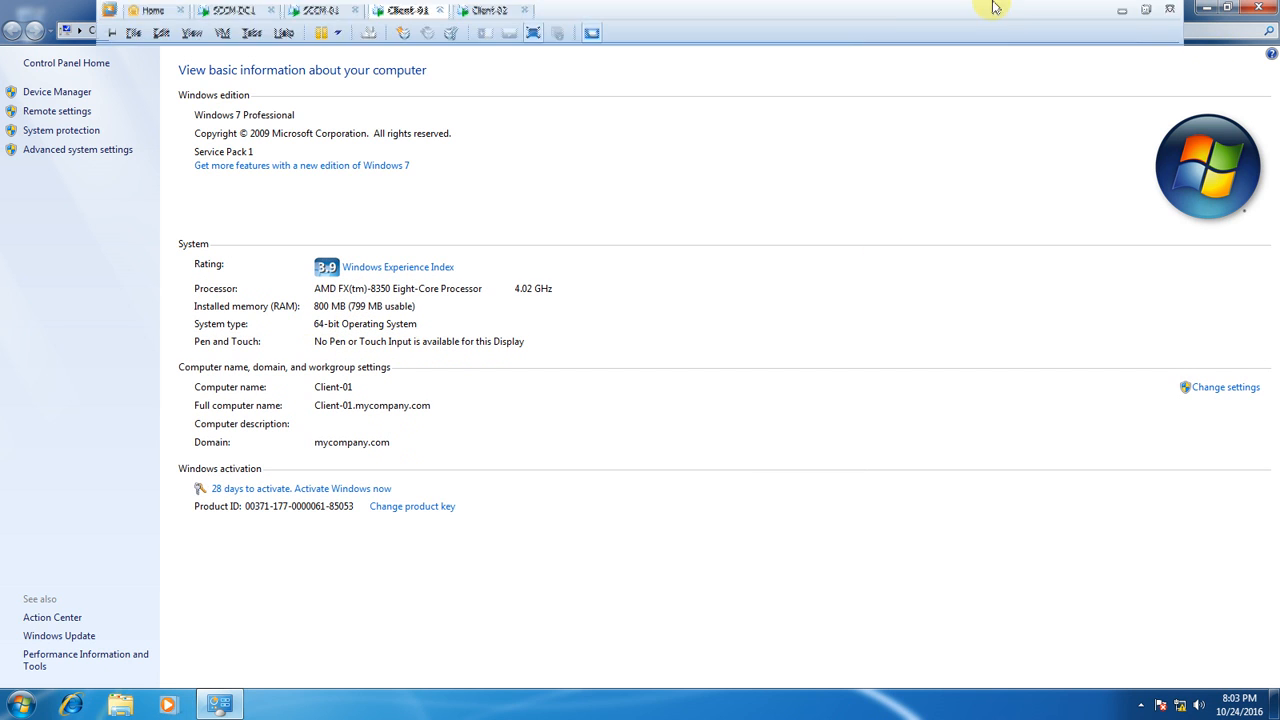
Return to SCCM-01 and enable advanced sharing for the Deployment folder on Local Disk (C:)
click(337, 12)
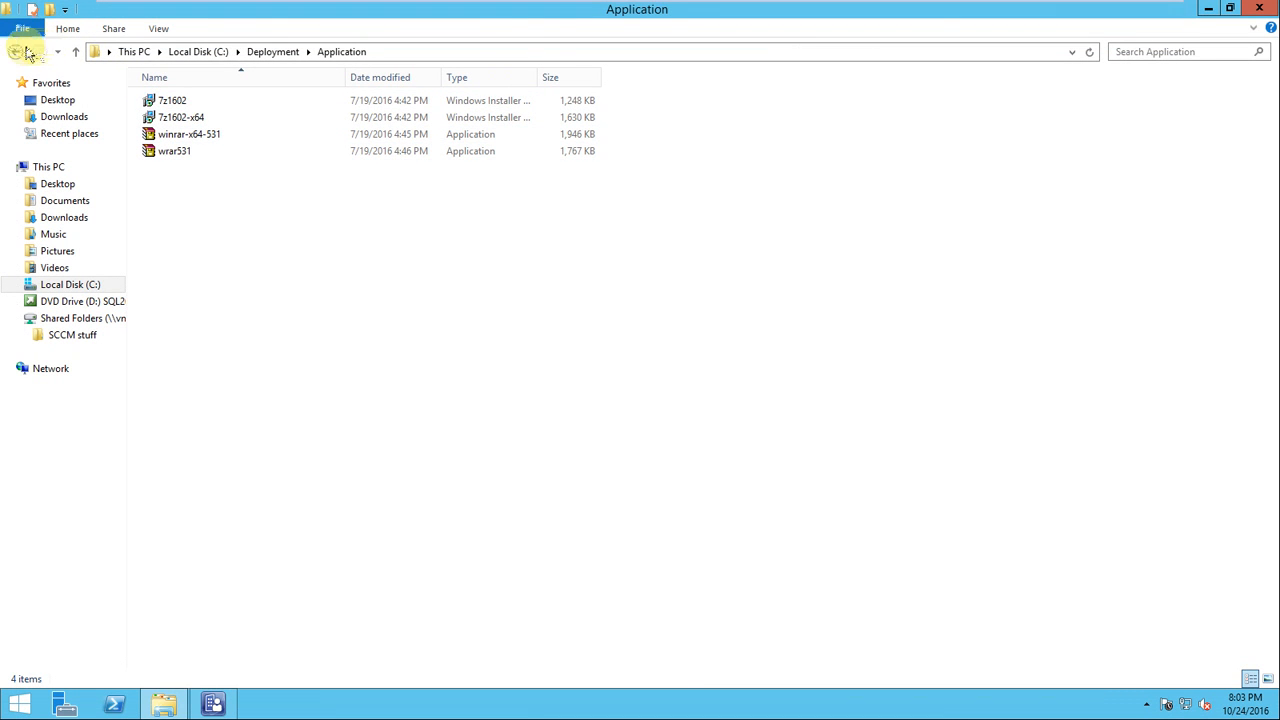
click(15, 55)
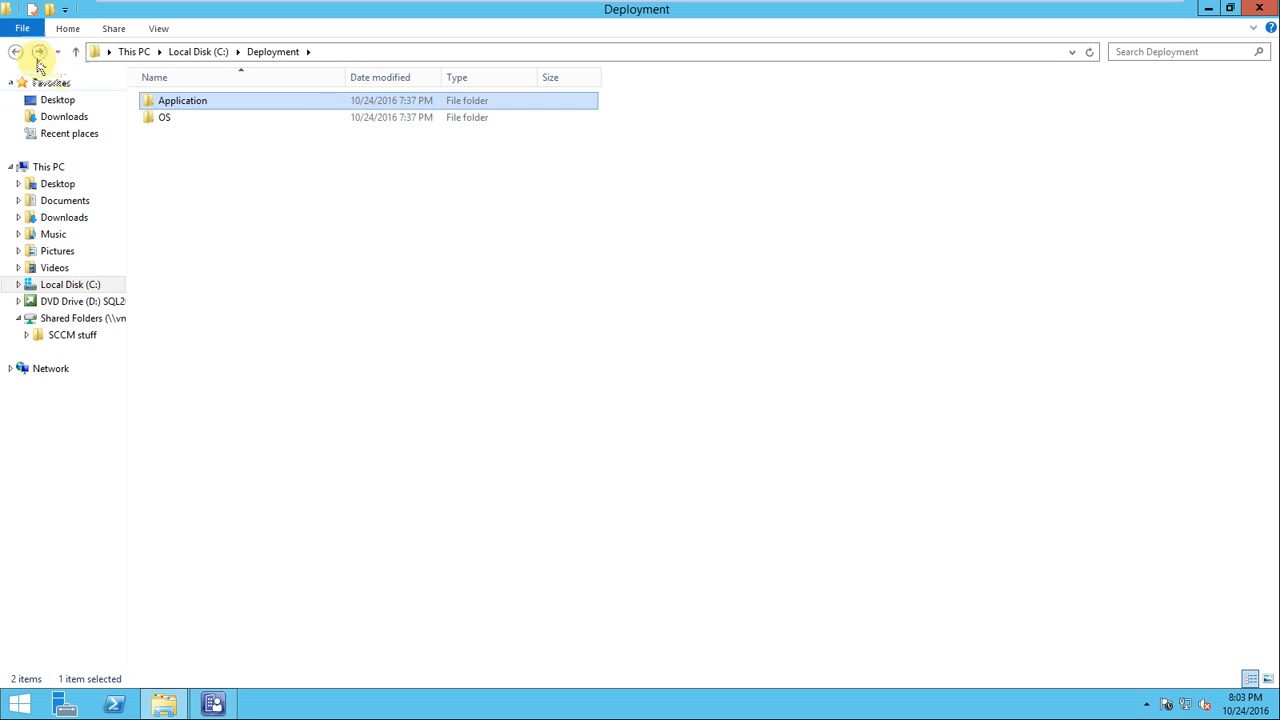
click(17, 55)
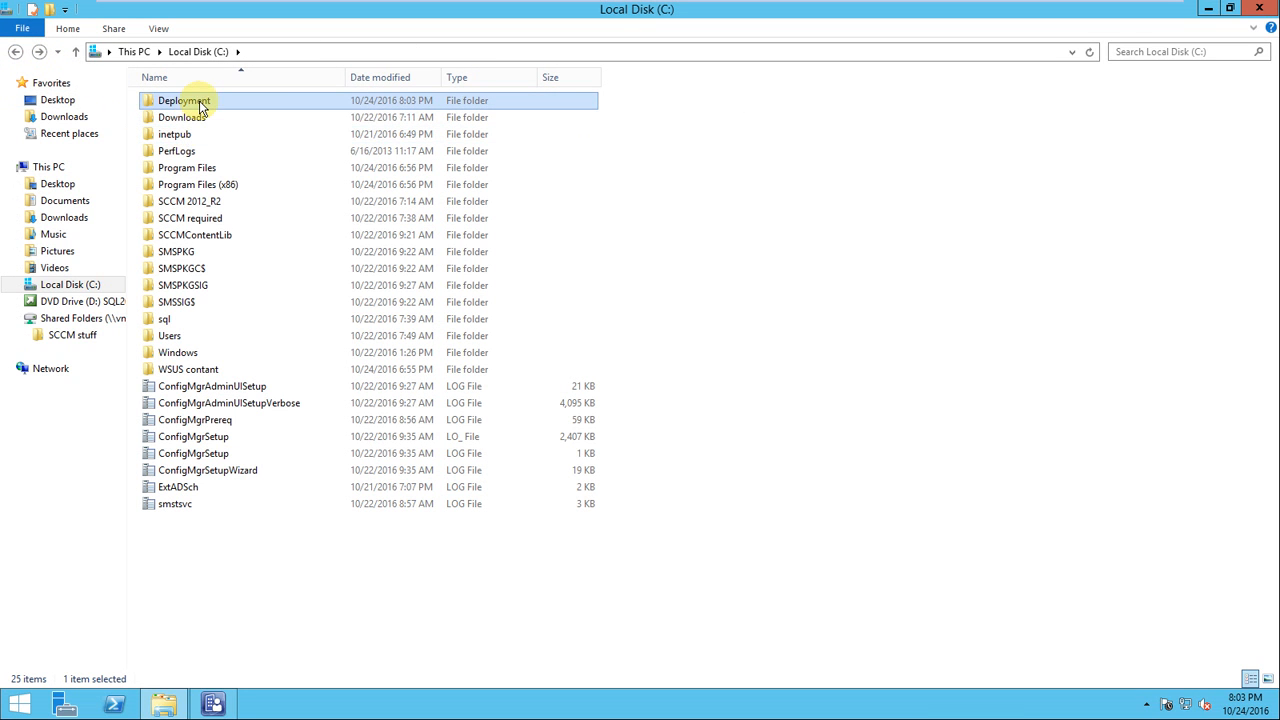
right_click(192, 101)
click(279, 360)
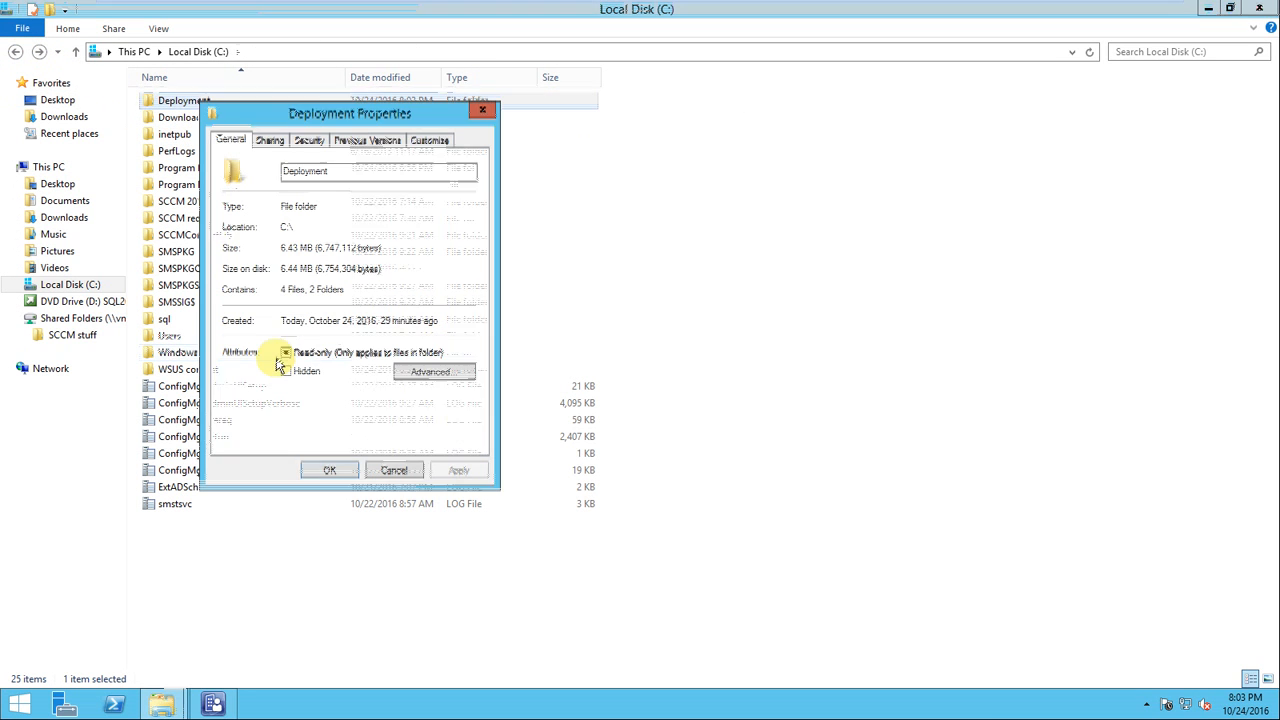
click(262, 141)
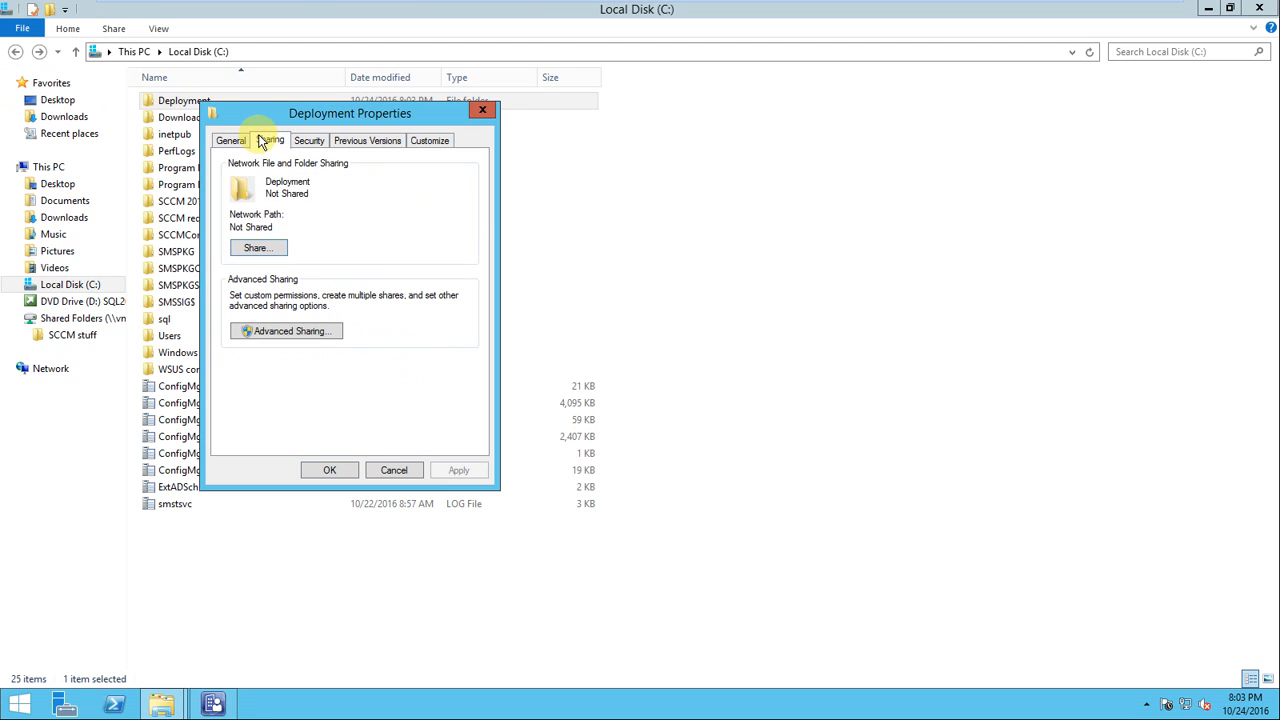
click(295, 331)
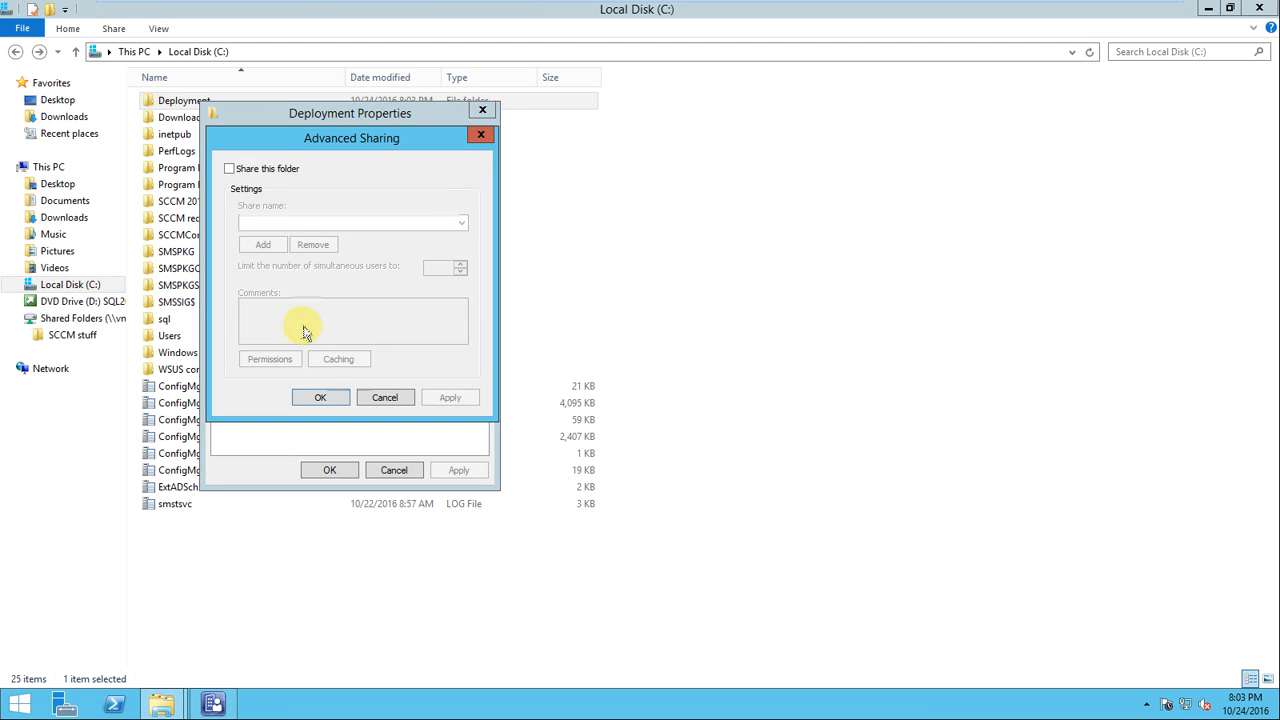
click(230, 170)
Allow Everyone Full Control in the Deployment share permissions and apply the advanced sharing settings
click(285, 358)
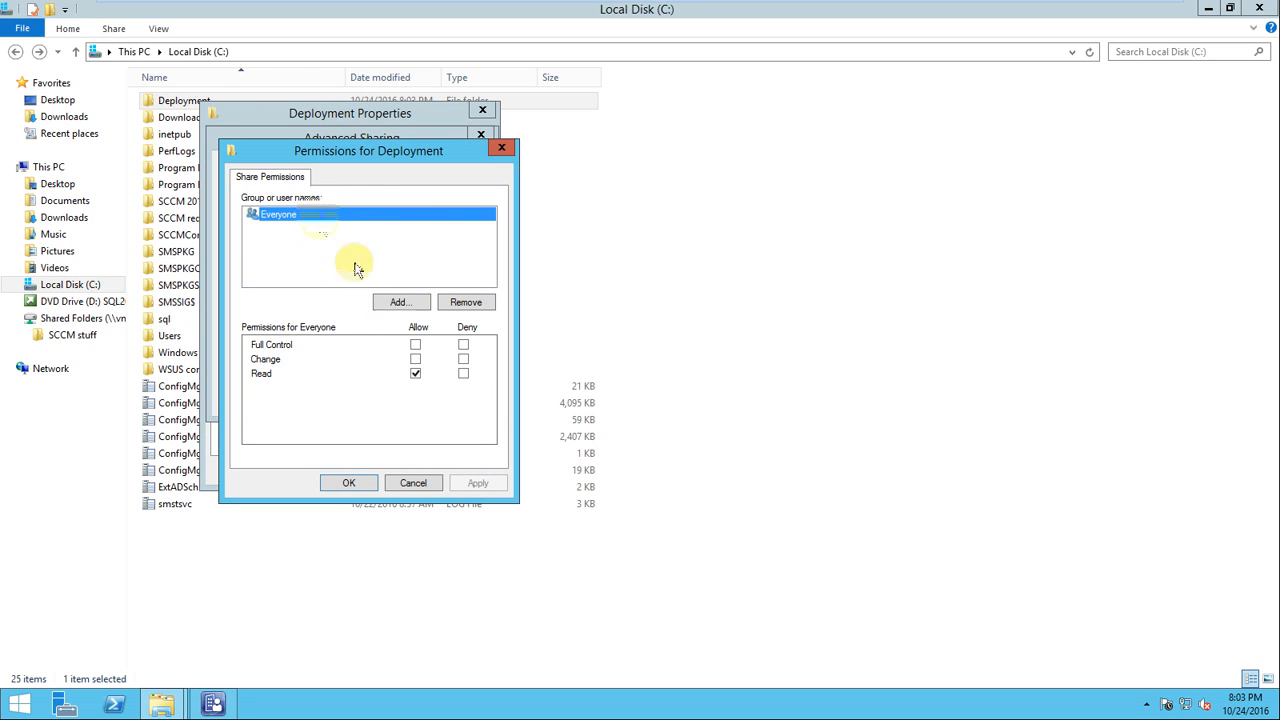
click(415, 345)
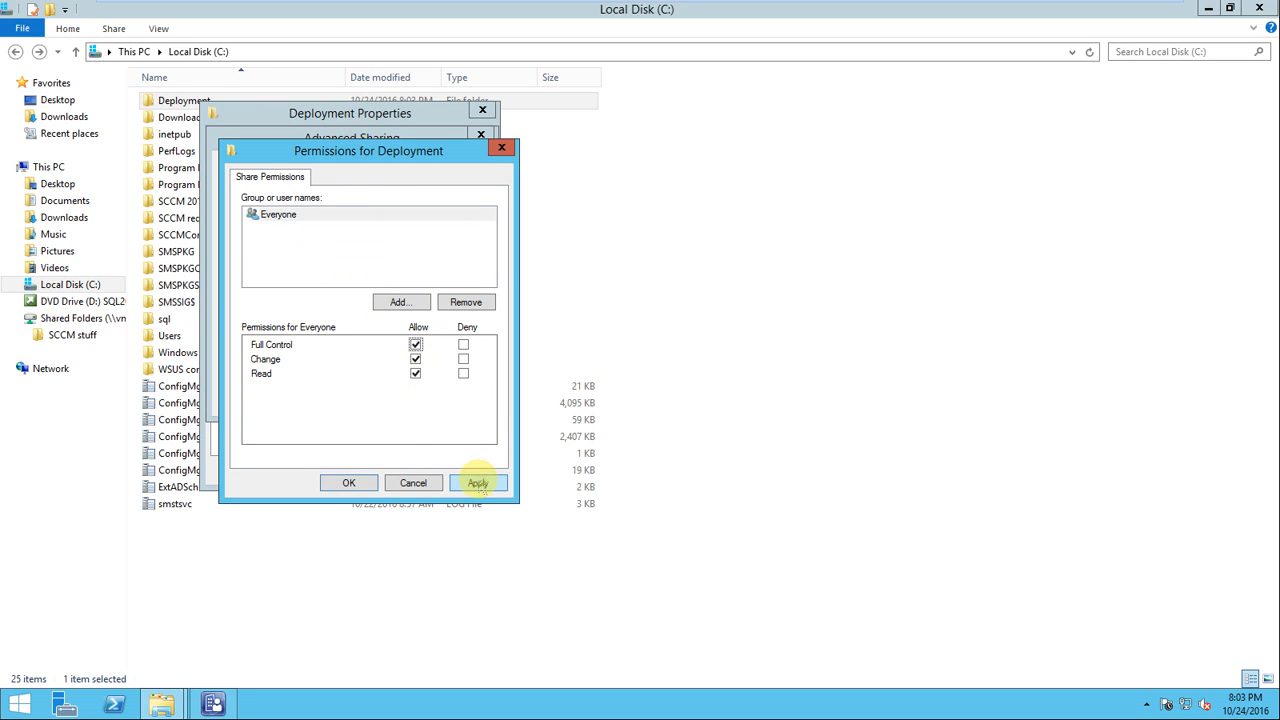
click(477, 482)
click(366, 485)
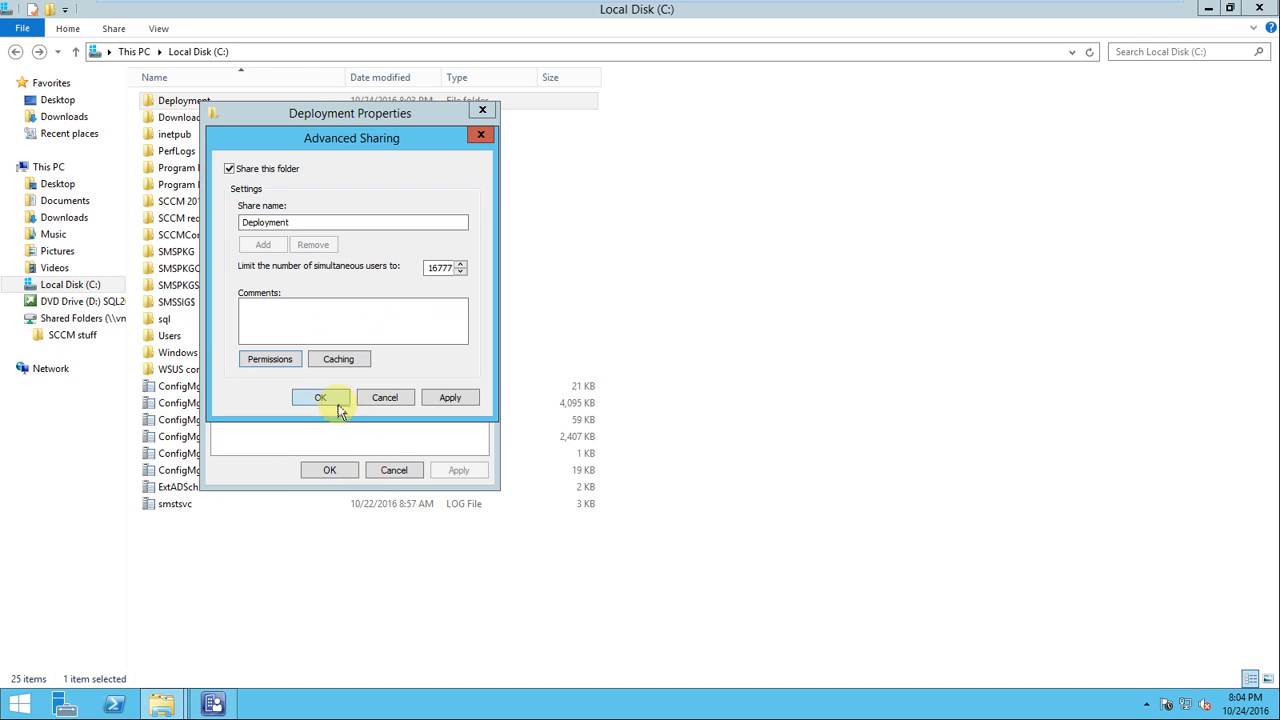
click(333, 397)
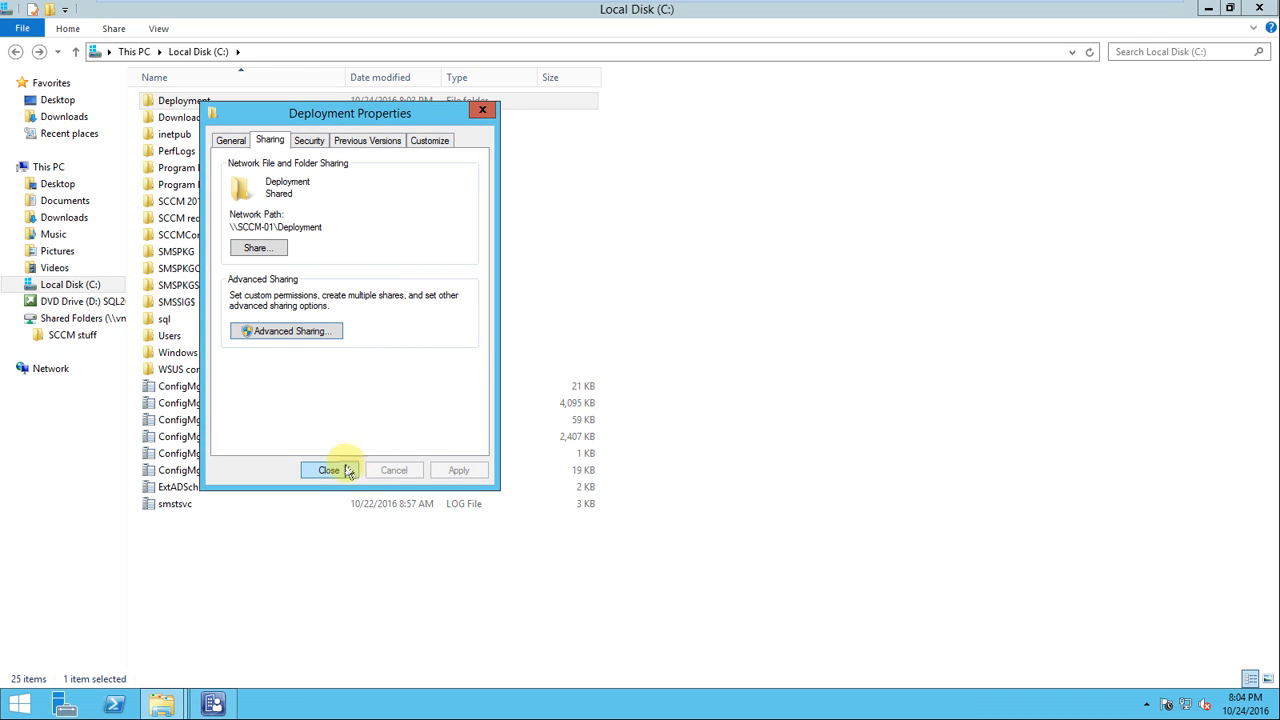
Add the Everyone group to the Deployment folder's security permissions
click(308, 140)
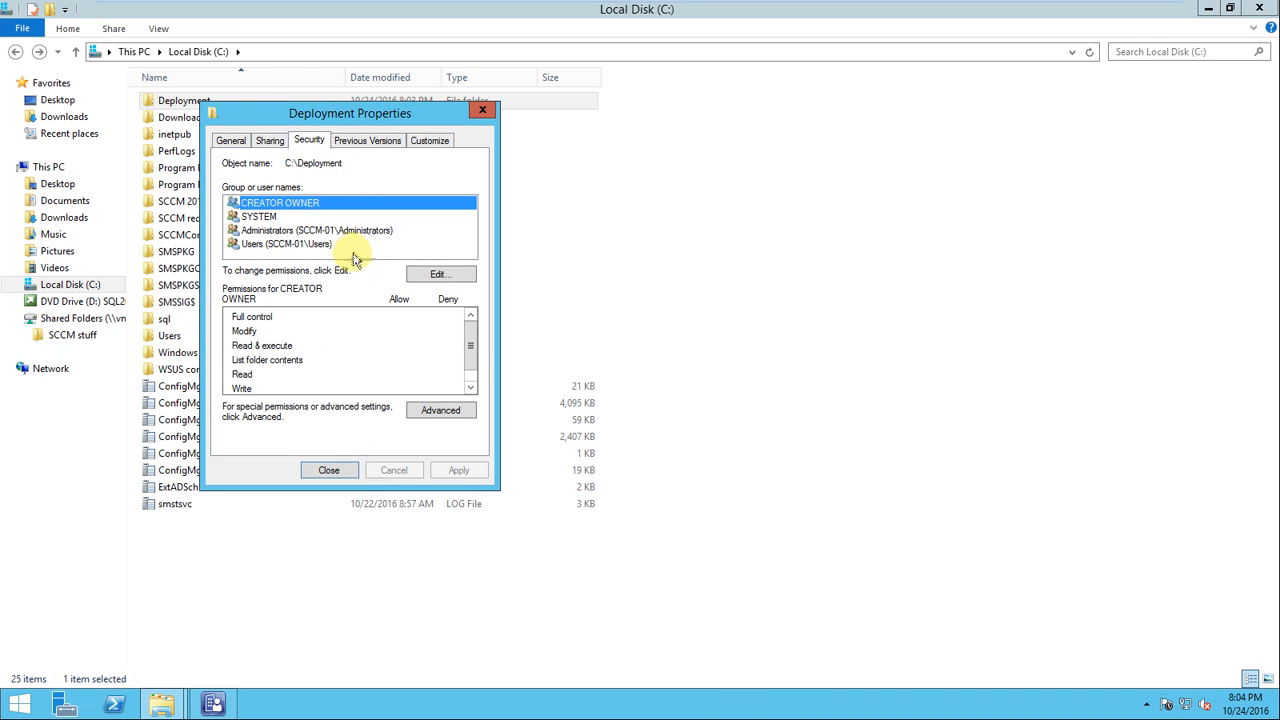
click(437, 274)
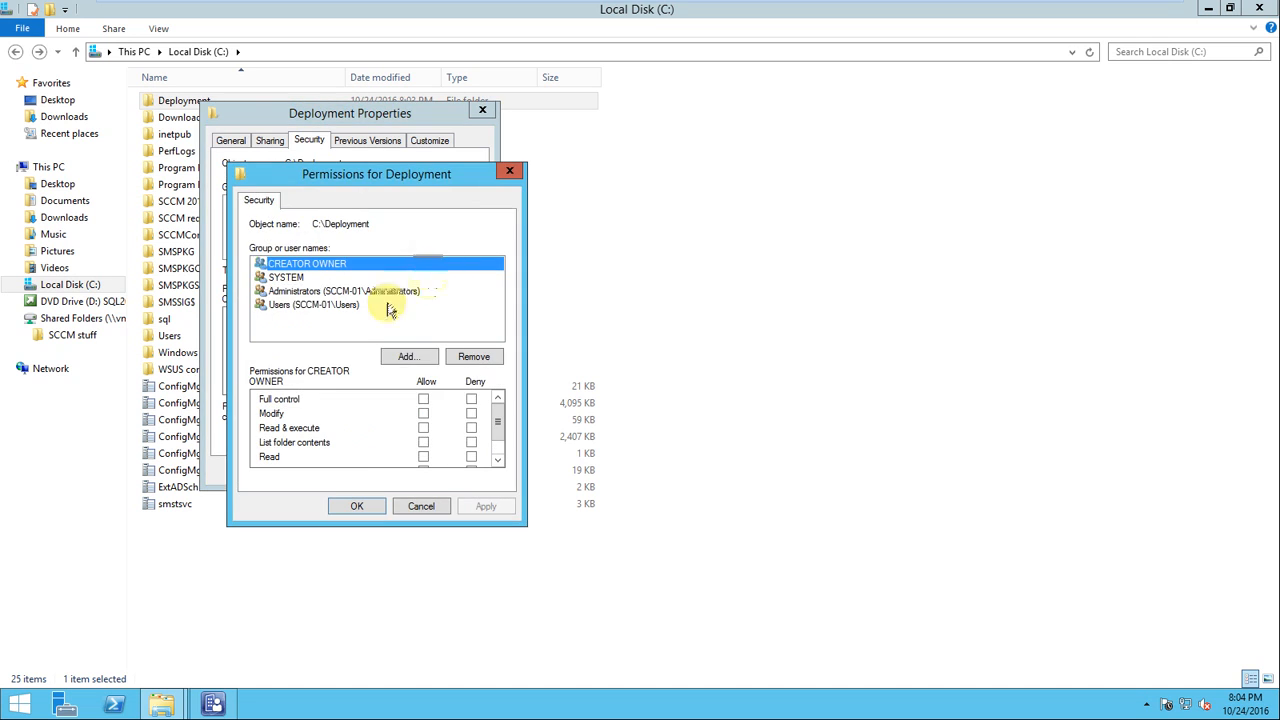
click(410, 357)
text(ev)
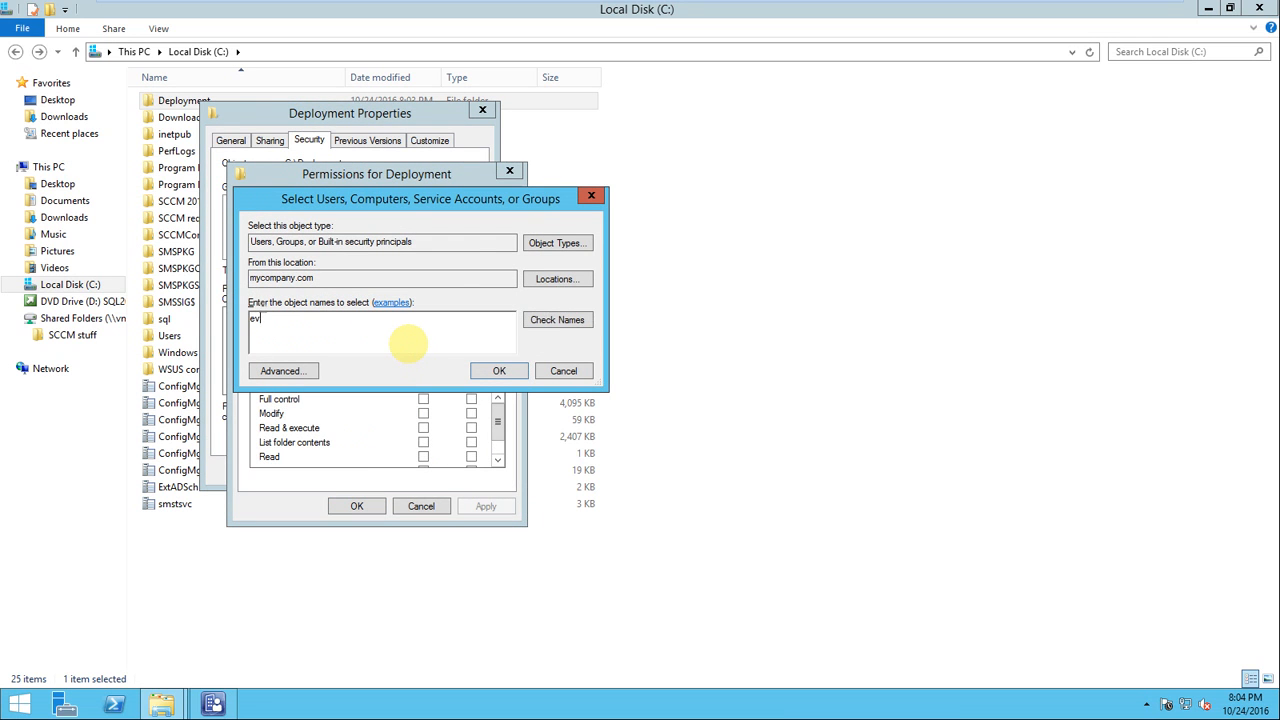
text(ery)
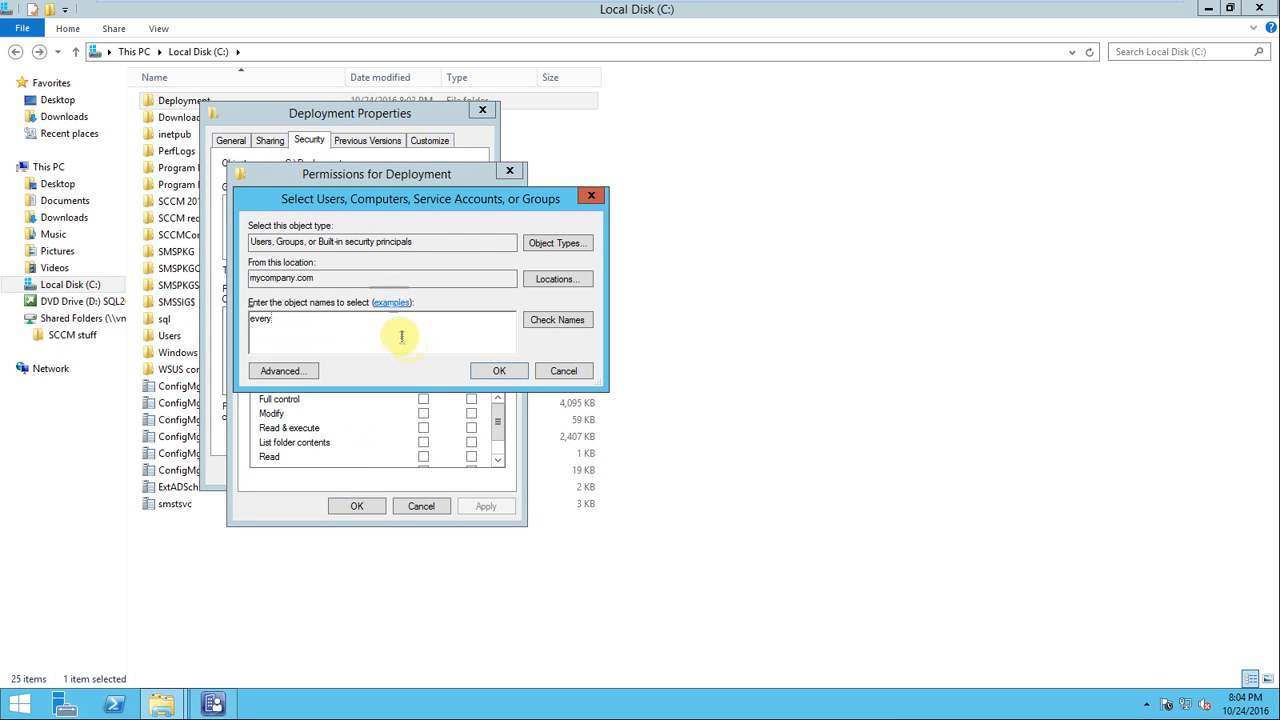
click(548, 321)
click(511, 373)
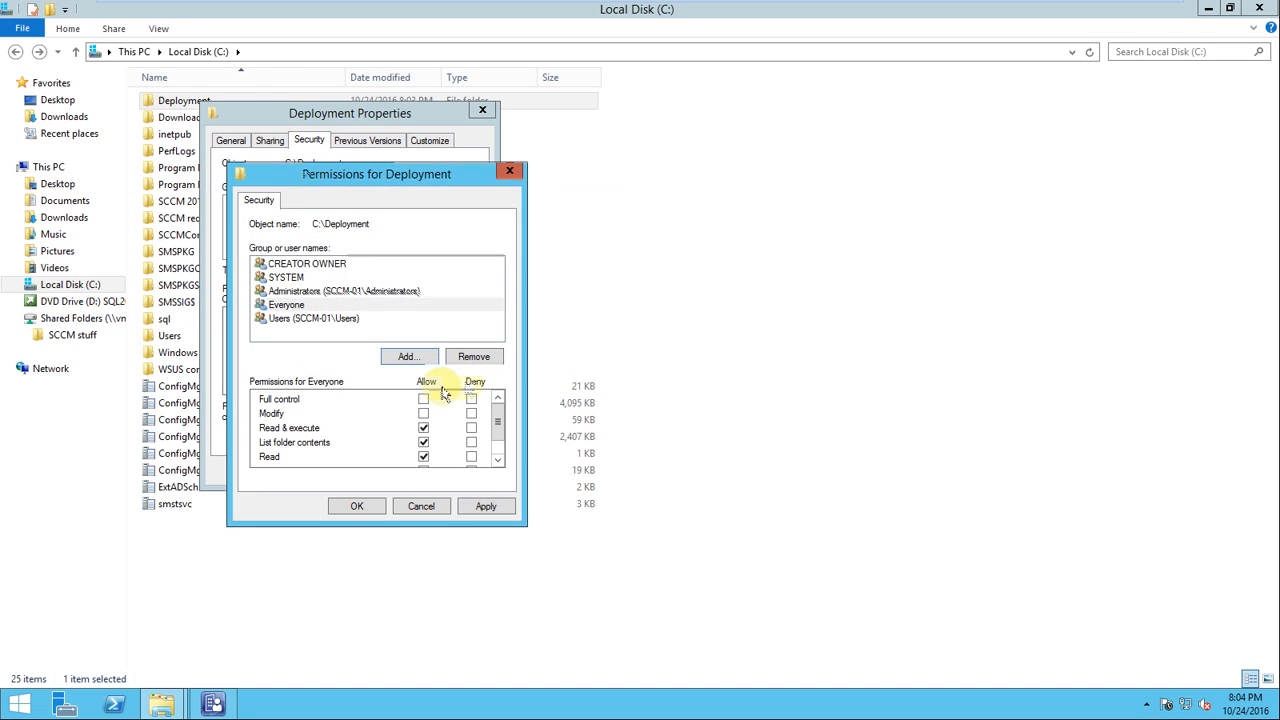
Allow Everyone Full control in the Deployment folder's security permissions, apply it and close the folder properties
click(423, 399)
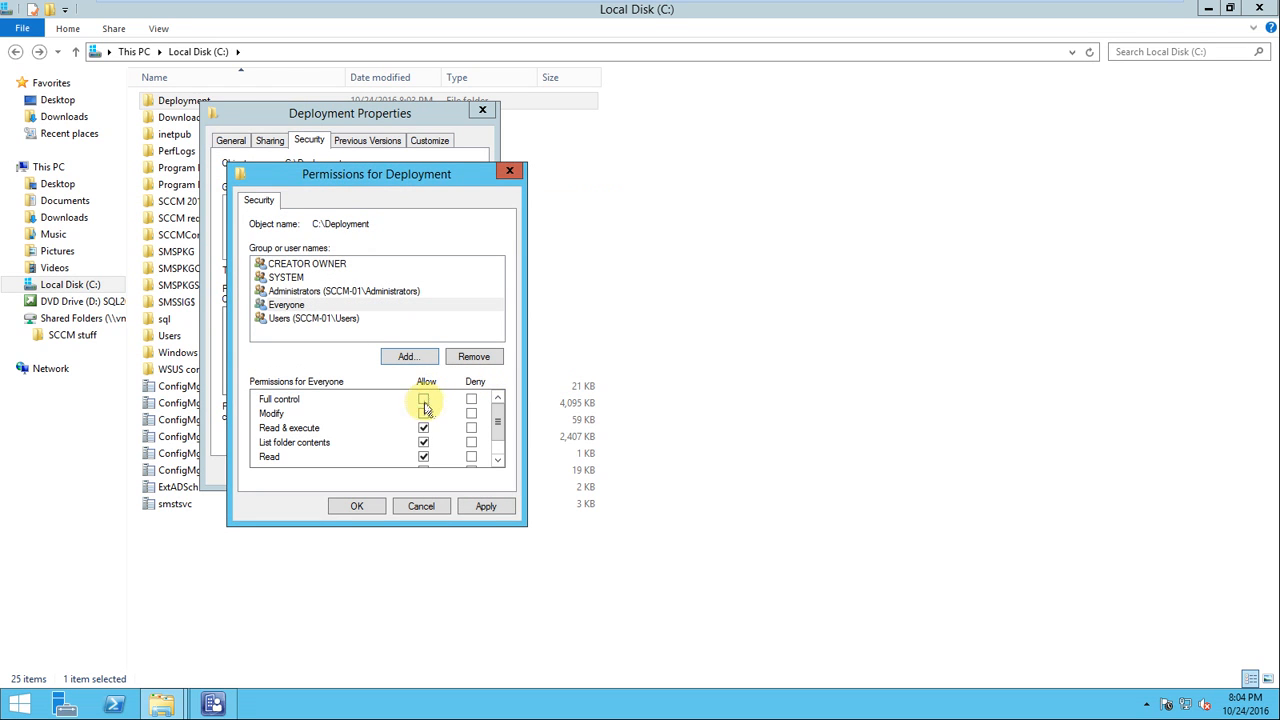
click(476, 510)
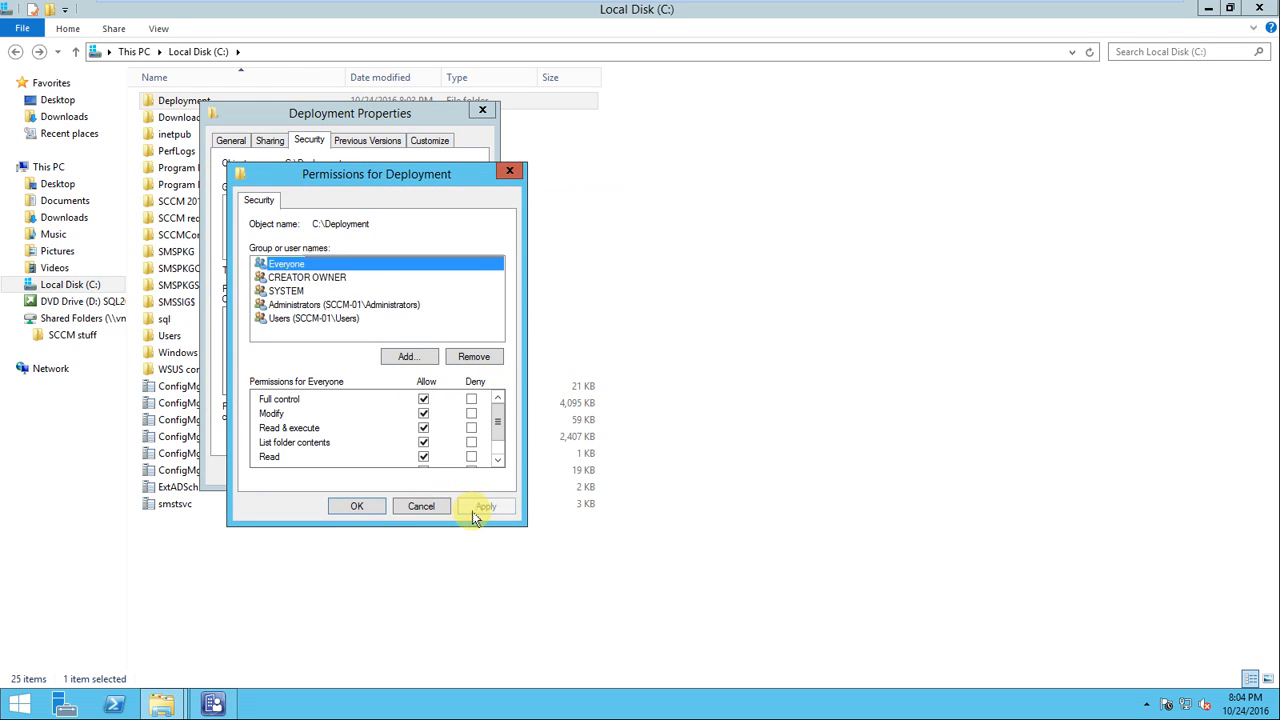
click(360, 506)
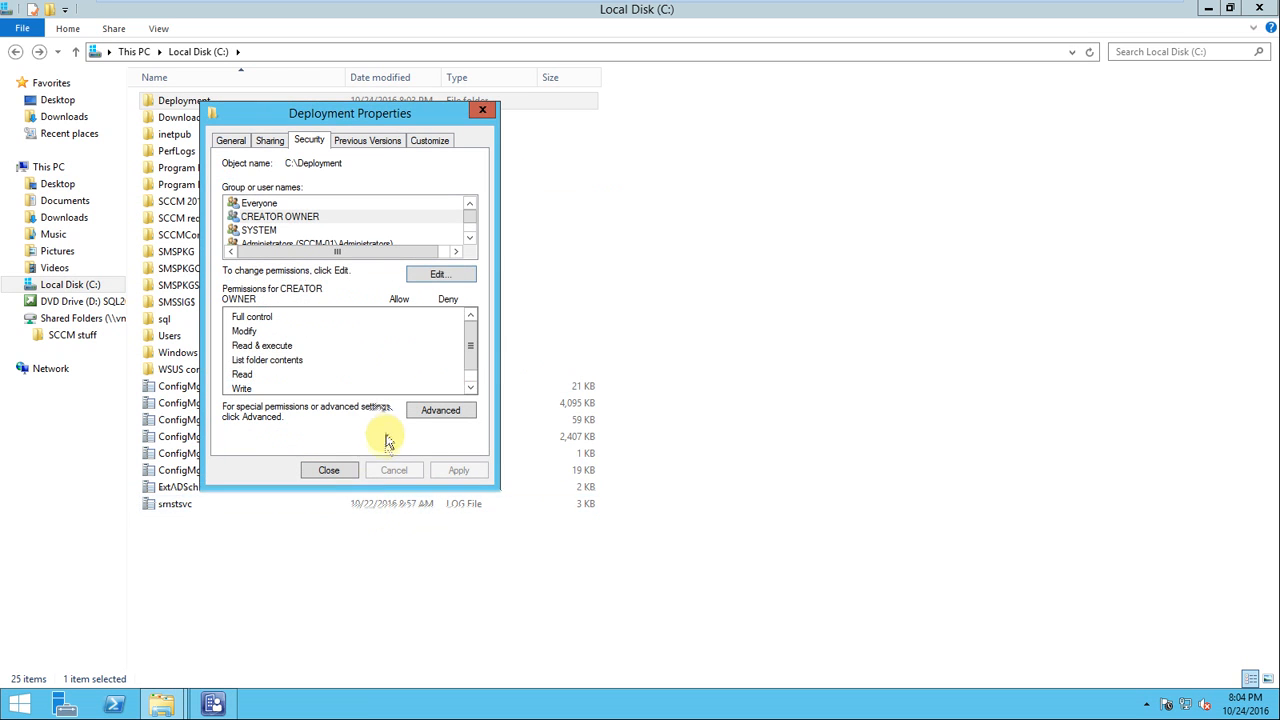
click(330, 471)
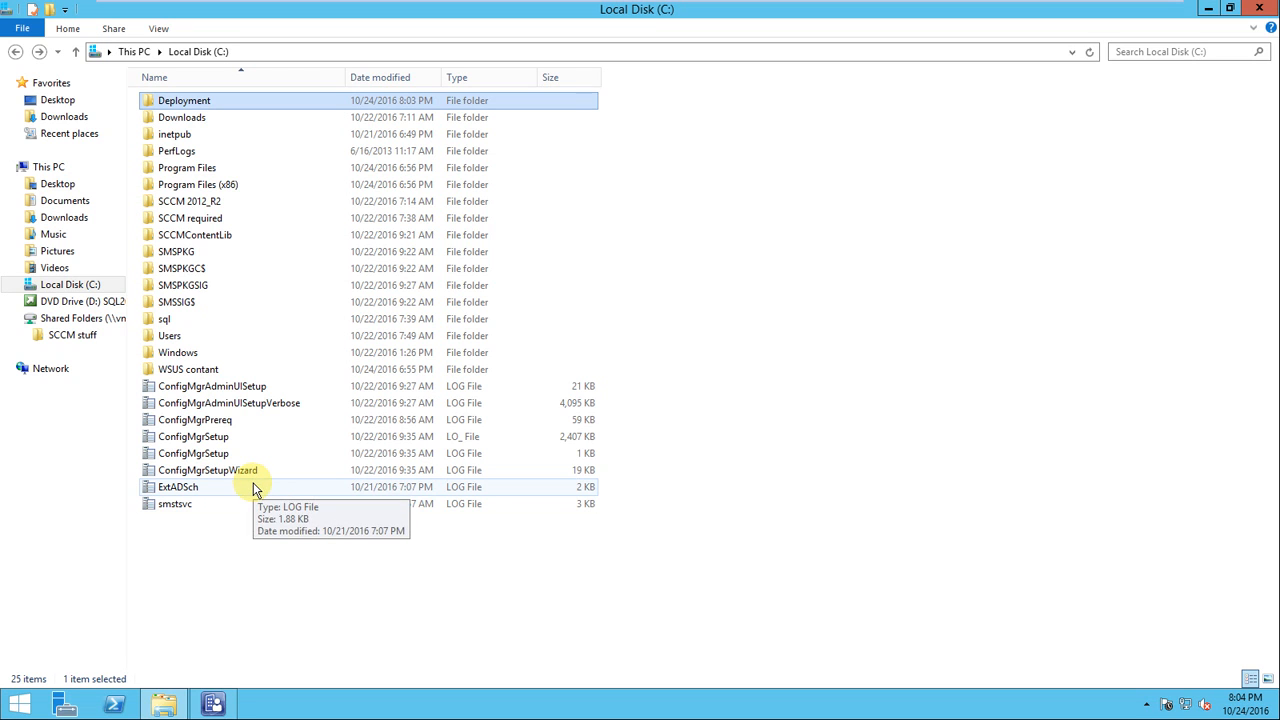
Switch to the Configuration Manager console and start creating an application under Application Management > Applications
click(212, 704)
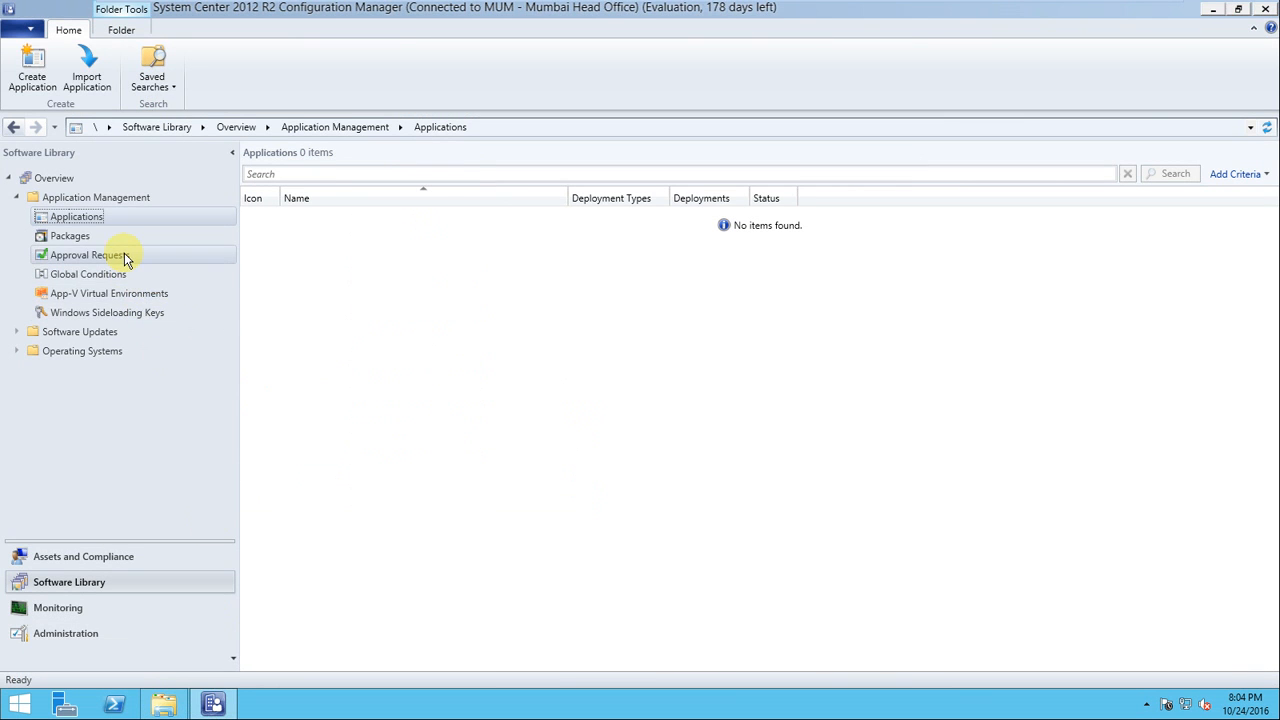
click(105, 197)
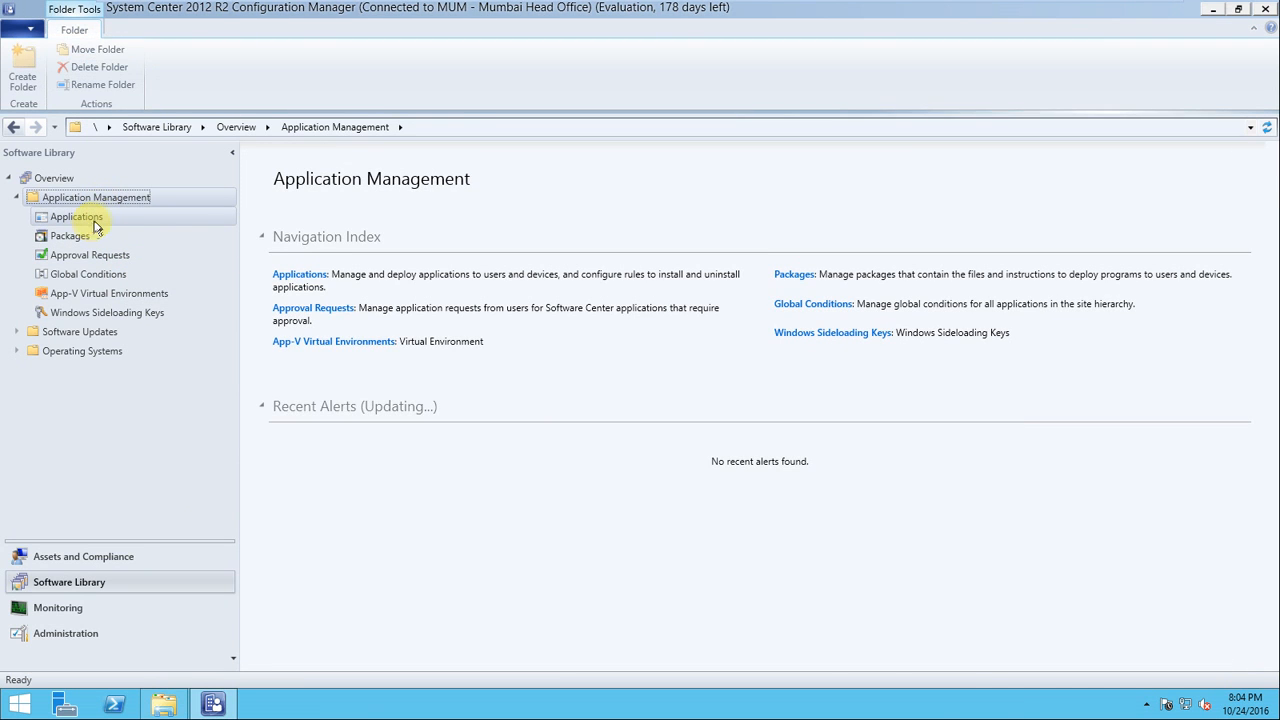
click(90, 219)
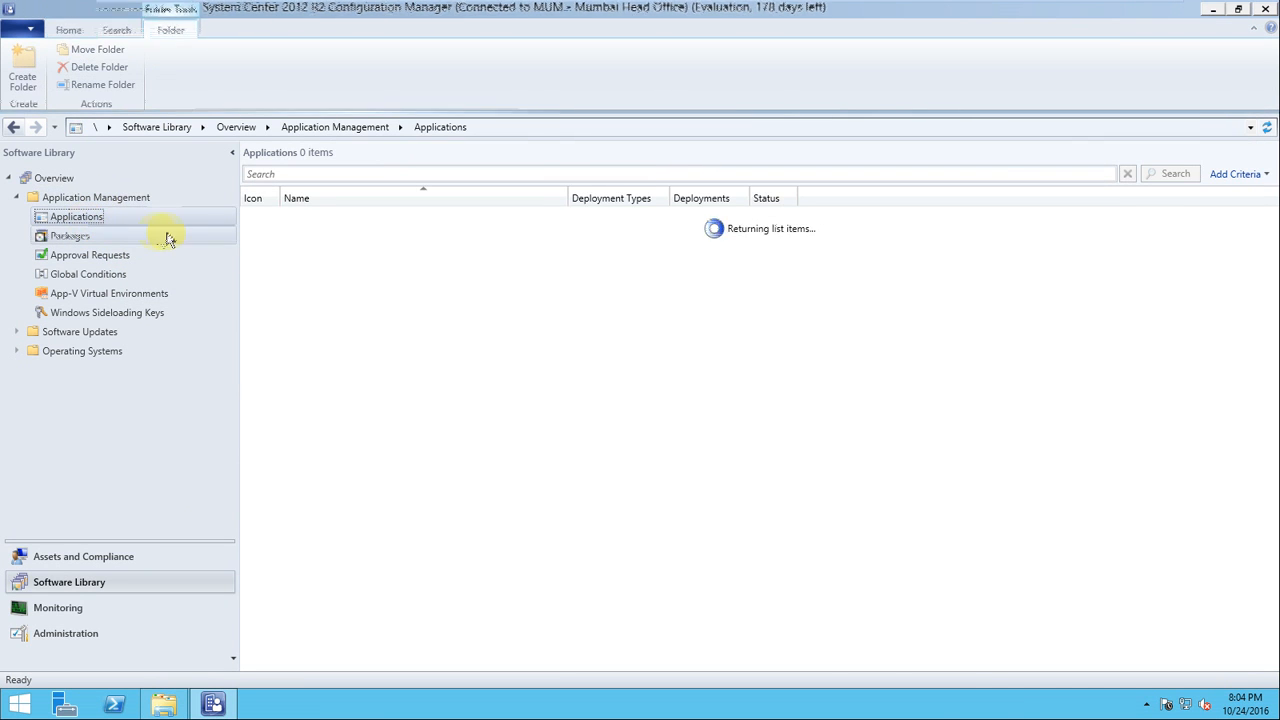
right_click(401, 270)
click(443, 284)
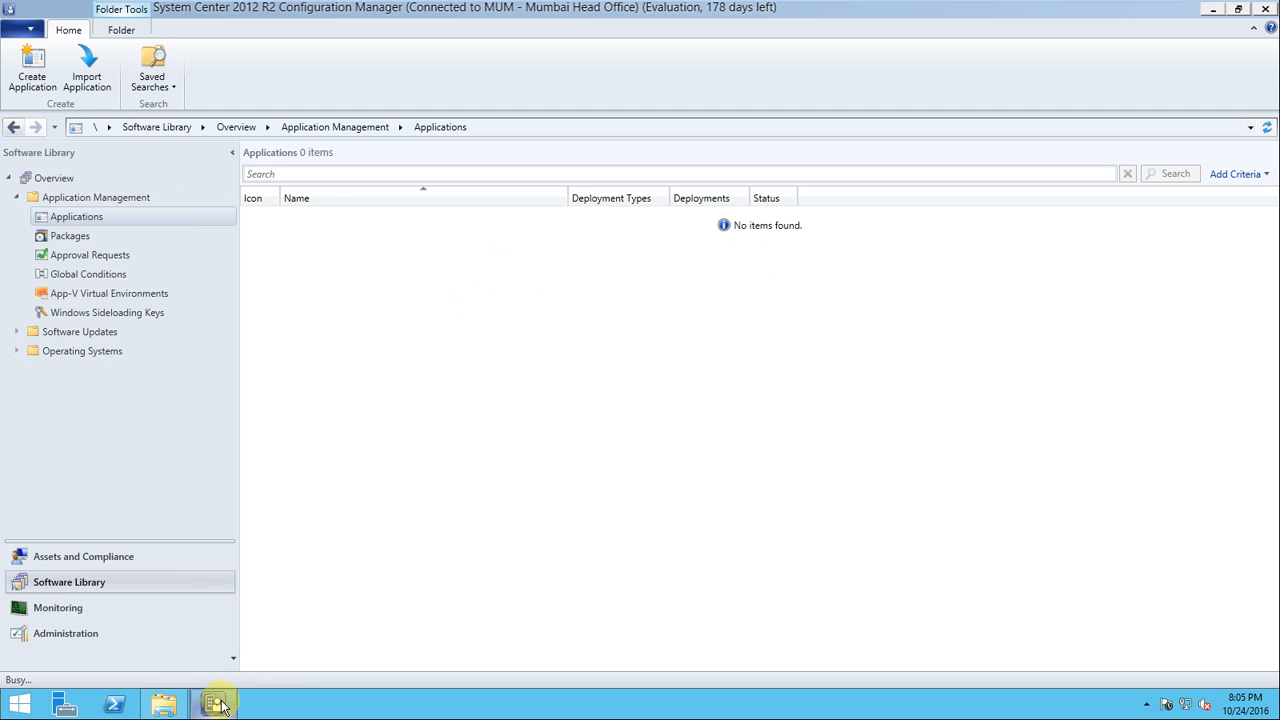
Switch to the Client-02 virtual machine and log on as the domain administrator with the account password
mouse_move(213, 700)
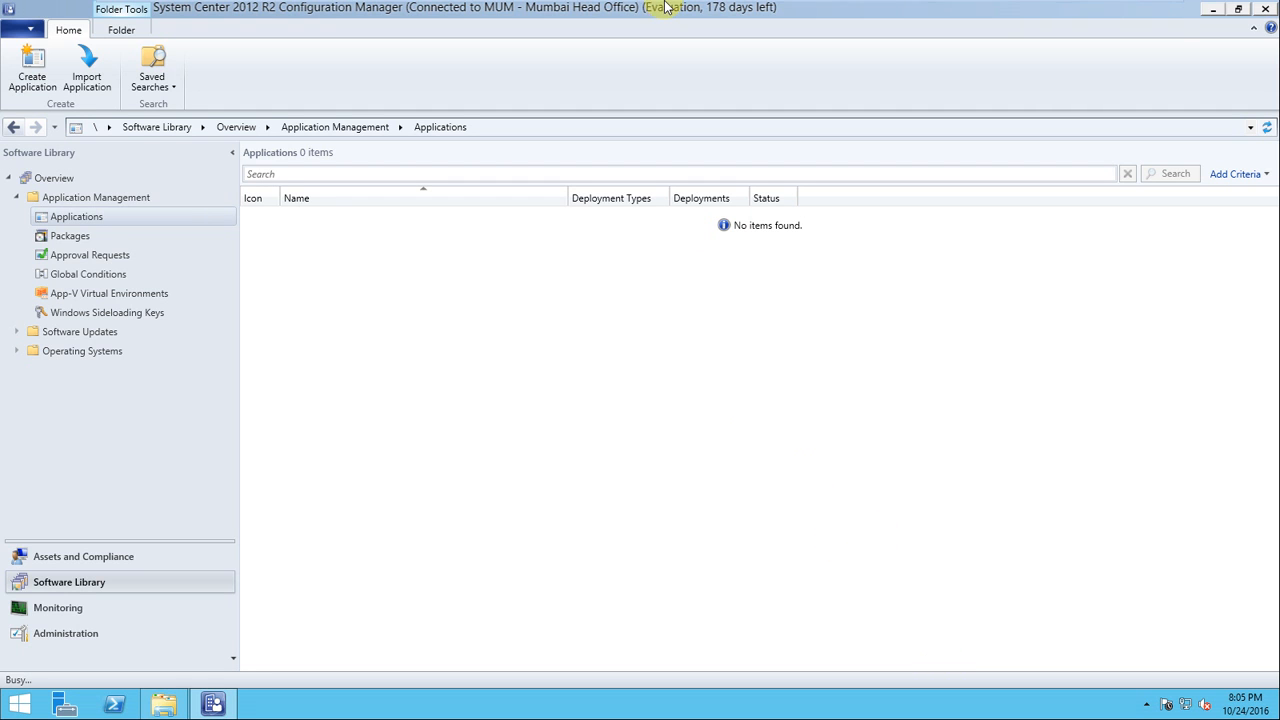
mouse_move(660, 5)
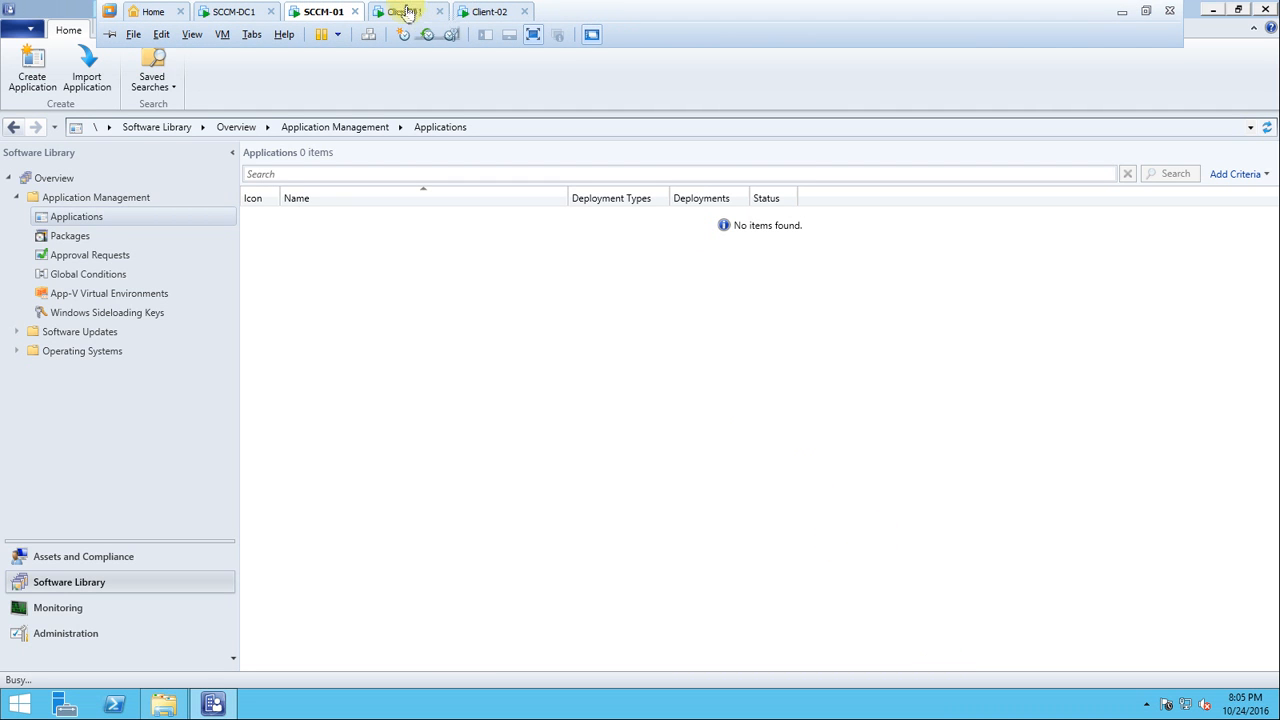
click(405, 11)
click(330, 11)
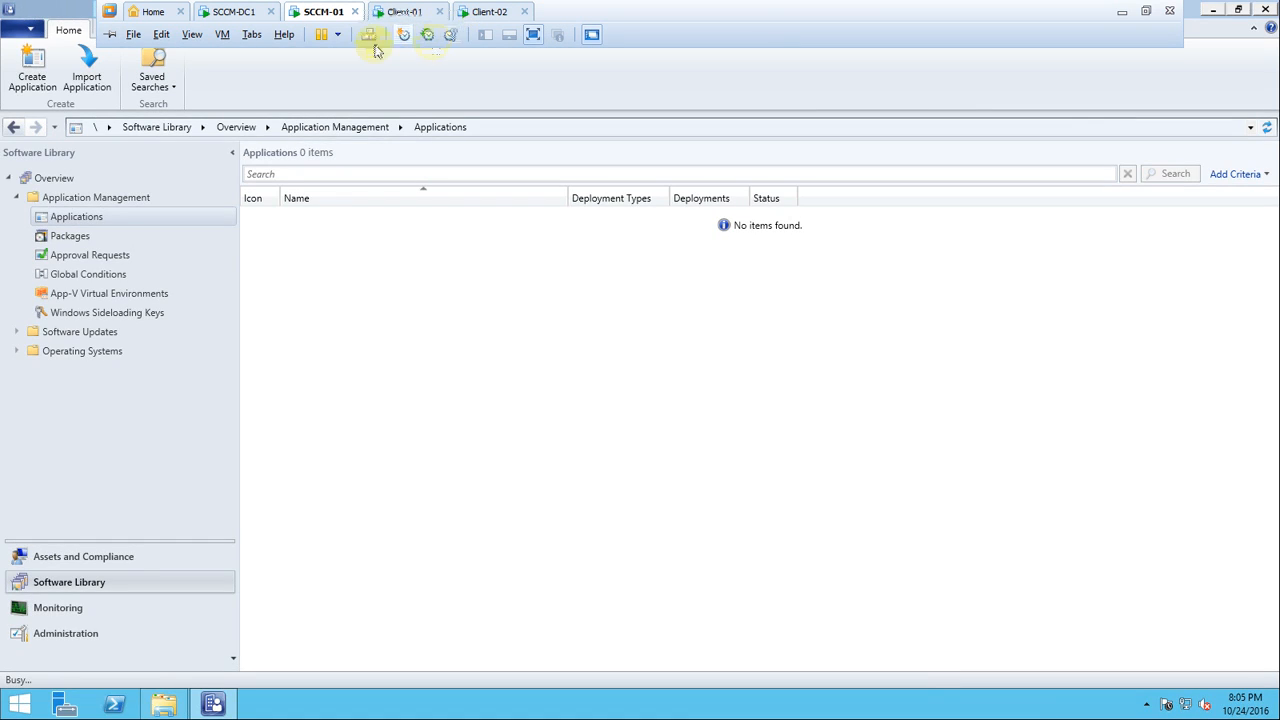
click(488, 12)
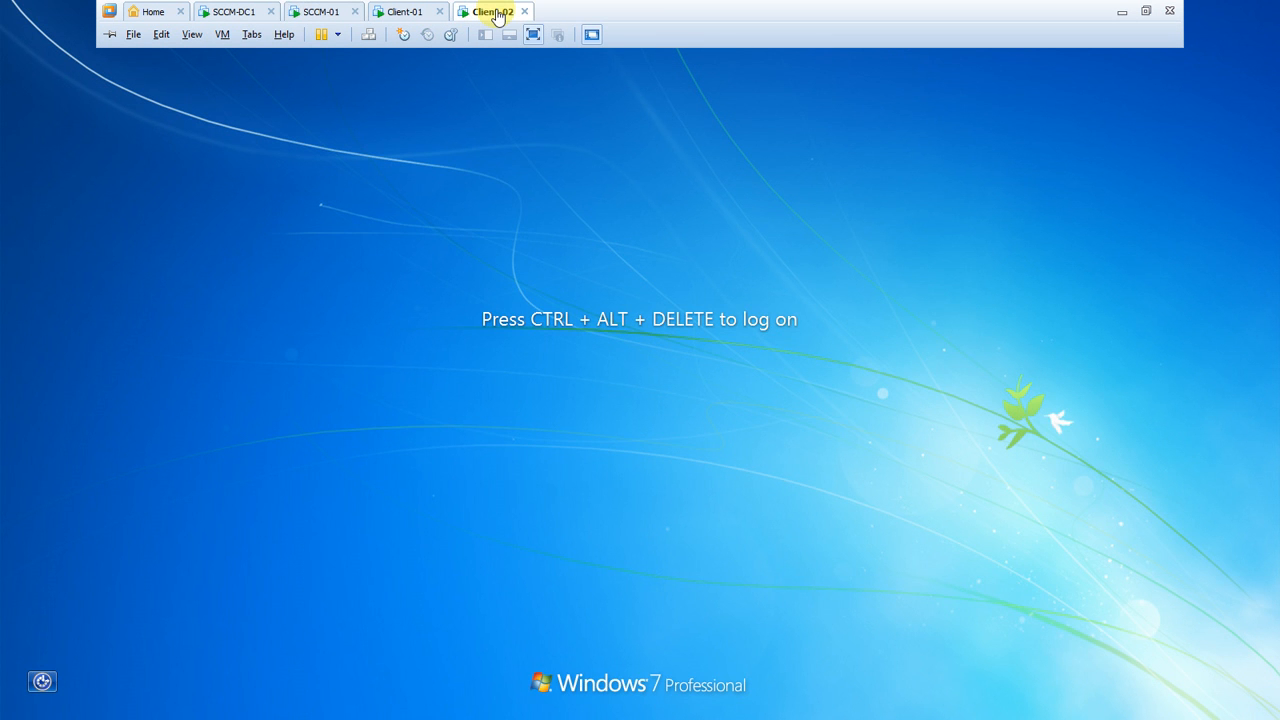
right_click(498, 17)
click(531, 100)
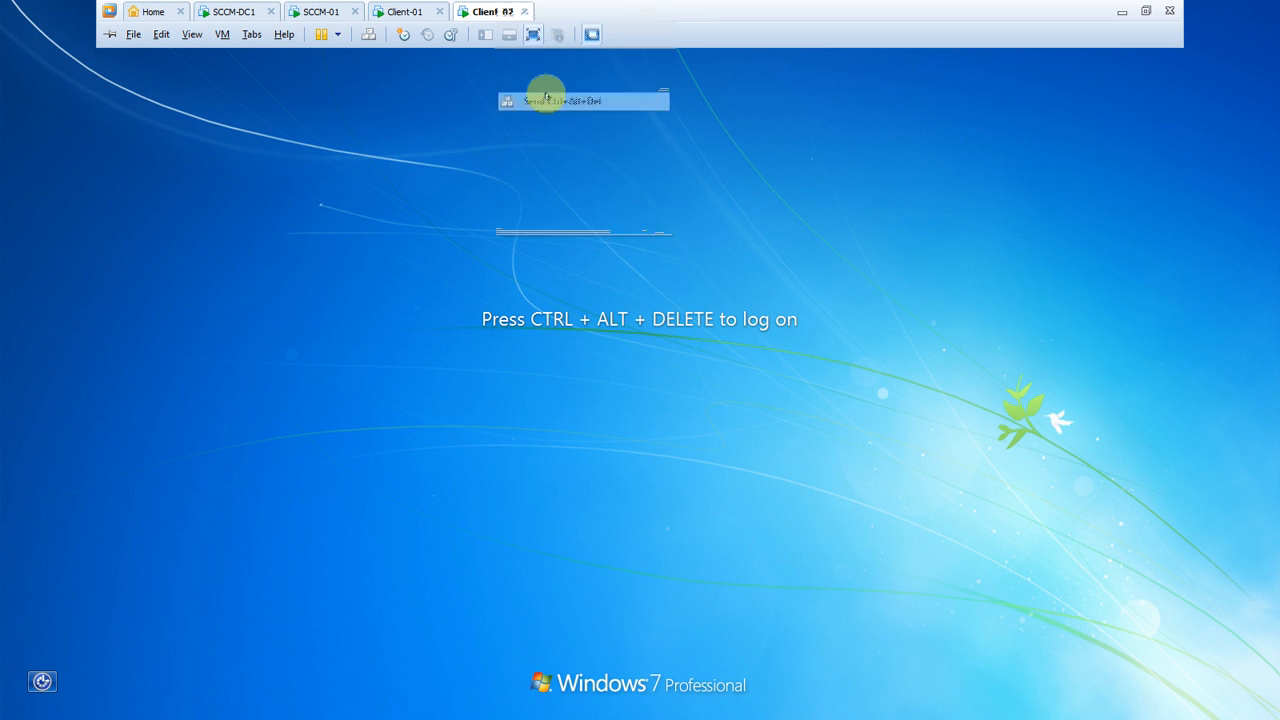
click(609, 446)
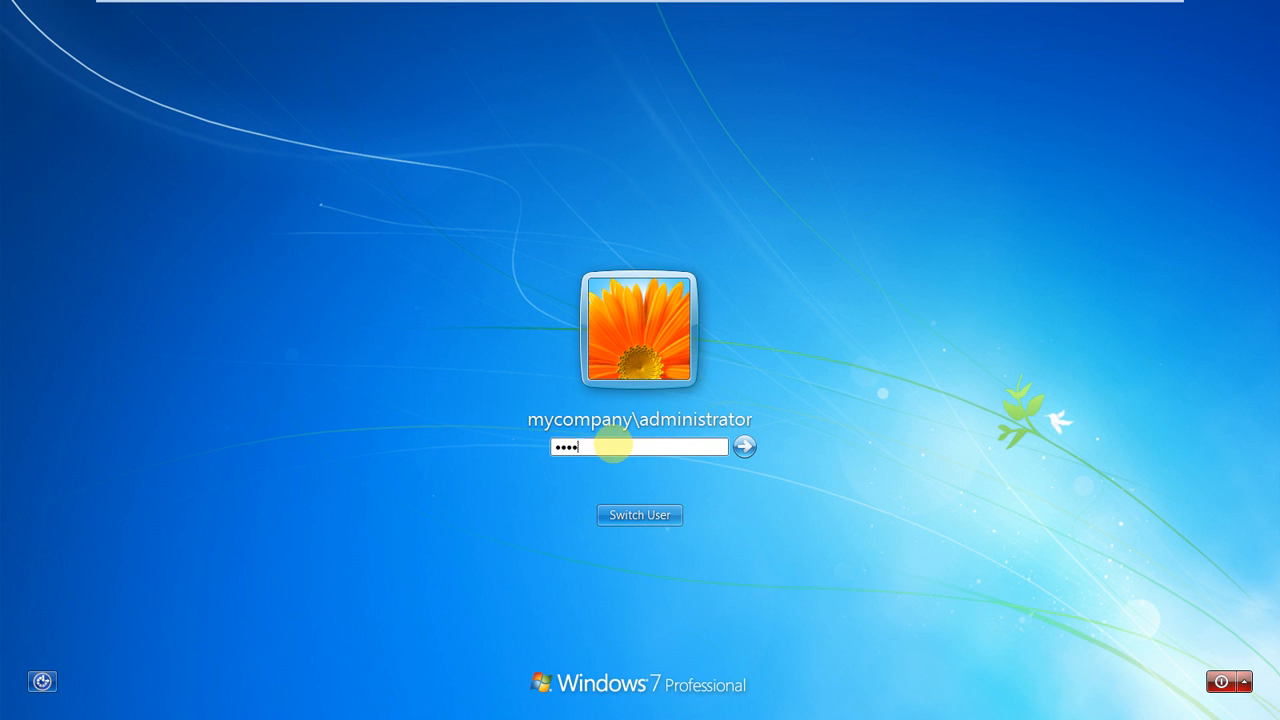
key(Return)
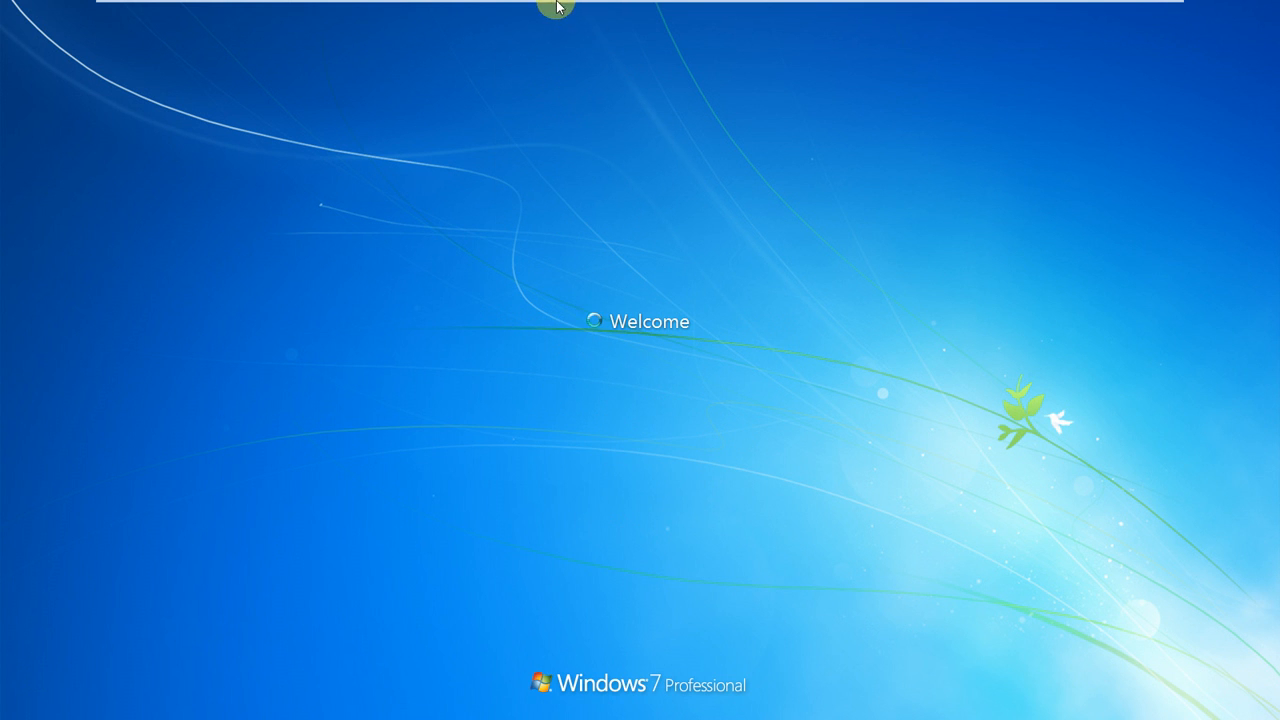
Return to SCCM-01, show the Applications list and bring the Create Application Wizard back to the front
mouse_move(554, 6)
click(322, 10)
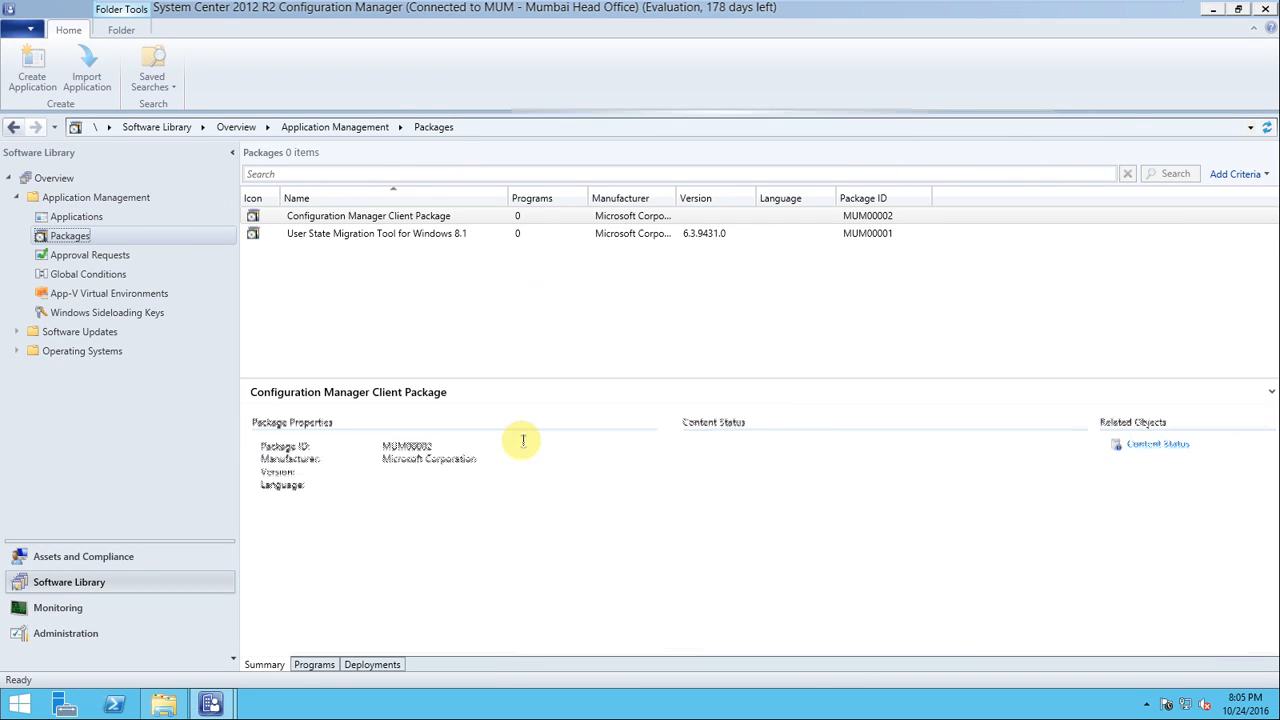
click(87, 219)
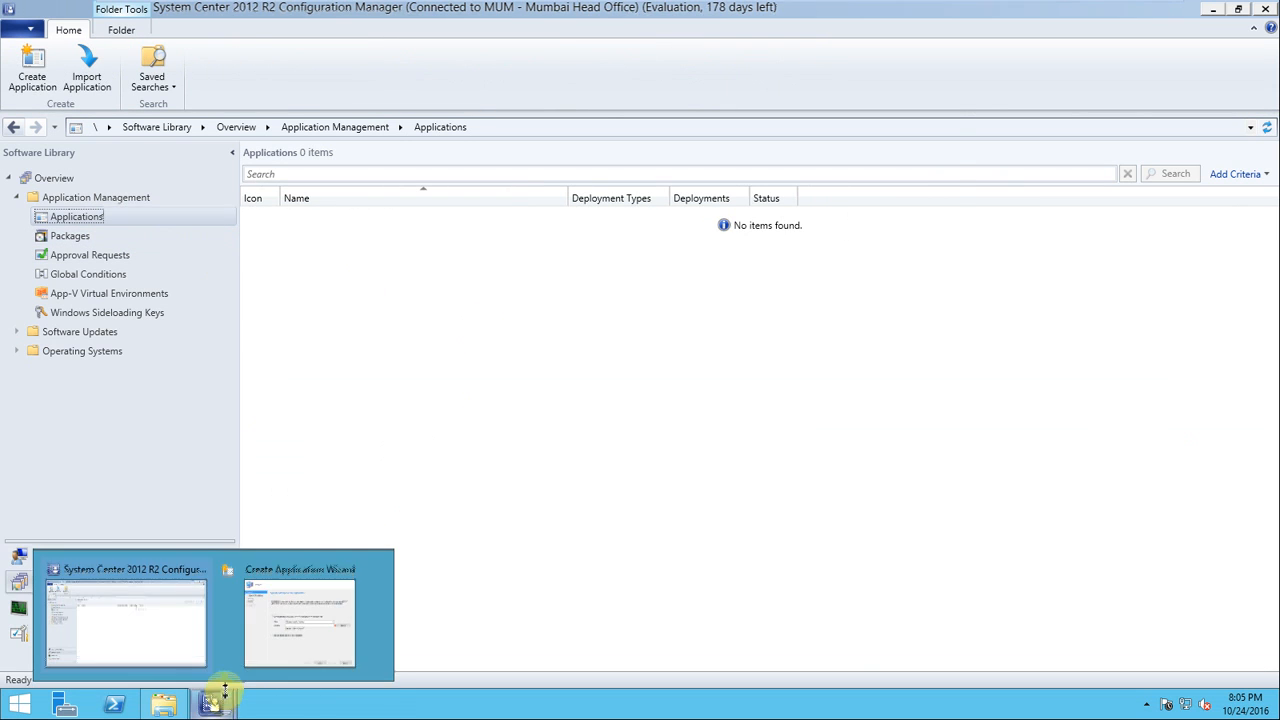
click(294, 634)
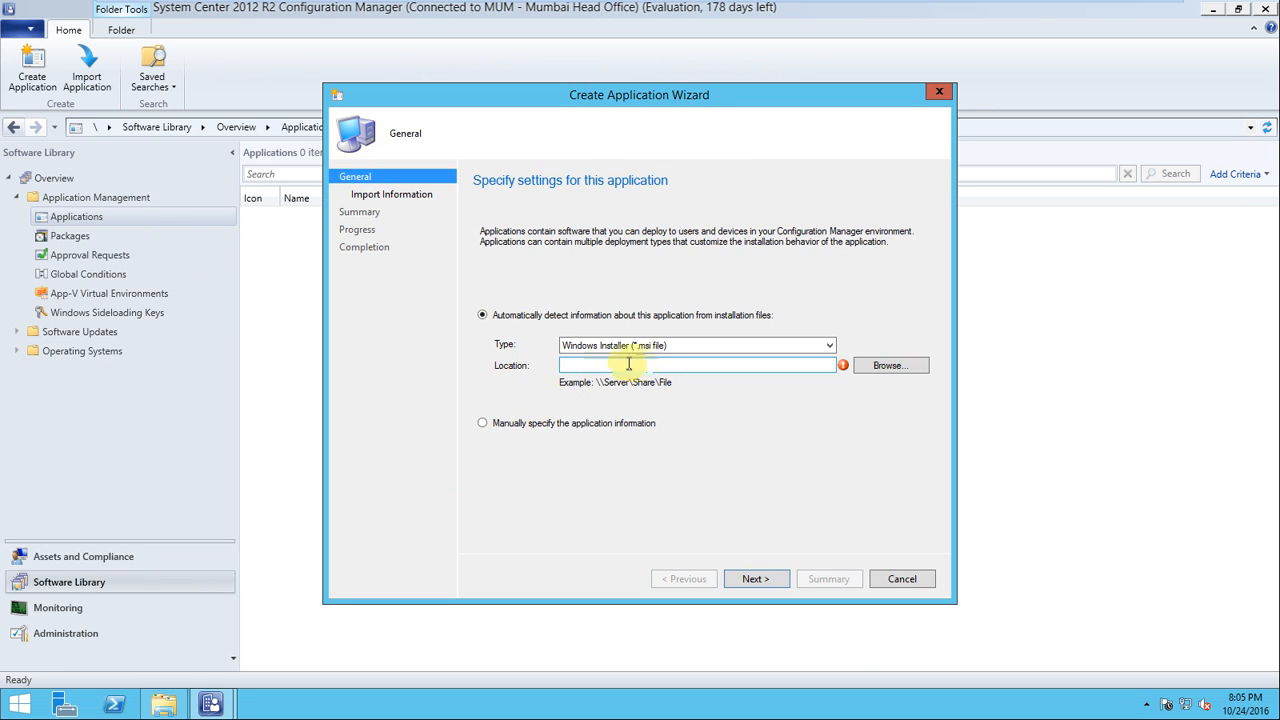
Choose Windows Installer (*.msi file) as the type for automatically detecting the application information
click(726, 351)
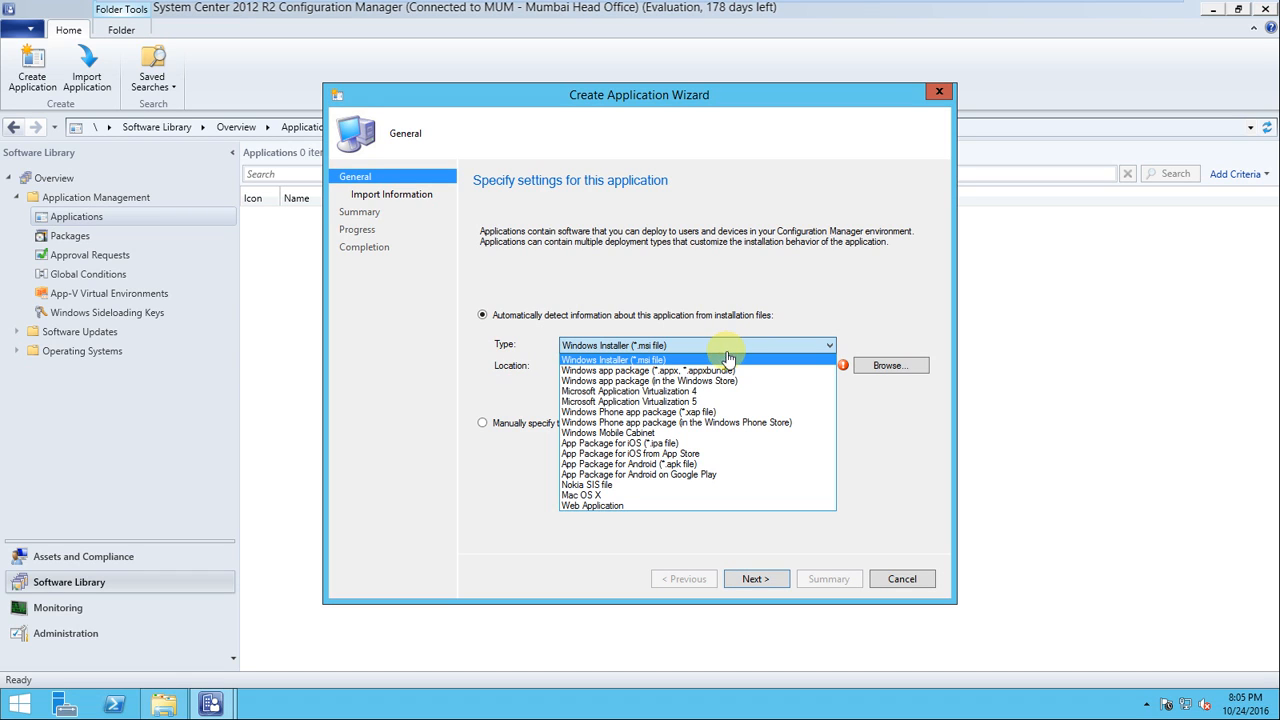
click(727, 359)
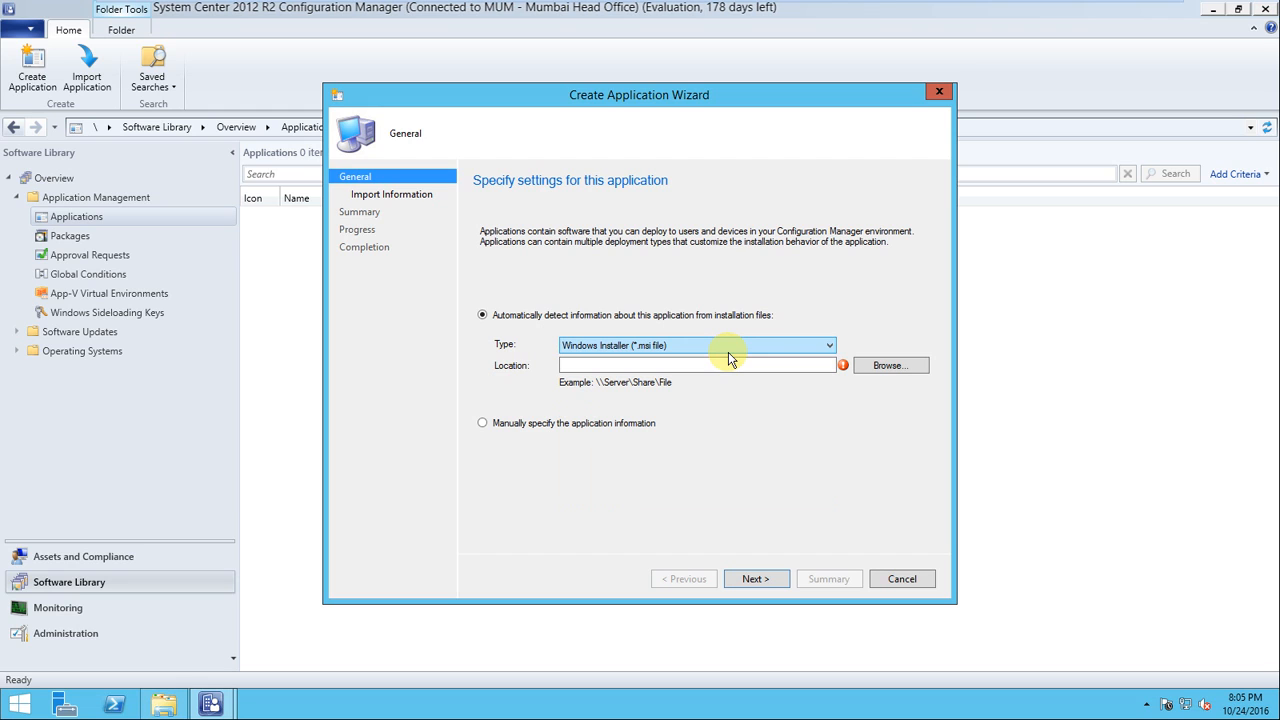
click(728, 362)
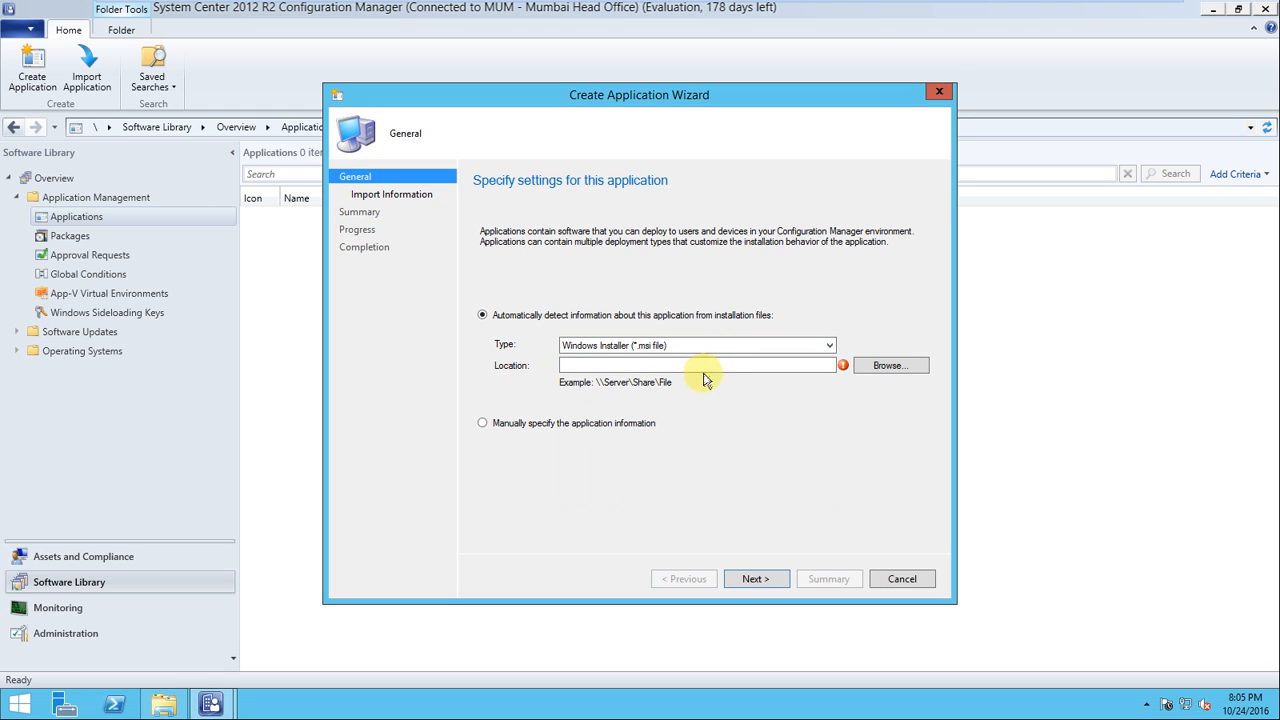
Try to set the installer location to the local file C:\Deployment\Application\7z1602-x64.msi
click(889, 371)
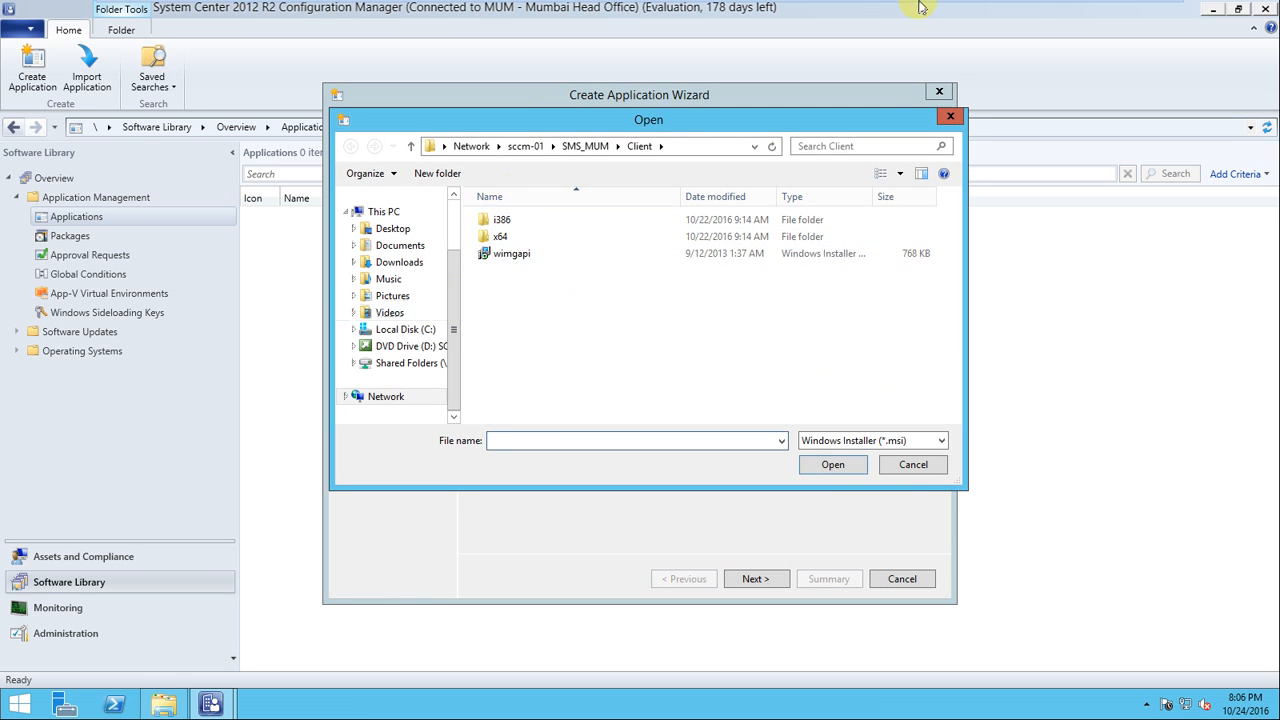
click(410, 329)
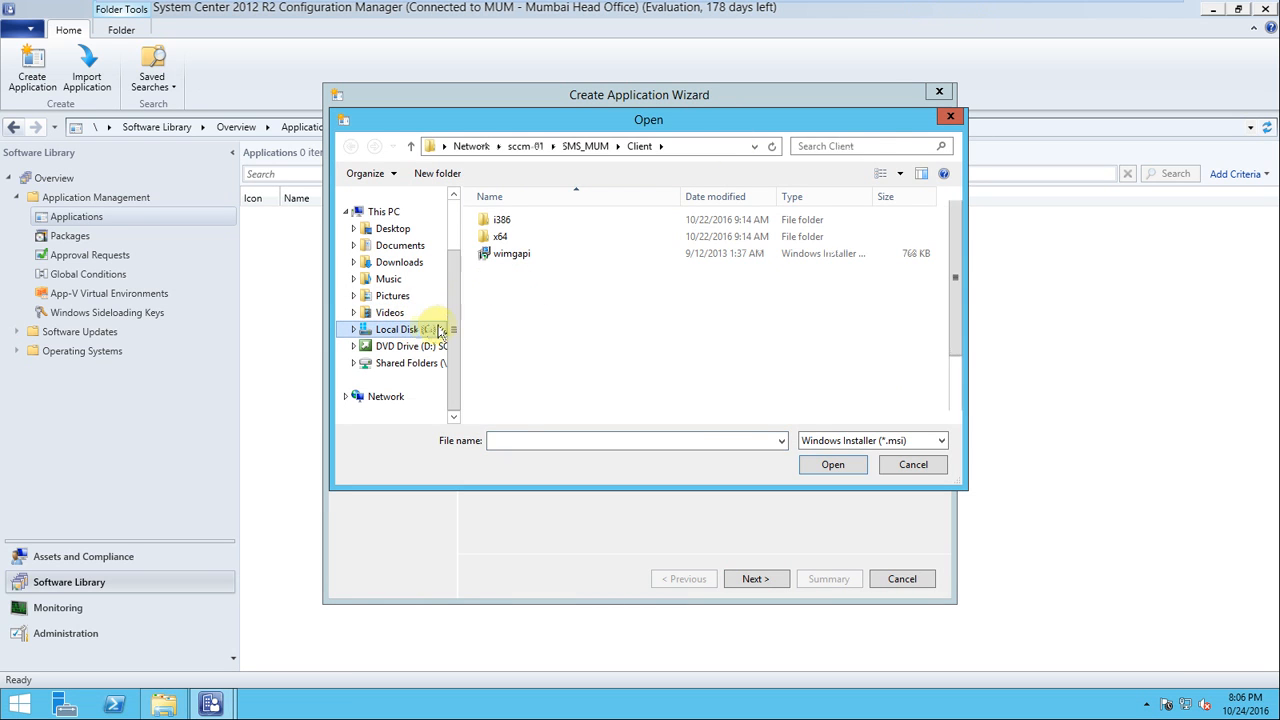
double_click(535, 219)
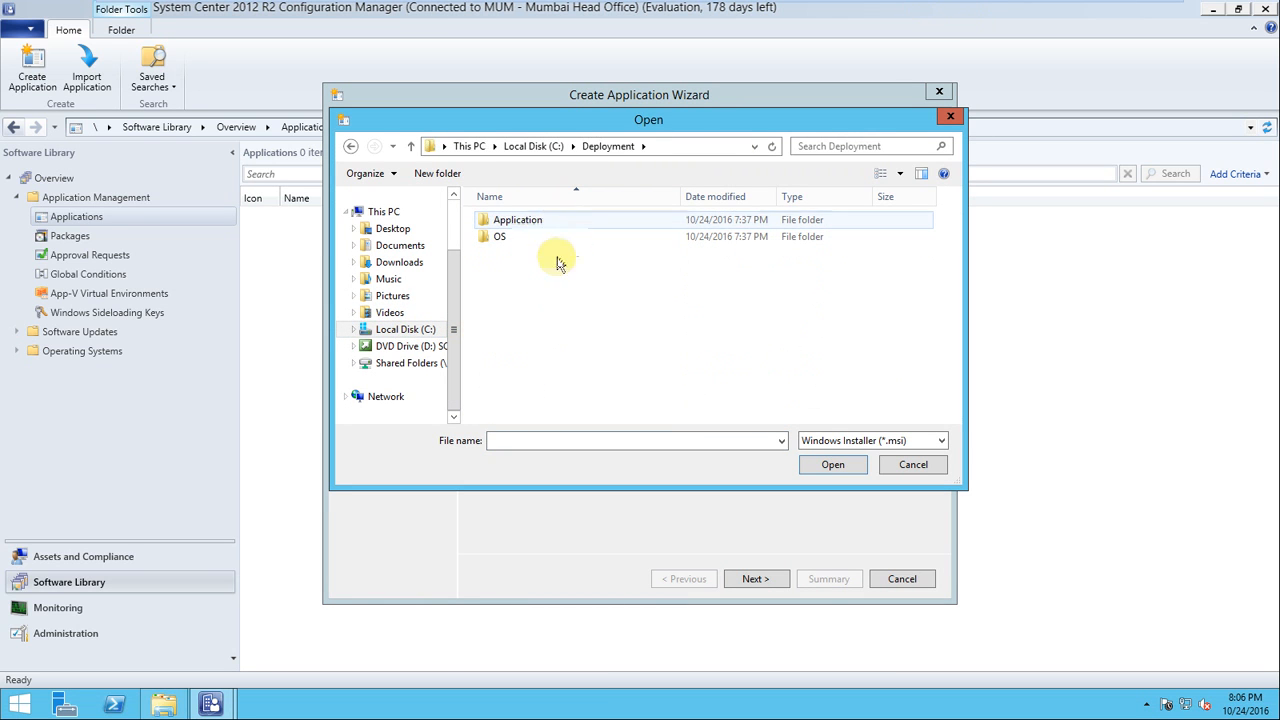
double_click(542, 216)
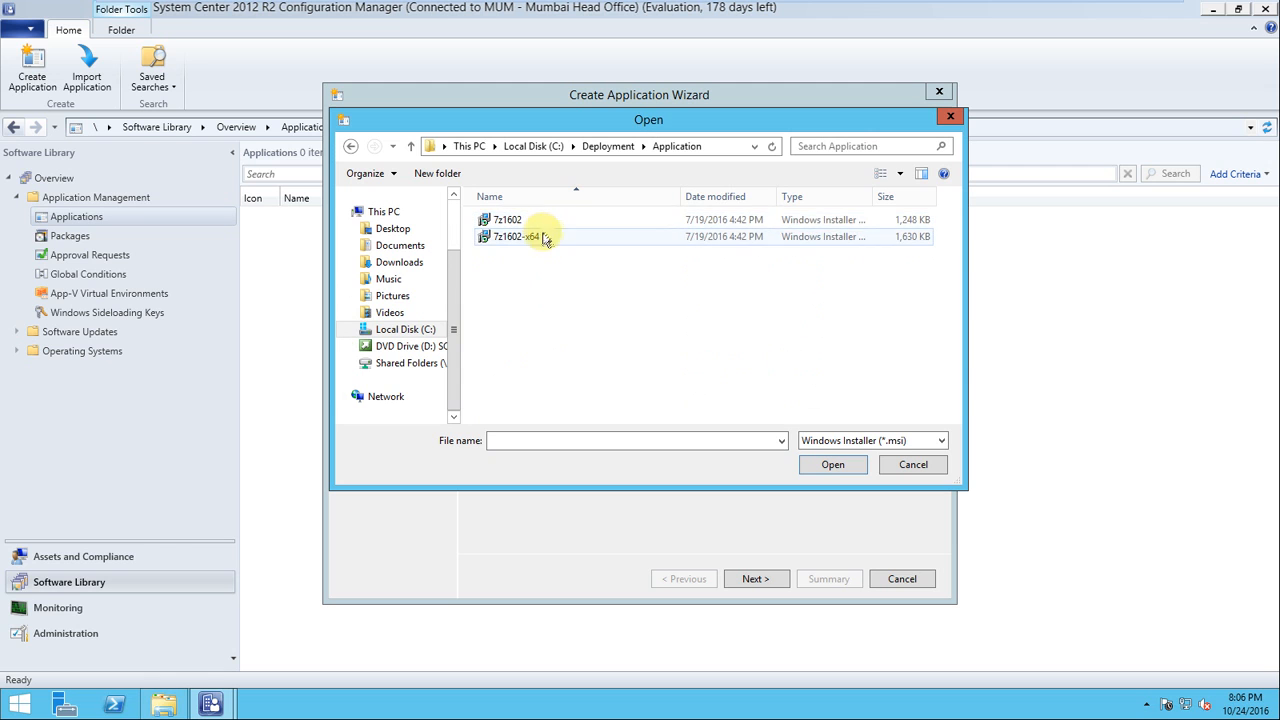
click(539, 240)
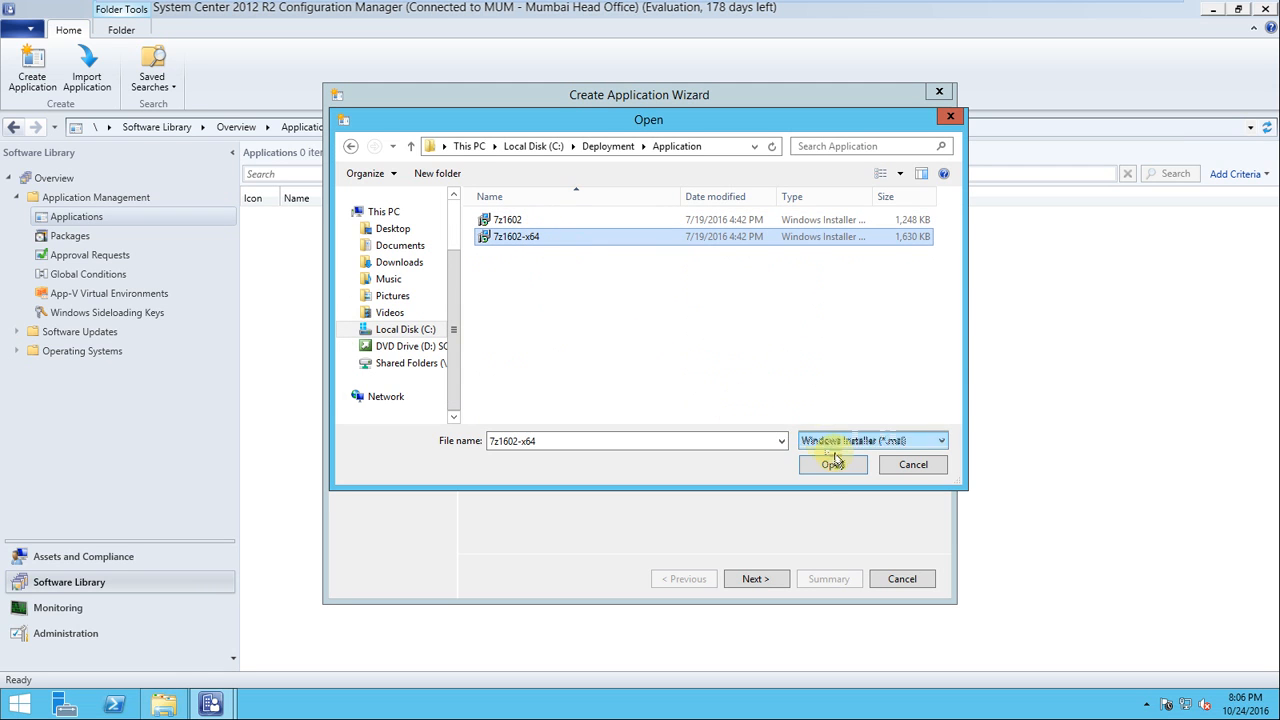
click(831, 466)
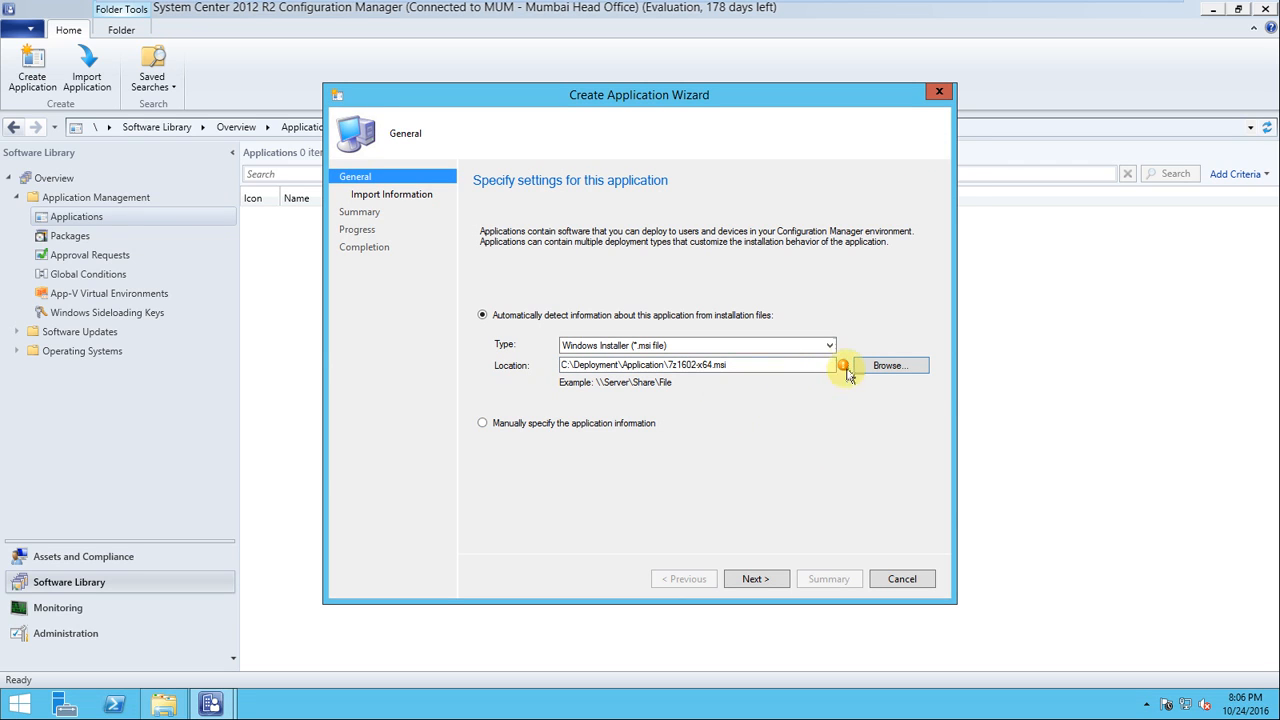
Set the installer location to the shared network file \\sccm-01\Deployment\Application\7z1602-x64.msi
mouse_move(846, 372)
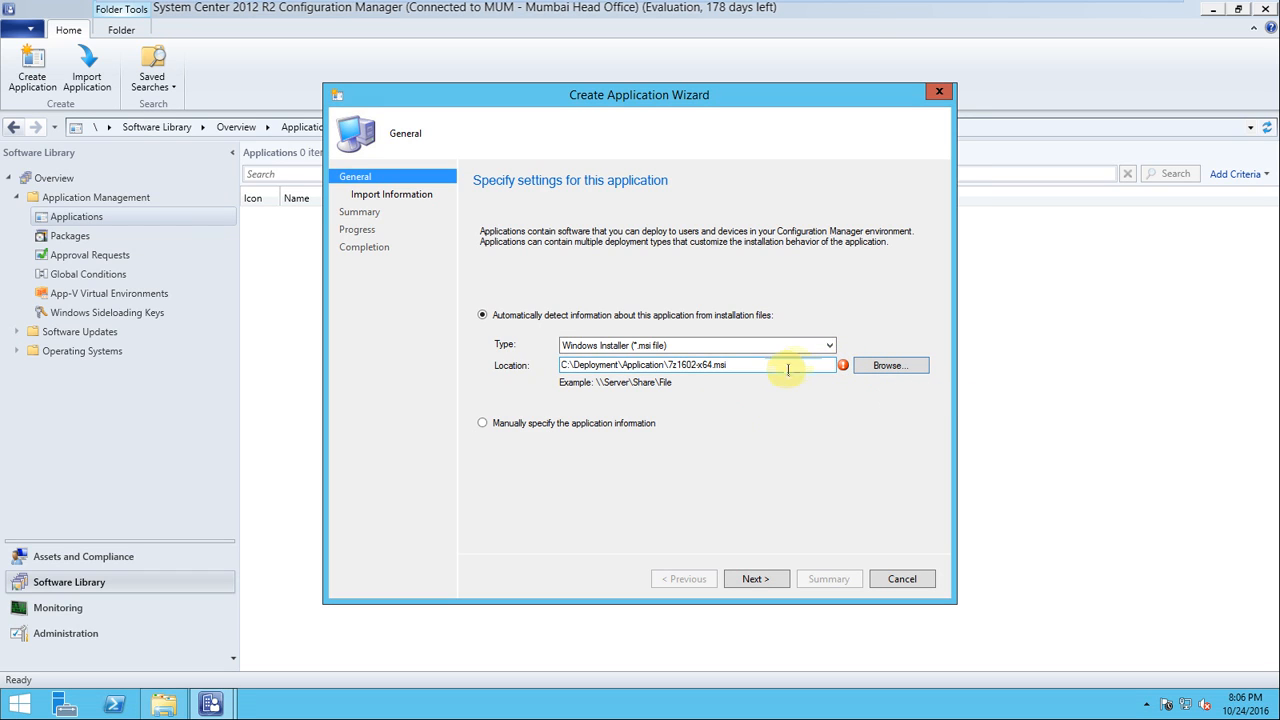
drag(757, 364, 500, 368)
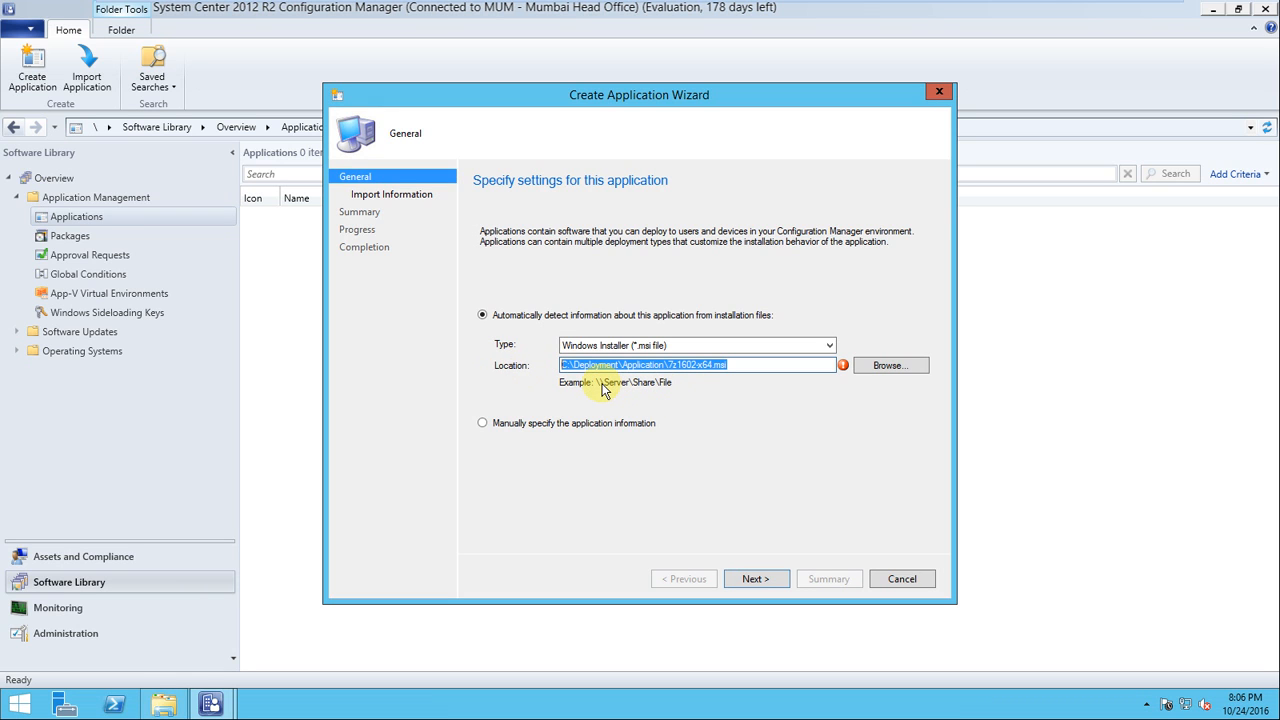
click(890, 365)
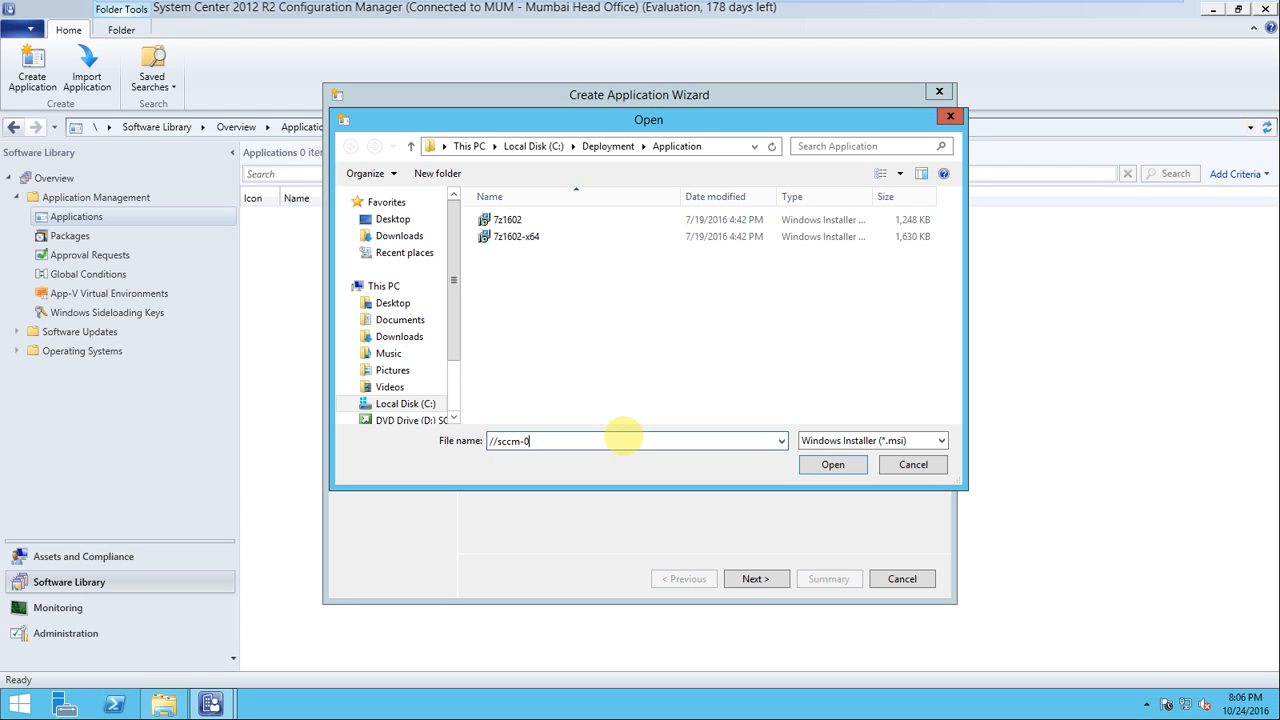
text(\\)
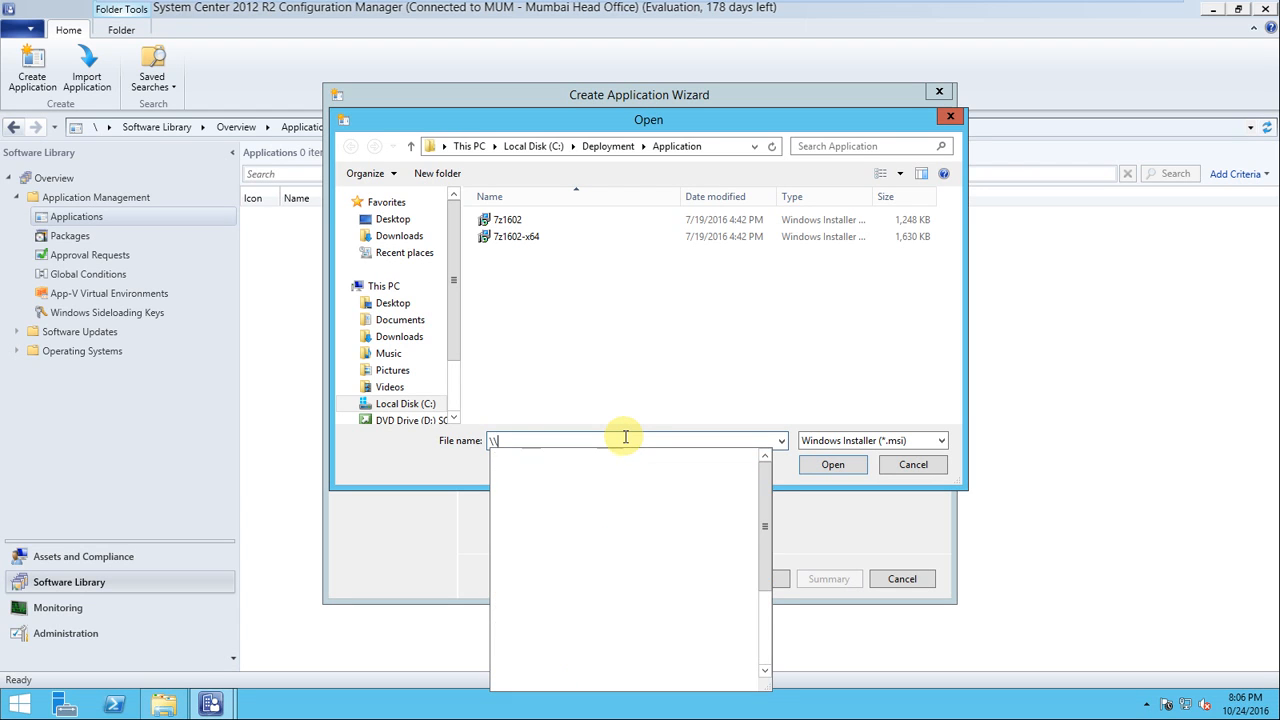
text(sccm-01)
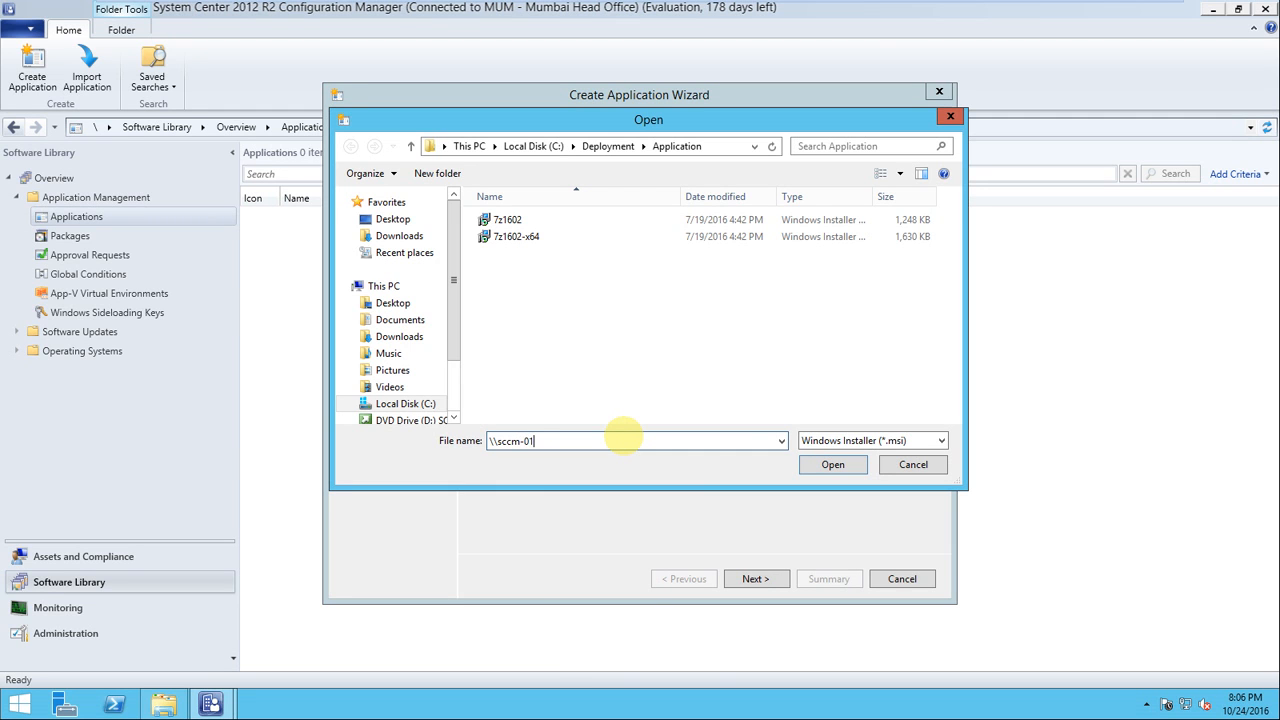
key(Return)
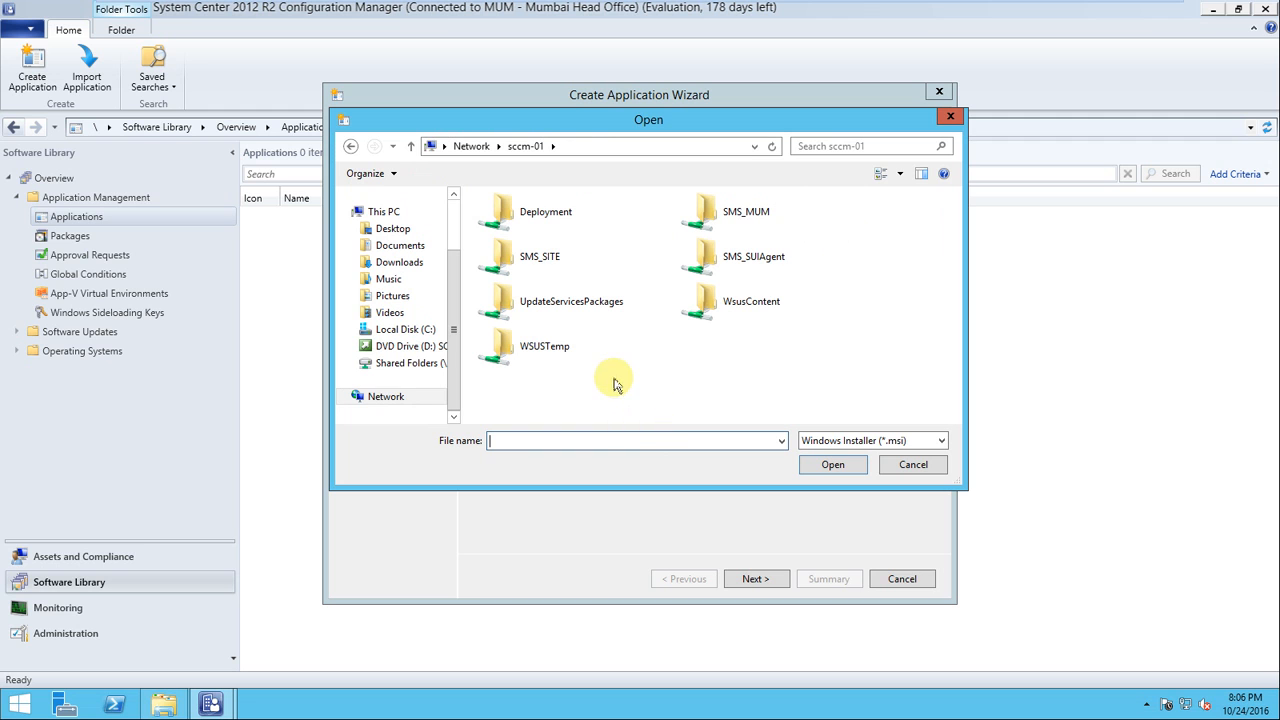
double_click(530, 216)
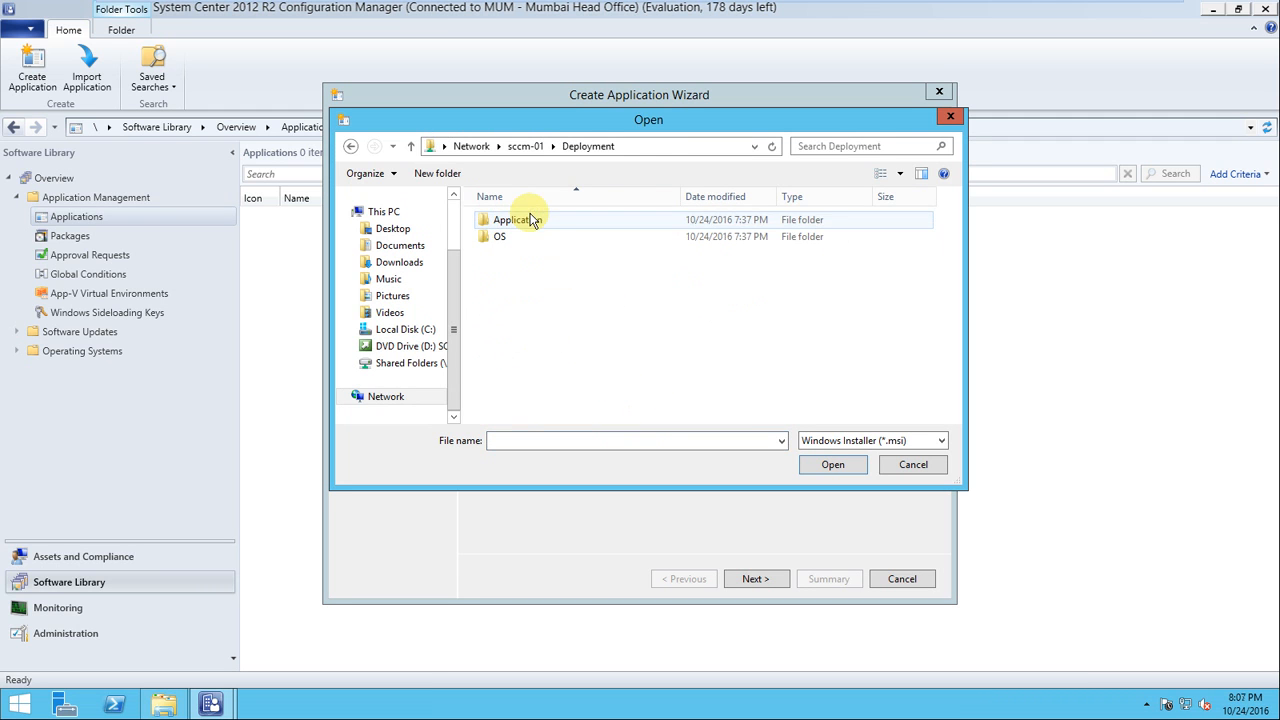
double_click(530, 222)
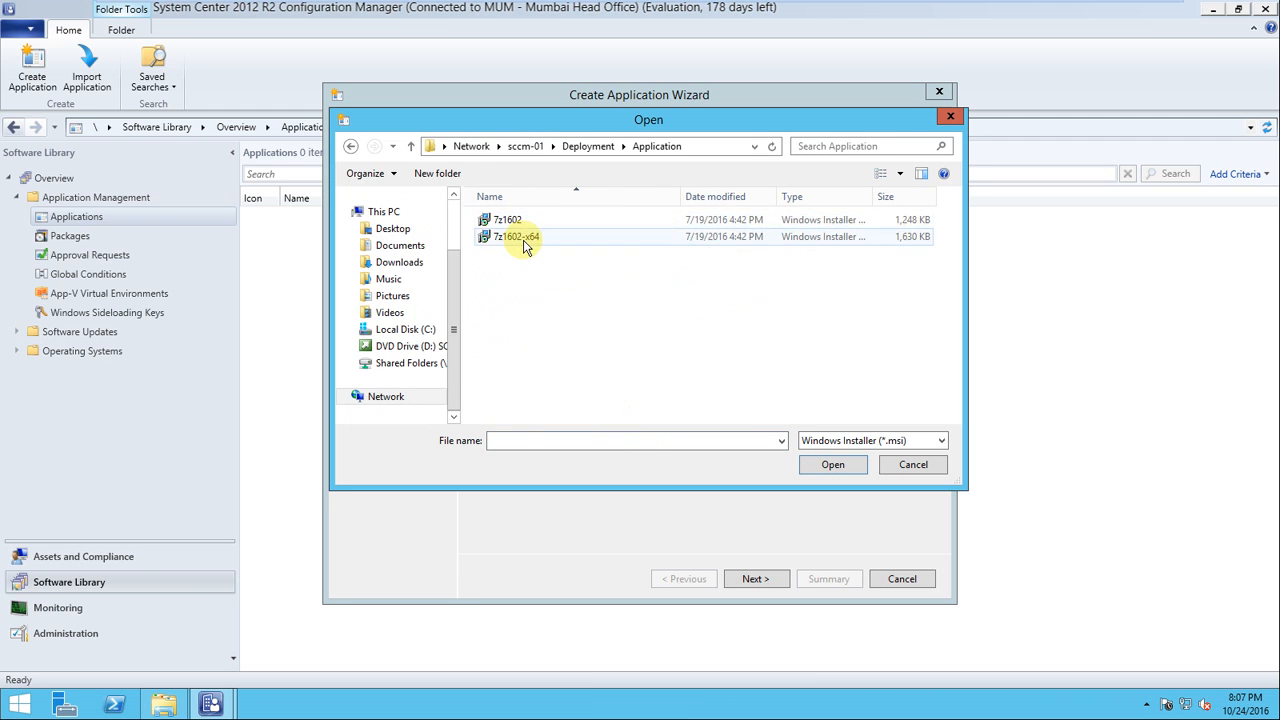
double_click(520, 237)
drag(785, 366, 550, 368)
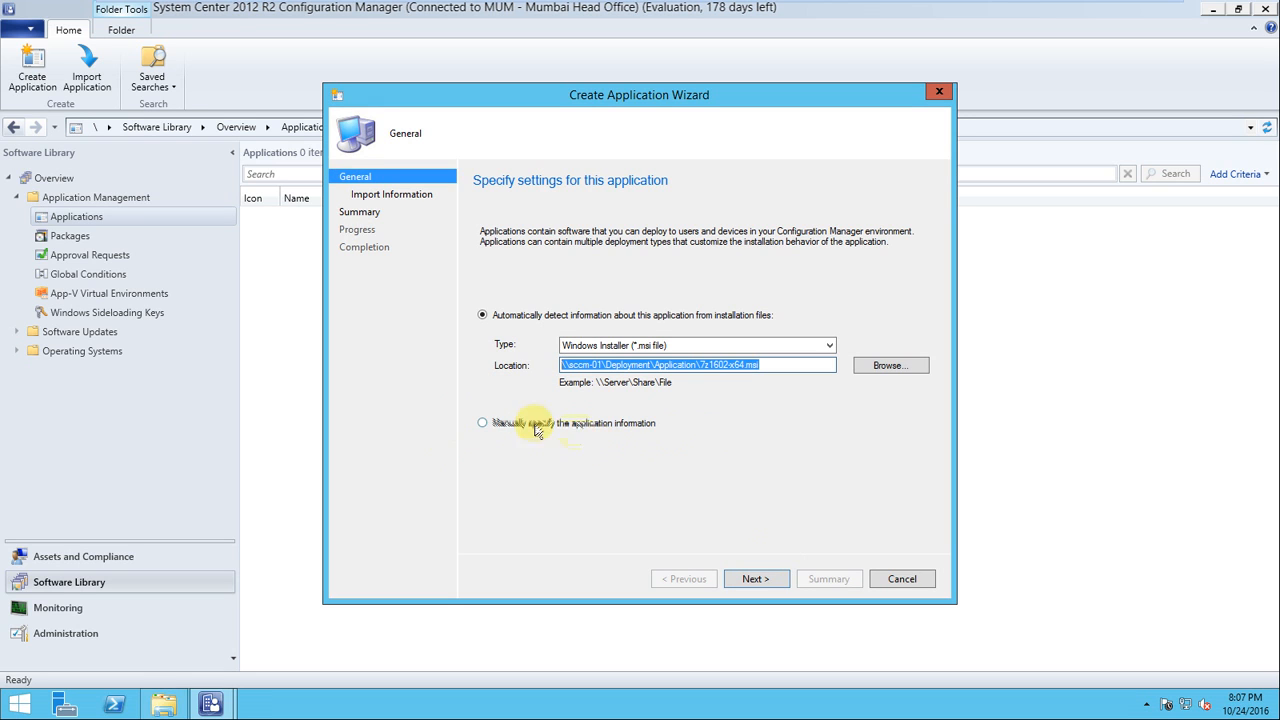
Import the application information from the MSI despite its unverified publisher and continue to the general information settings
click(756, 580)
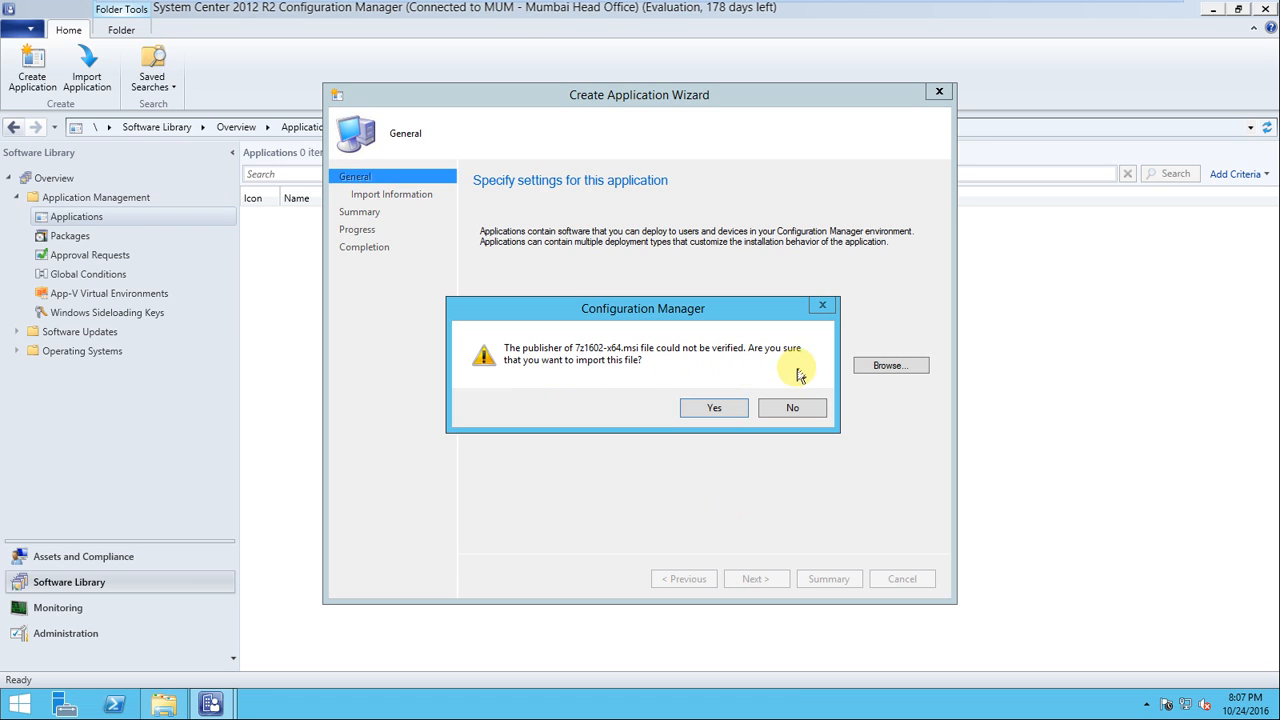
click(723, 408)
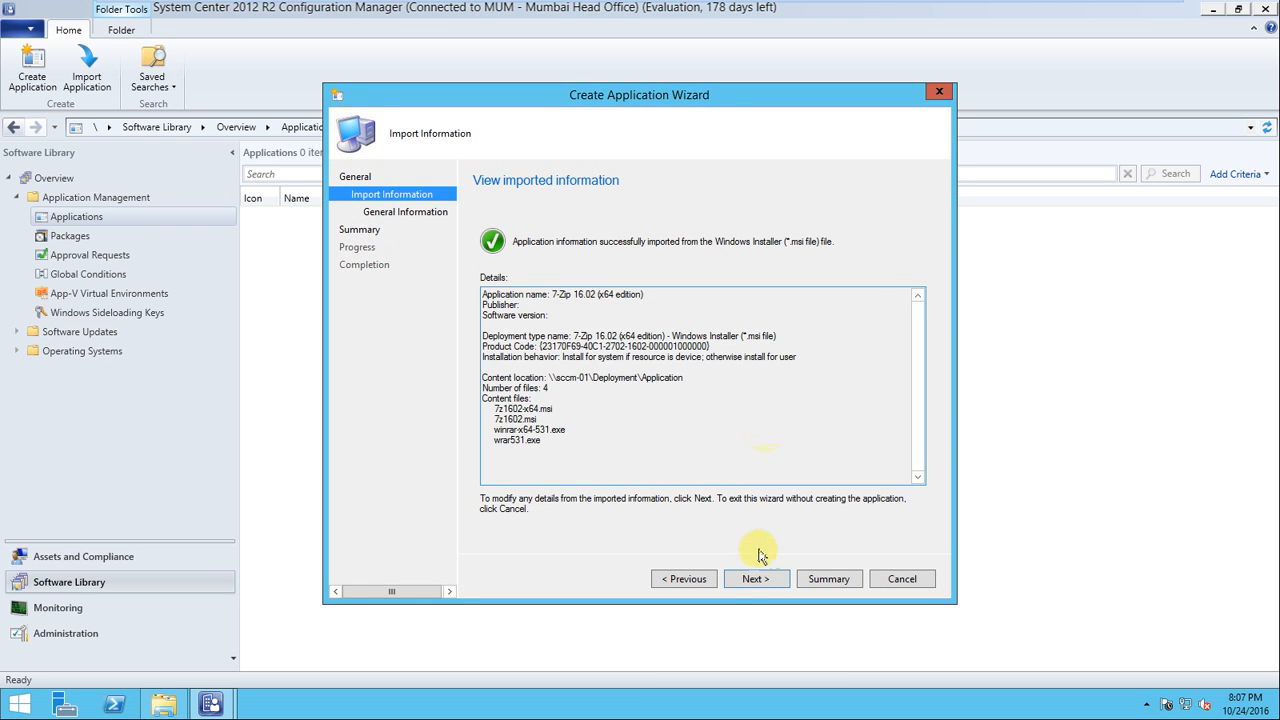
click(756, 579)
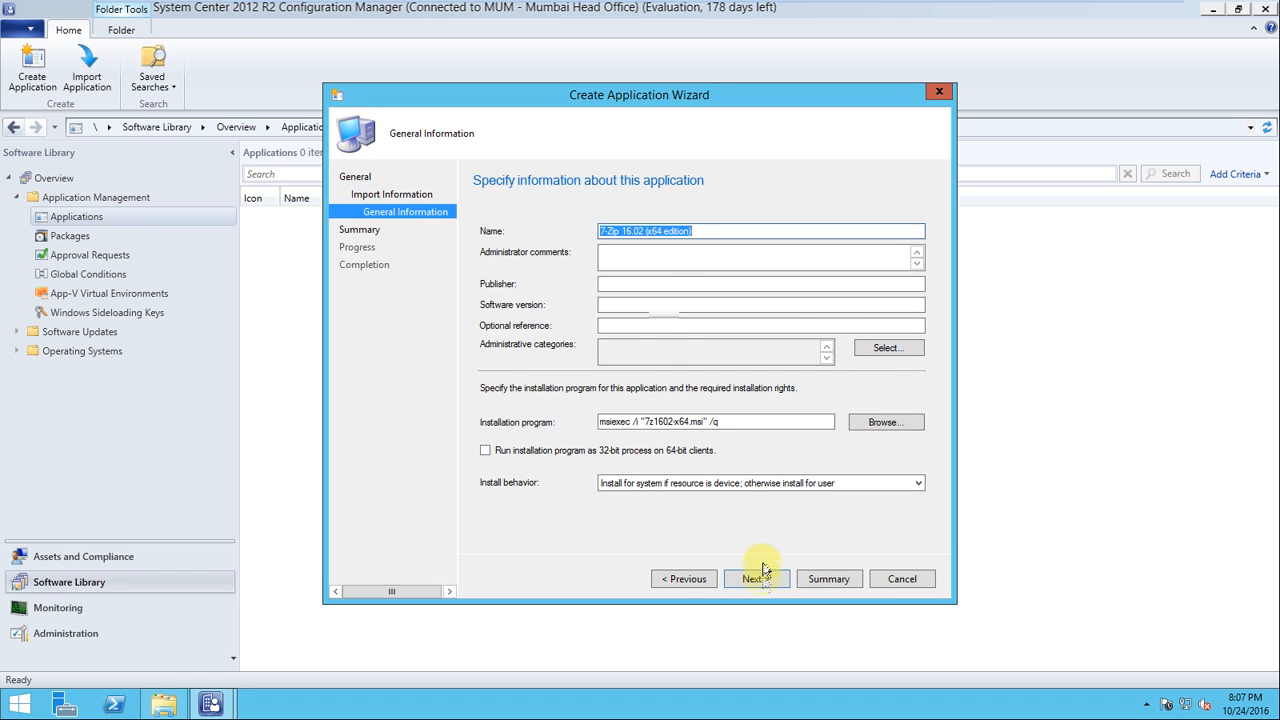
Enter the administrator comments "Change ###123" and "Requested by Account Dep." with the requester's name, leaving publisher and software version blank
click(663, 265)
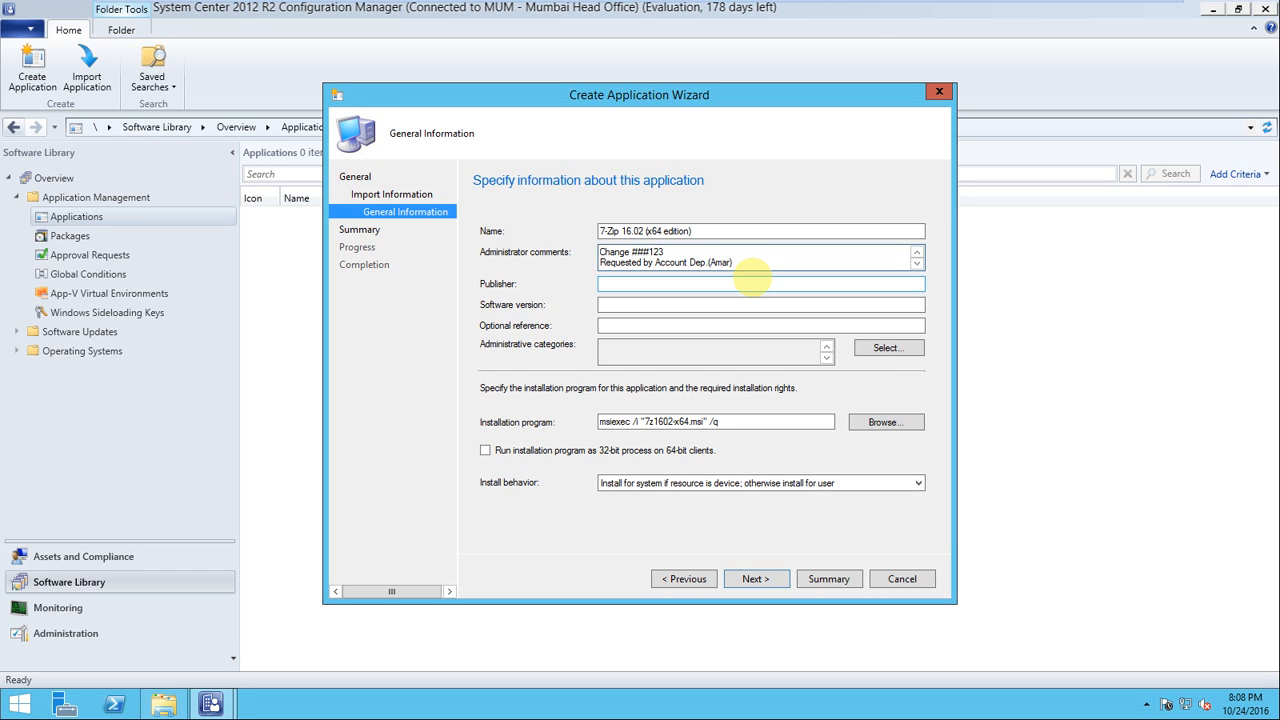
click(750, 323)
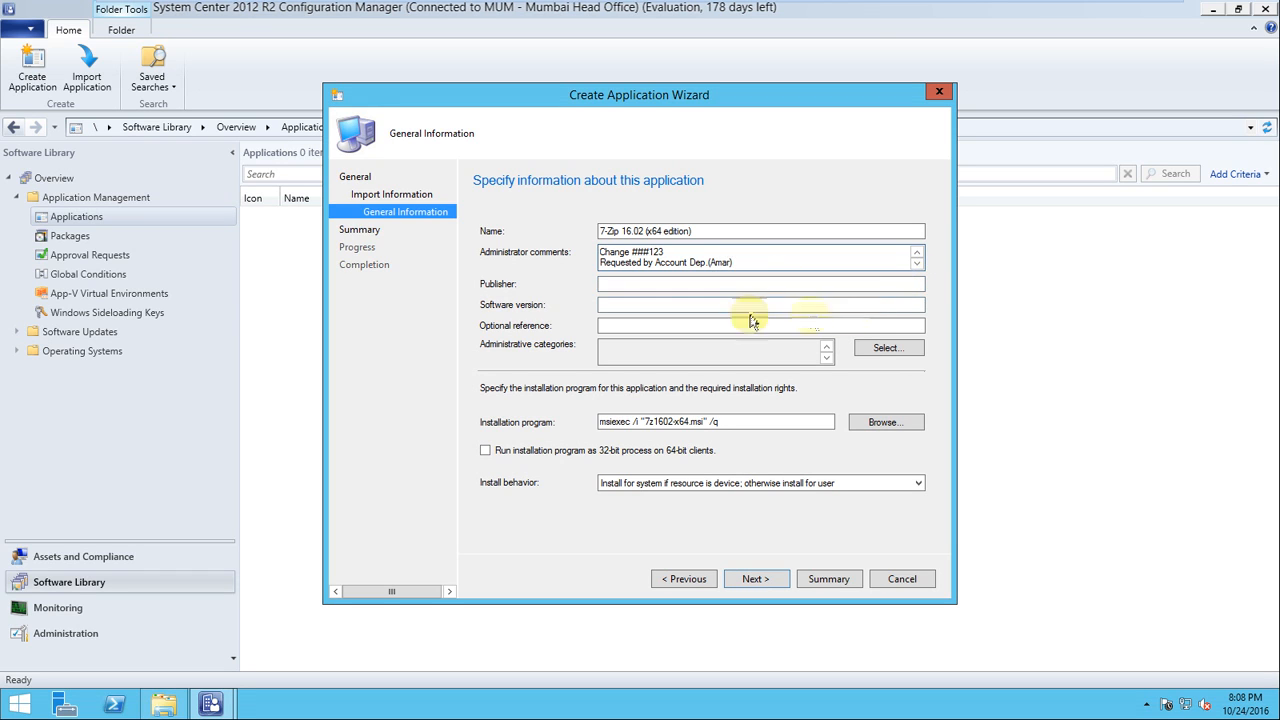
click(777, 287)
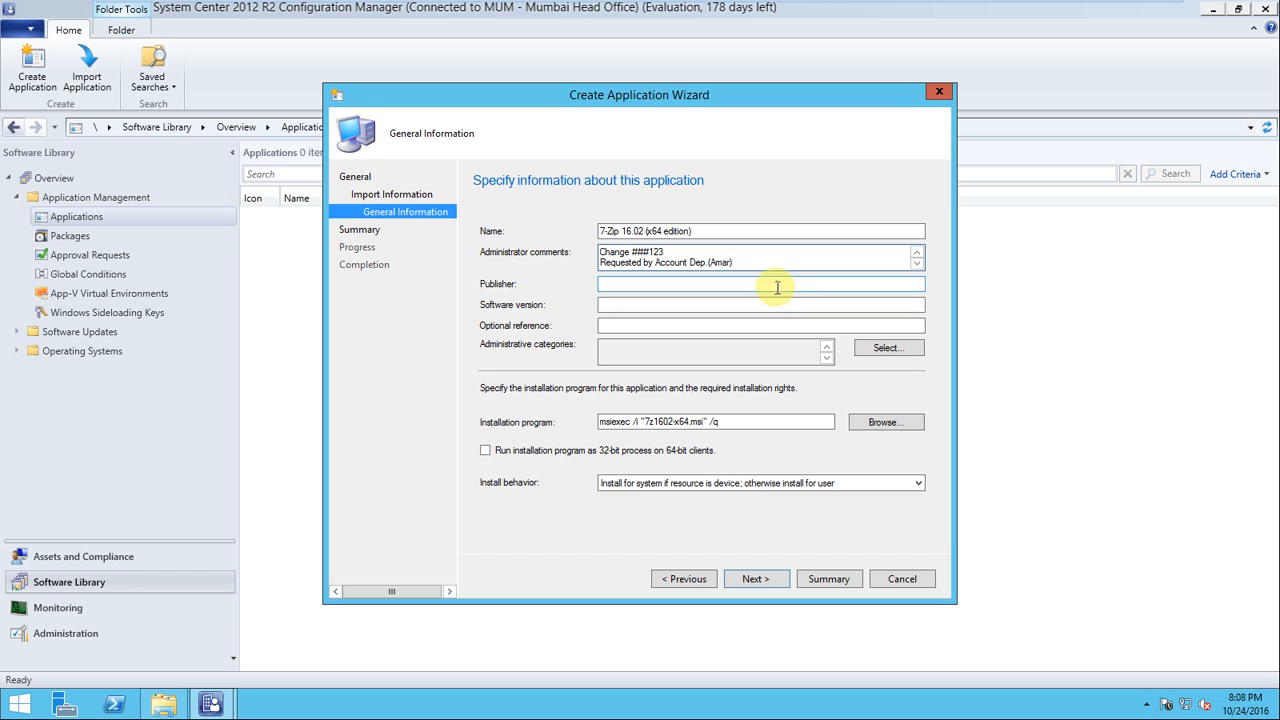
click(690, 304)
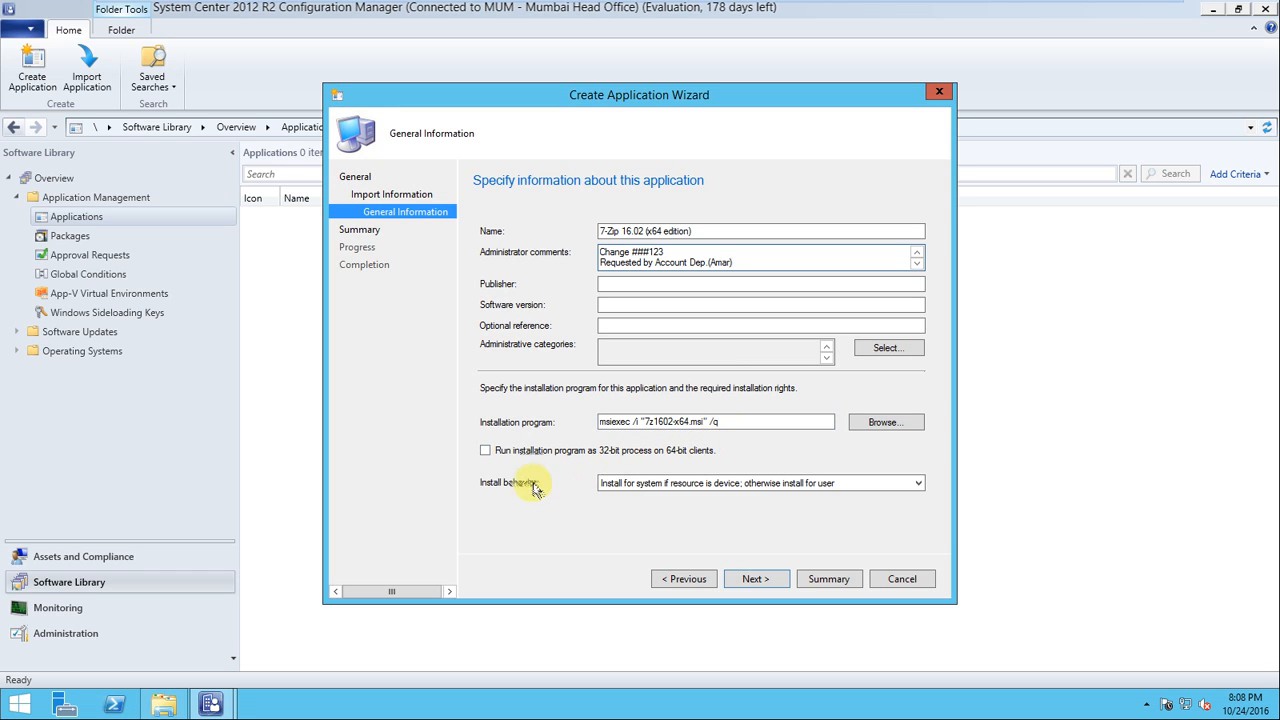
Choose "Install for system if resource is device; otherwise install for user" as the install behavior
click(690, 484)
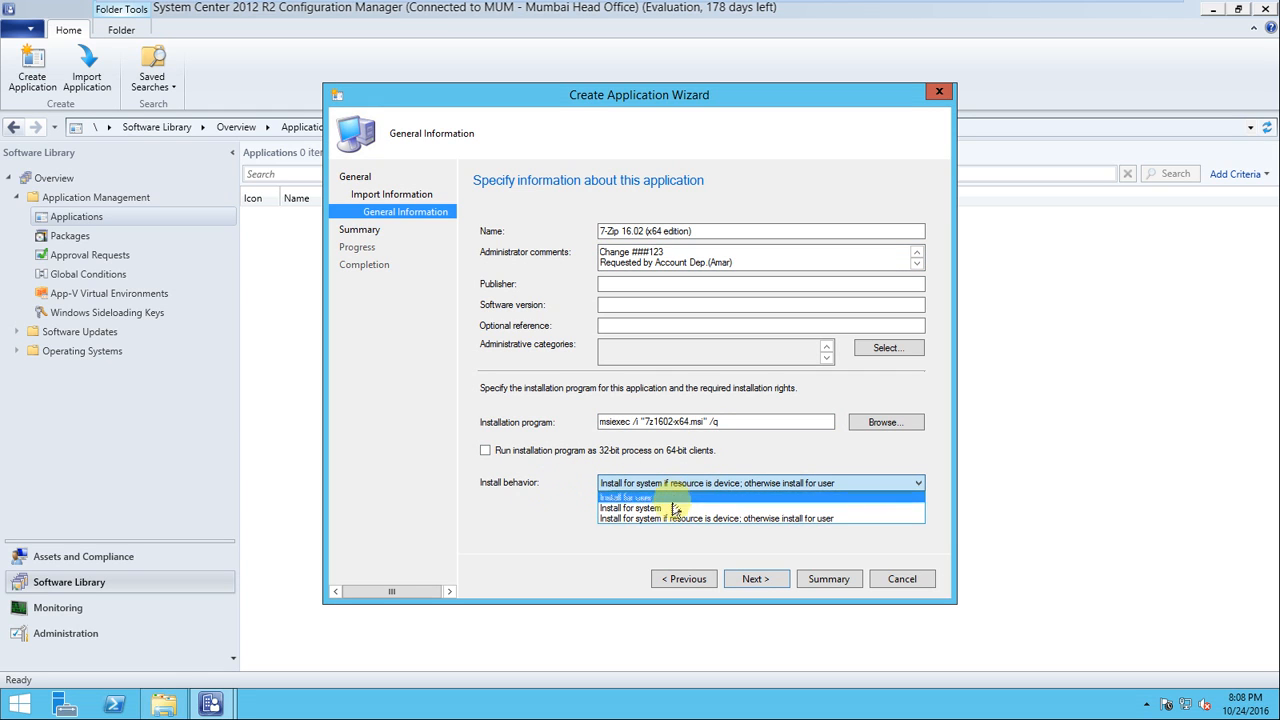
click(668, 519)
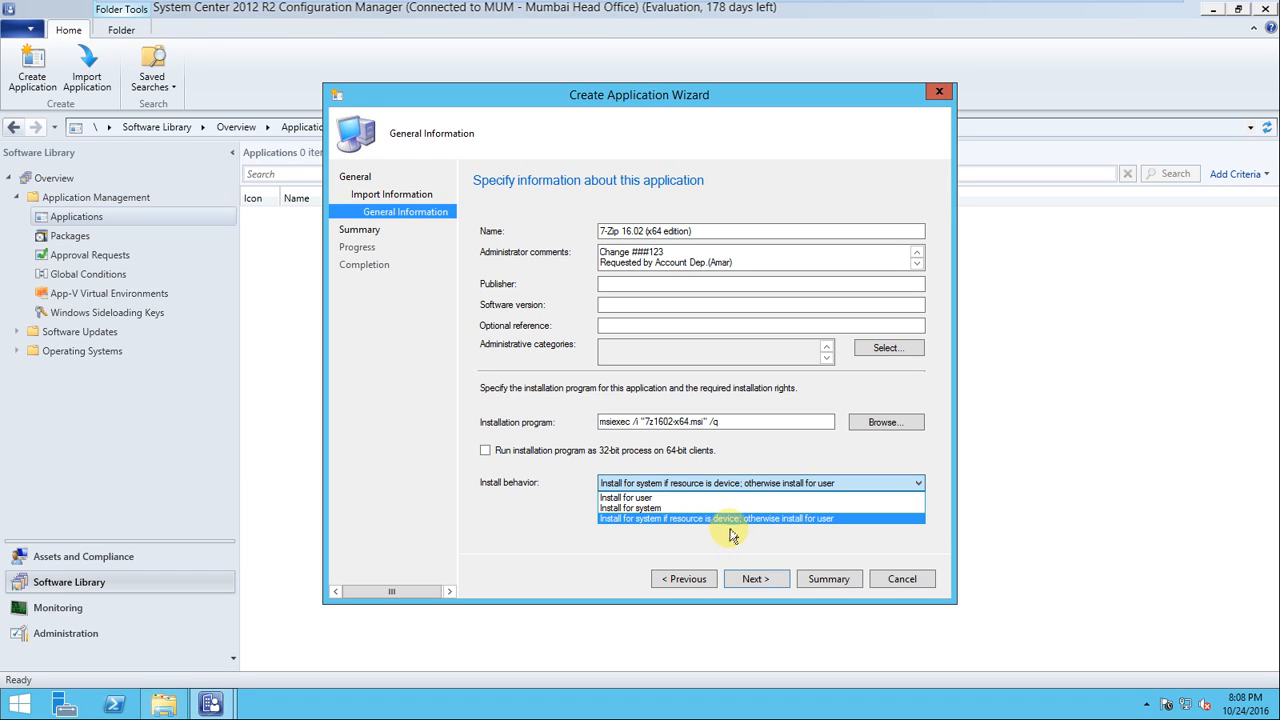
click(806, 519)
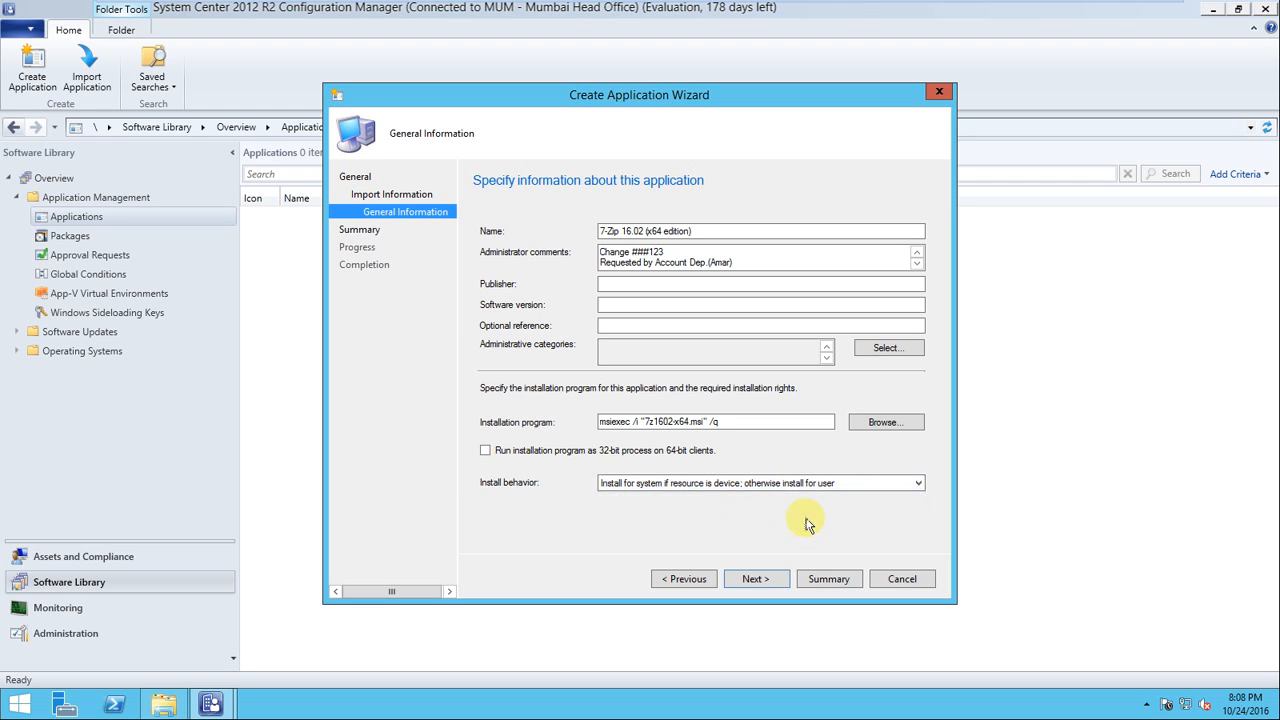
Confirm the summarized settings to create the 7-Zip application, review the completion details and close the wizard
click(768, 578)
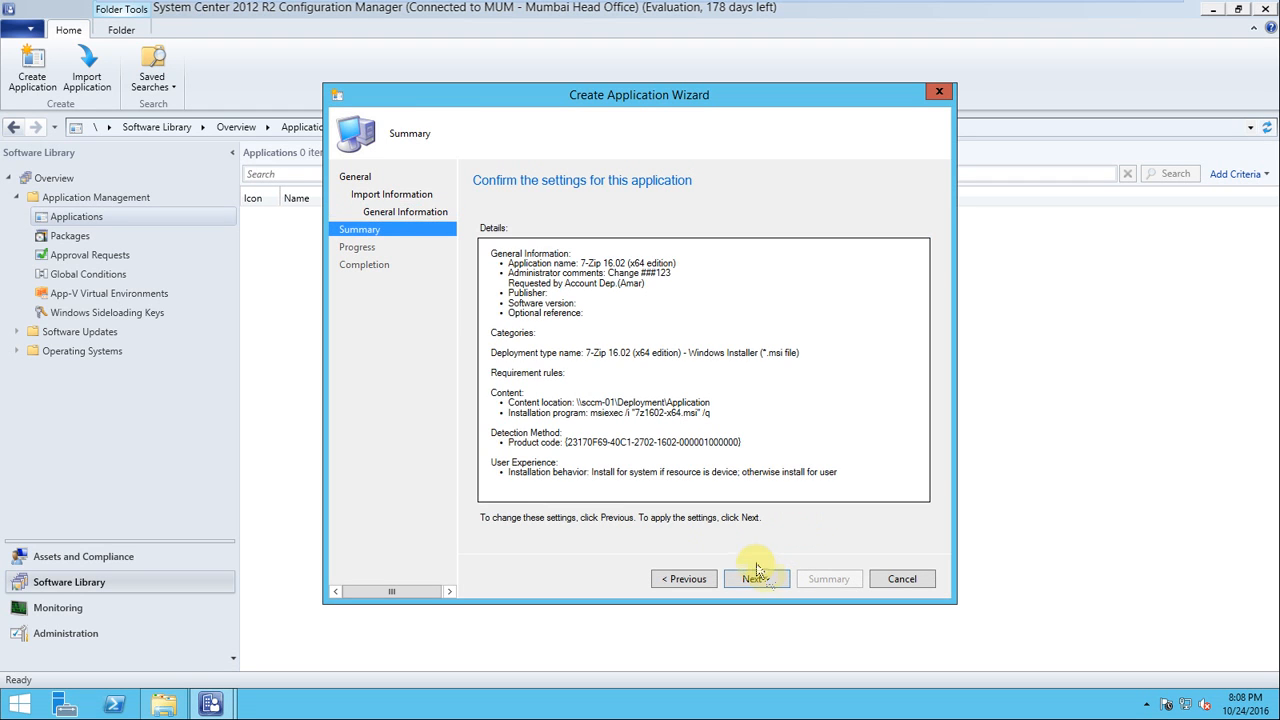
click(755, 579)
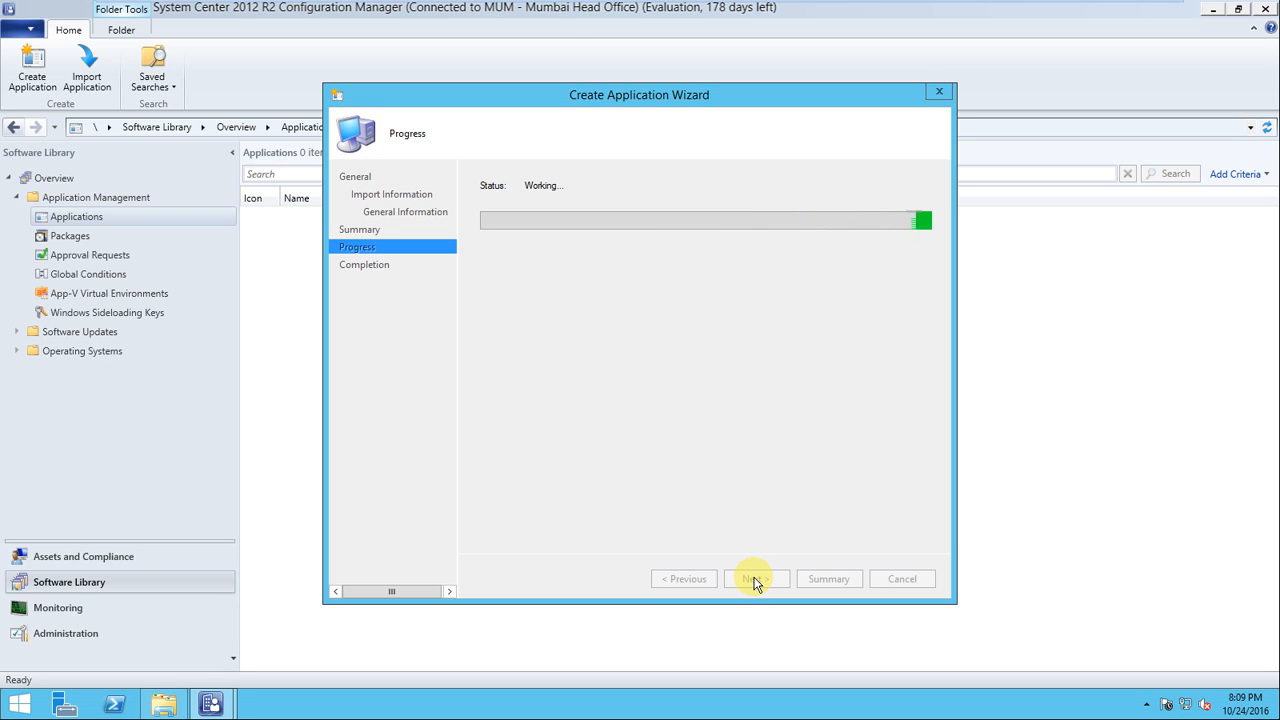
drag(707, 102, 698, 155)
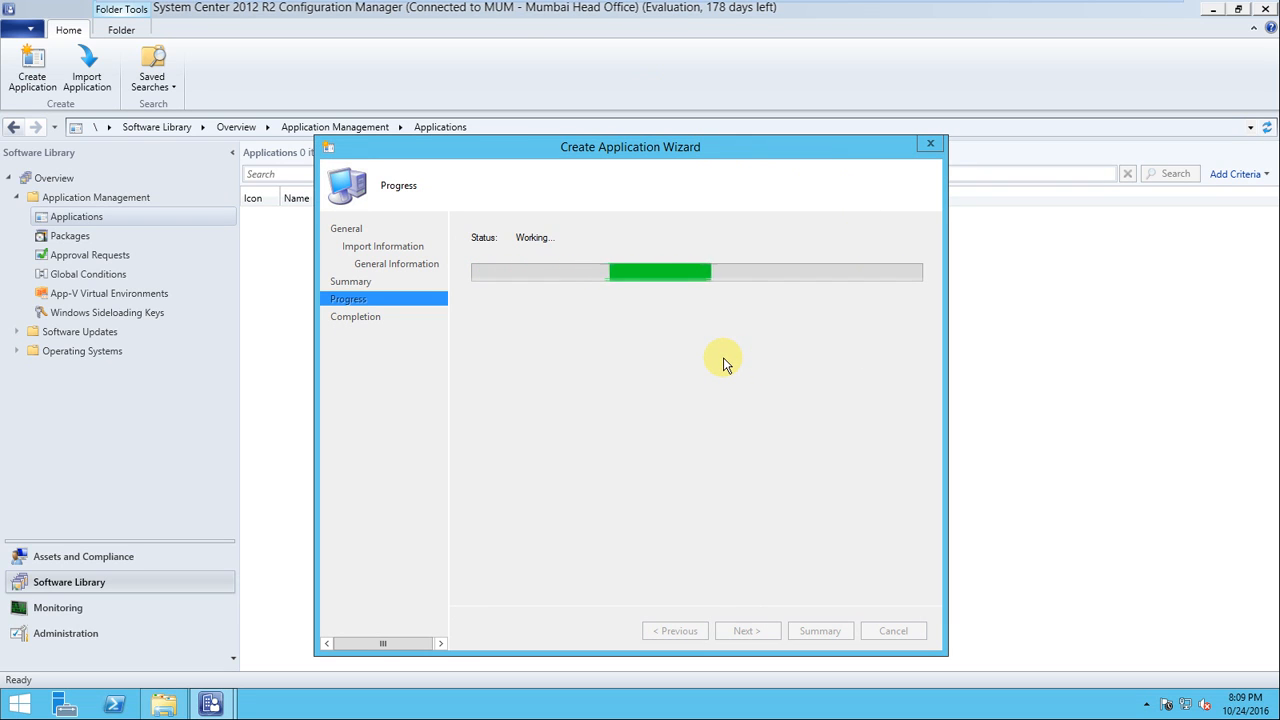
drag(697, 157, 749, 121)
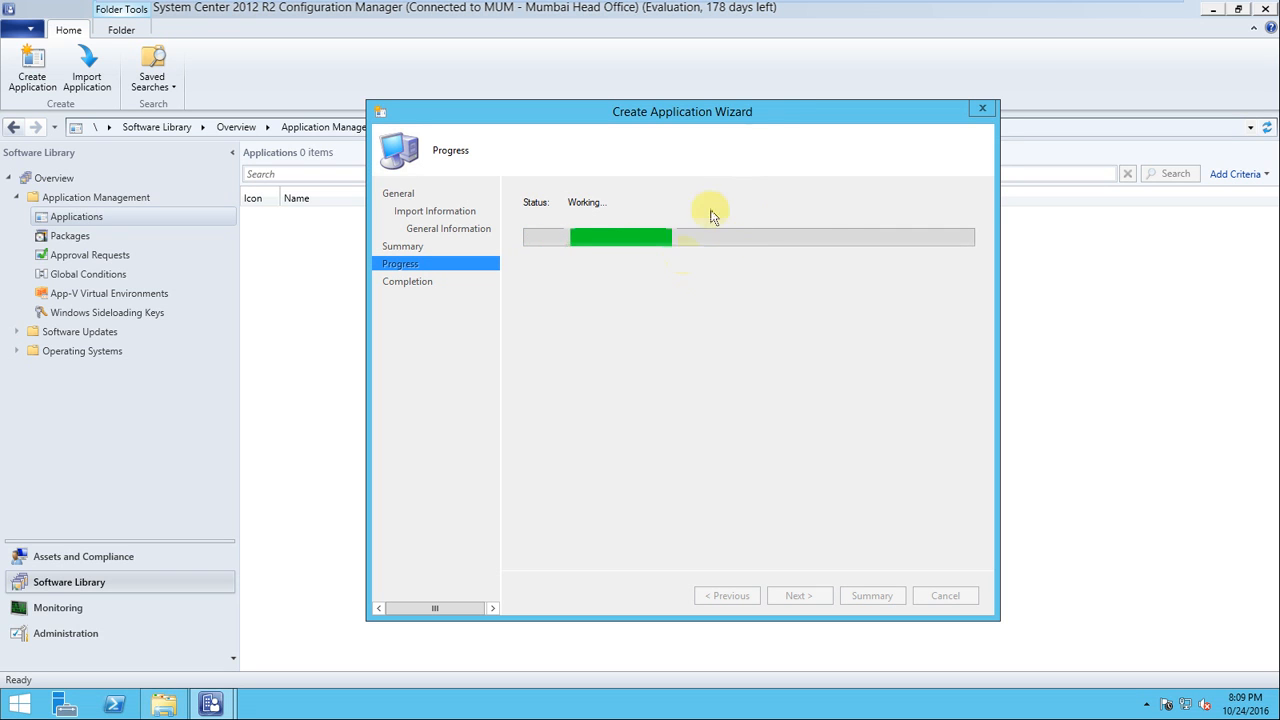
drag(768, 117, 690, 140)
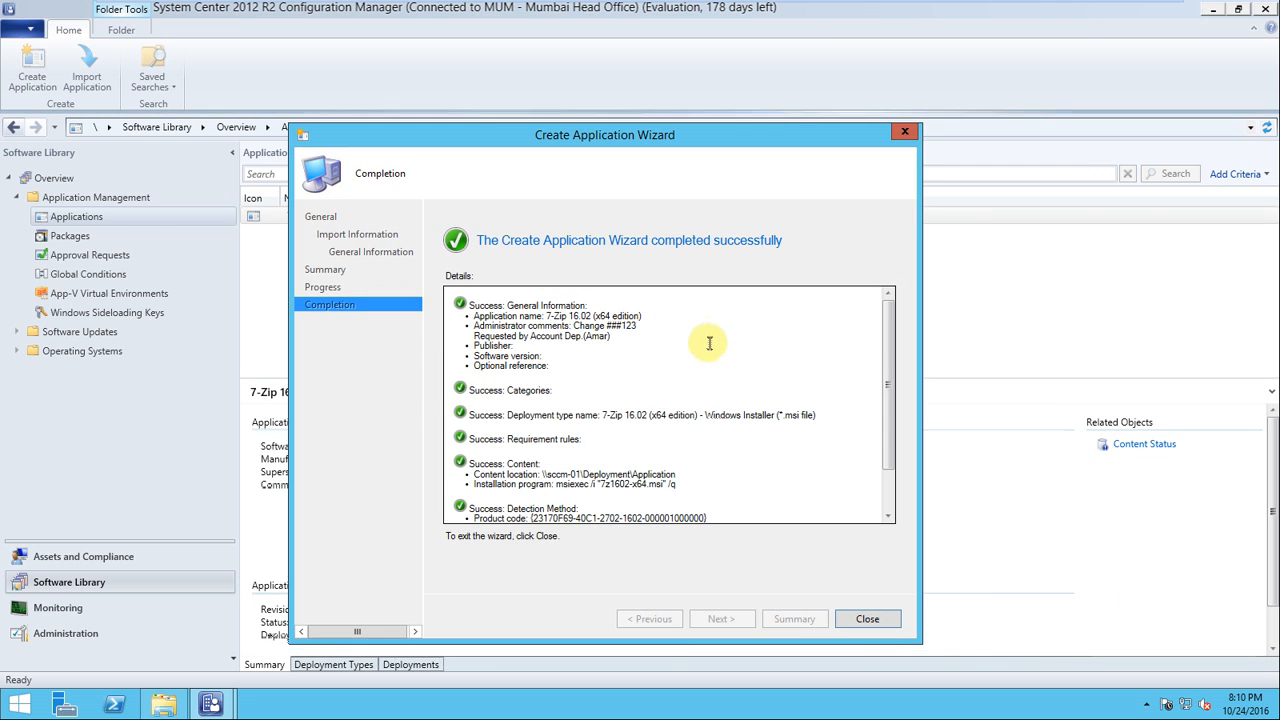
click(893, 498)
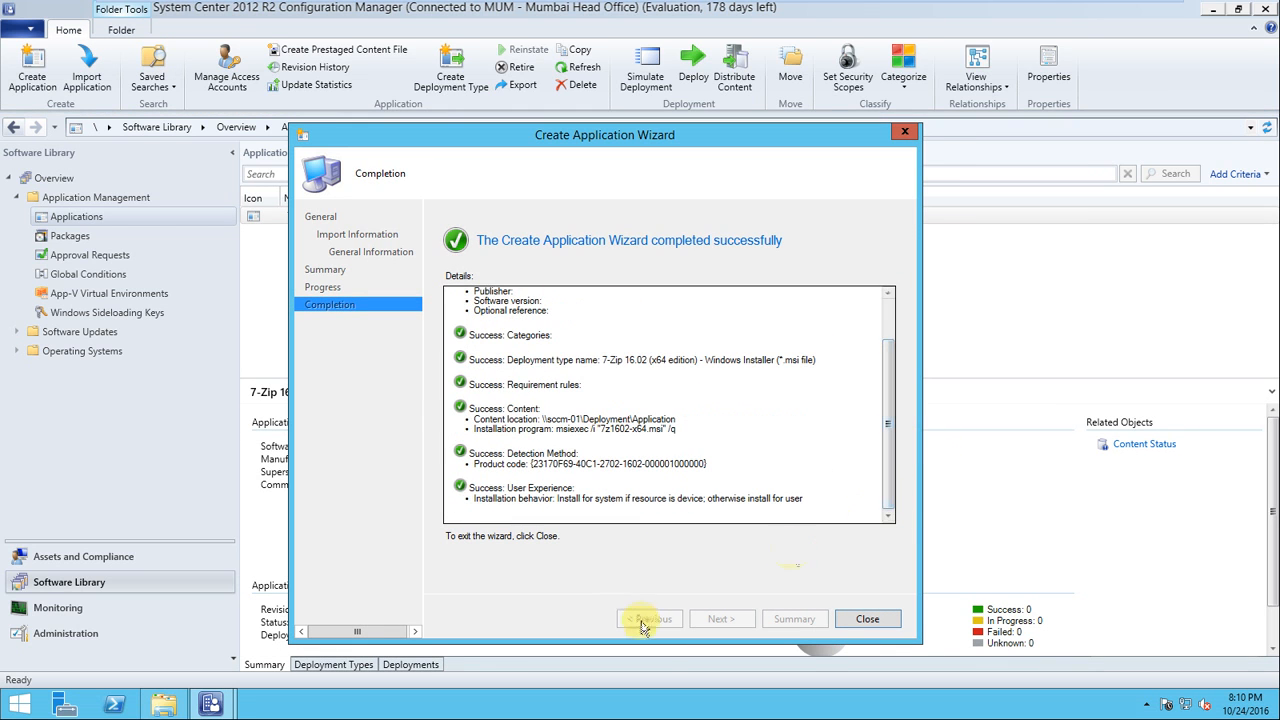
click(864, 621)
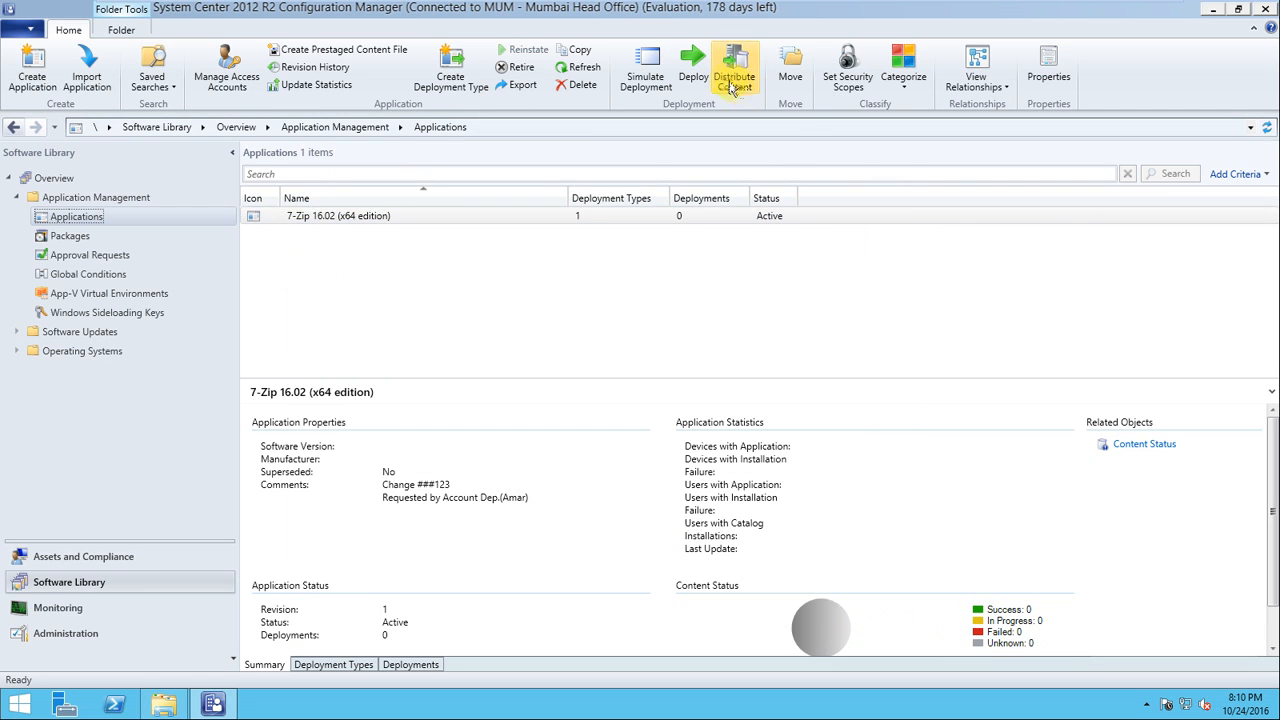
Refresh the 7-Zip 16.02 (x64 edition) application and examine its deployment types and deployments
click(582, 68)
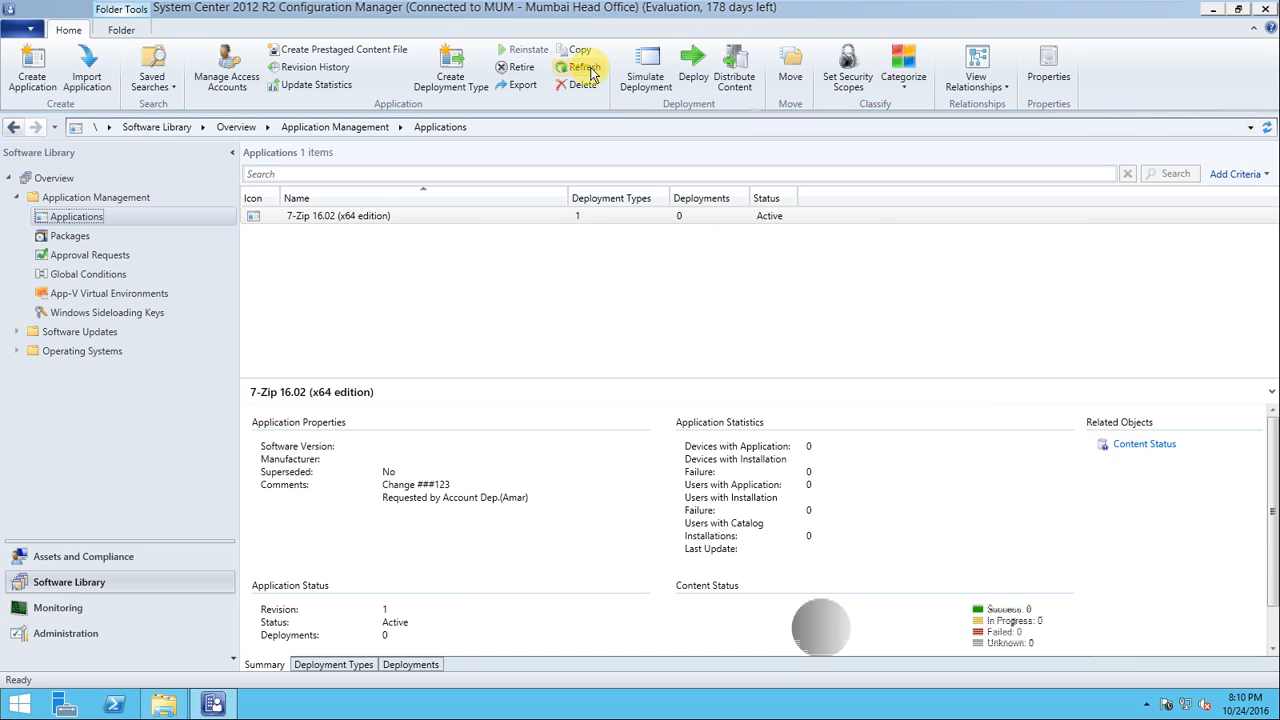
click(591, 74)
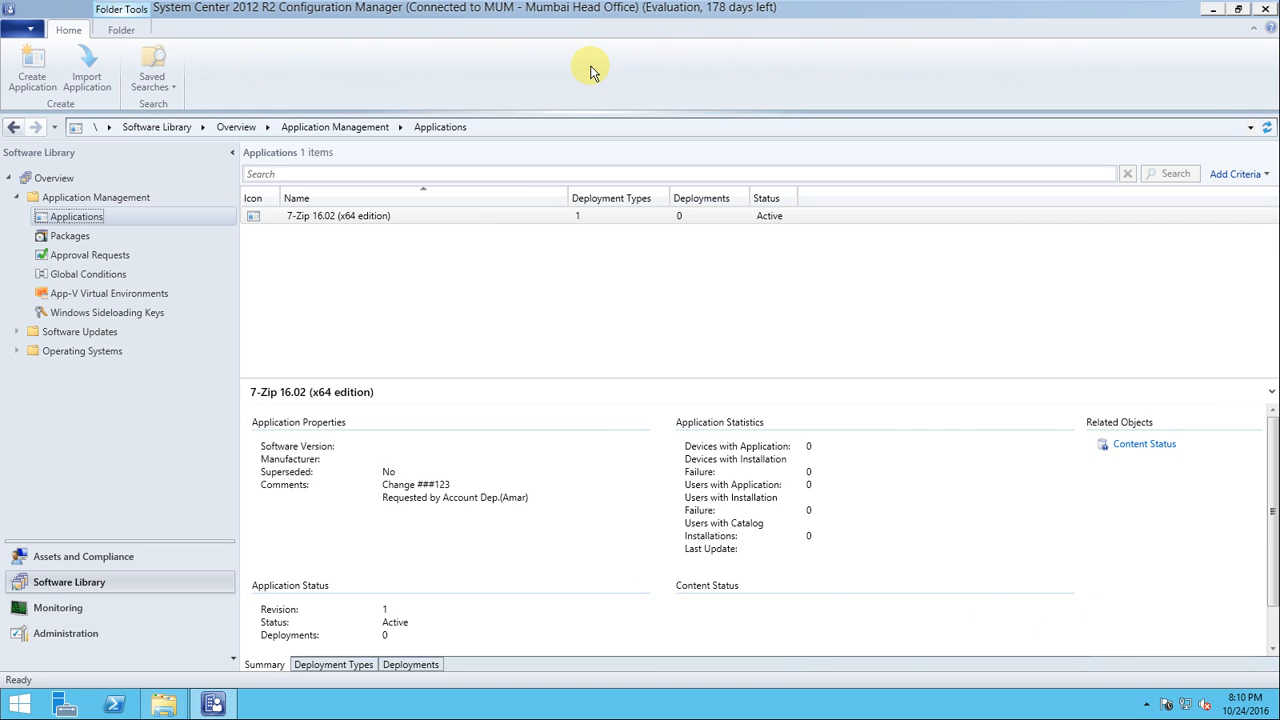
click(589, 70)
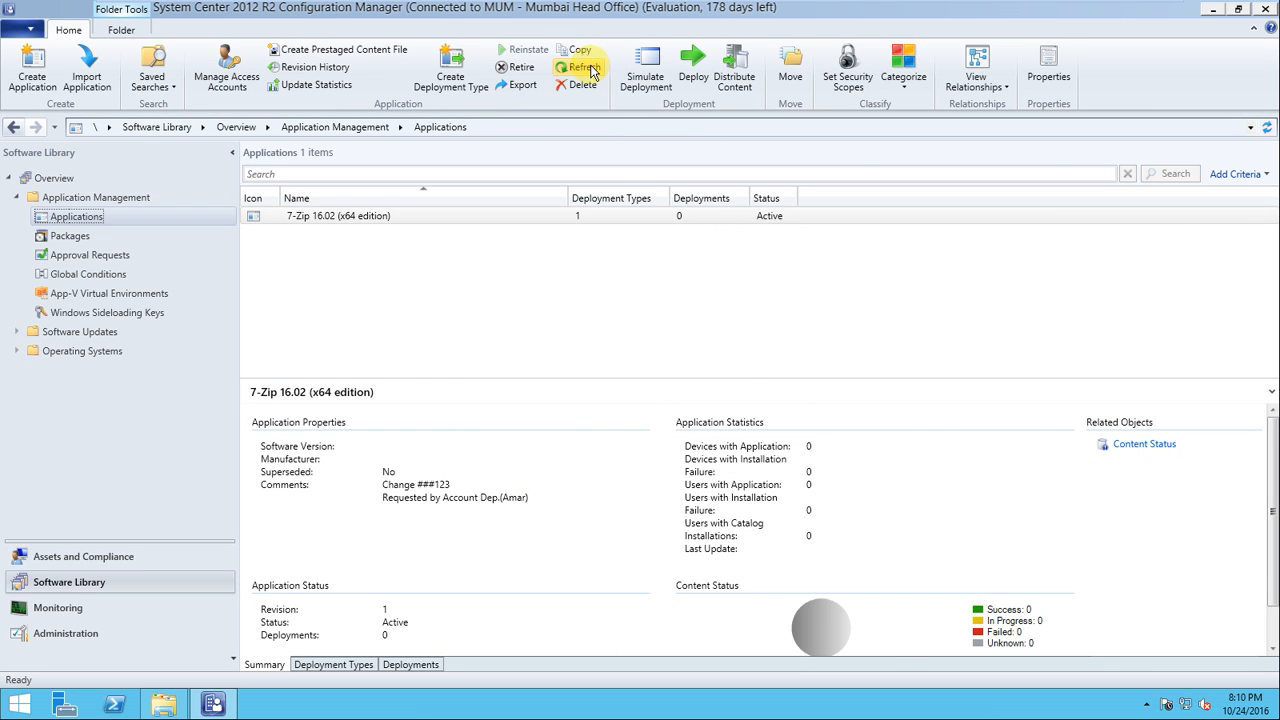
click(589, 70)
click(589, 70)
click(322, 664)
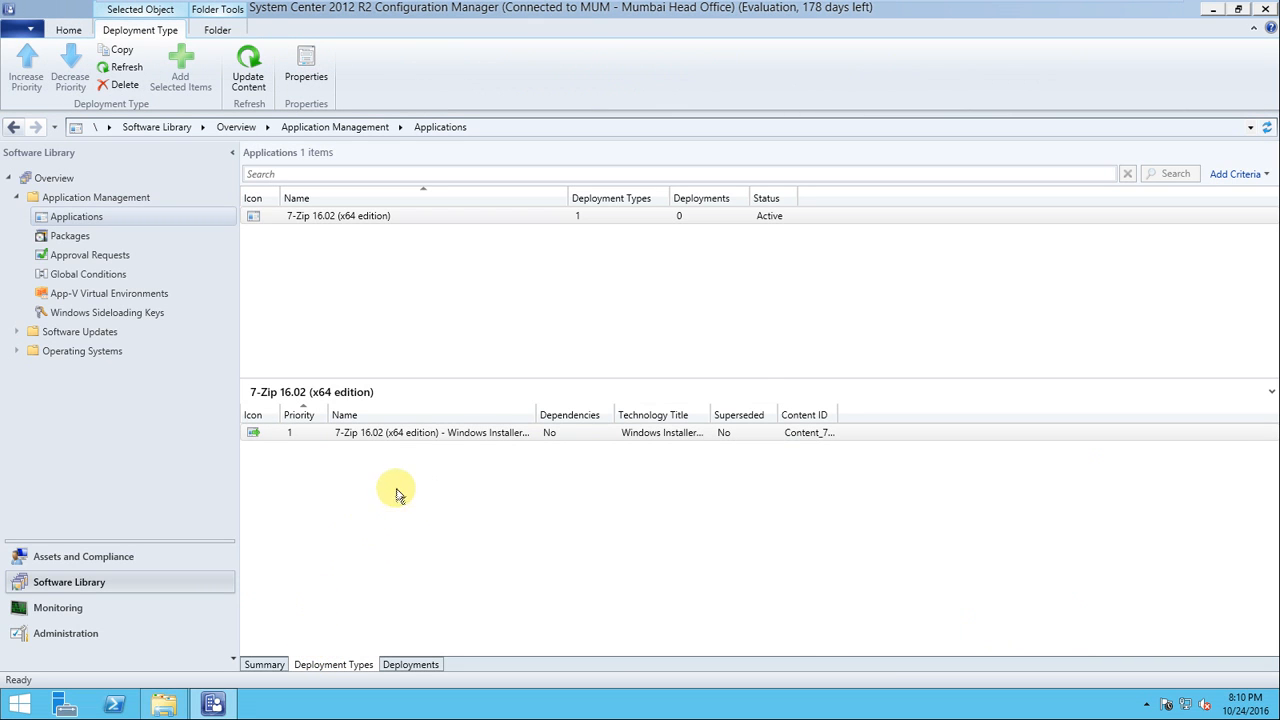
click(458, 437)
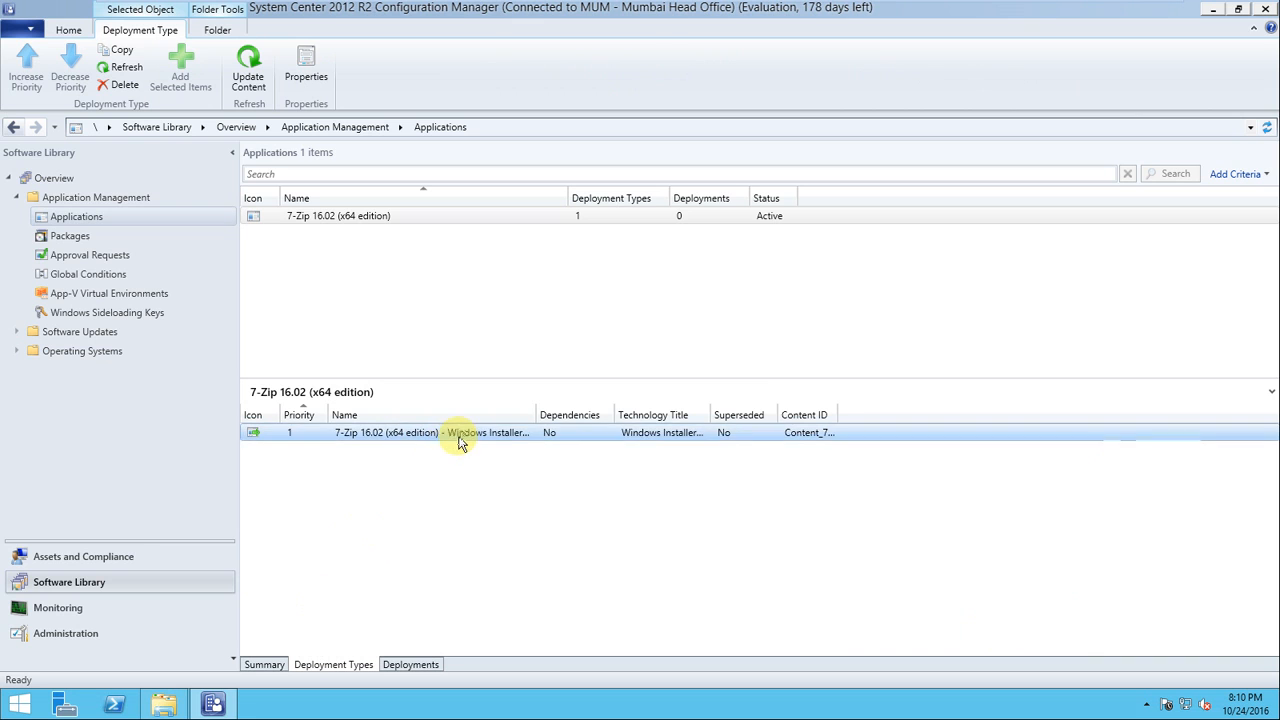
click(411, 665)
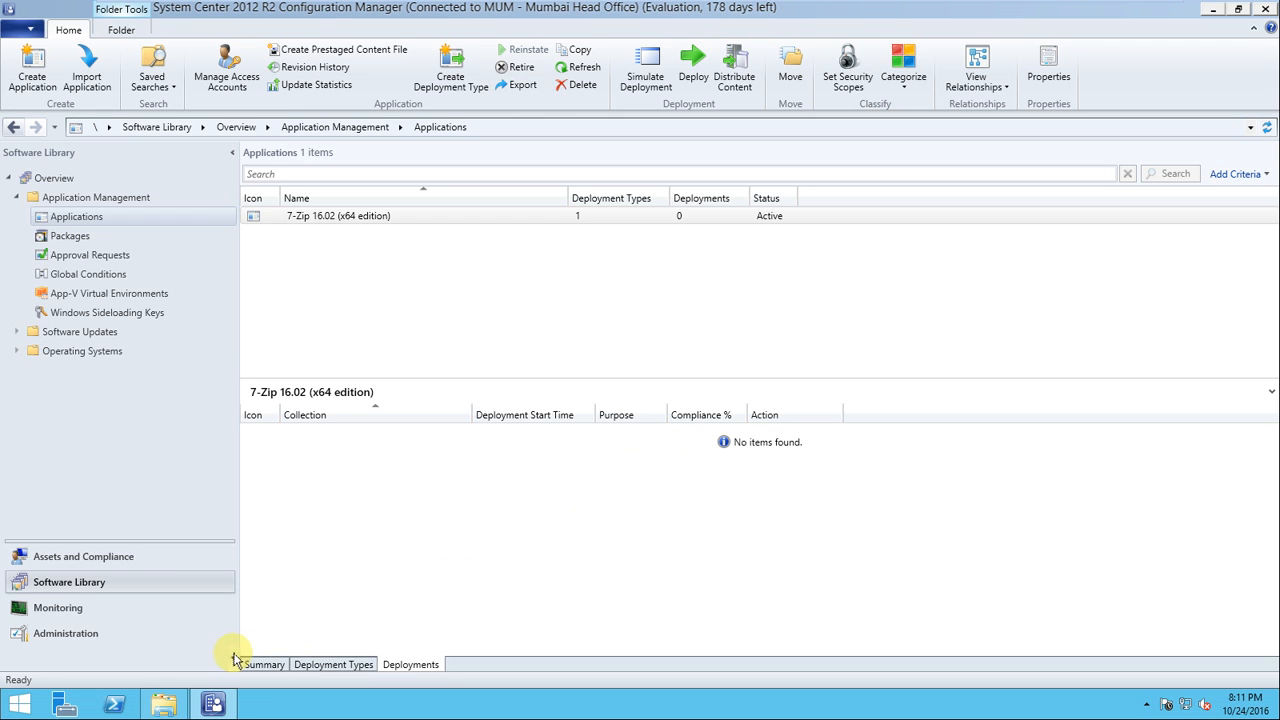
Show the content status of the 7-Zip application under Distribution Status in the Monitoring workspace
click(62, 634)
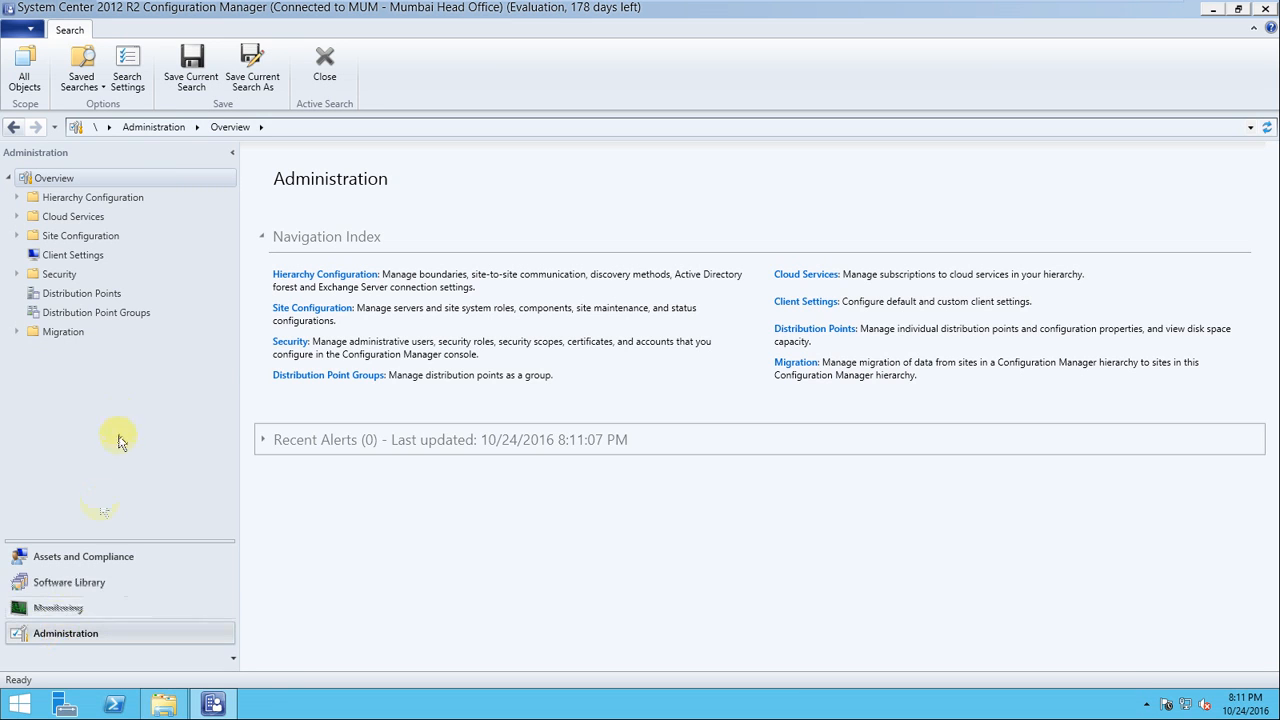
click(70, 614)
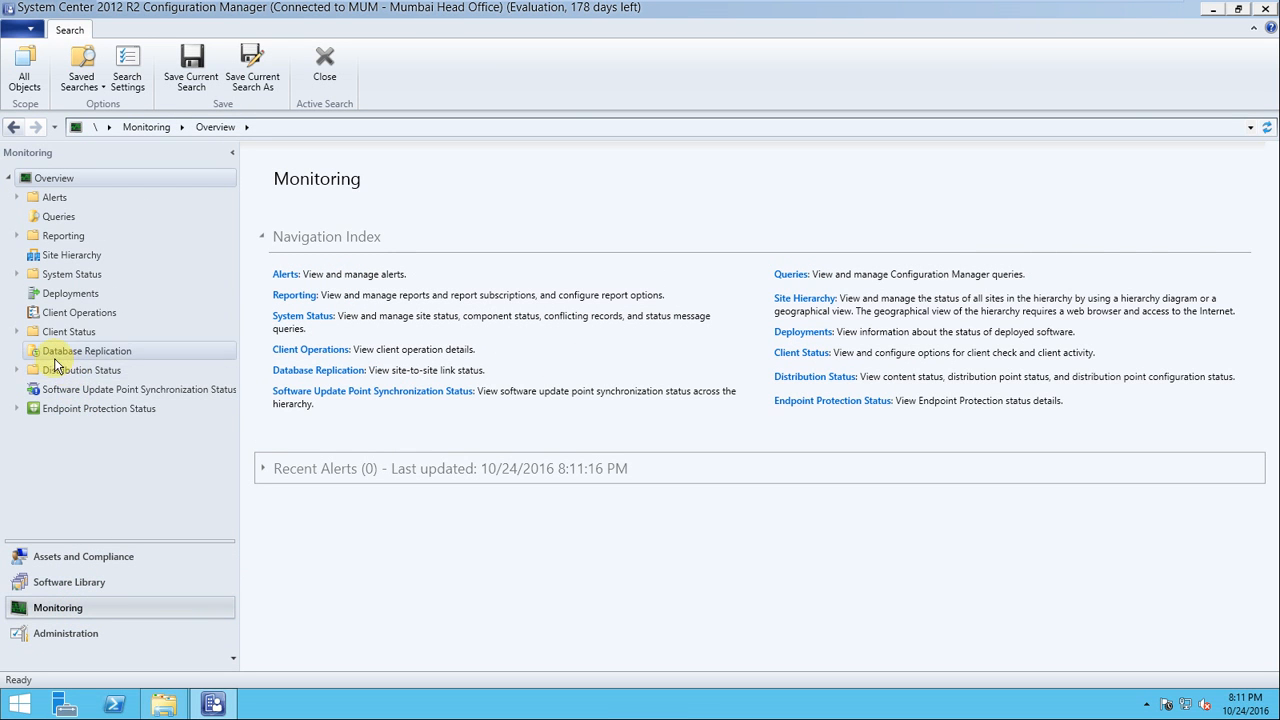
click(16, 370)
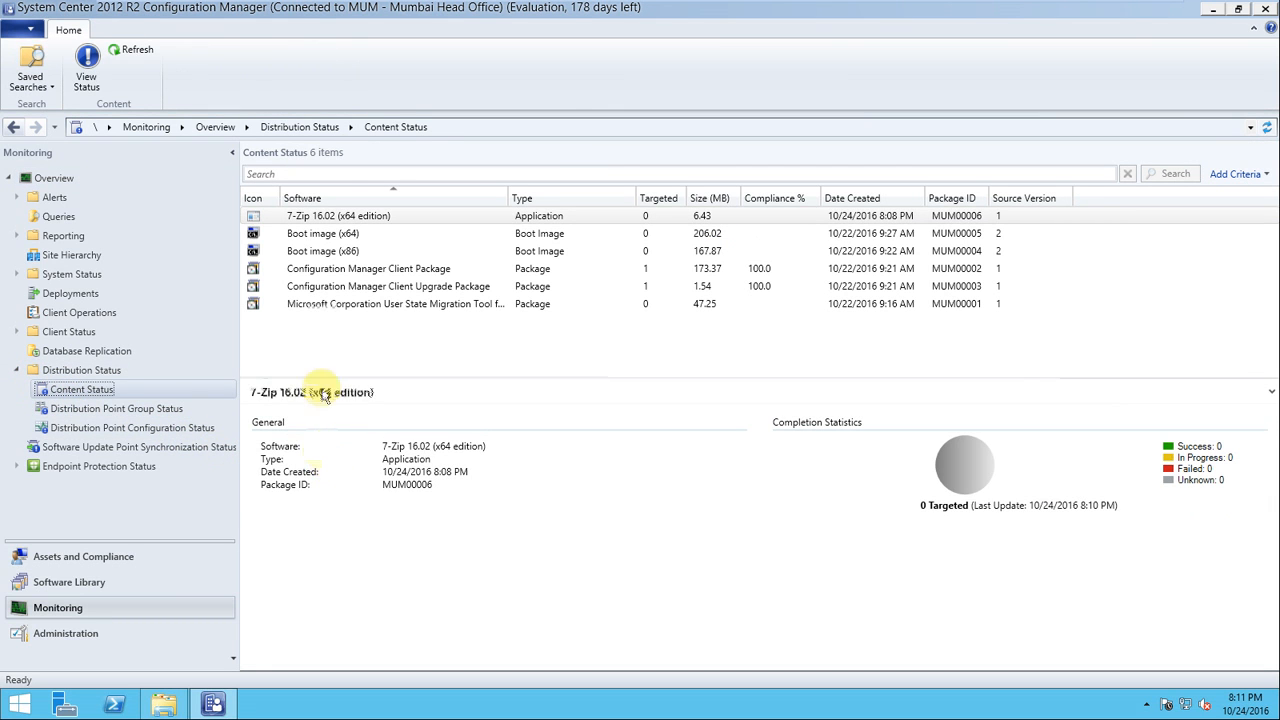
Show the servers and site system roles under Site Configuration in the Administration workspace
click(460, 218)
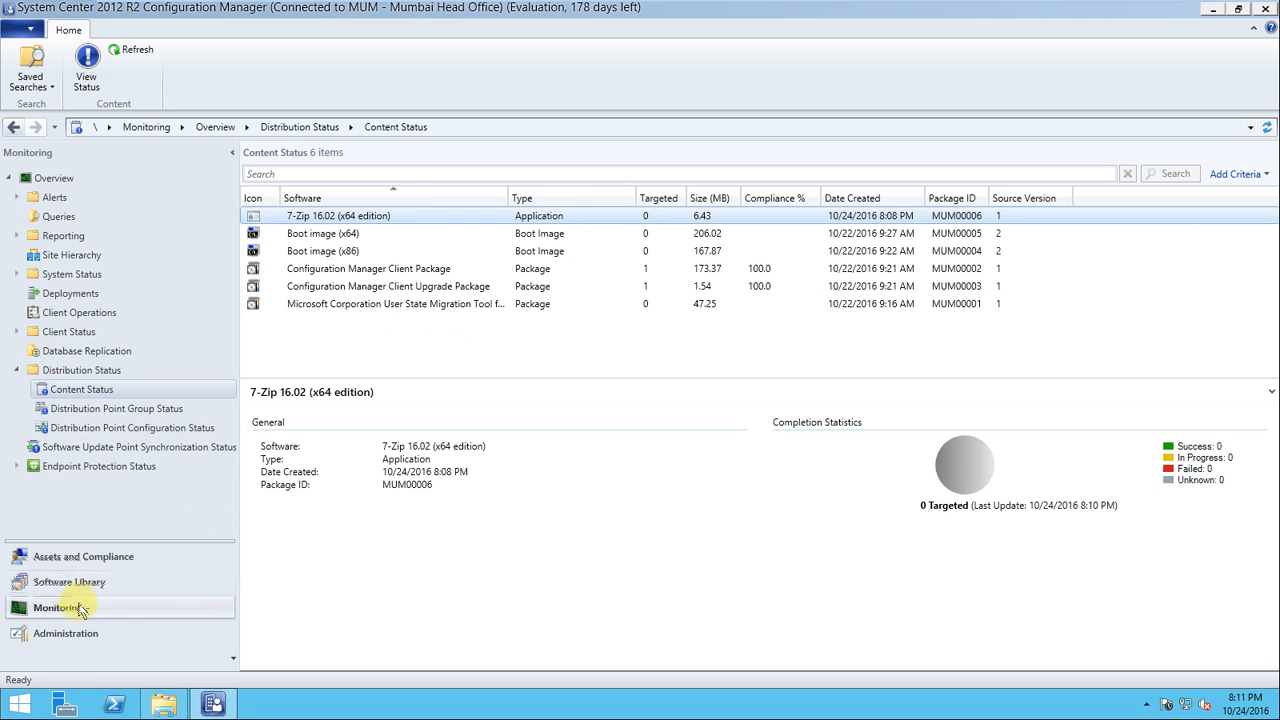
click(86, 636)
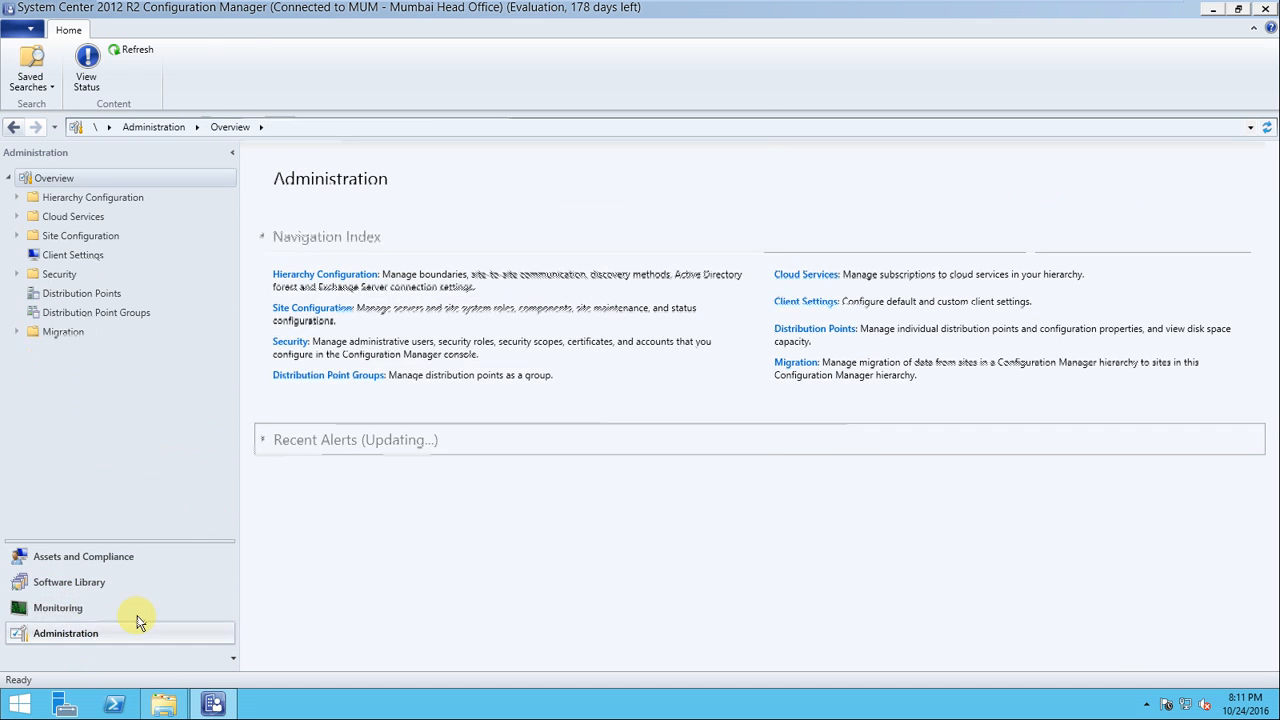
click(17, 236)
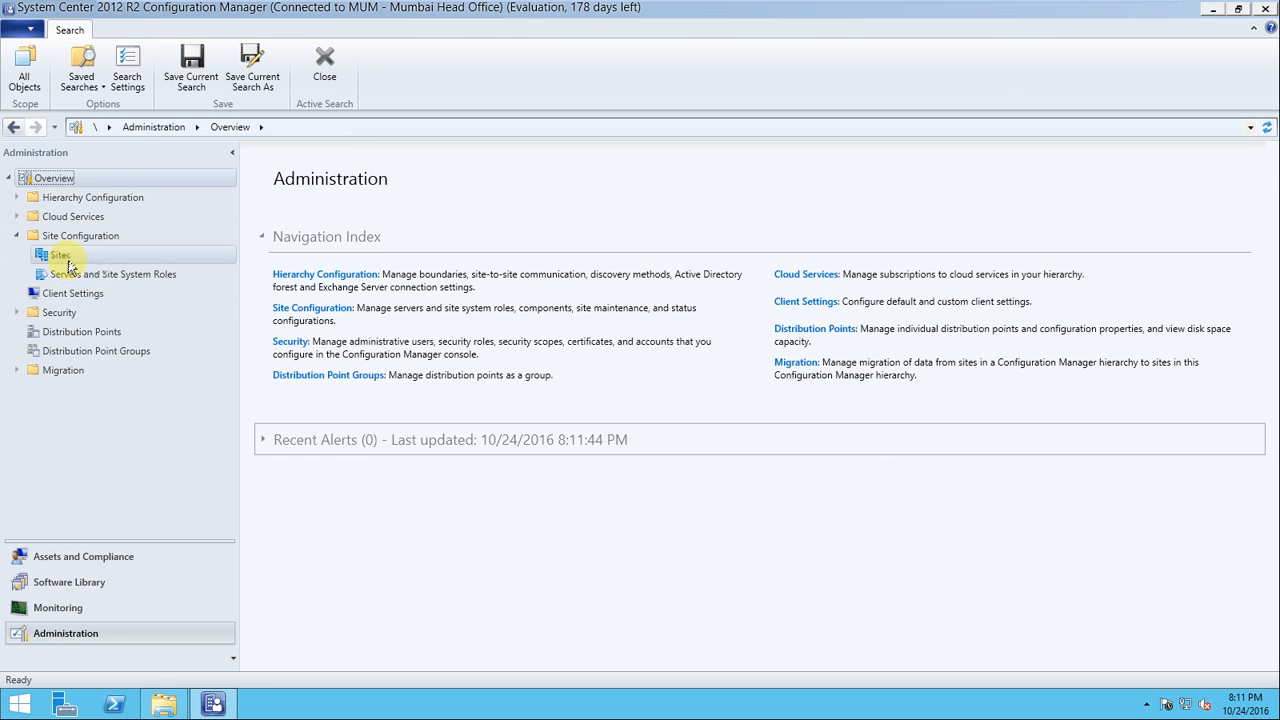
click(60, 256)
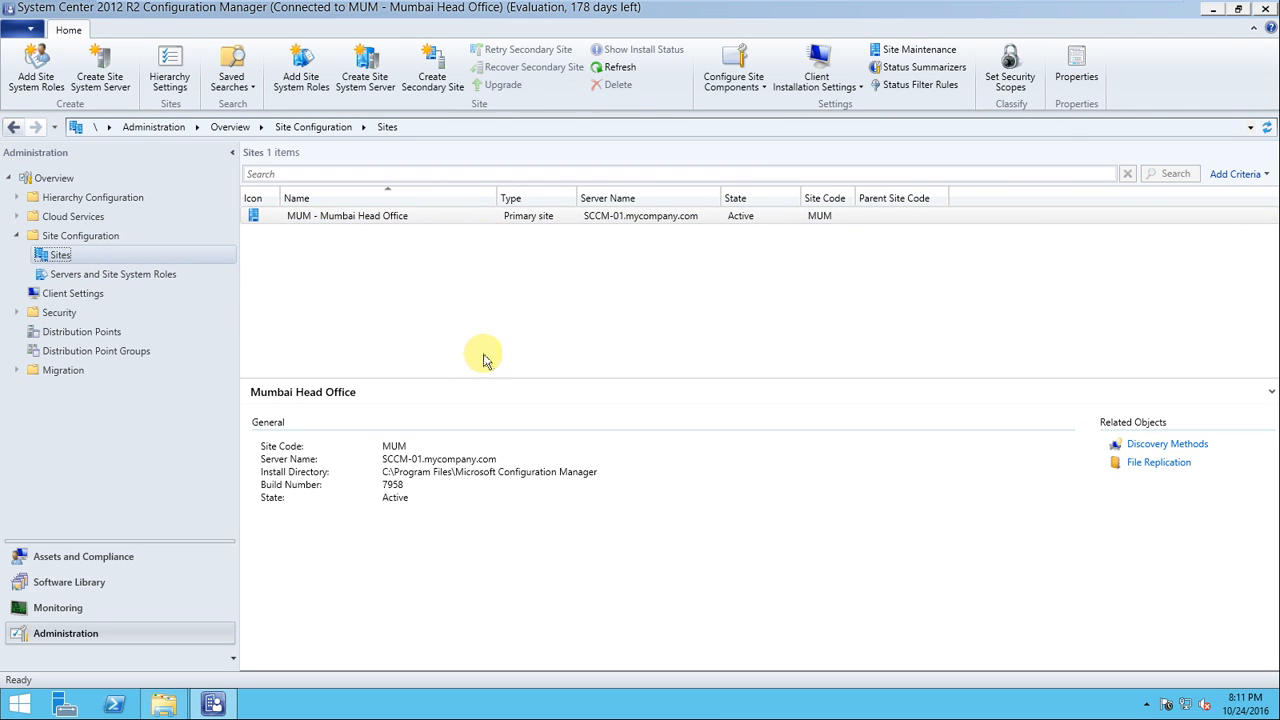
click(163, 275)
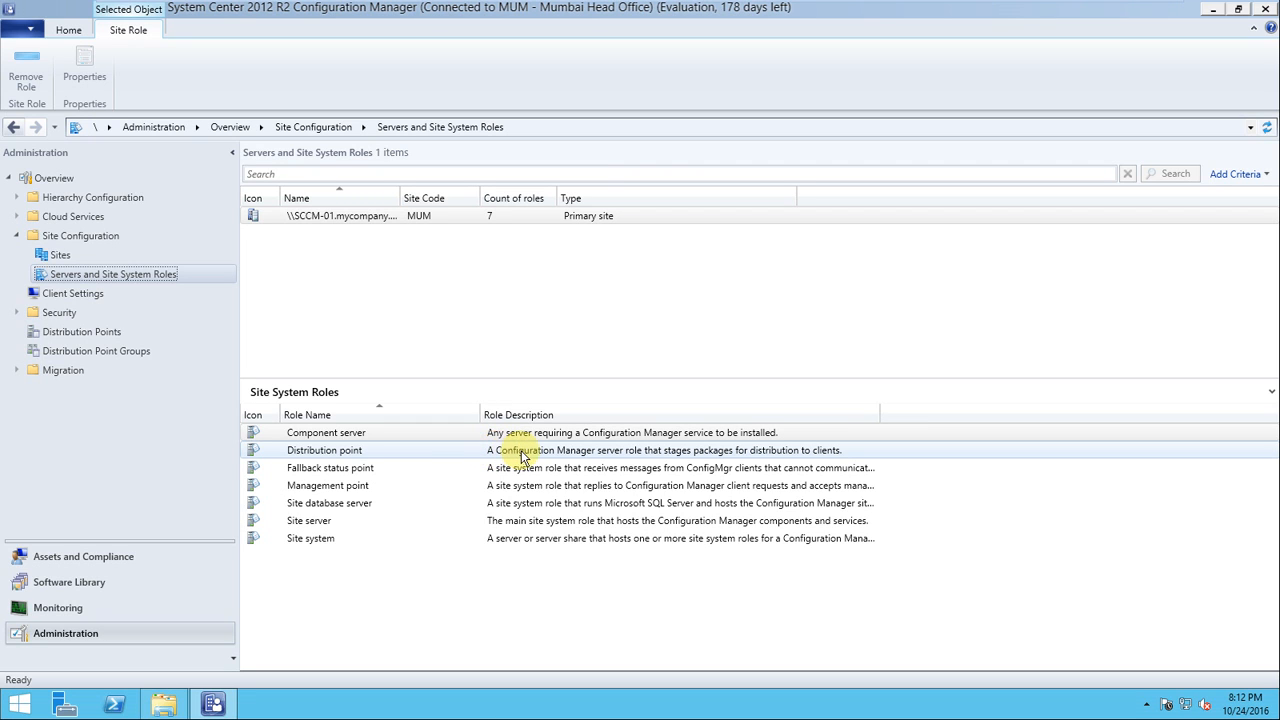
Open the properties of the Distribution point role and examine the deployment packages assigned to it
click(520, 457)
right_click(520, 457)
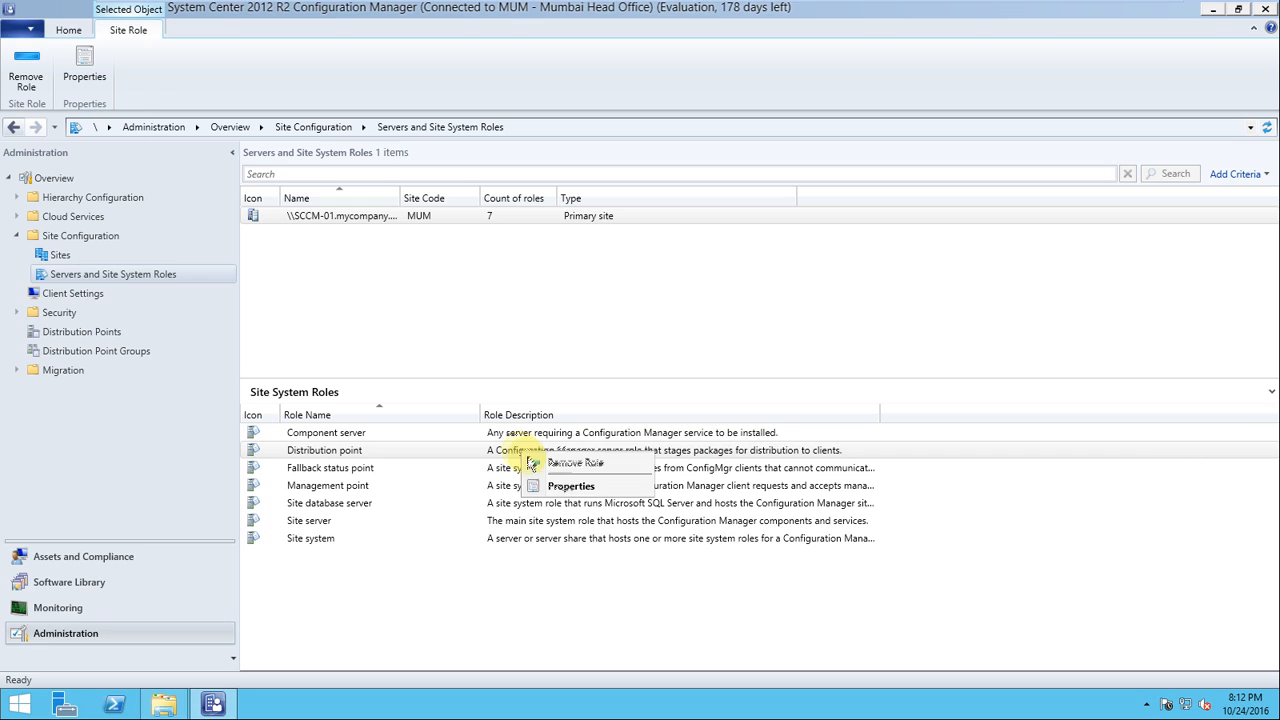
click(581, 488)
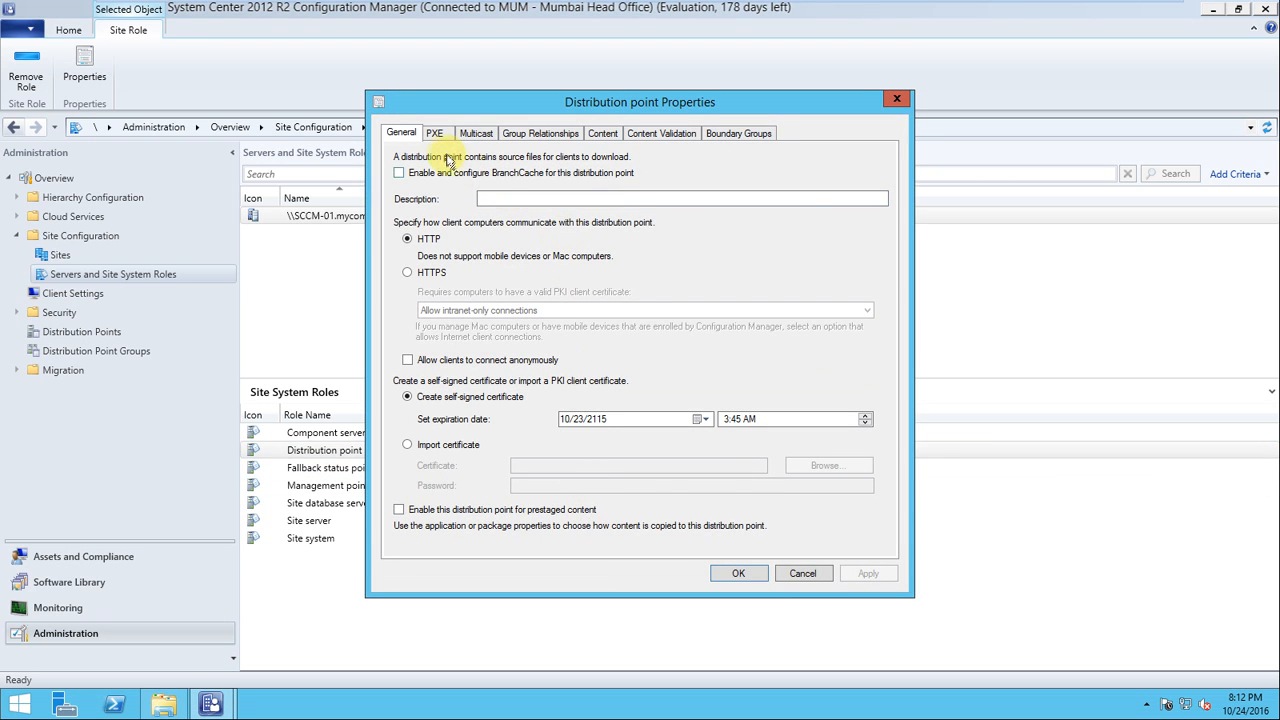
click(475, 134)
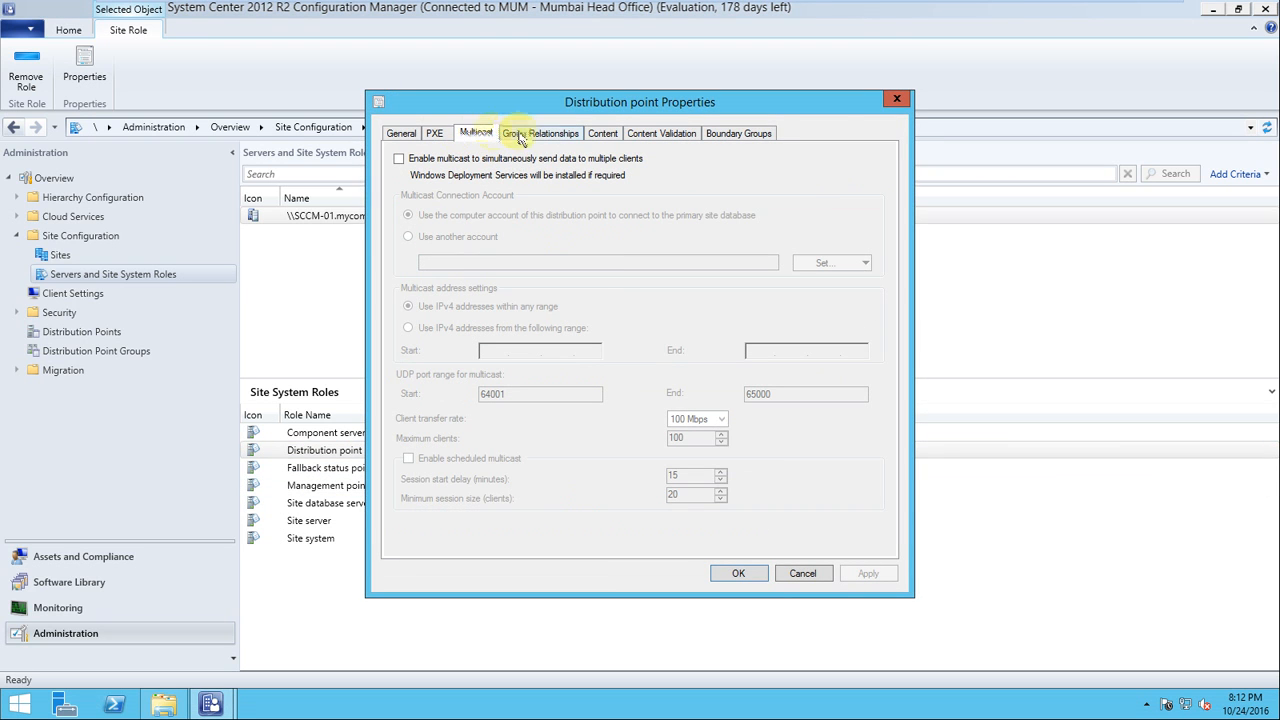
click(607, 137)
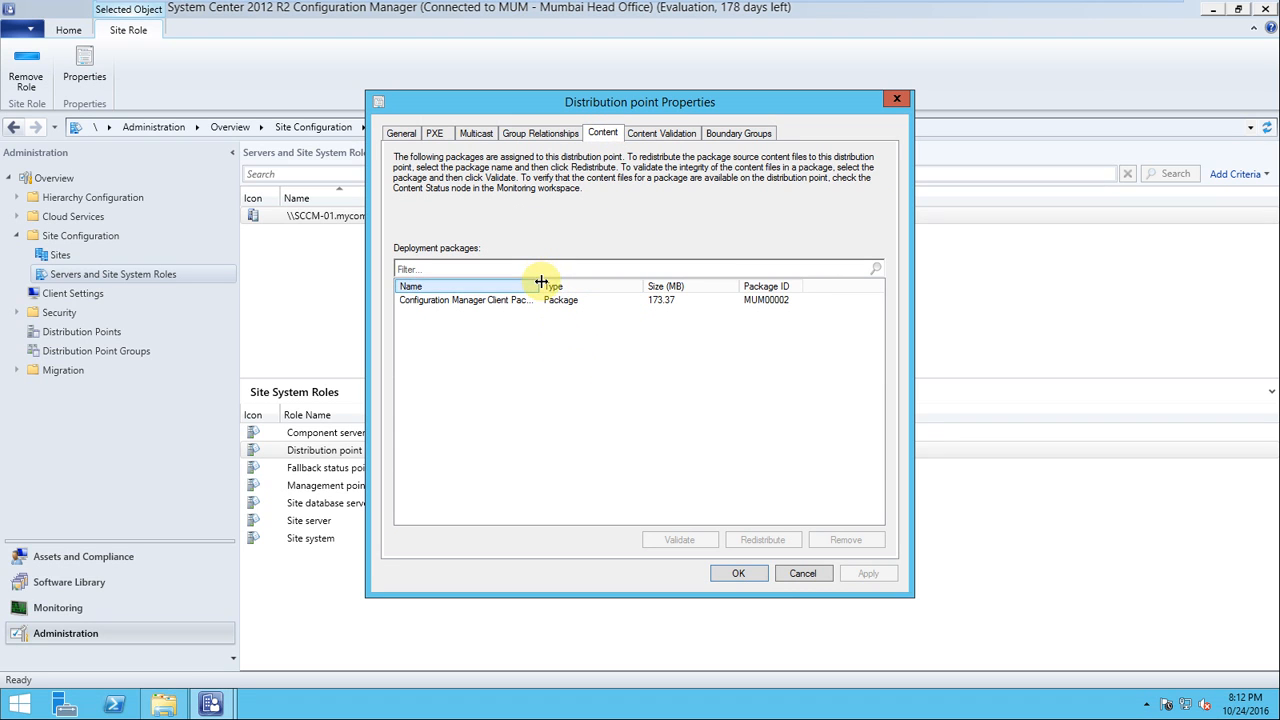
drag(543, 280, 637, 280)
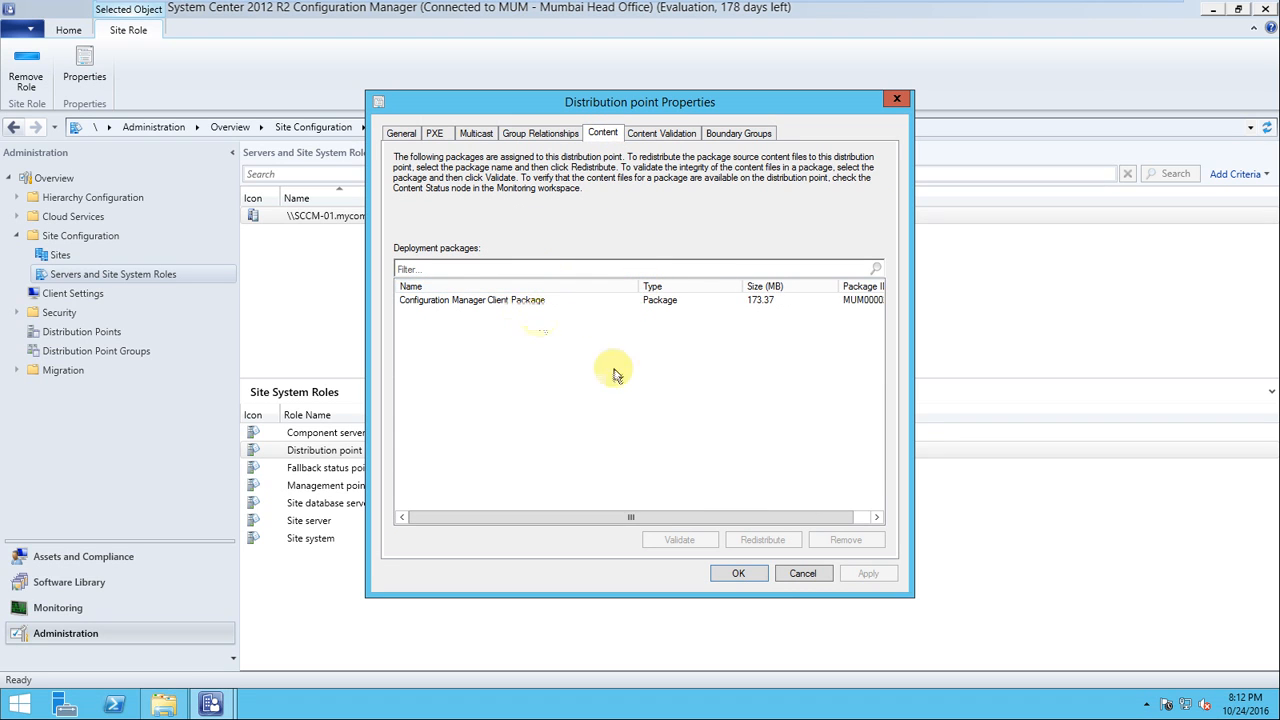
drag(630, 517, 662, 517)
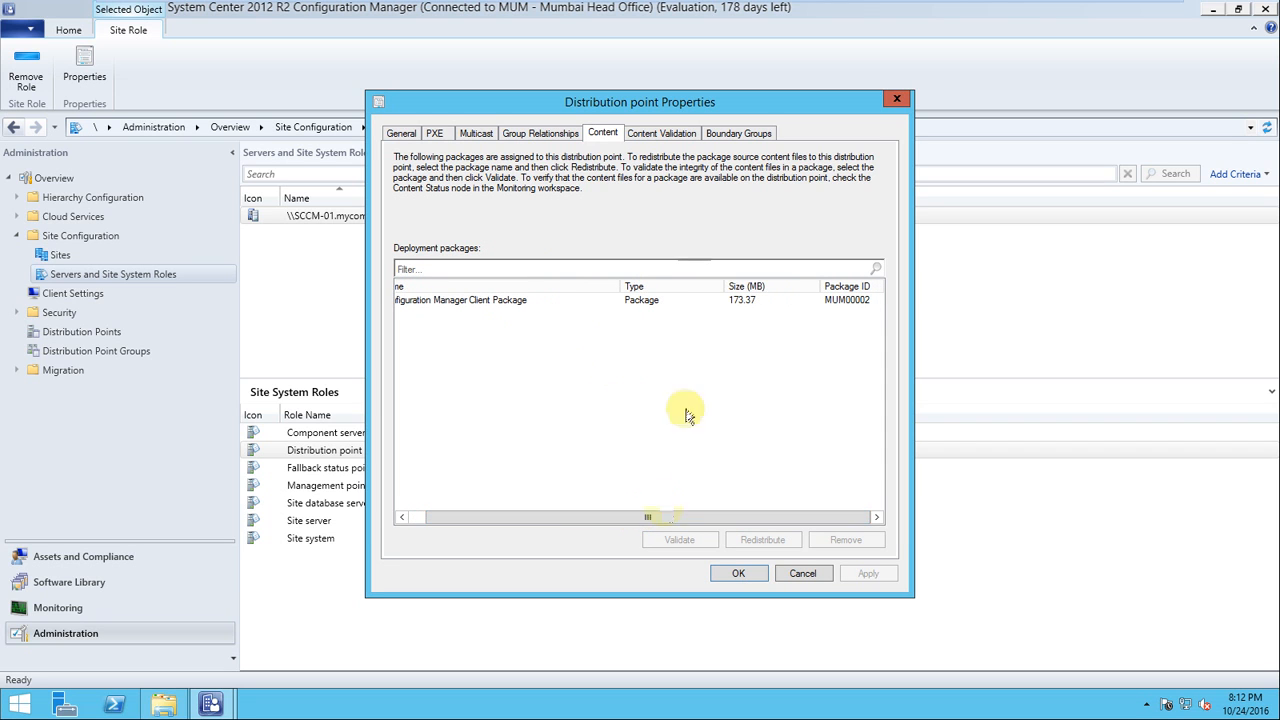
Check the distribution point's content validation and boundary group settings, and close its properties without changes
click(674, 132)
click(737, 133)
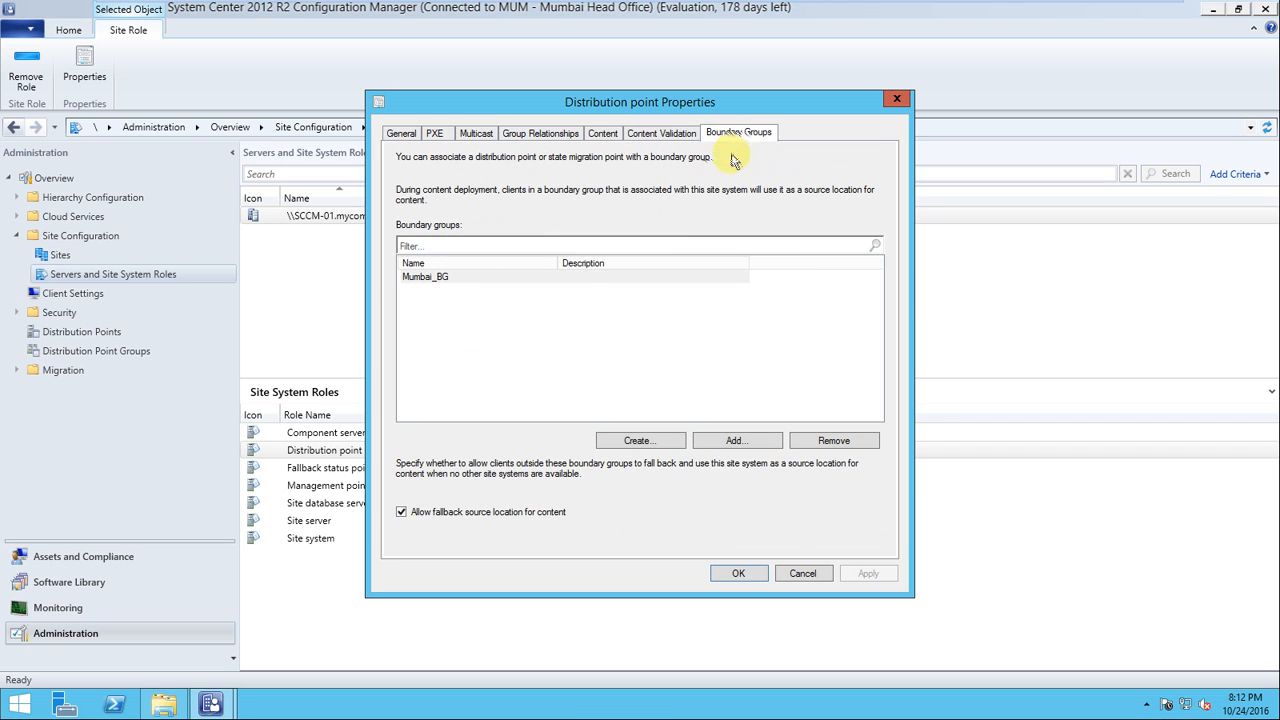
click(452, 283)
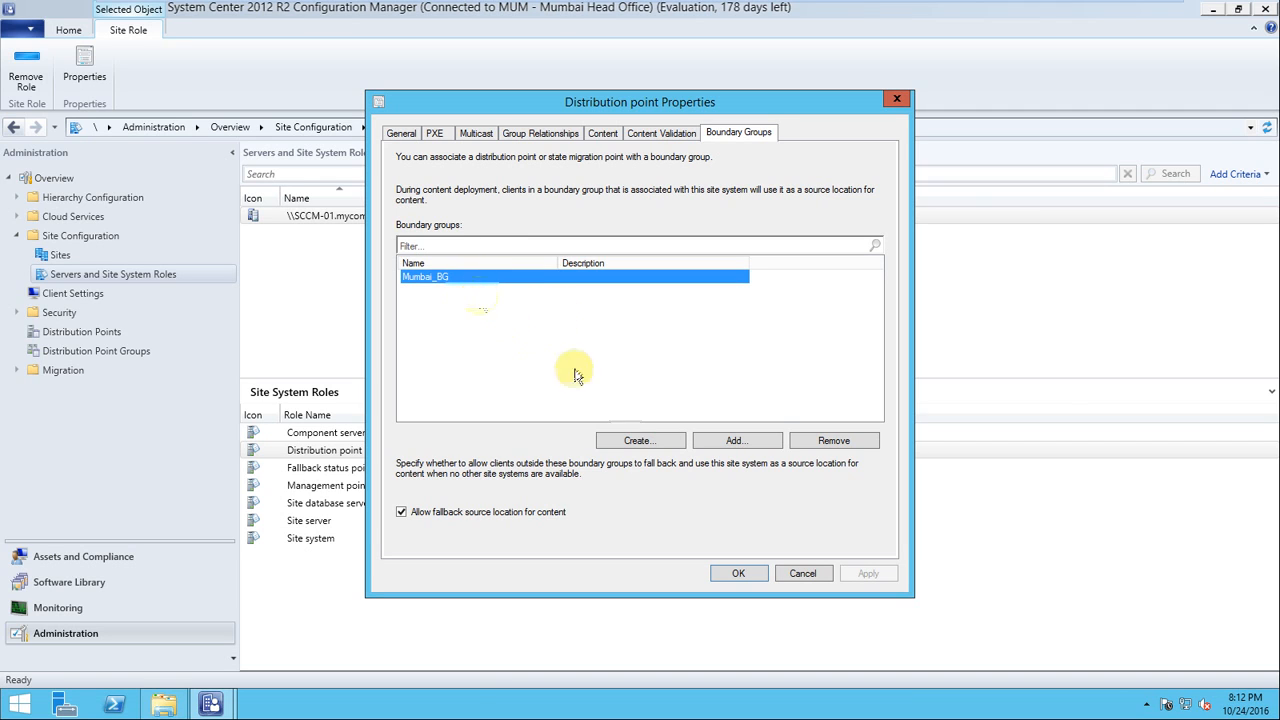
click(786, 576)
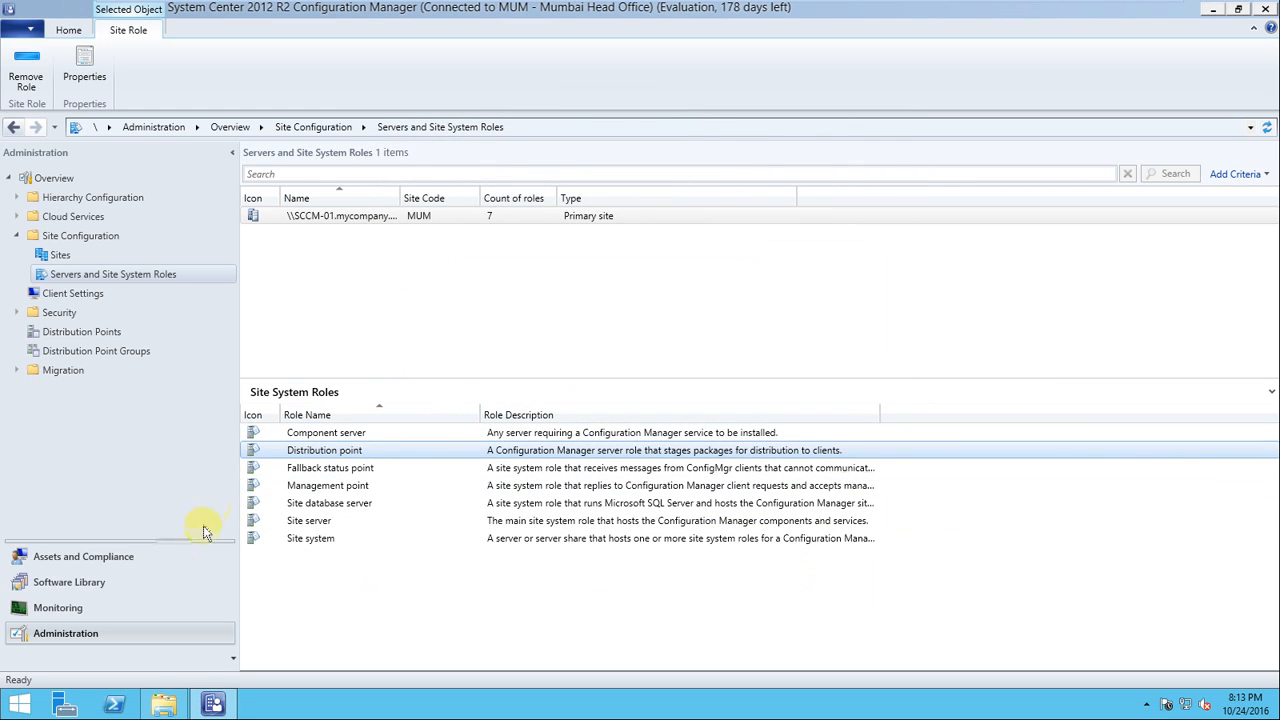
Start distributing the content of the 7-Zip 16.02 (x64 edition) application, keeping the detection of associated content dependencies
click(120, 579)
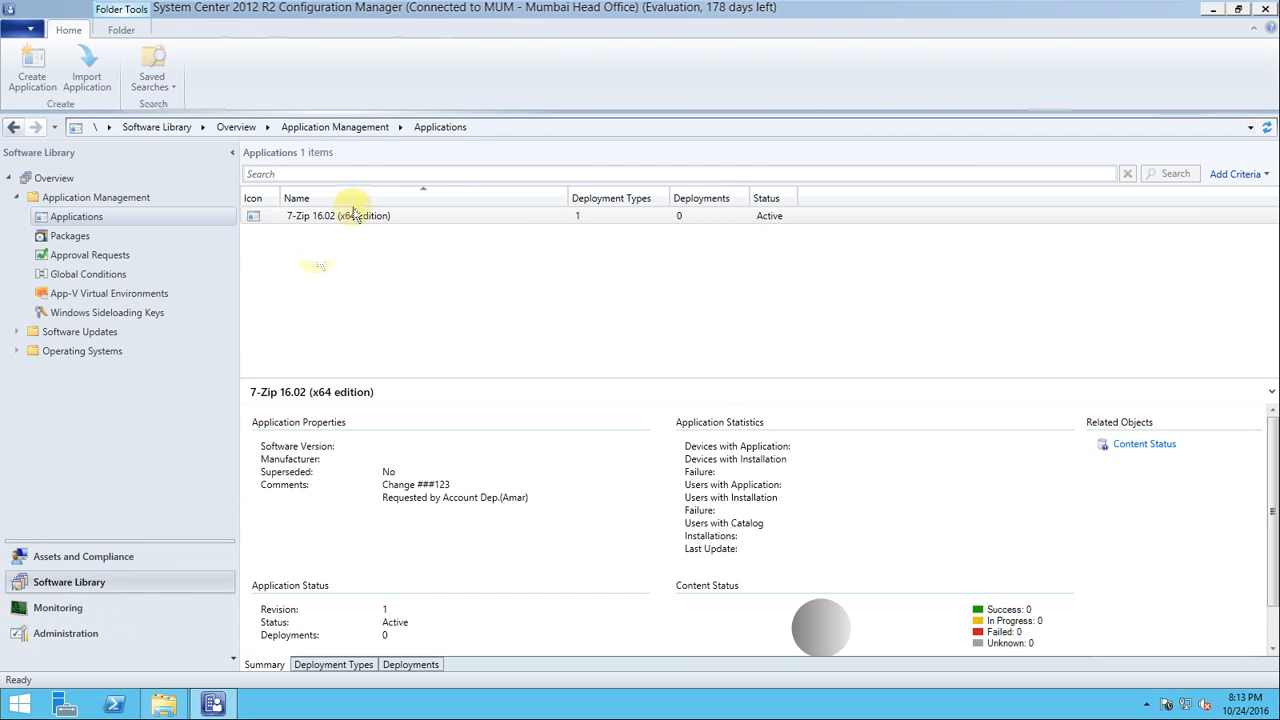
click(352, 214)
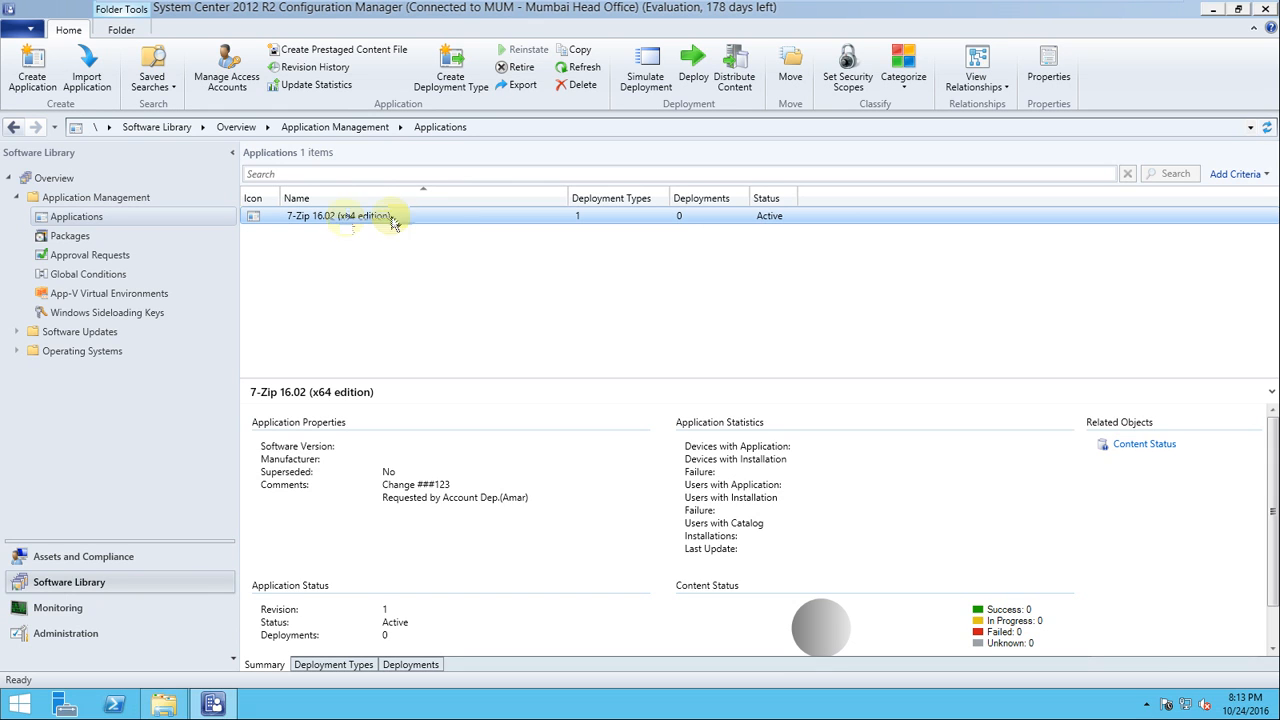
click(735, 80)
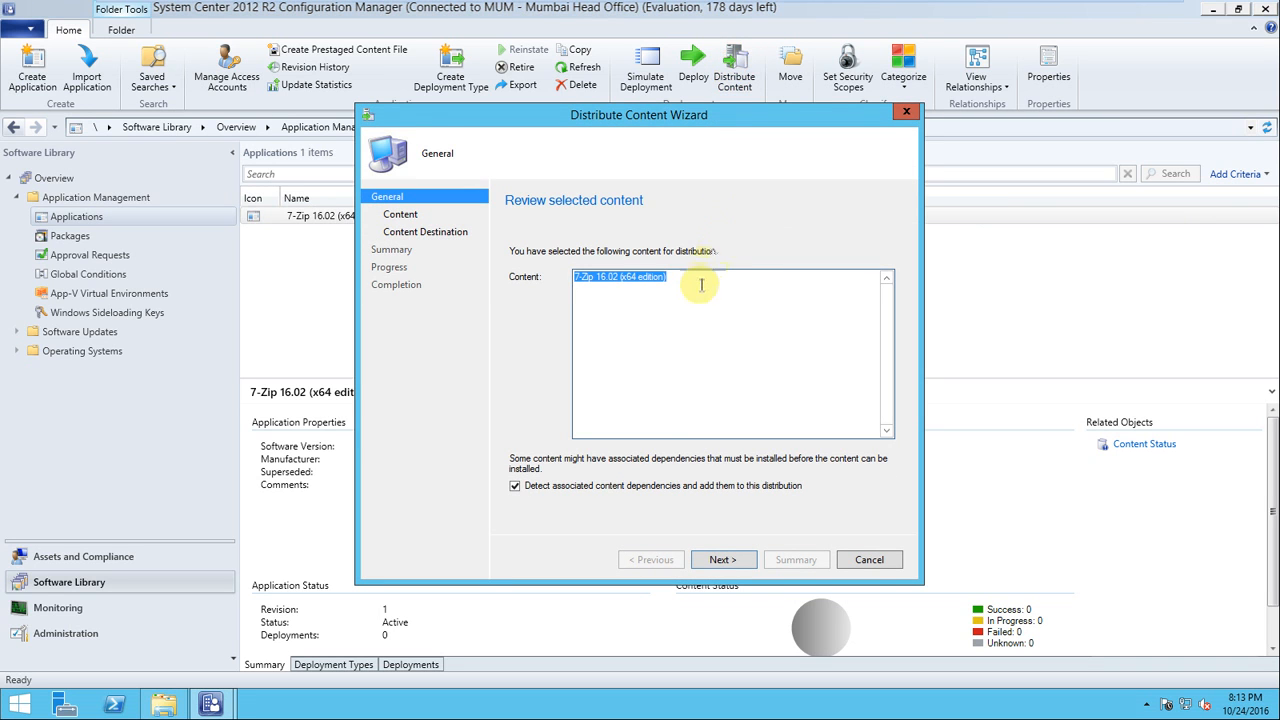
click(722, 560)
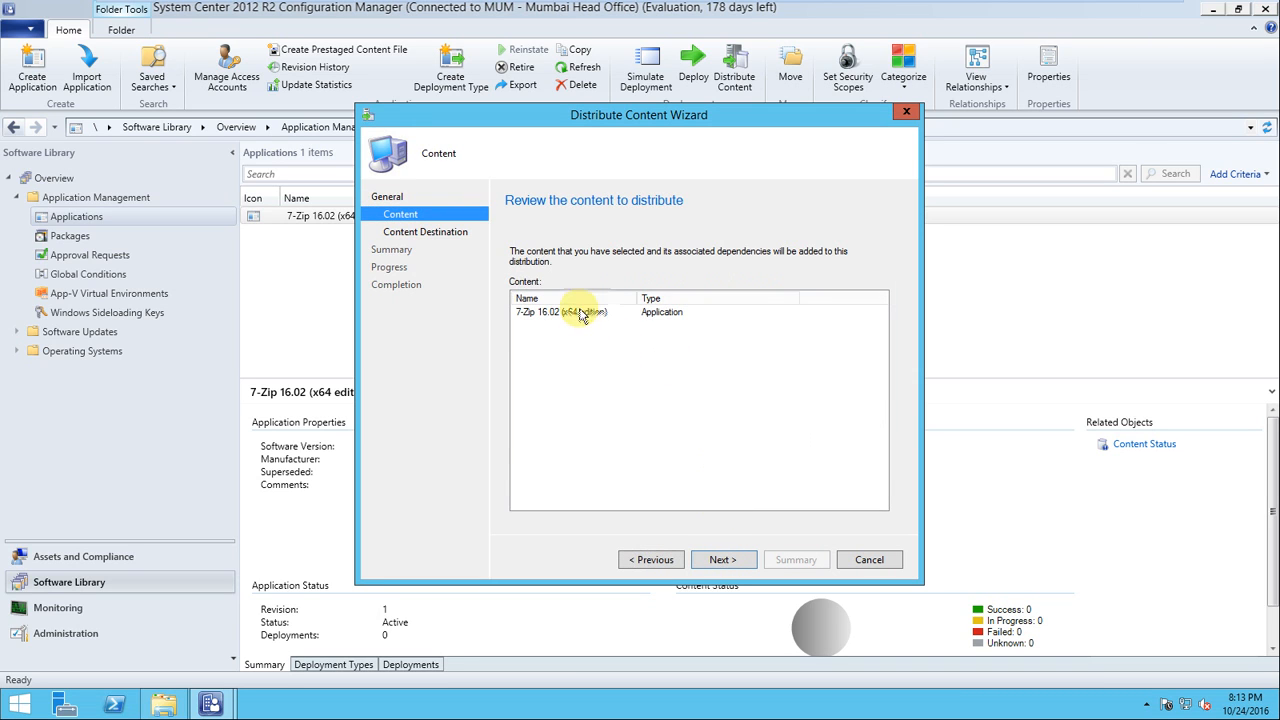
click(724, 563)
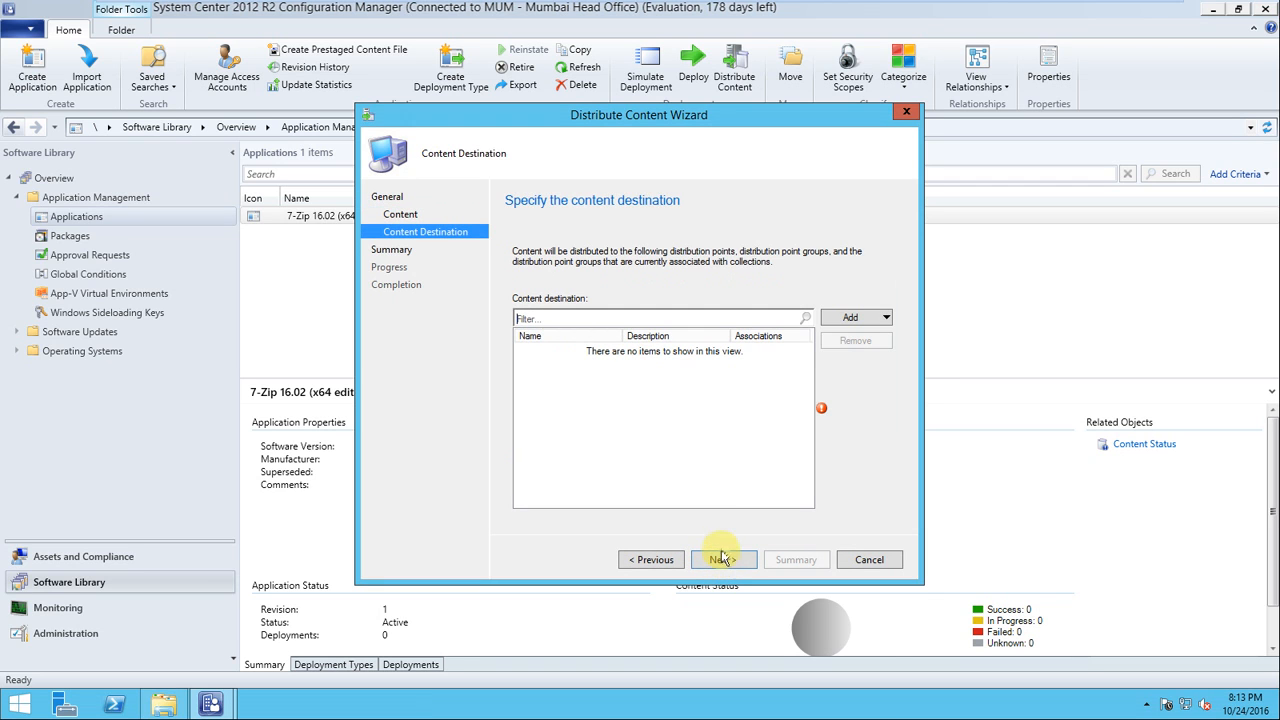
Add the distribution point SCCM-01.MYCOMPANY.COM as the content destination
click(886, 319)
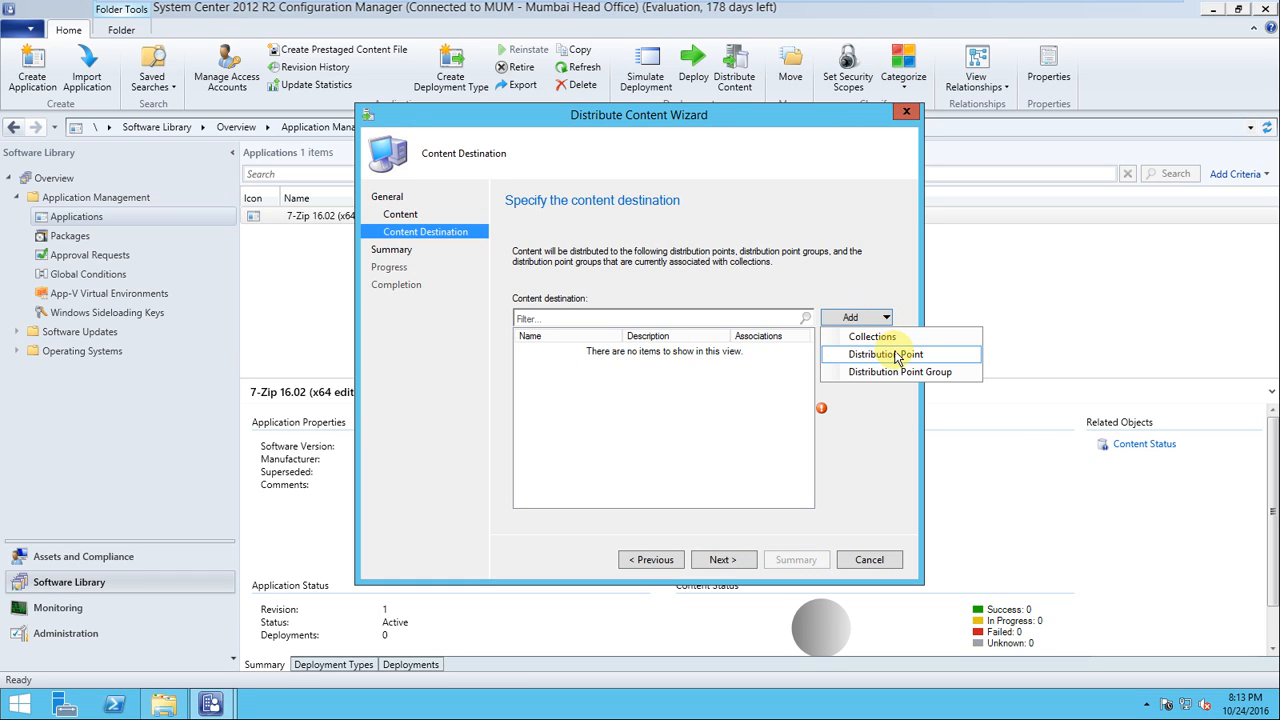
click(896, 356)
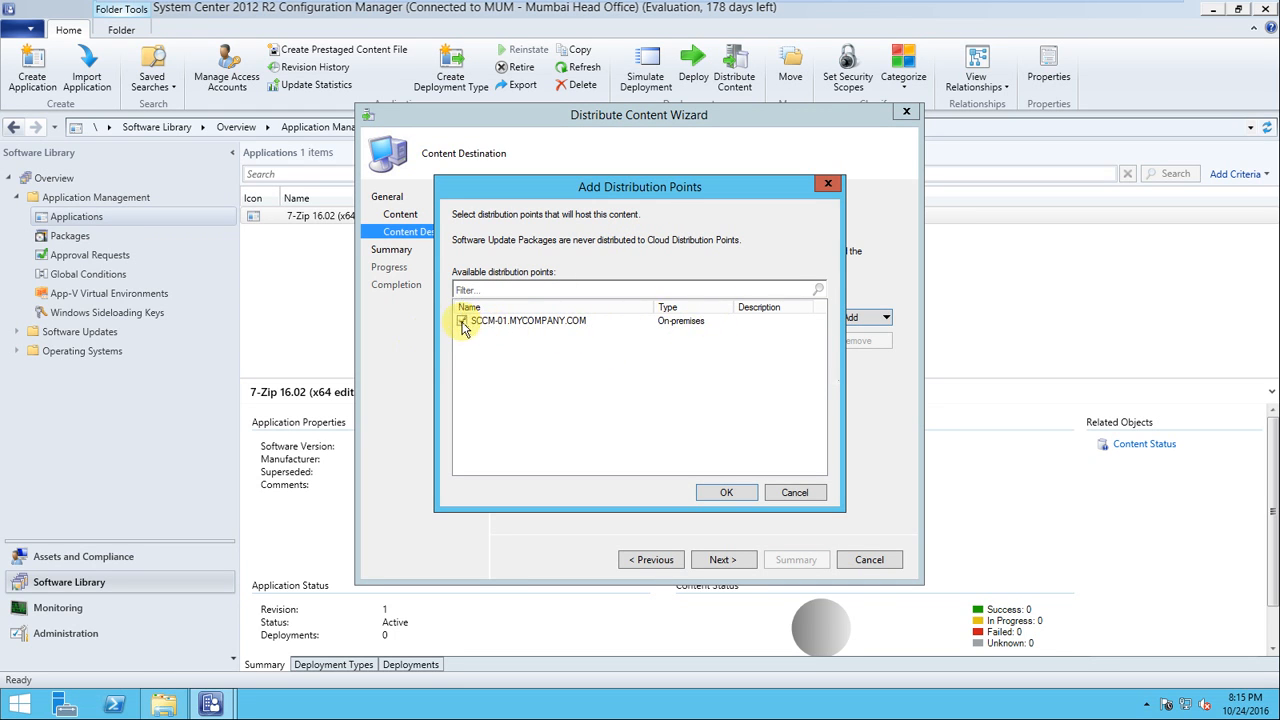
click(462, 323)
click(744, 496)
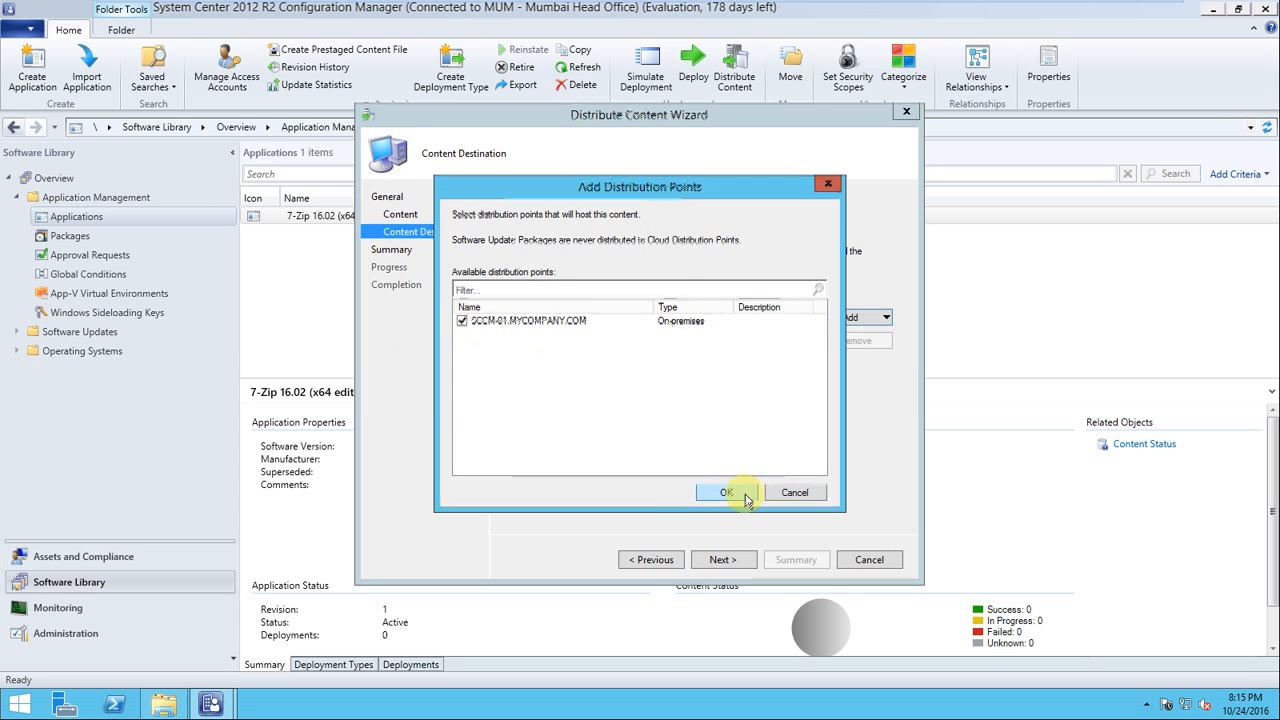
Confirm the summarized distribution settings for the 7-Zip content, review the completion details and close the wizard
click(745, 565)
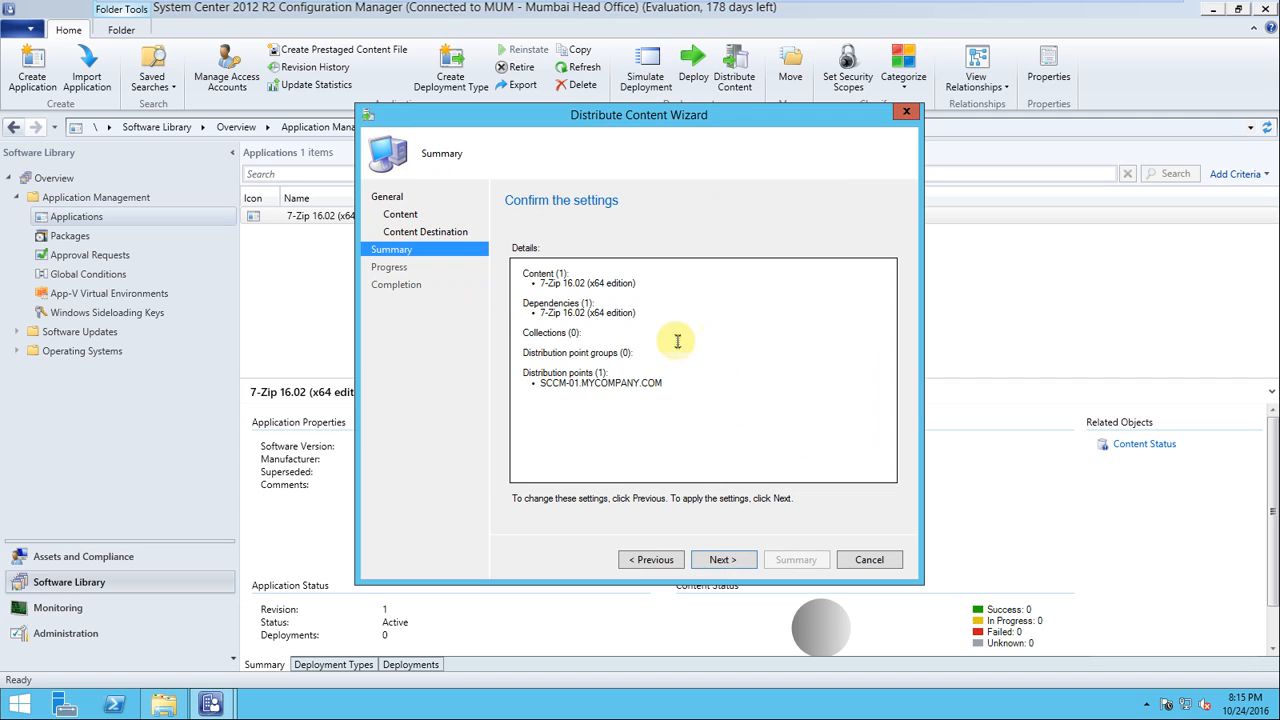
click(722, 560)
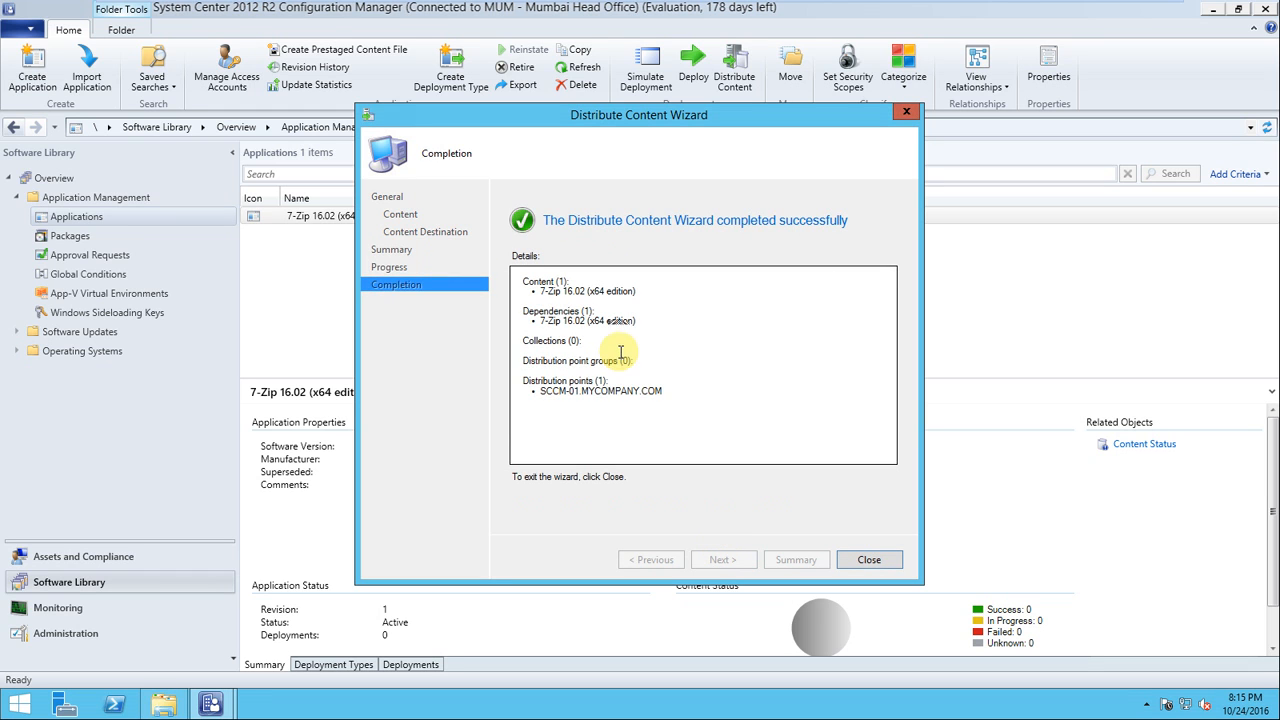
click(870, 562)
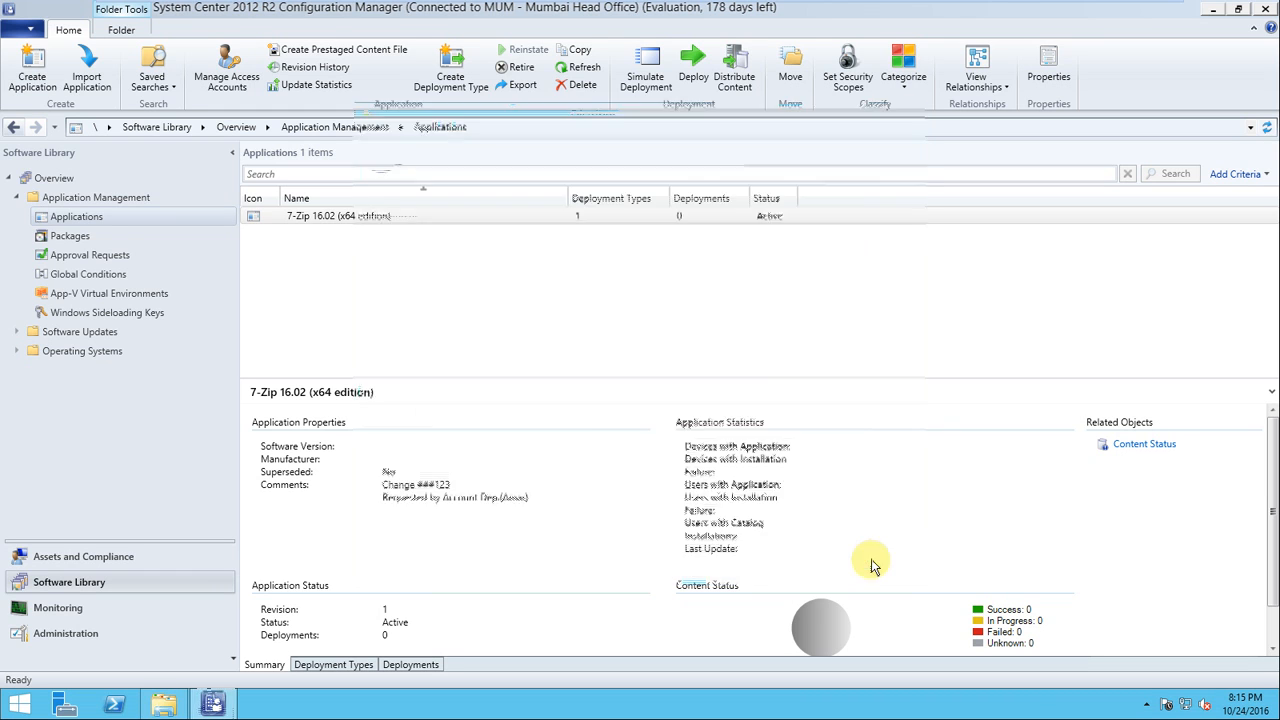
Check the refreshed content status of the 7-Zip application in the Monitoring workspace
click(100, 614)
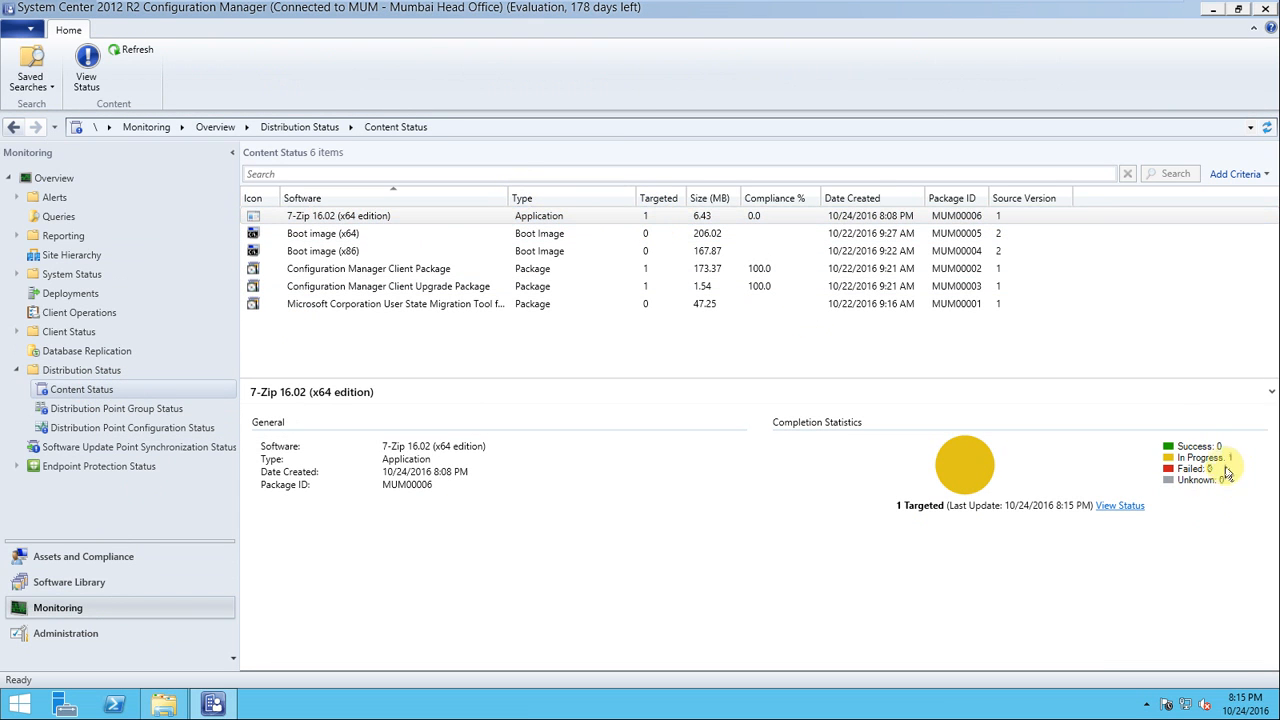
click(136, 51)
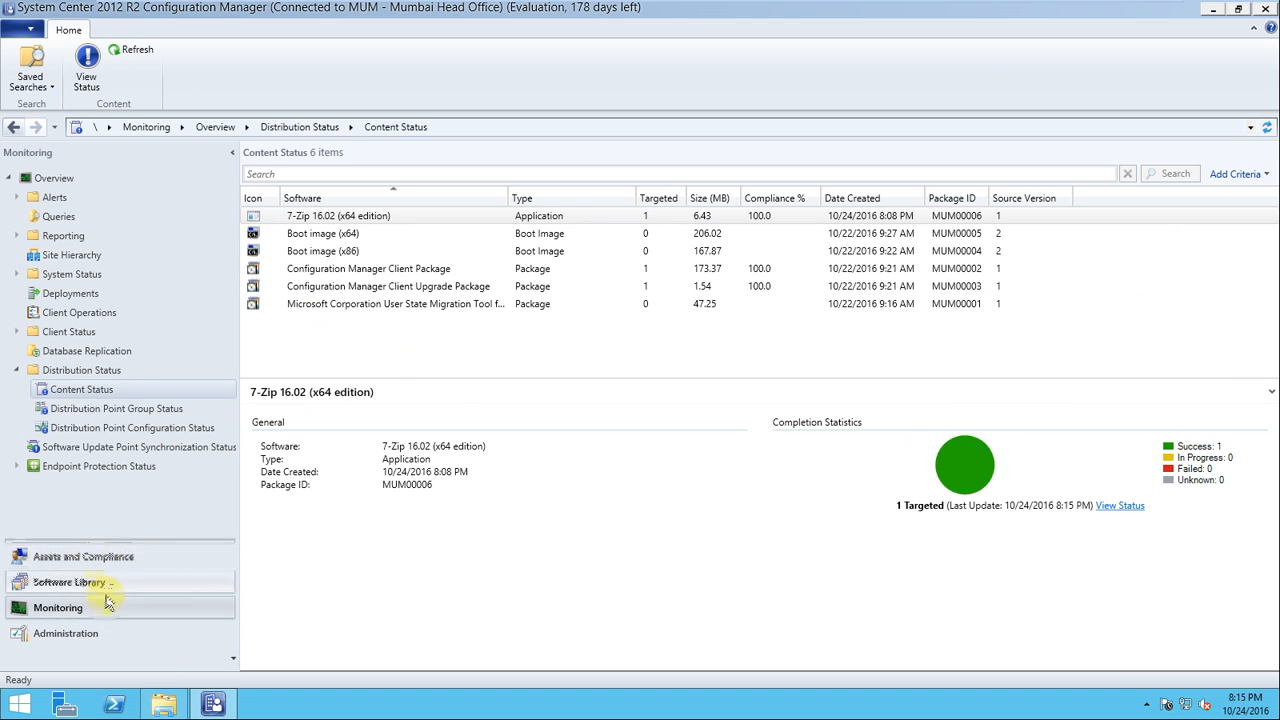
Start a deployment of the 7-Zip 16.02 (x64 edition) application and target the device collection Win_7 Collection
click(100, 585)
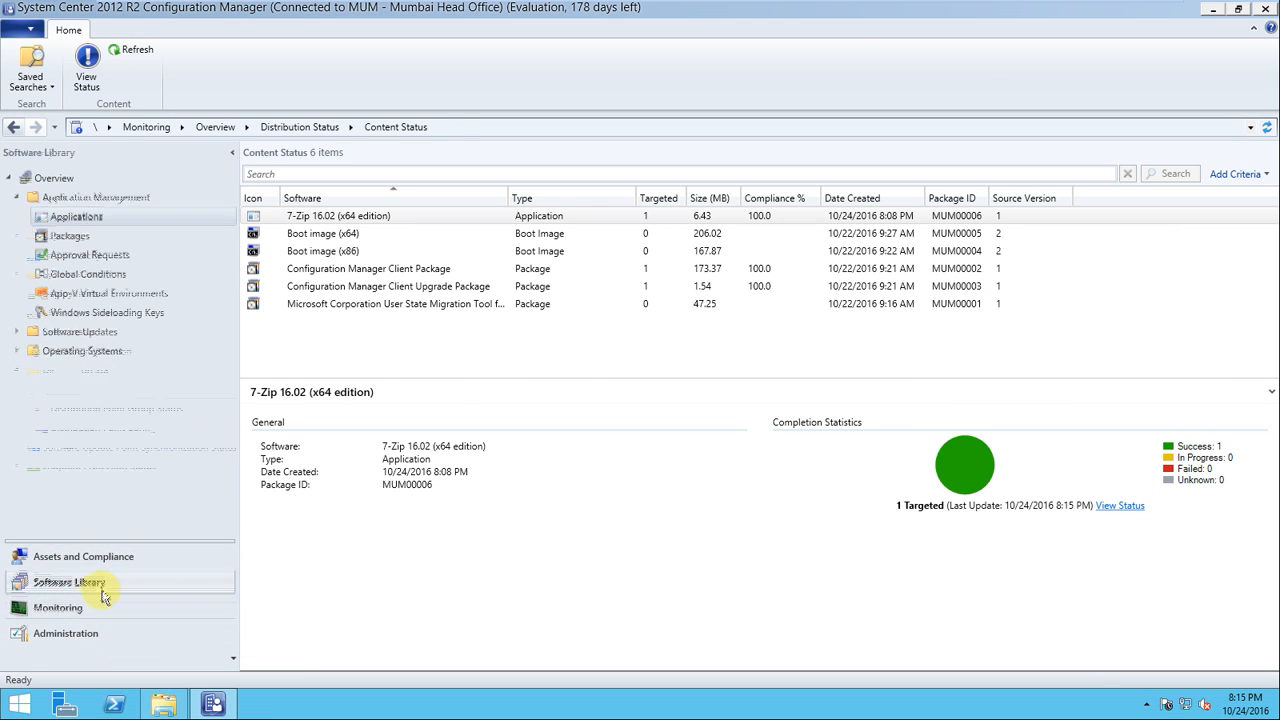
click(503, 215)
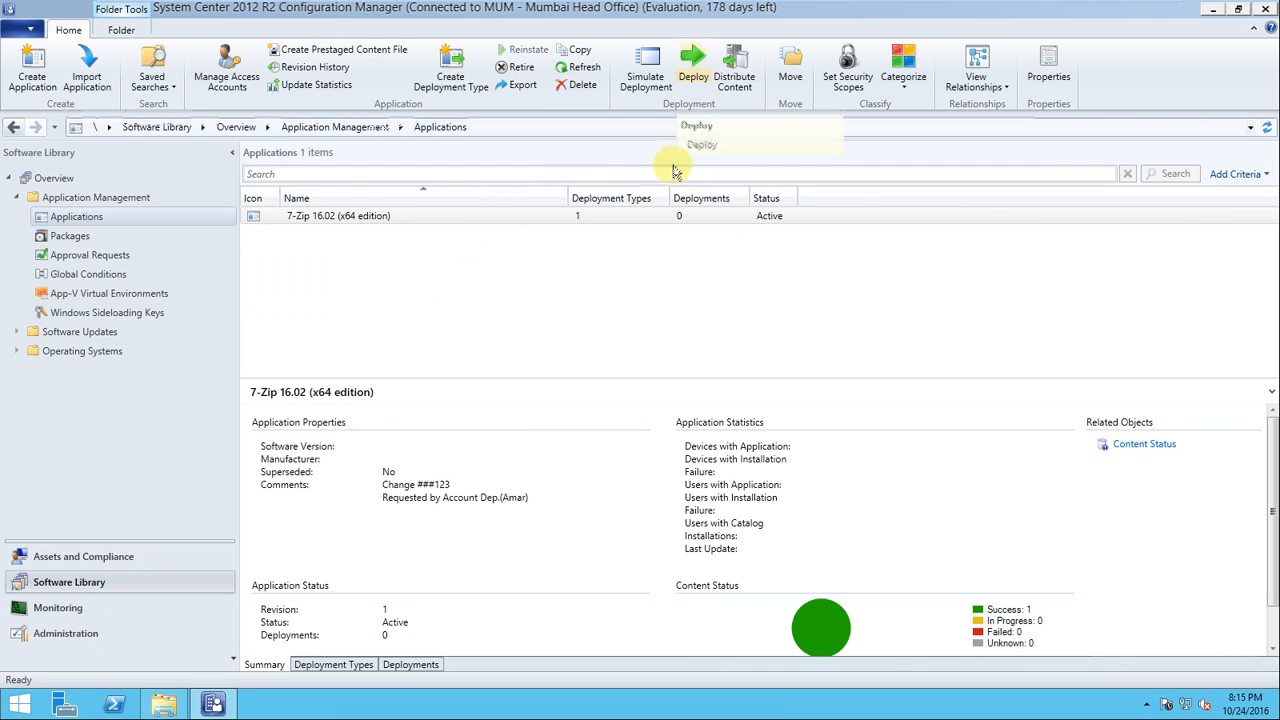
right_click(624, 219)
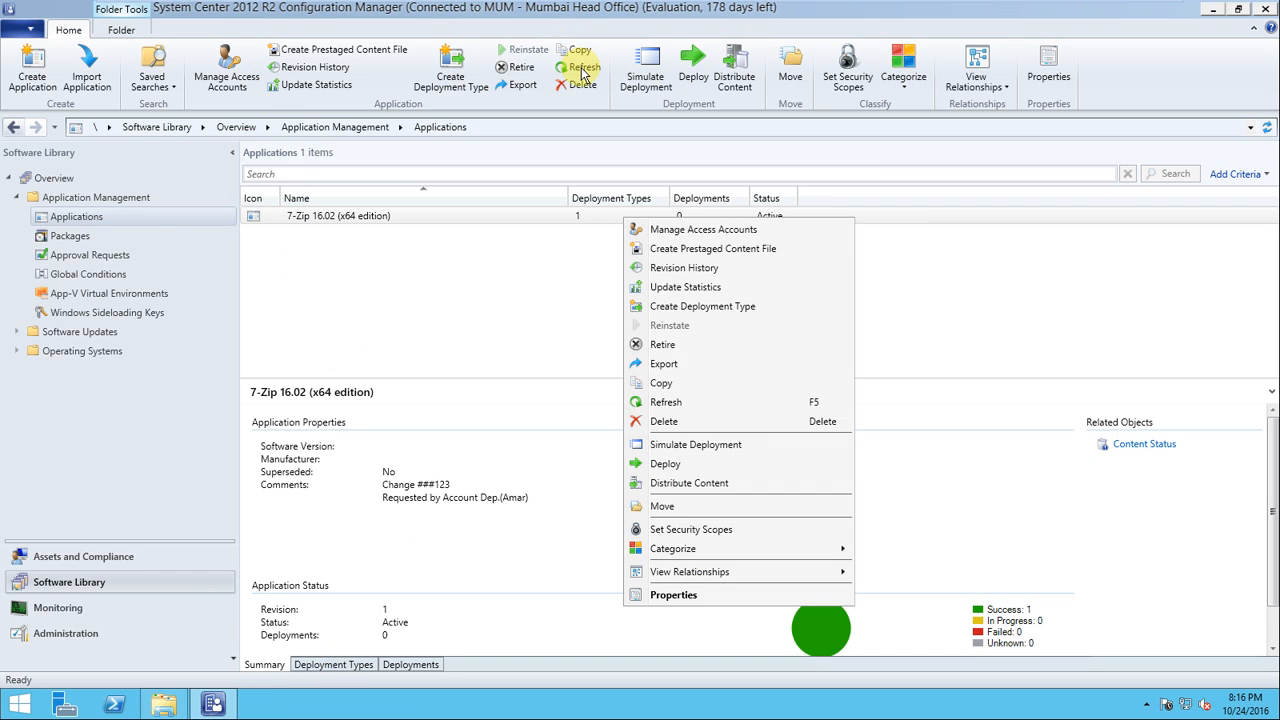
click(670, 466)
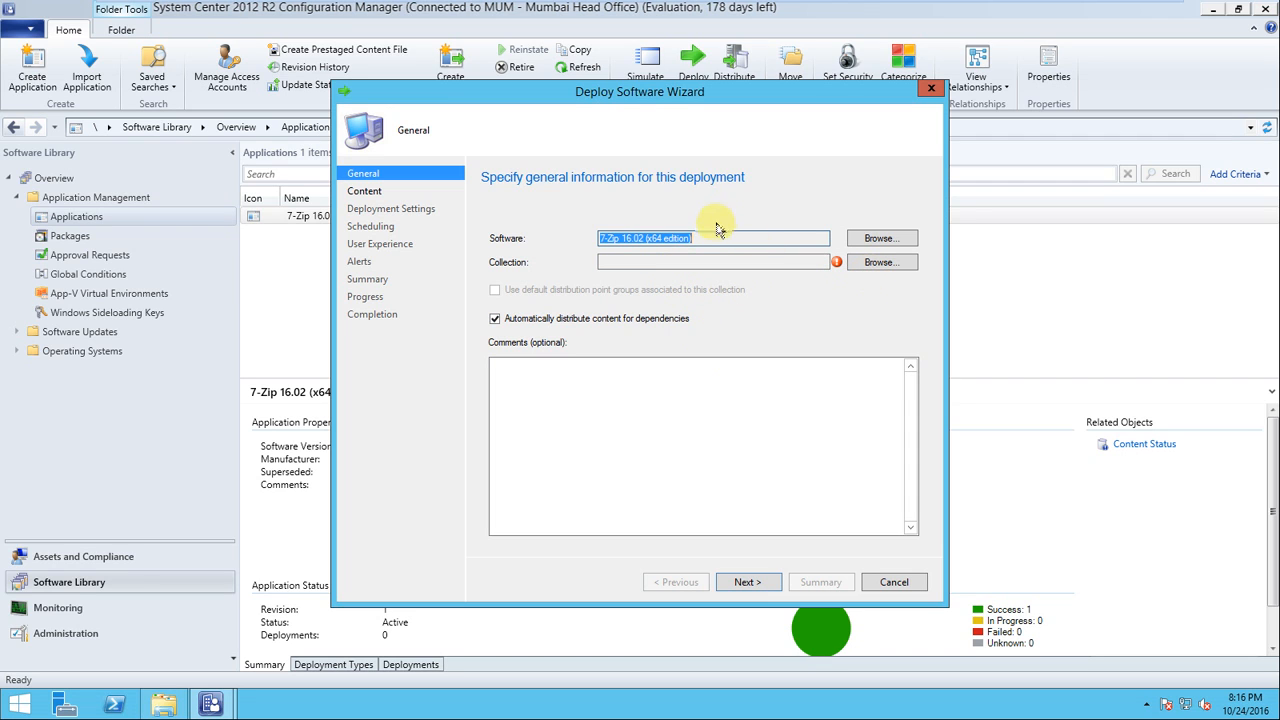
click(893, 267)
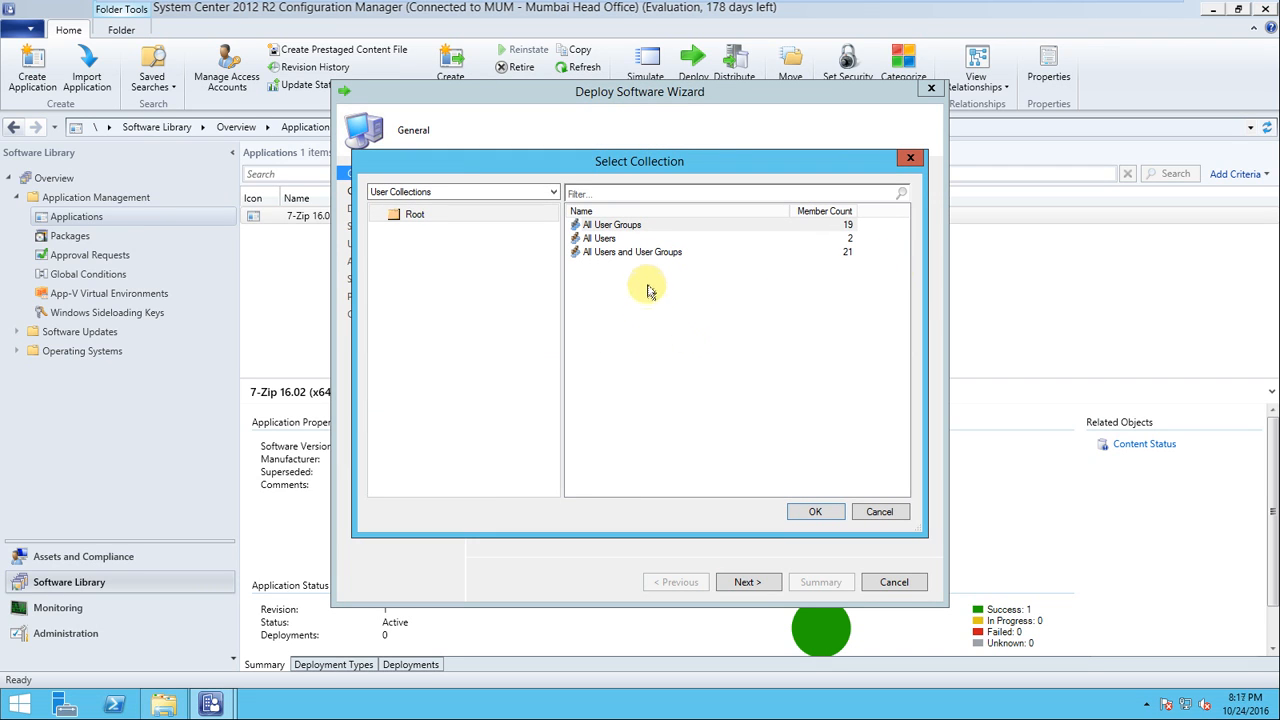
click(551, 191)
click(462, 217)
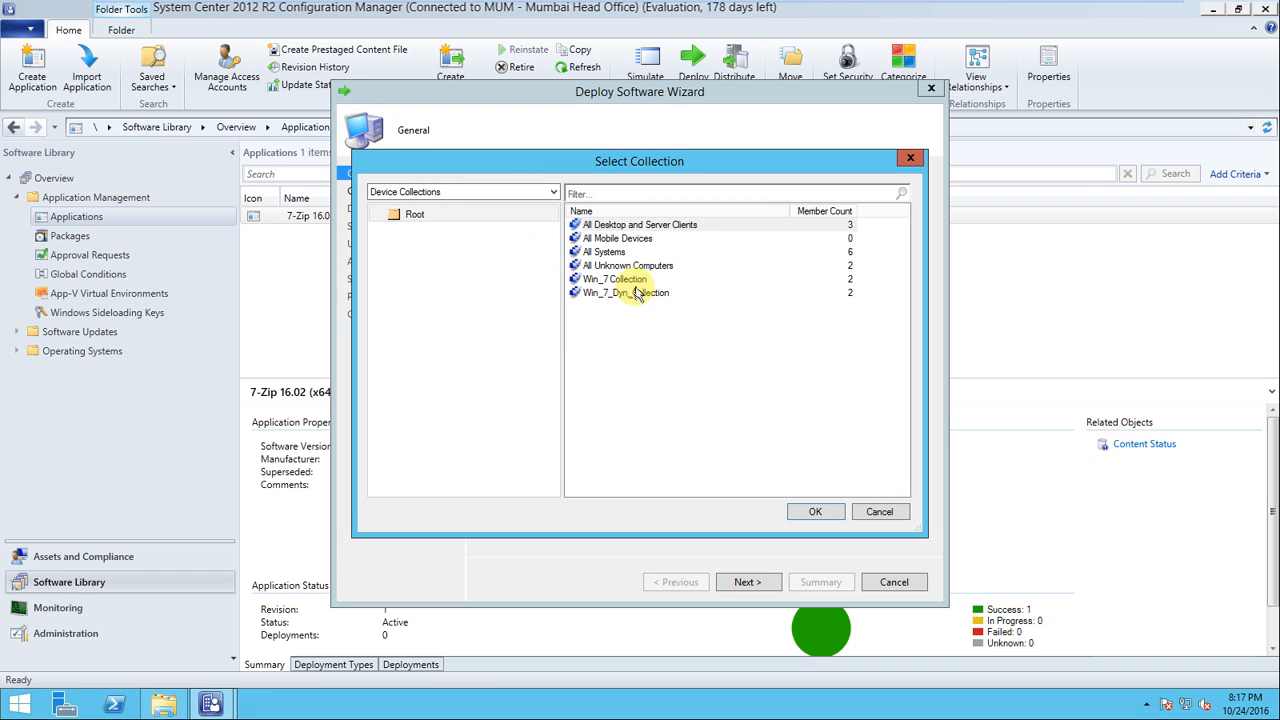
click(641, 282)
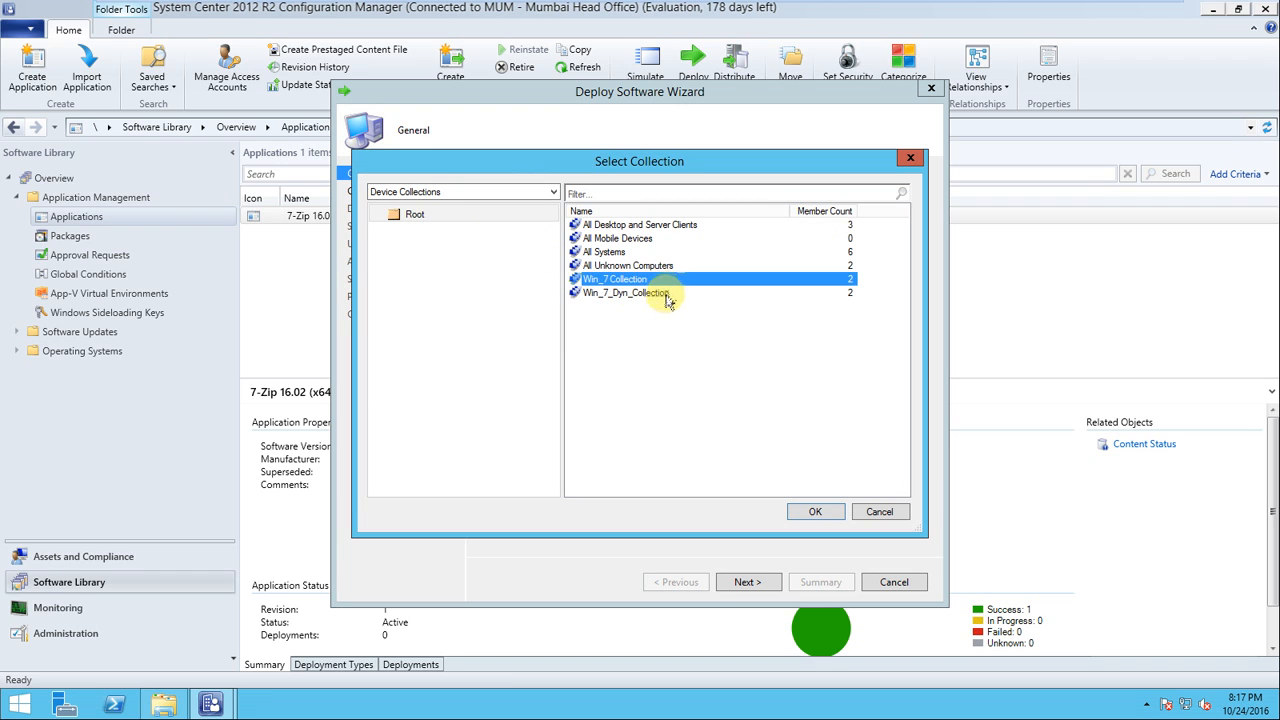
click(817, 511)
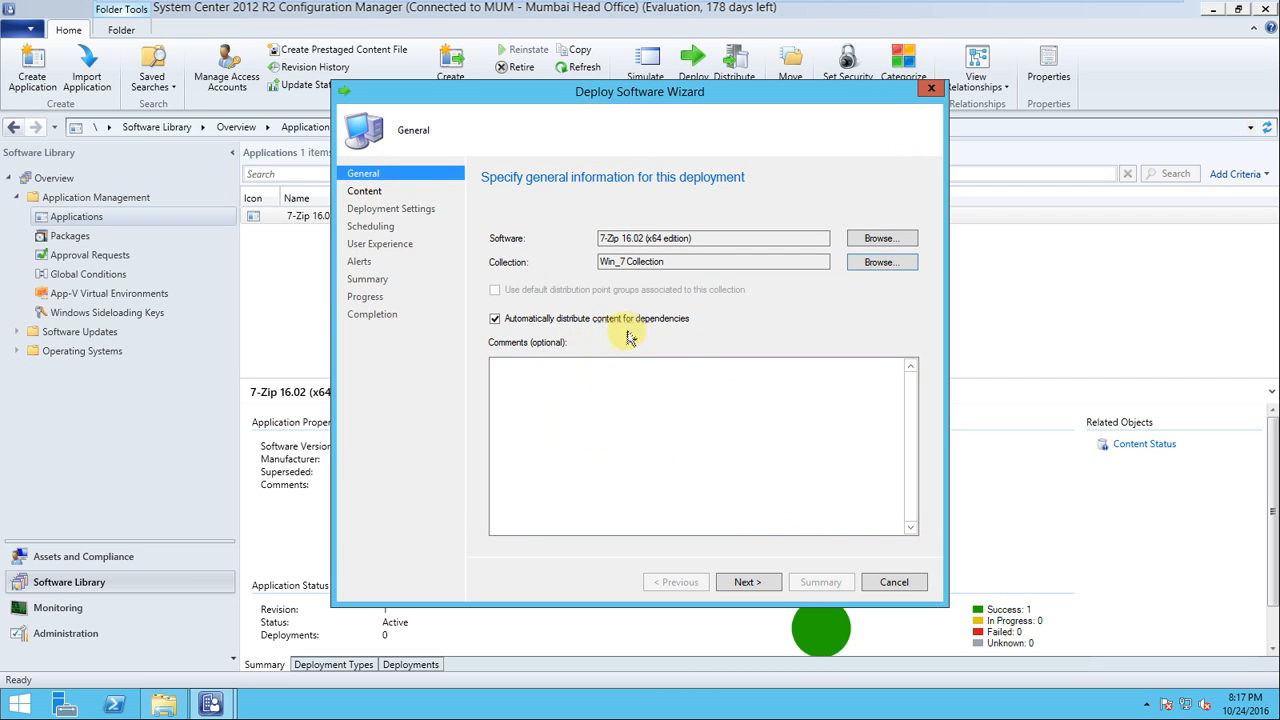
Accept the general and content settings, and set the deployment action to Install with the purpose Required
click(770, 583)
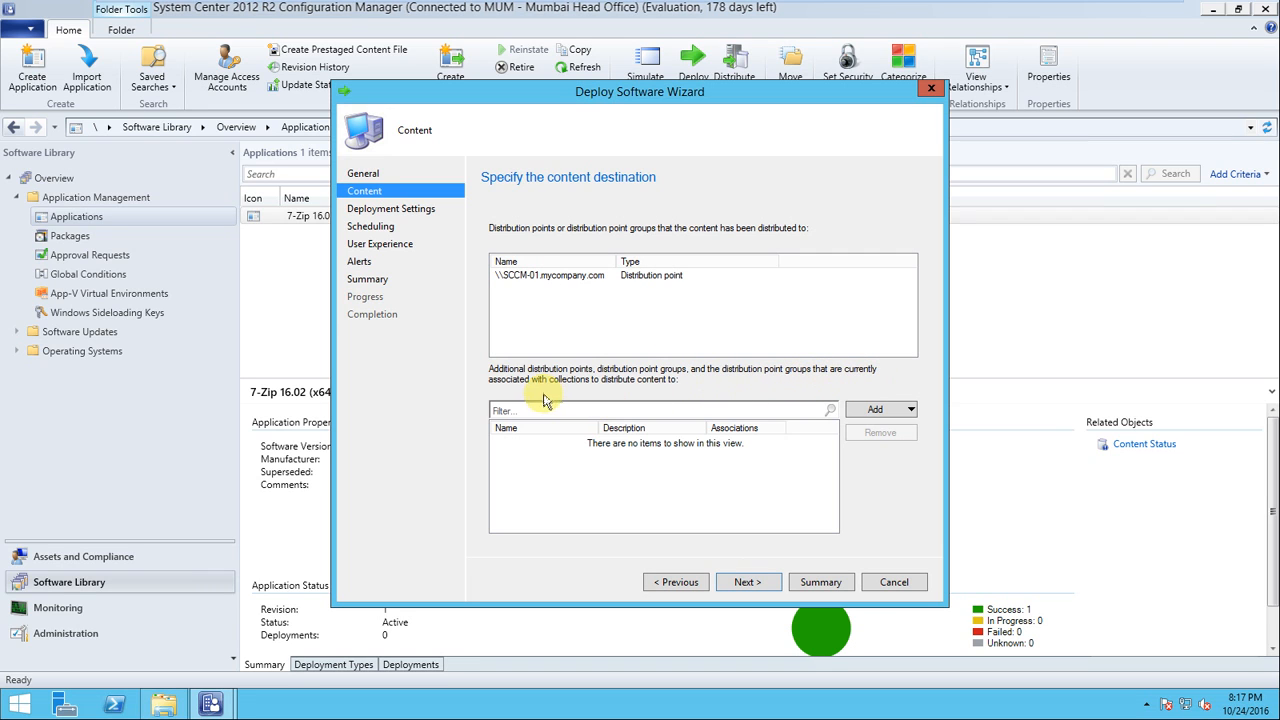
click(750, 584)
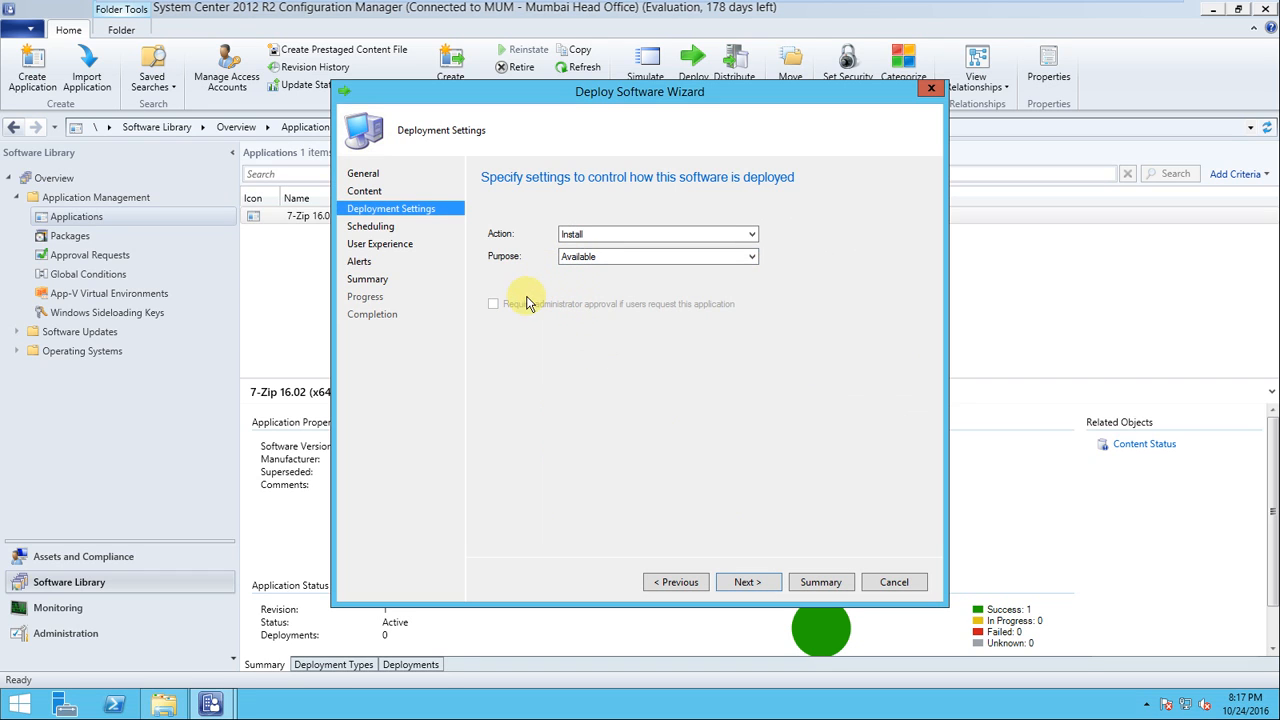
click(645, 236)
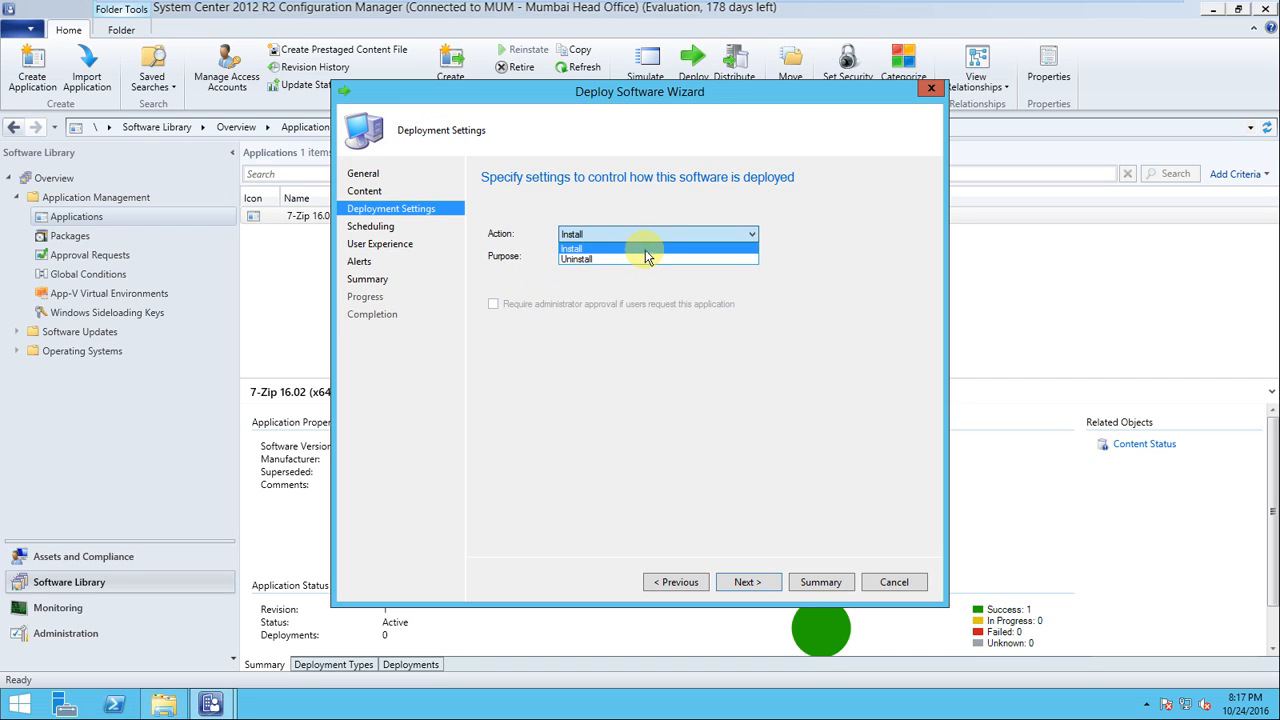
click(645, 252)
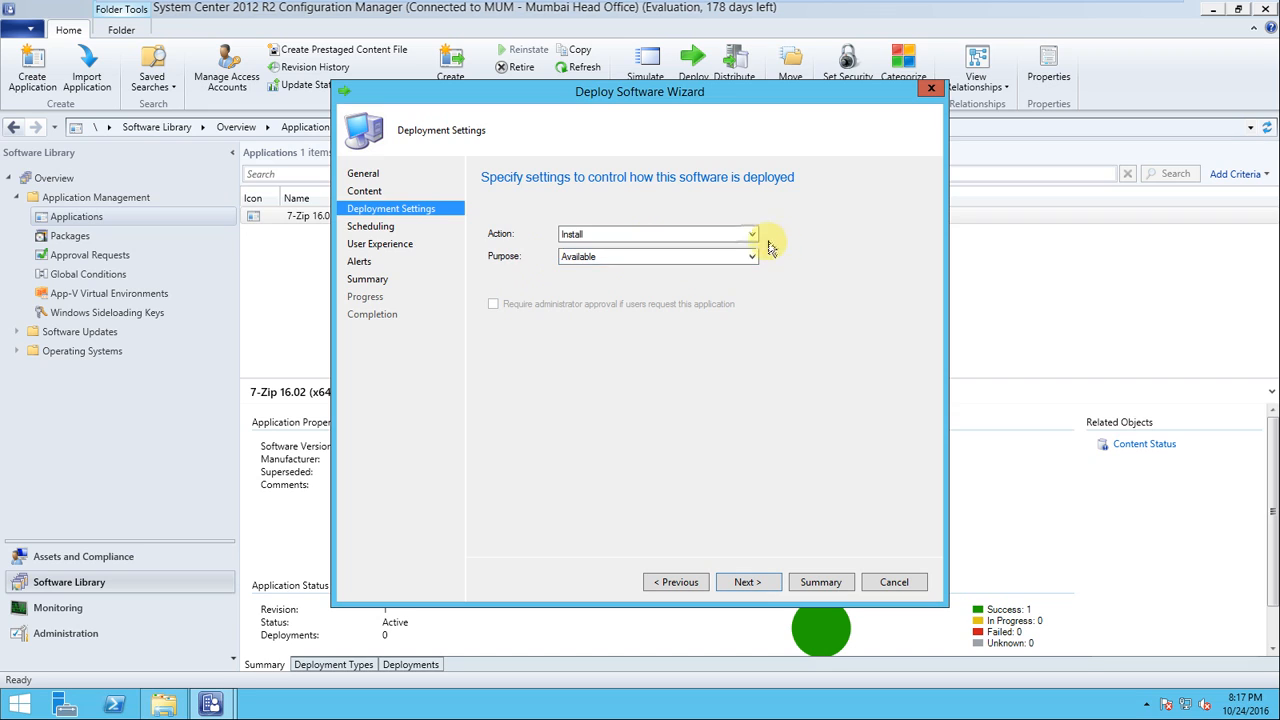
key(Tab)
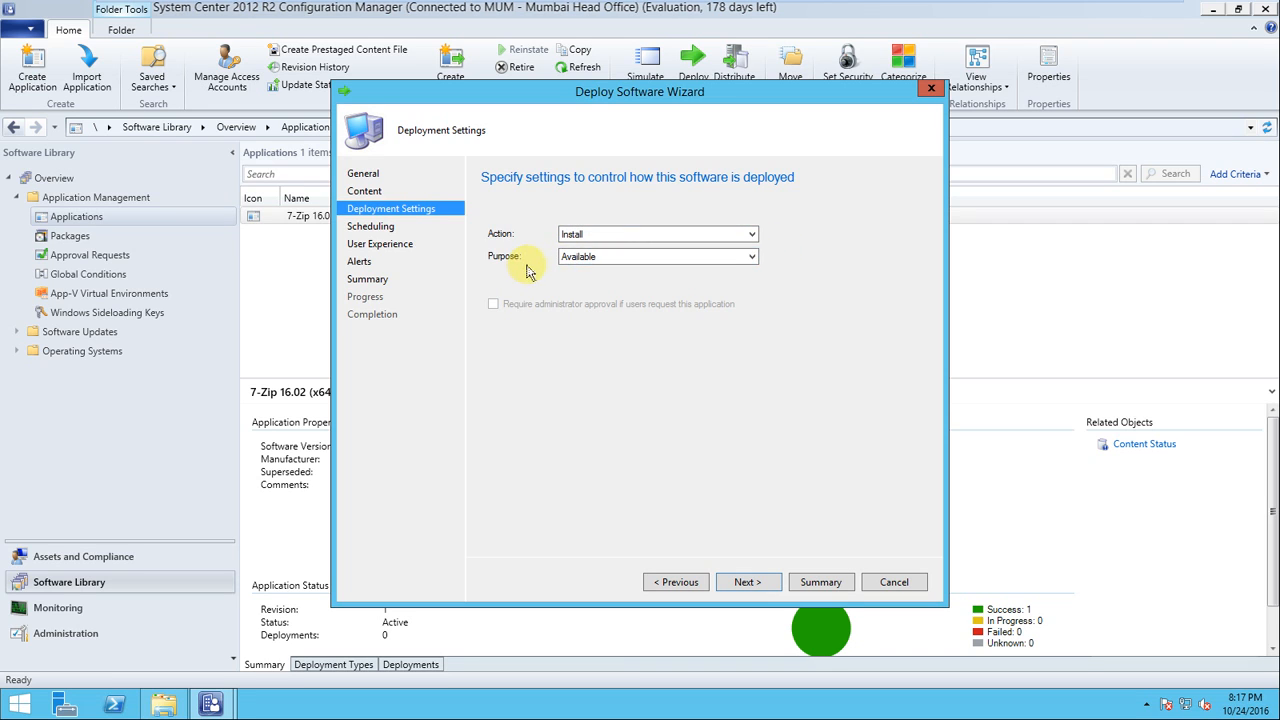
click(752, 256)
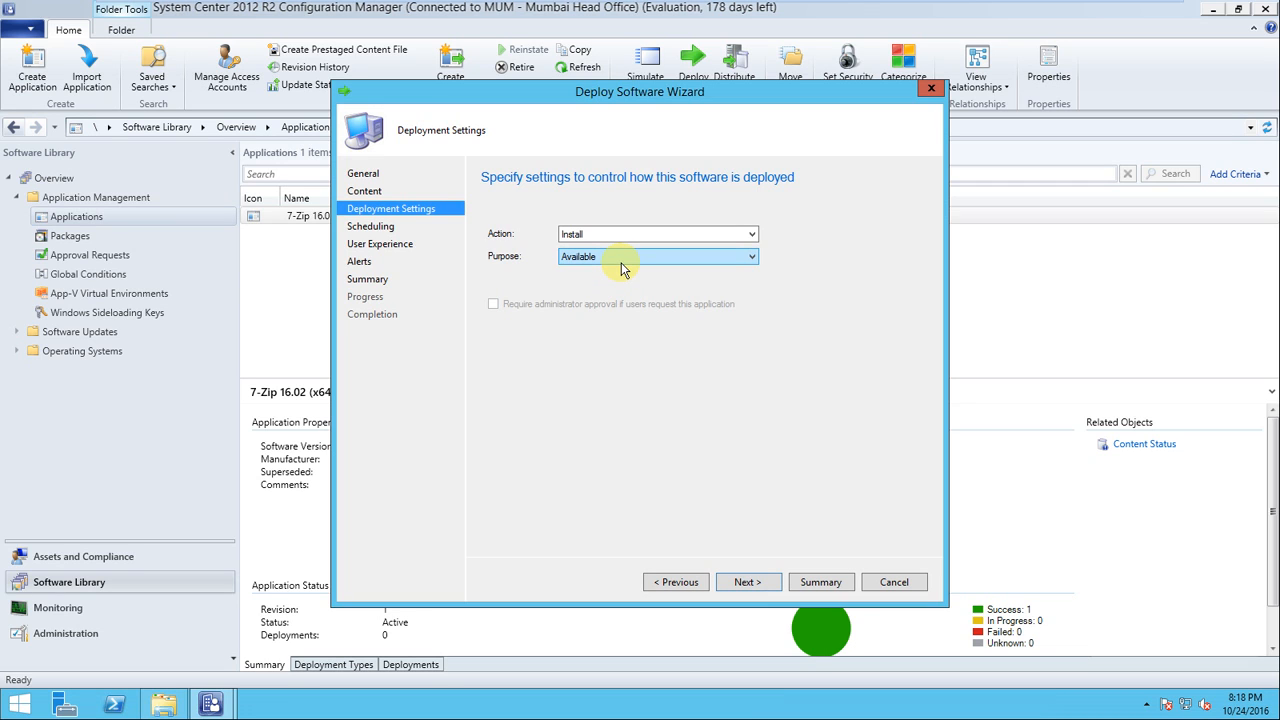
click(740, 266)
click(651, 280)
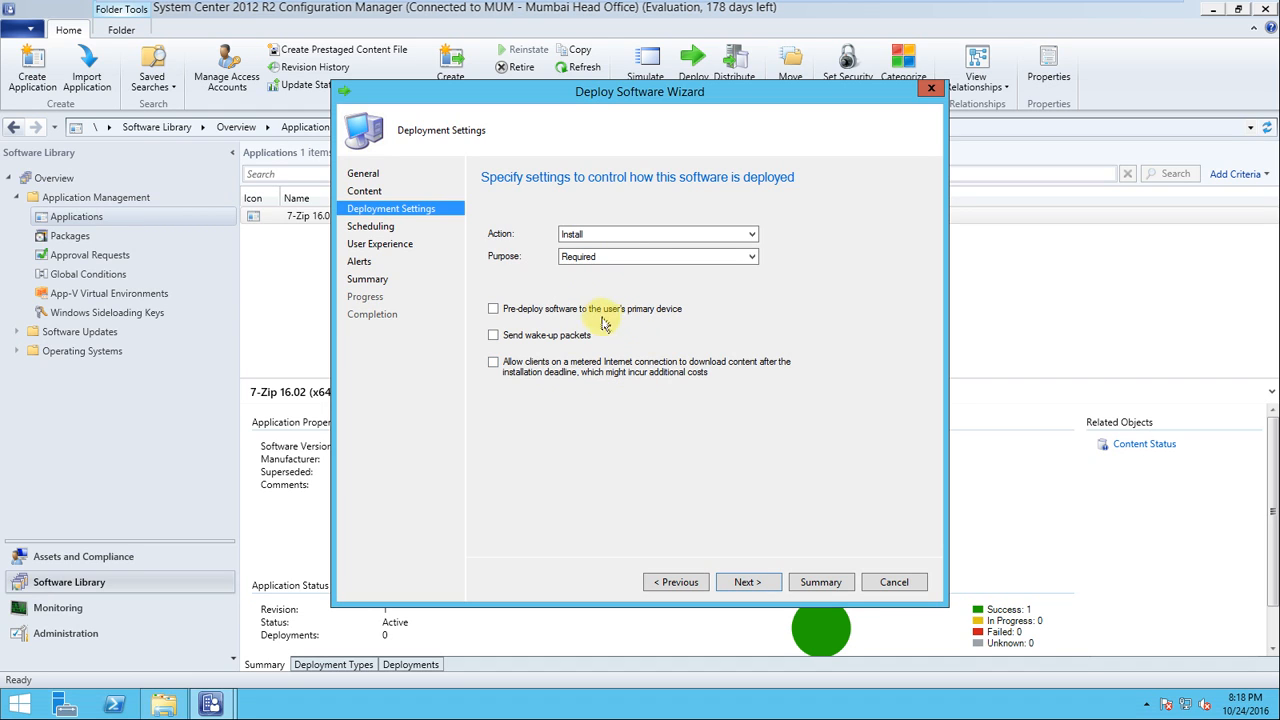
click(748, 582)
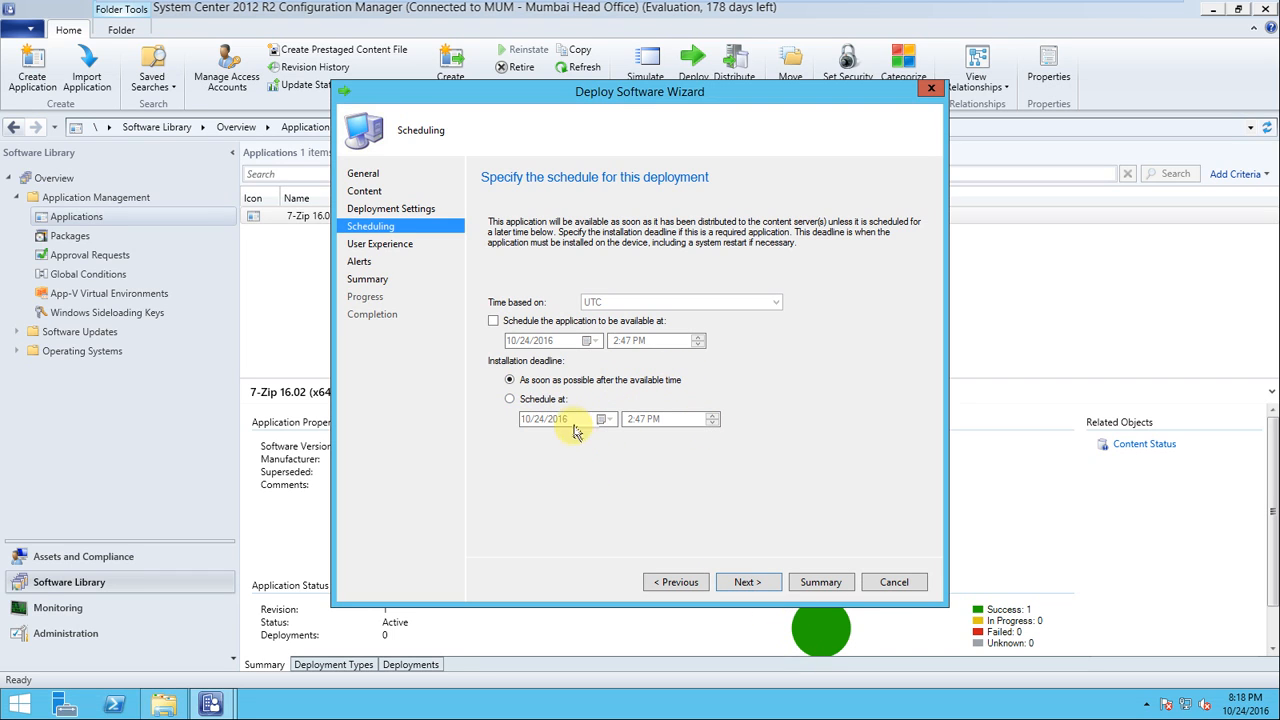
Keep the default schedule and set user notifications to "Display in Software Center, and only show notifications for computer restarts"
click(747, 583)
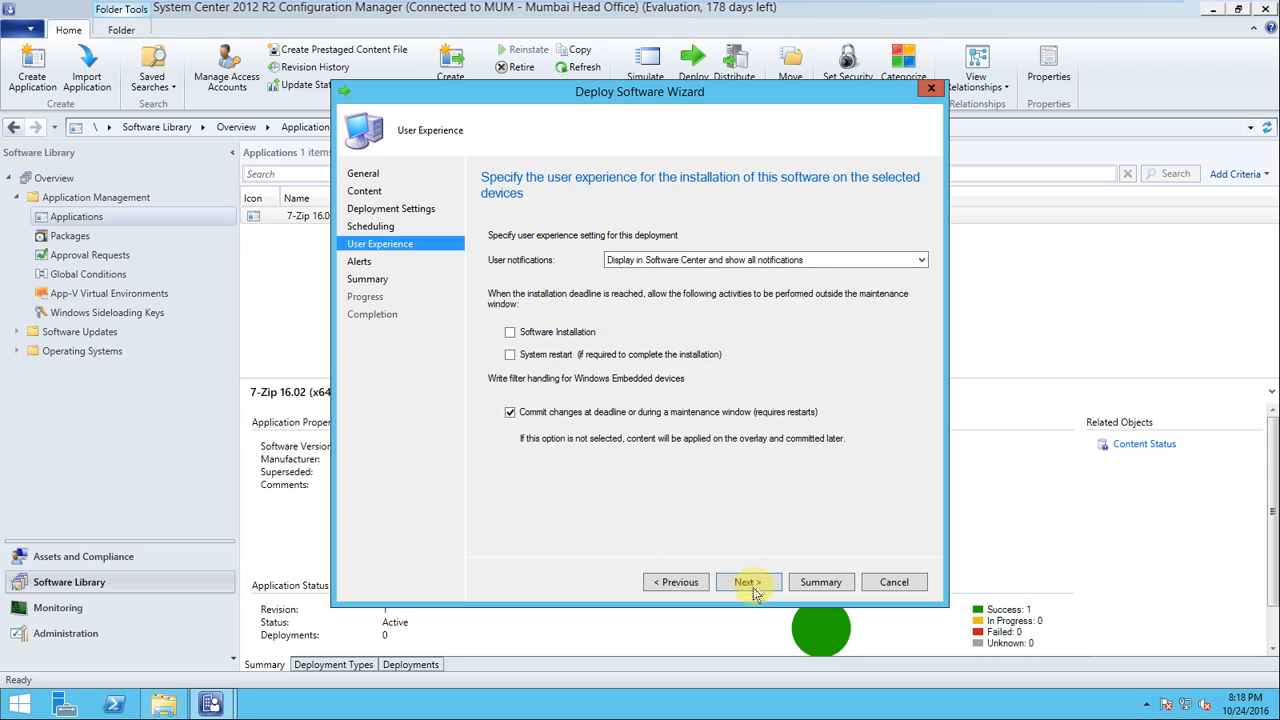
click(845, 262)
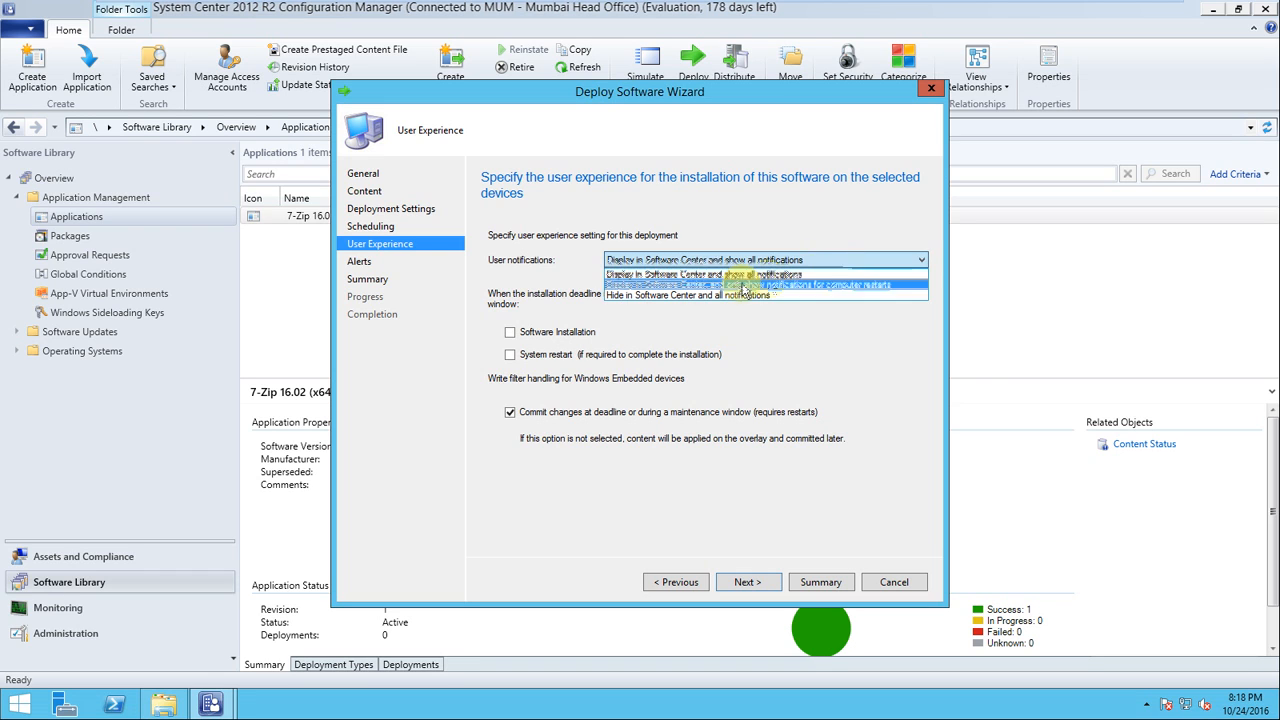
click(857, 287)
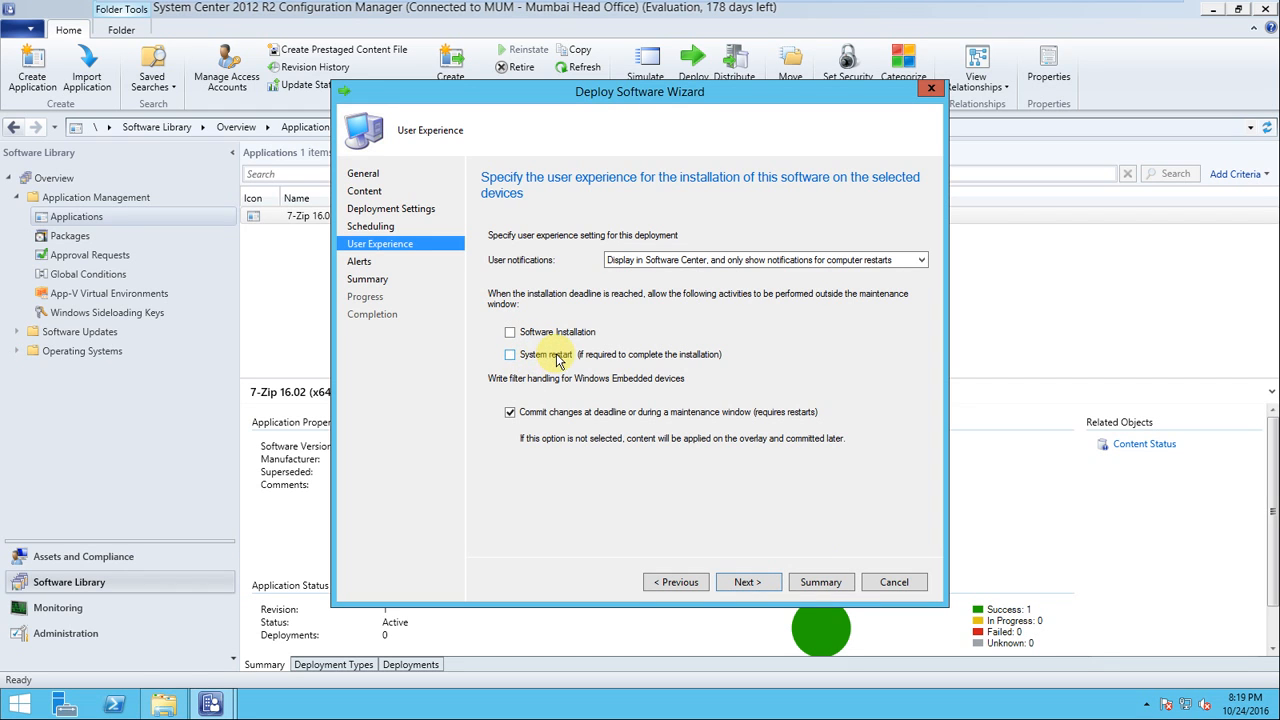
click(748, 583)
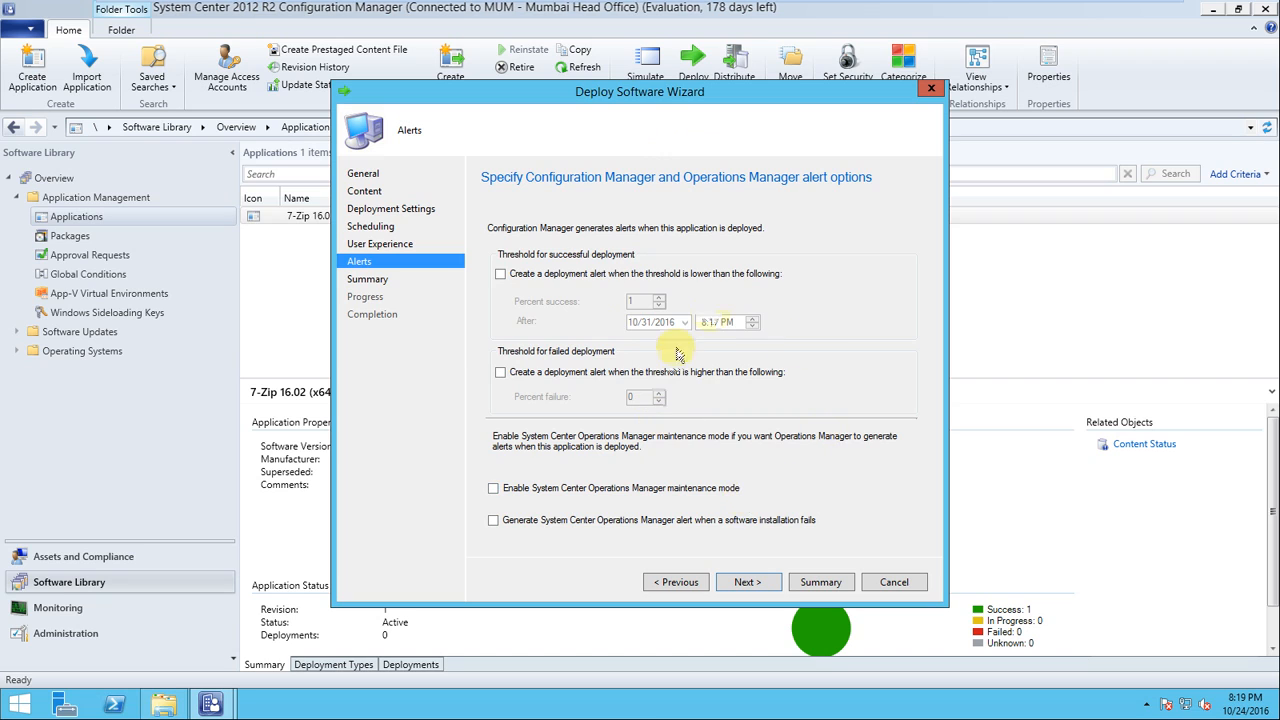
Keep the default alert options, confirm the summarized settings of the new 7-Zip deployment and close the wizard
click(752, 586)
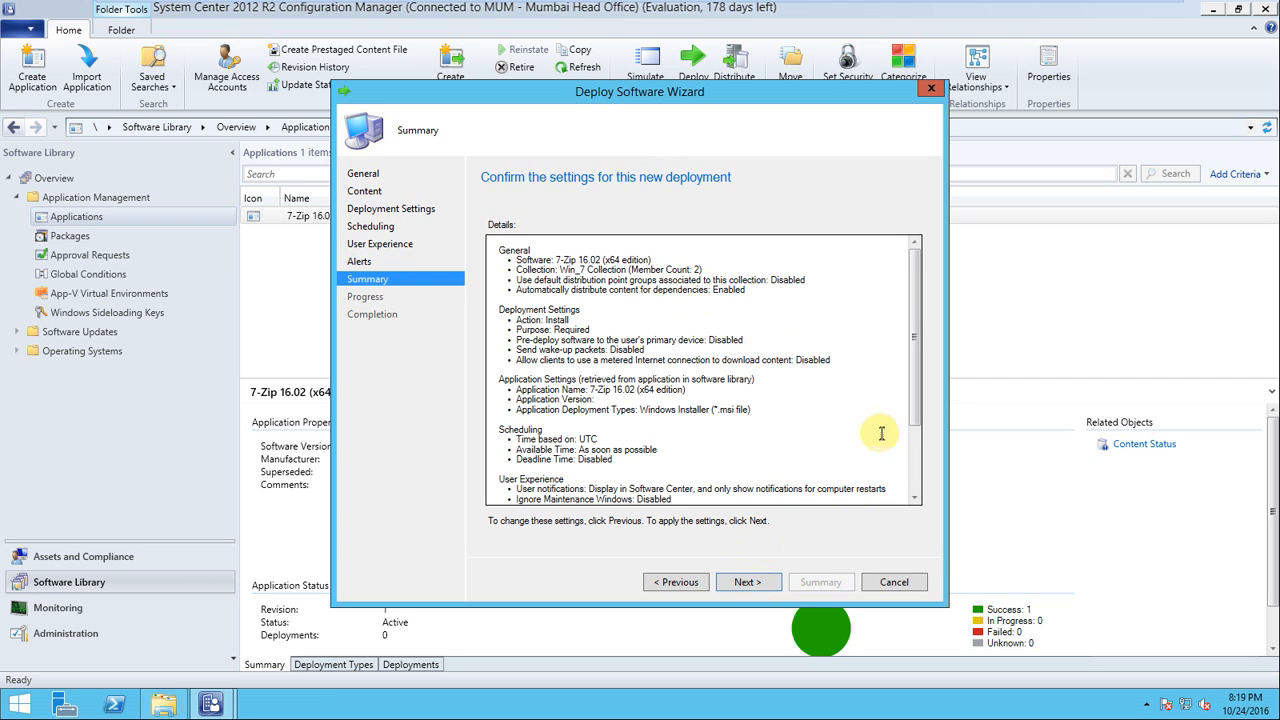
click(757, 583)
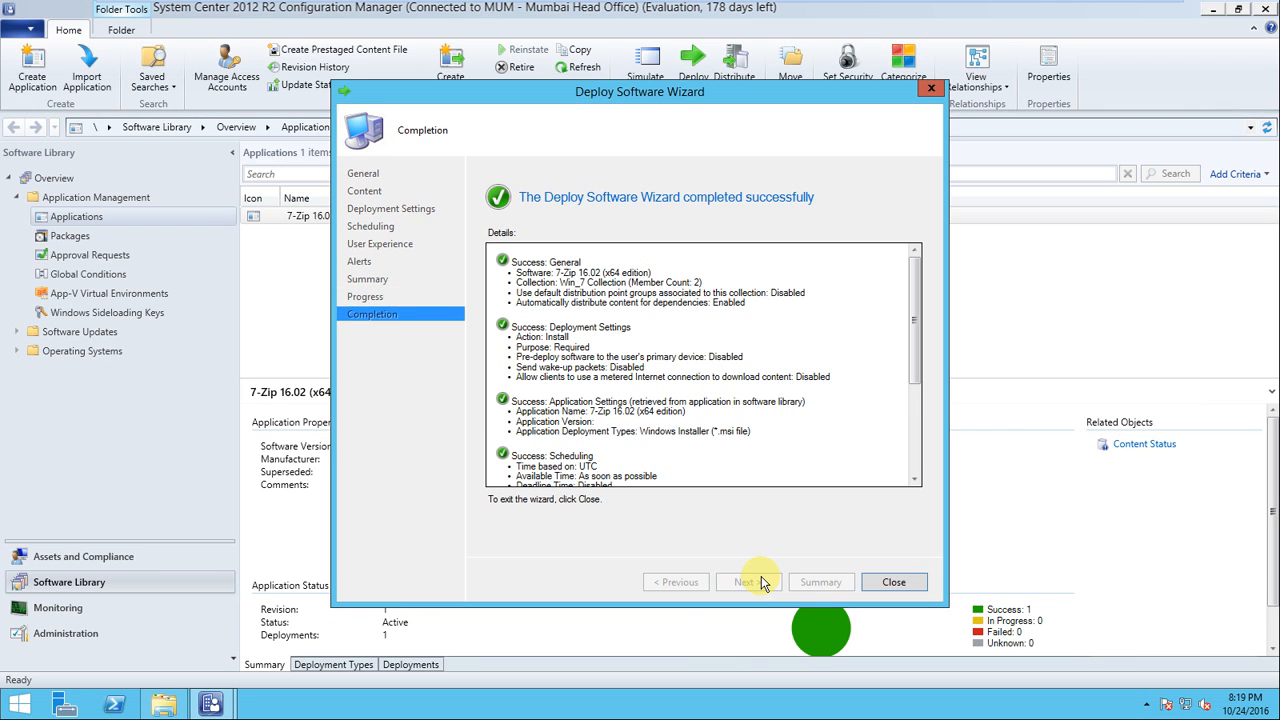
click(895, 585)
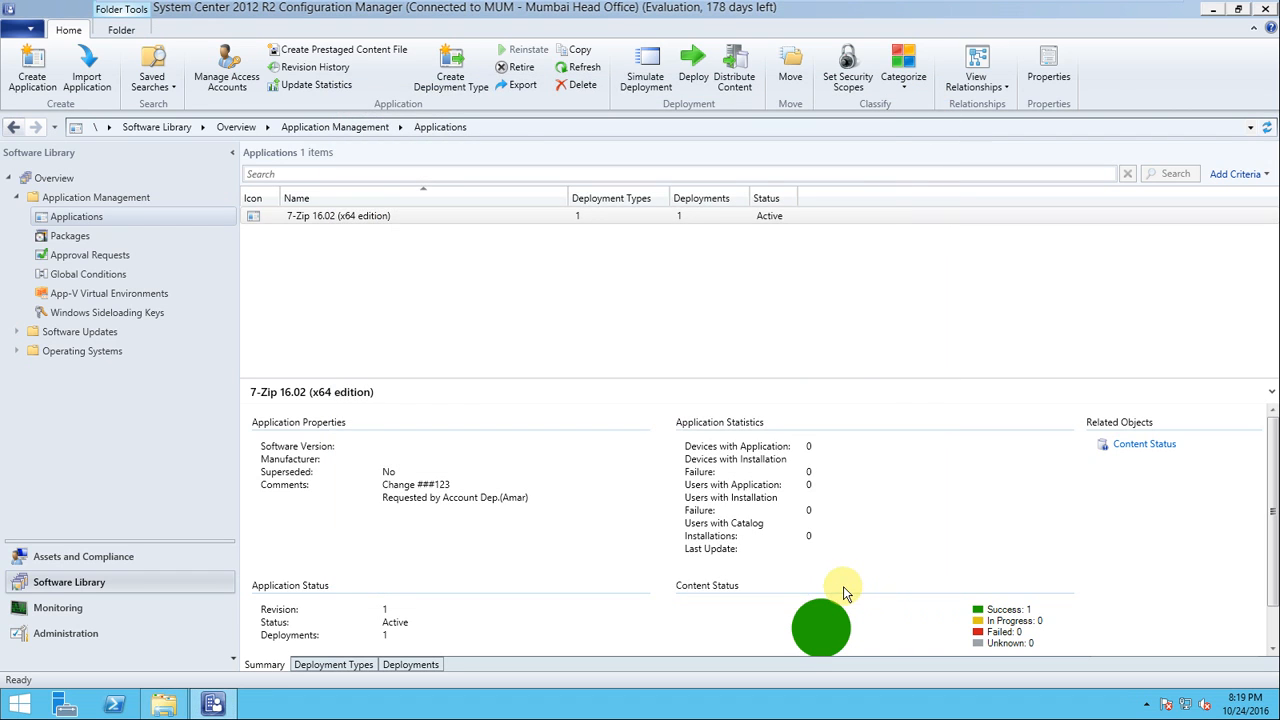
Check the 7-Zip deployment to Win_7 Collection in the application's details and in the refreshed Monitoring deployments
click(430, 664)
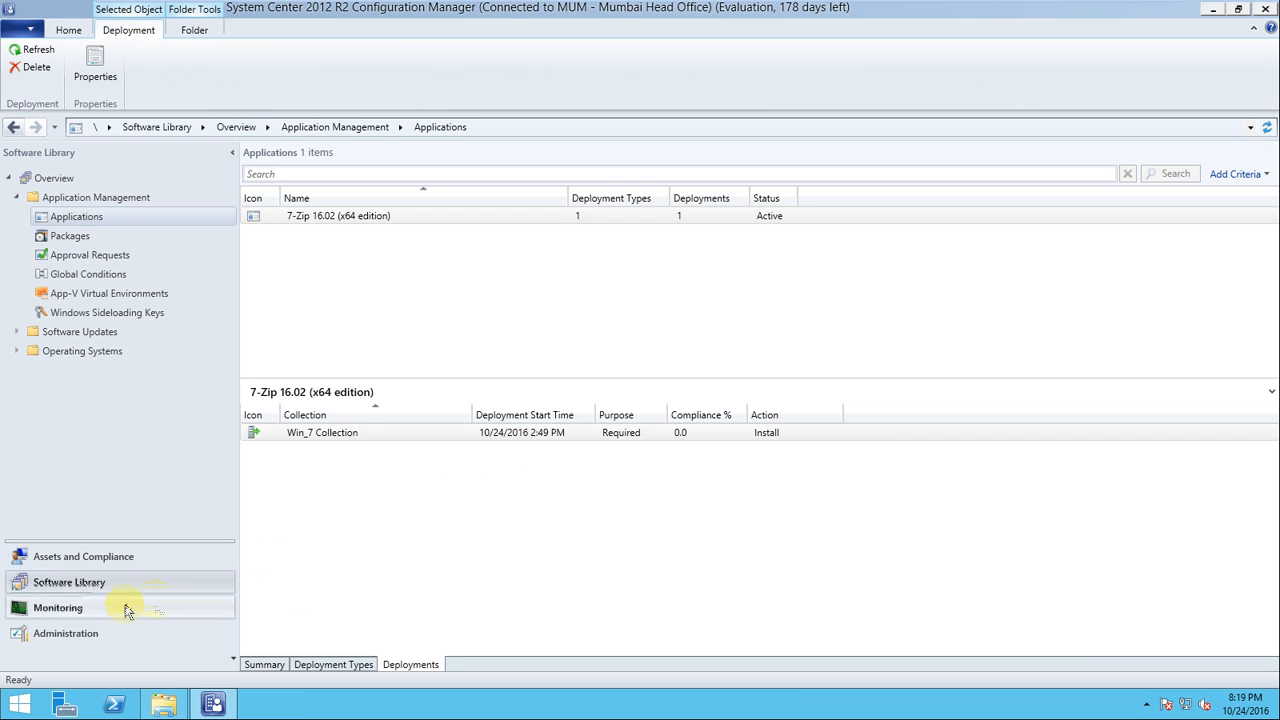
click(85, 610)
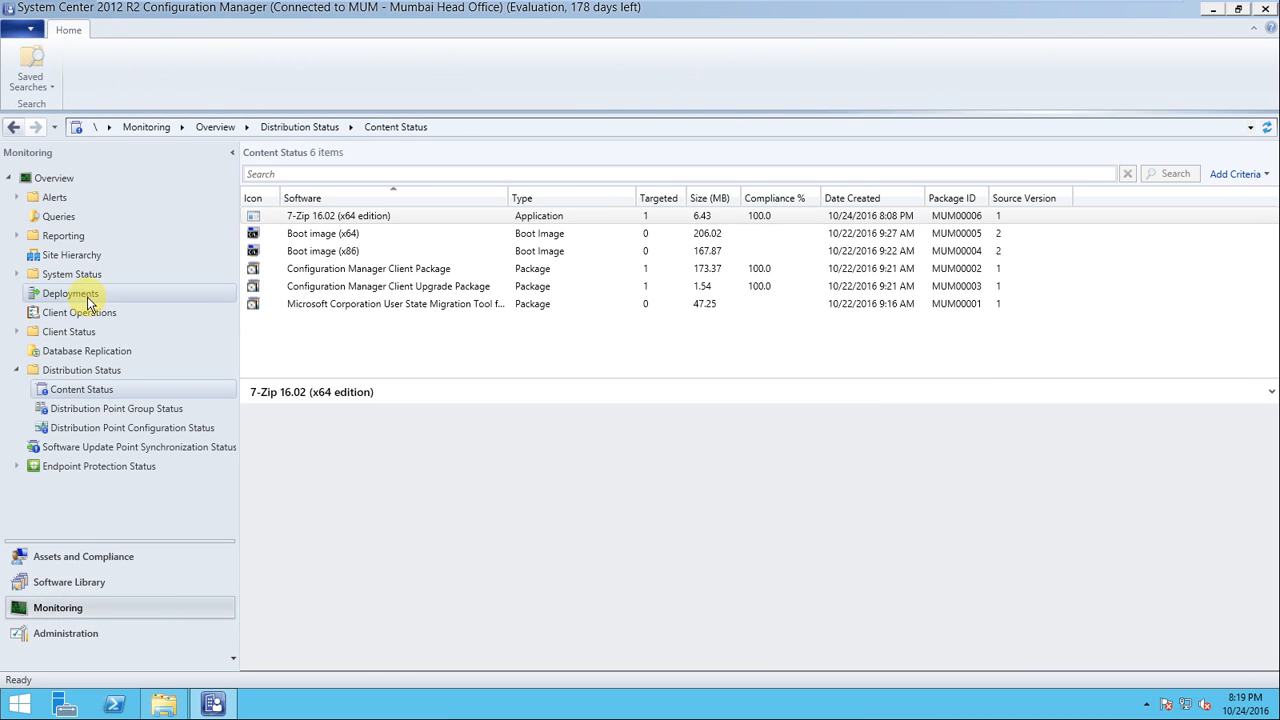
click(88, 299)
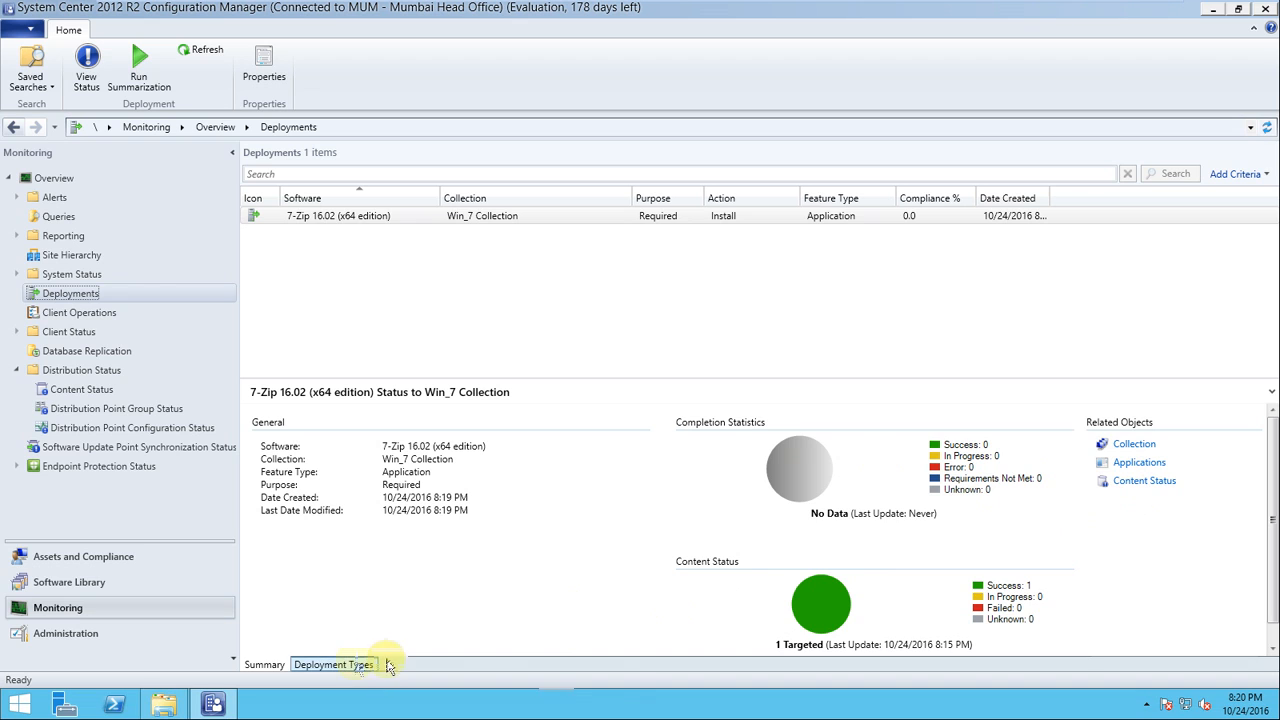
click(345, 666)
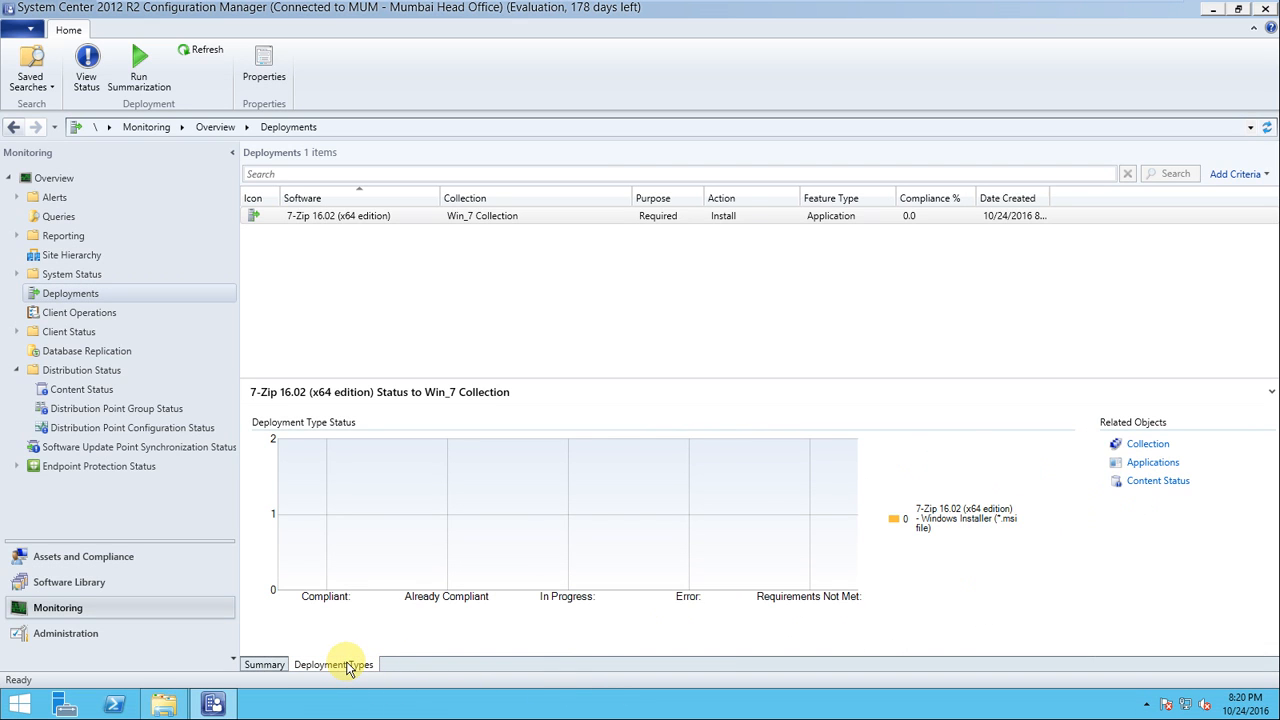
click(262, 665)
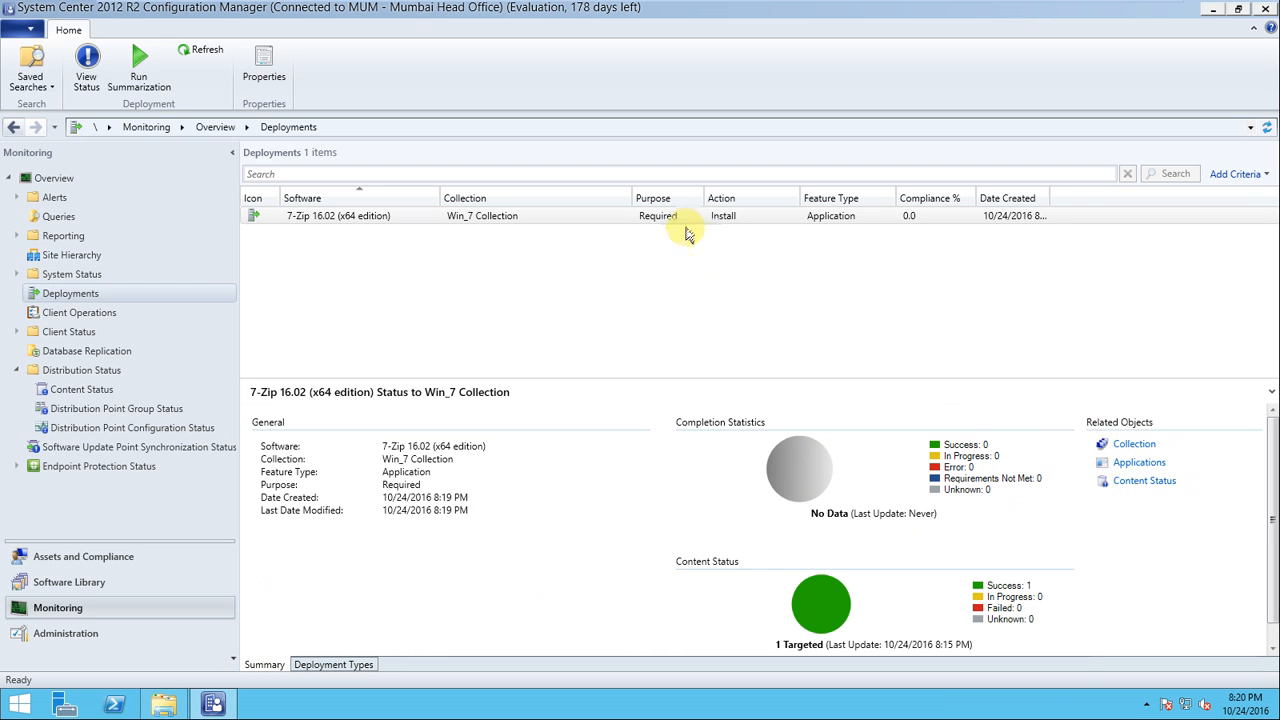
click(208, 52)
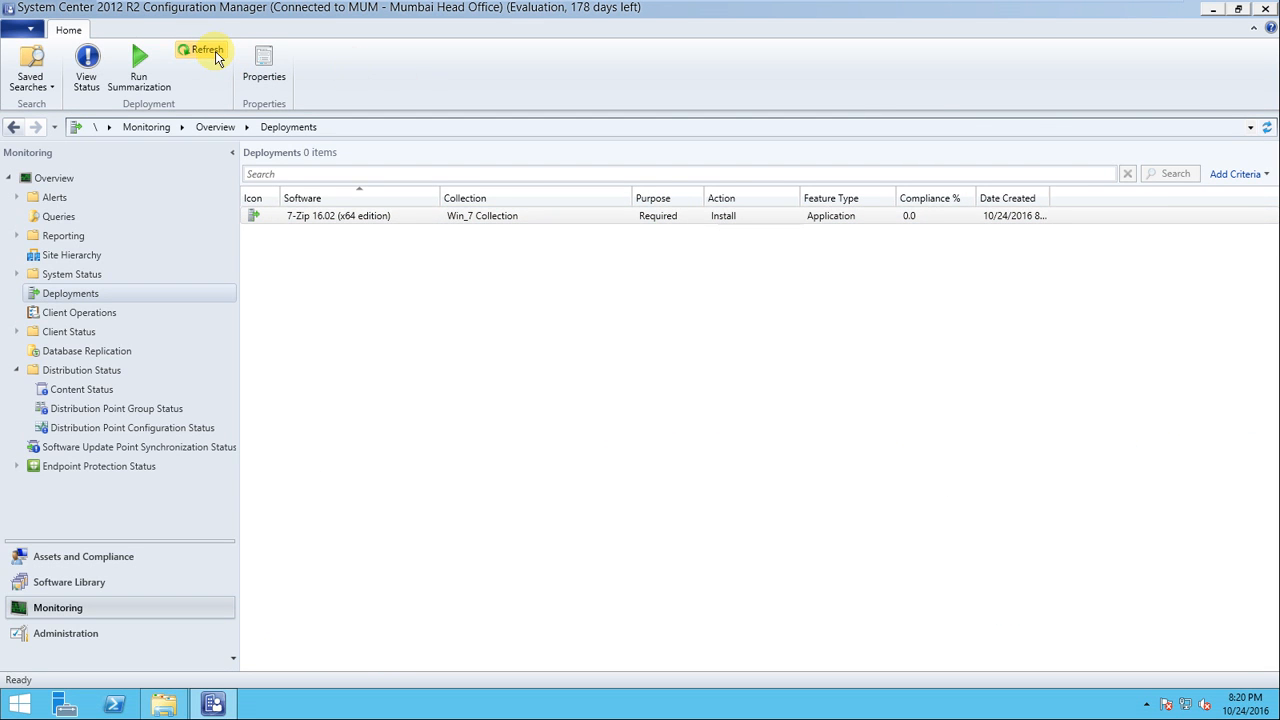
click(213, 55)
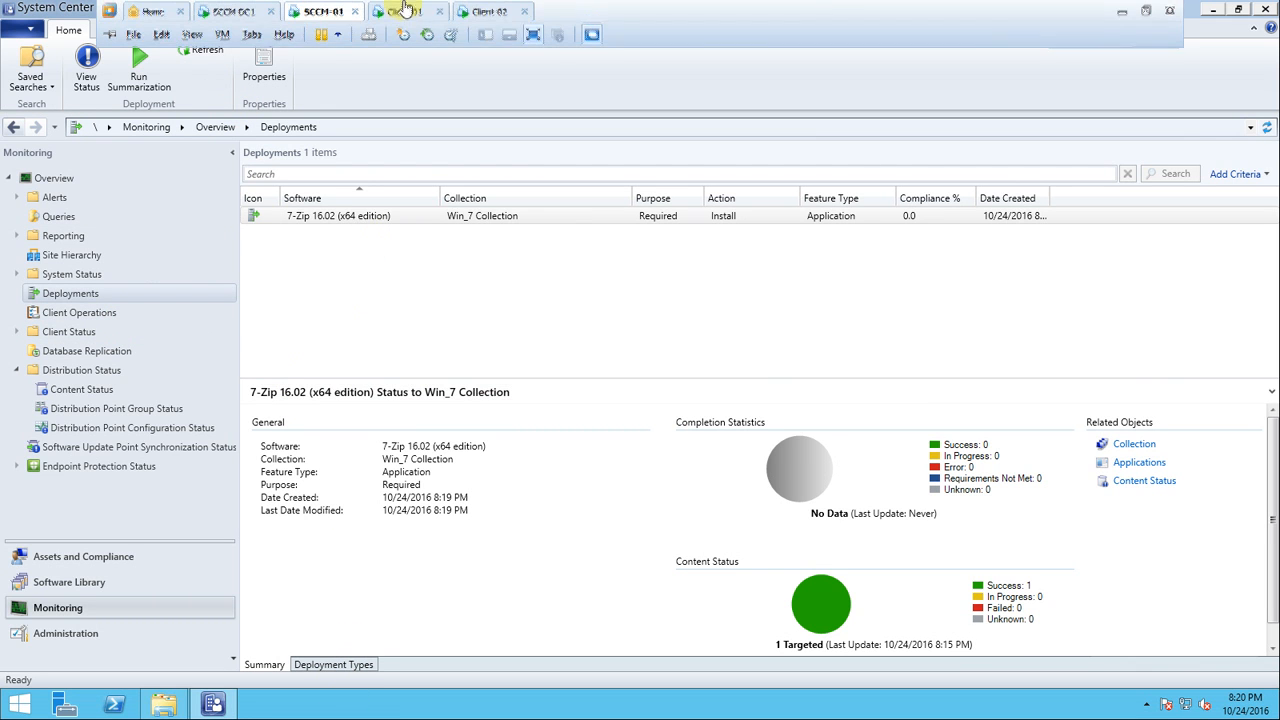
Switch to the Client-01 machine, check its hidden notification icons and launch Software Center from the Microsoft System Center 2012 R2 programs
click(410, 11)
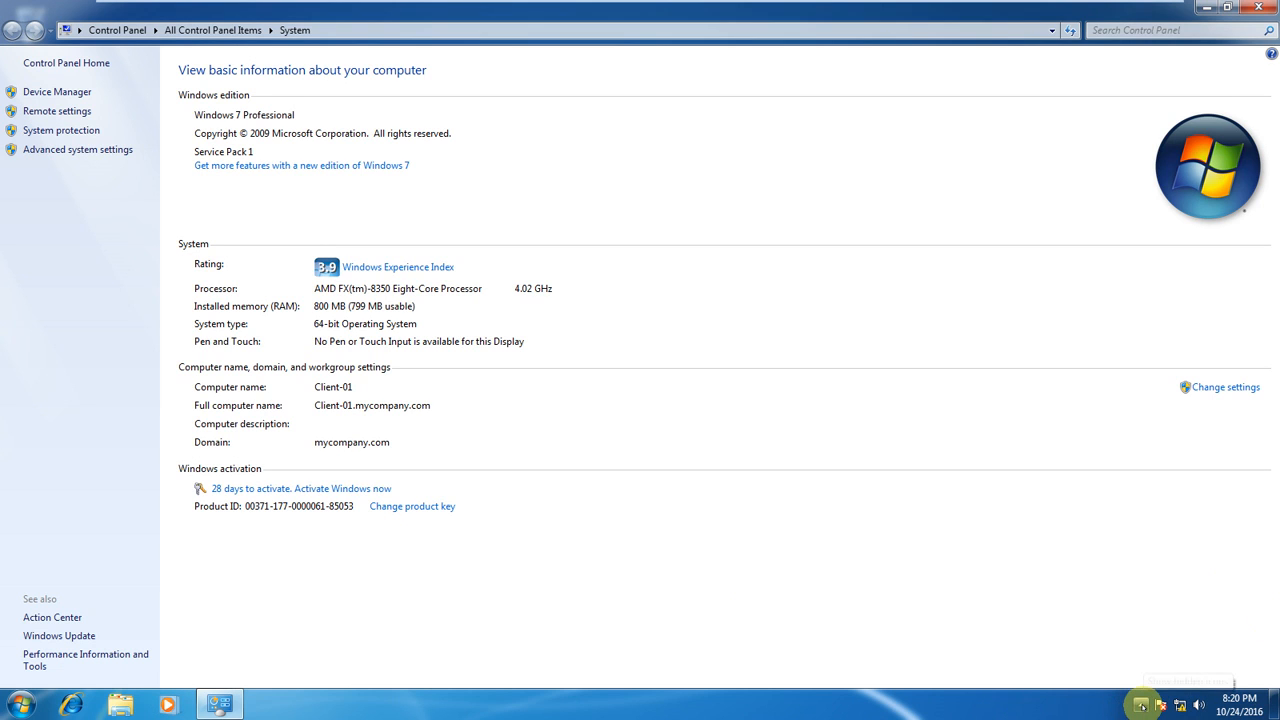
click(1141, 704)
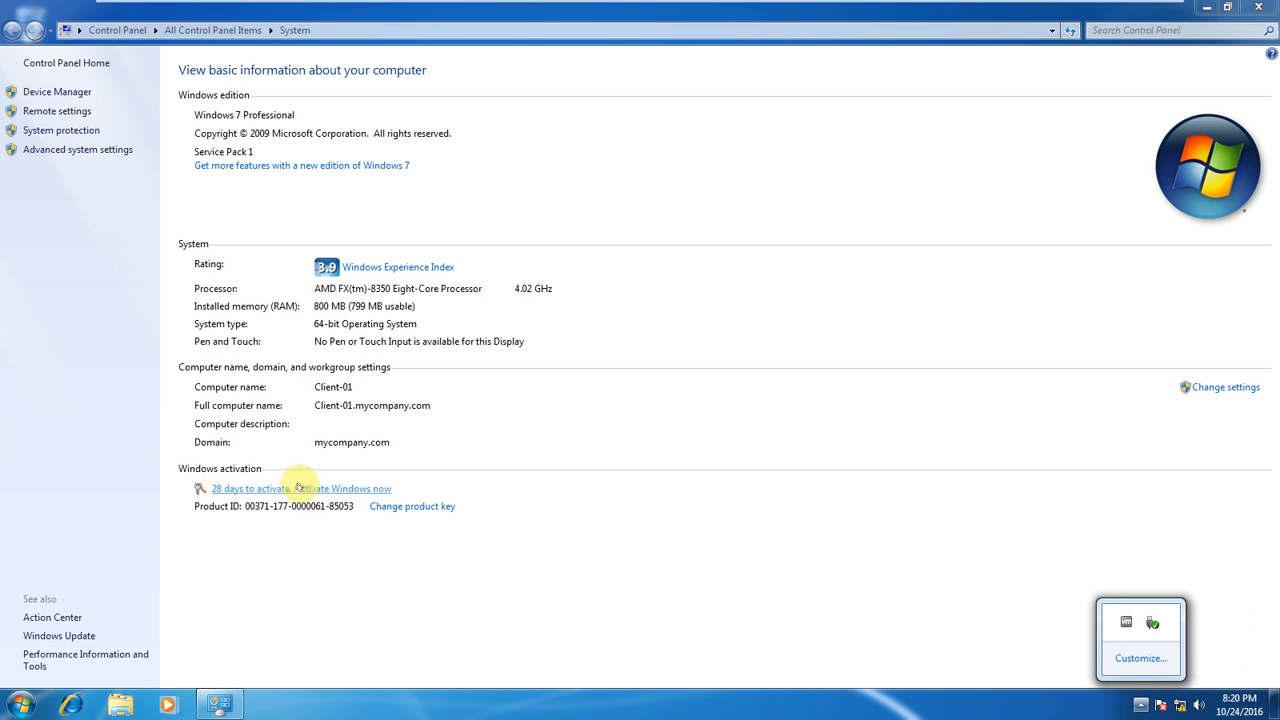
click(1108, 710)
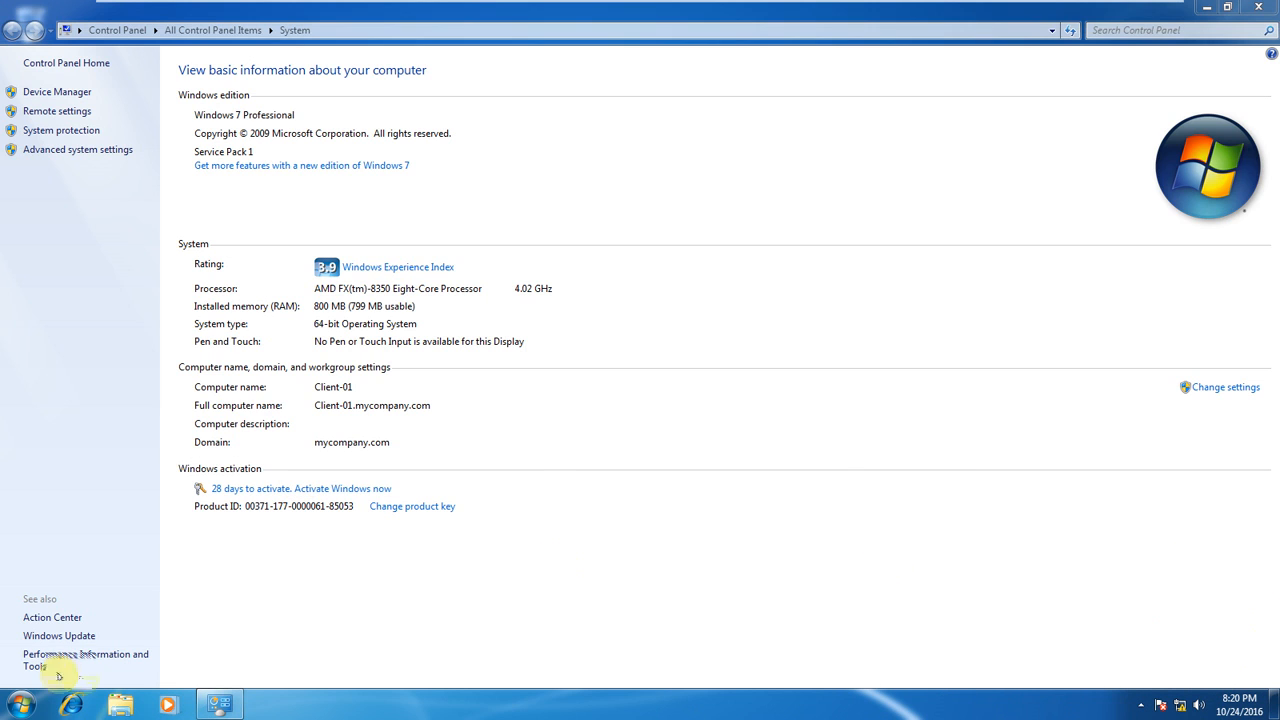
click(29, 700)
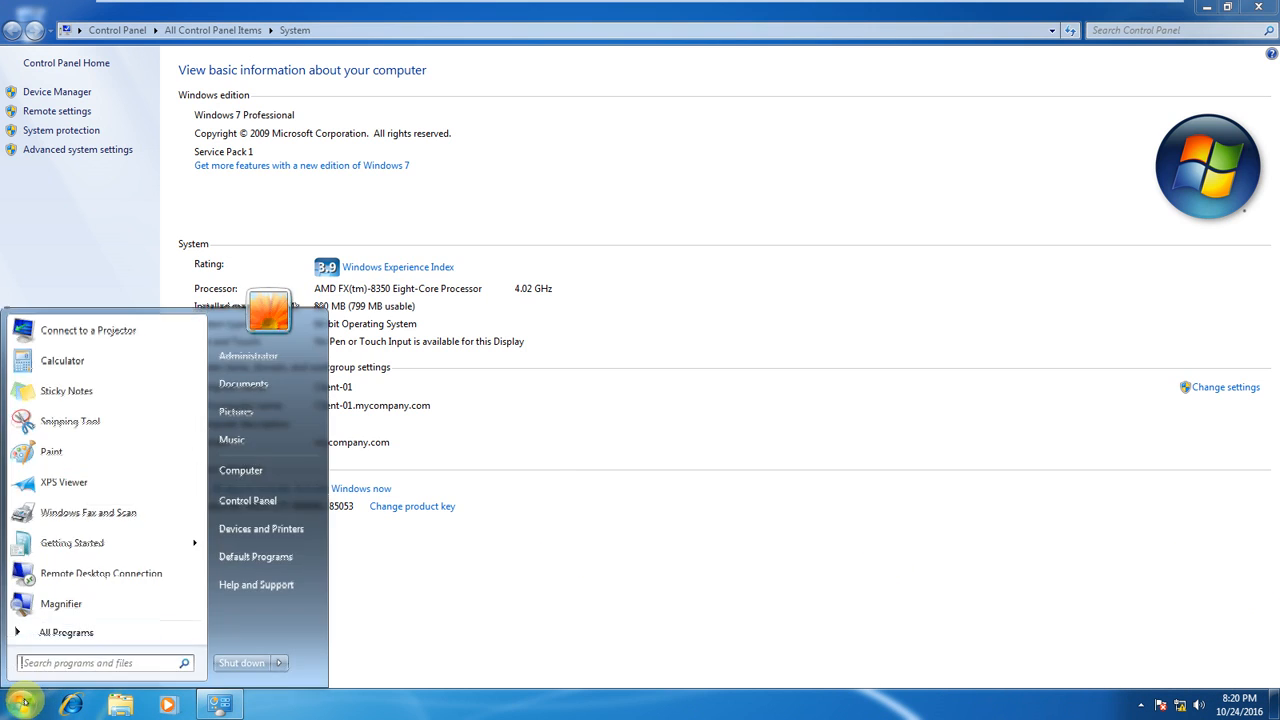
click(60, 634)
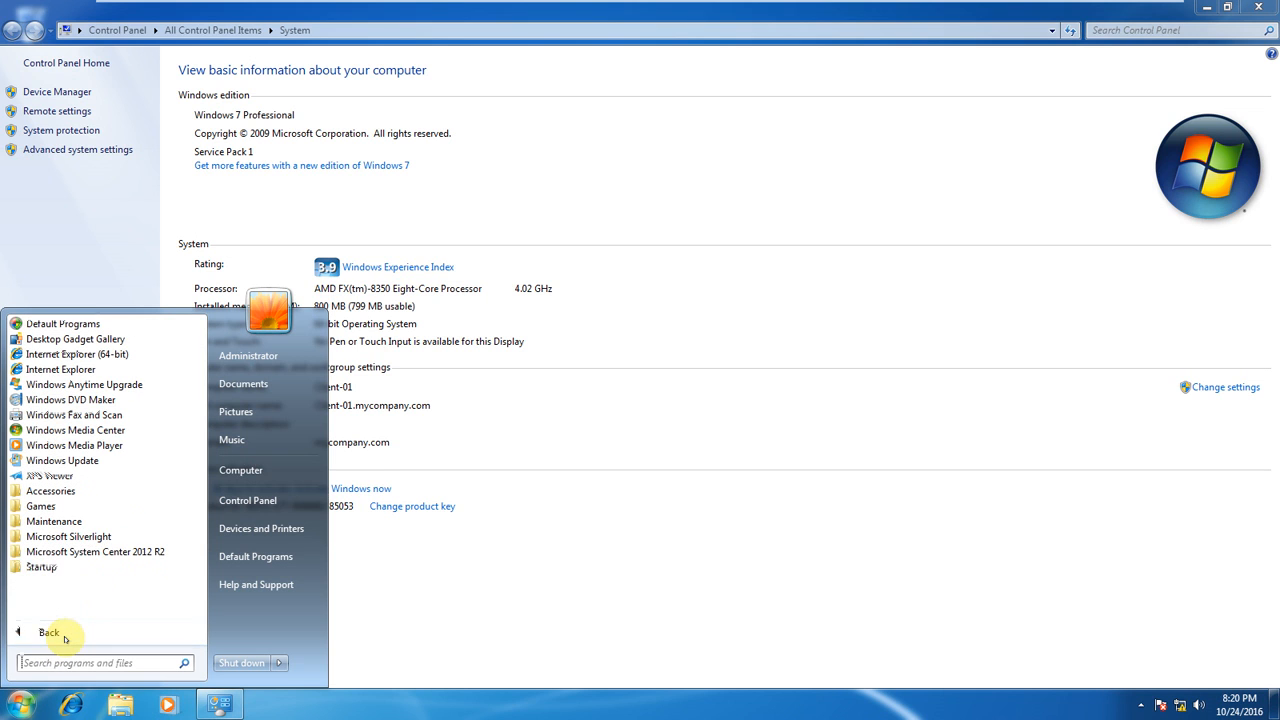
click(100, 551)
click(95, 567)
click(88, 583)
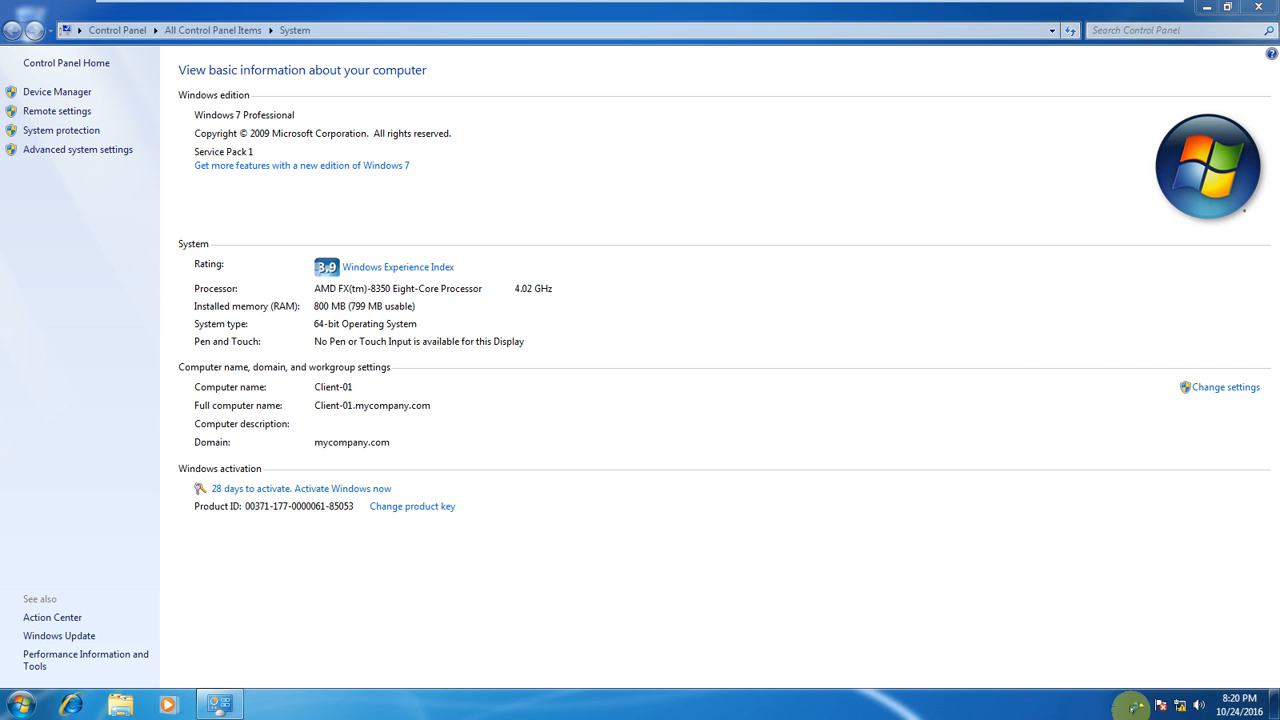
click(1139, 704)
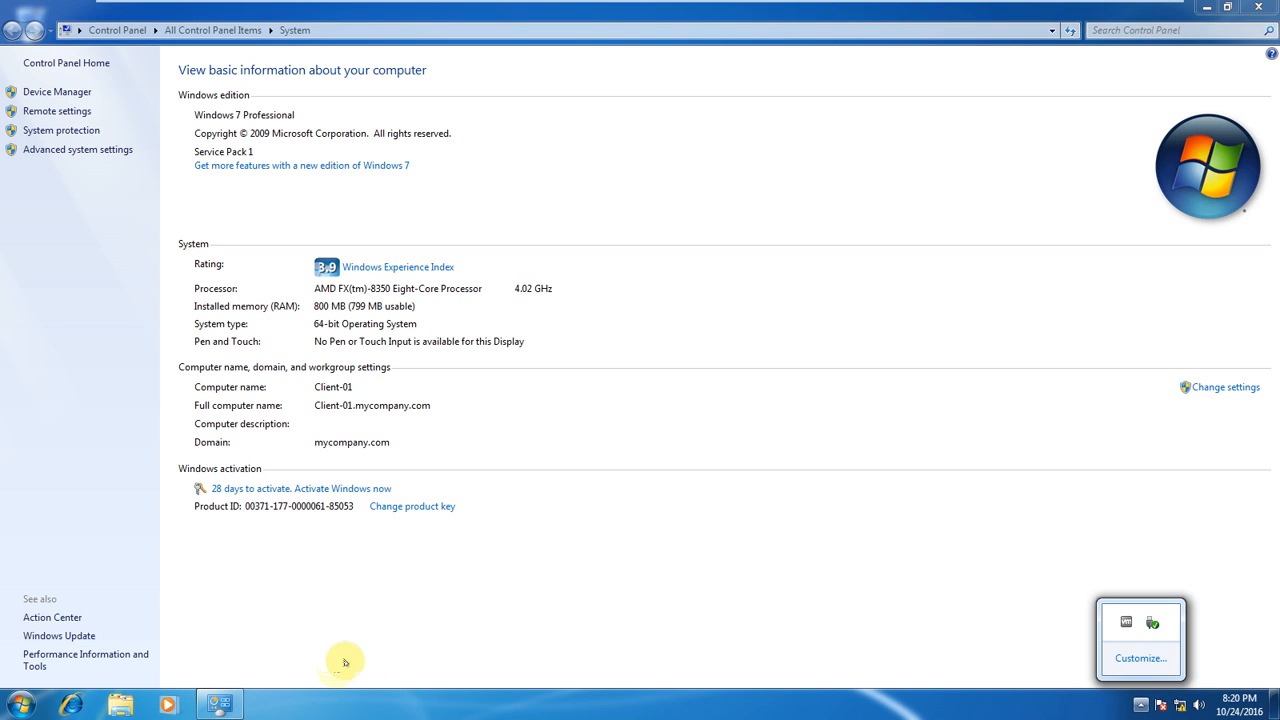
Run the command control on Client-01 to open Control Panel, and open the Configuration Manager client properties
key(super+r)
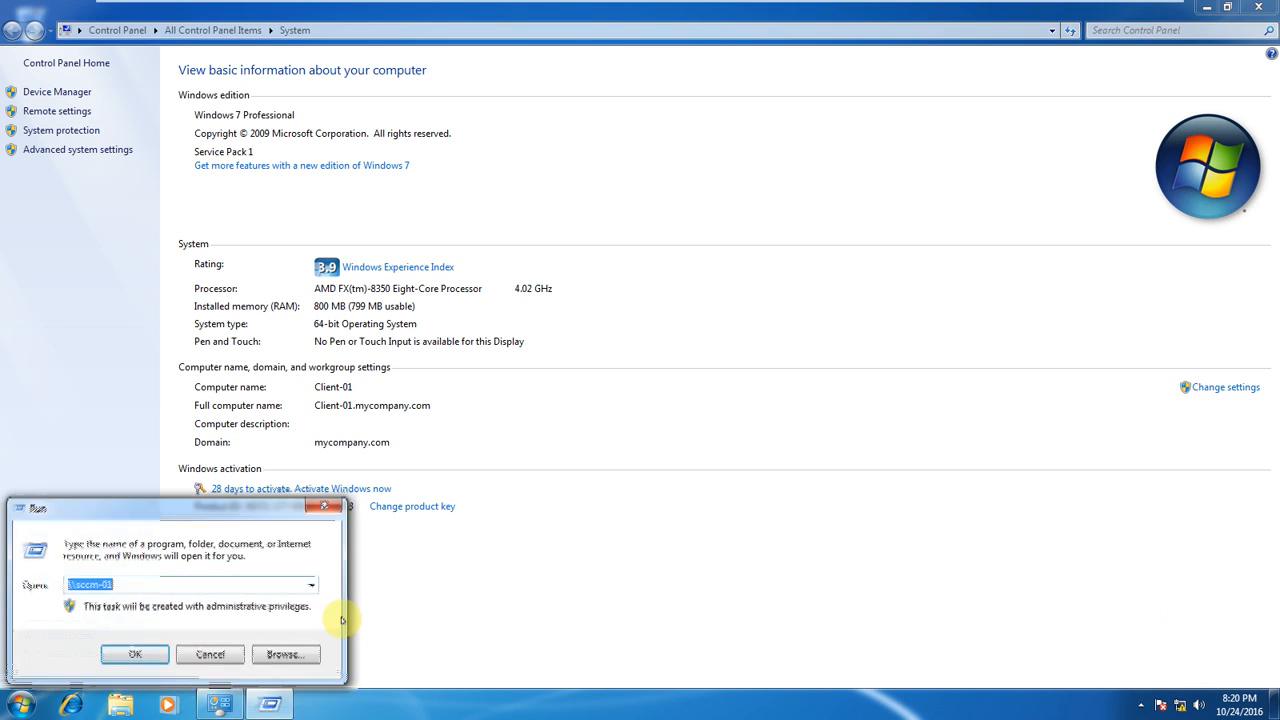
text(scont)
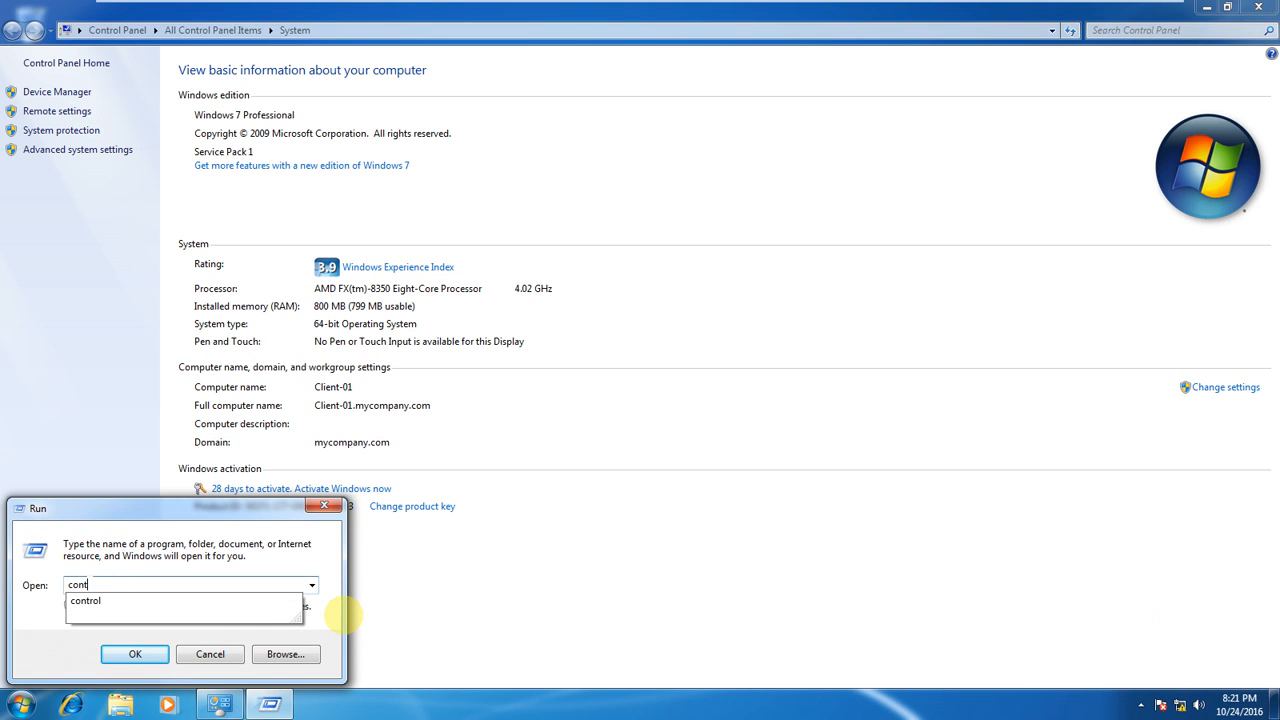
text(rol)
key(Return)
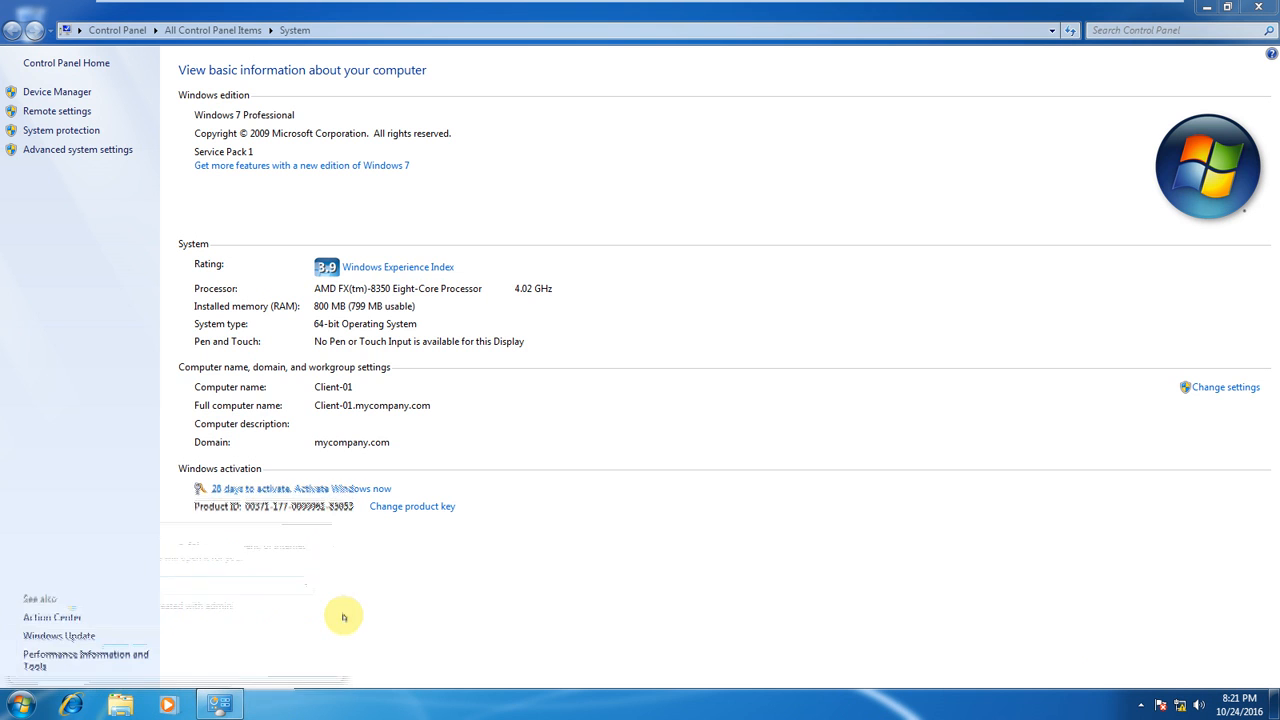
key(Down)
key(Down)
key(Down)
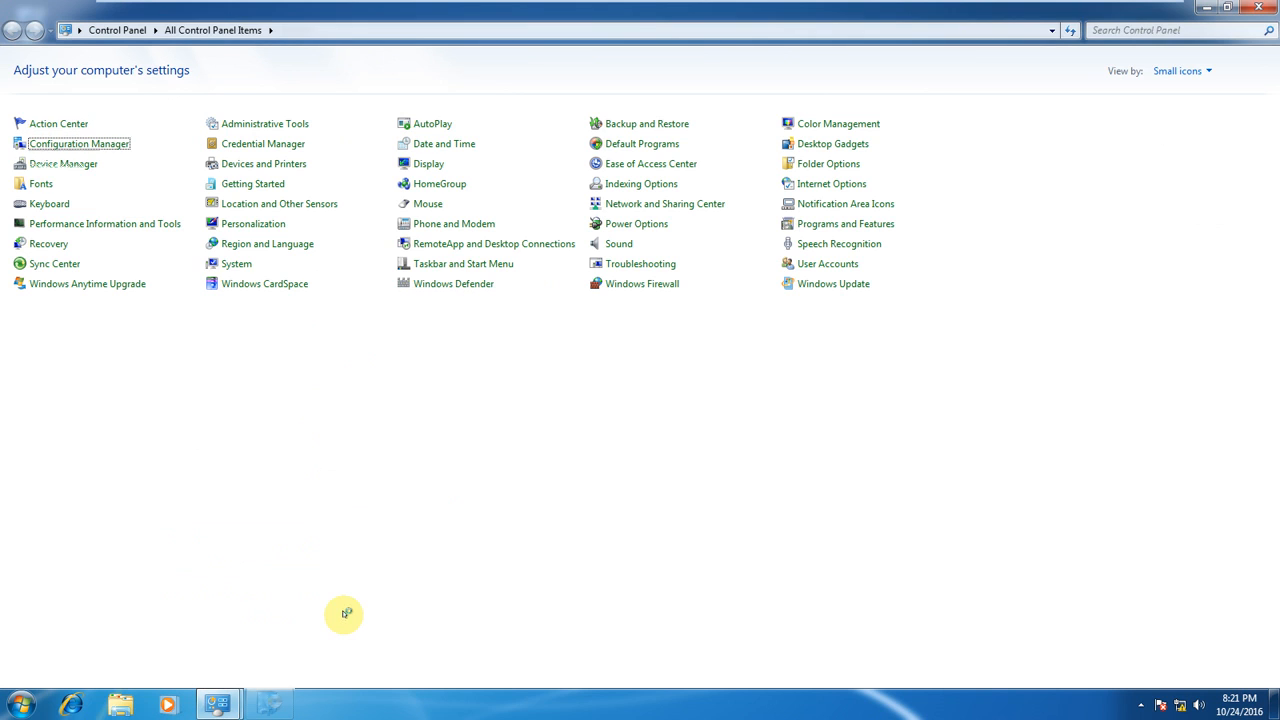
click(72, 143)
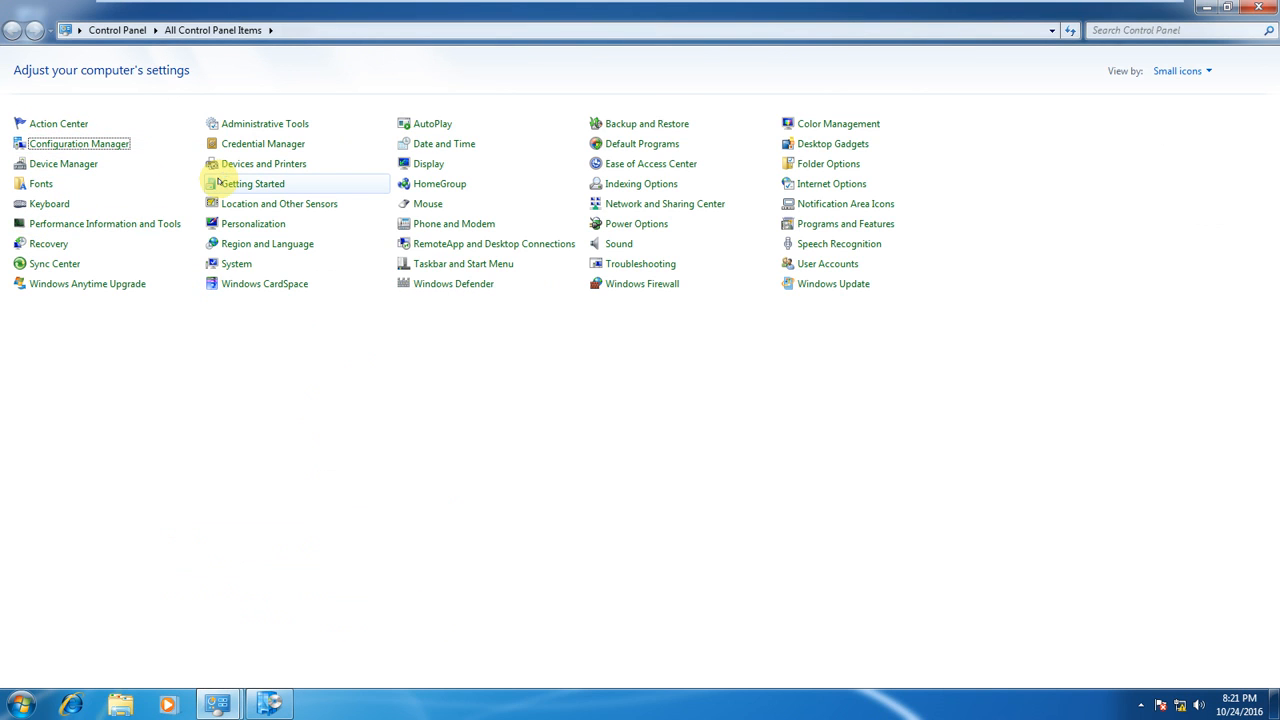
key(Return)
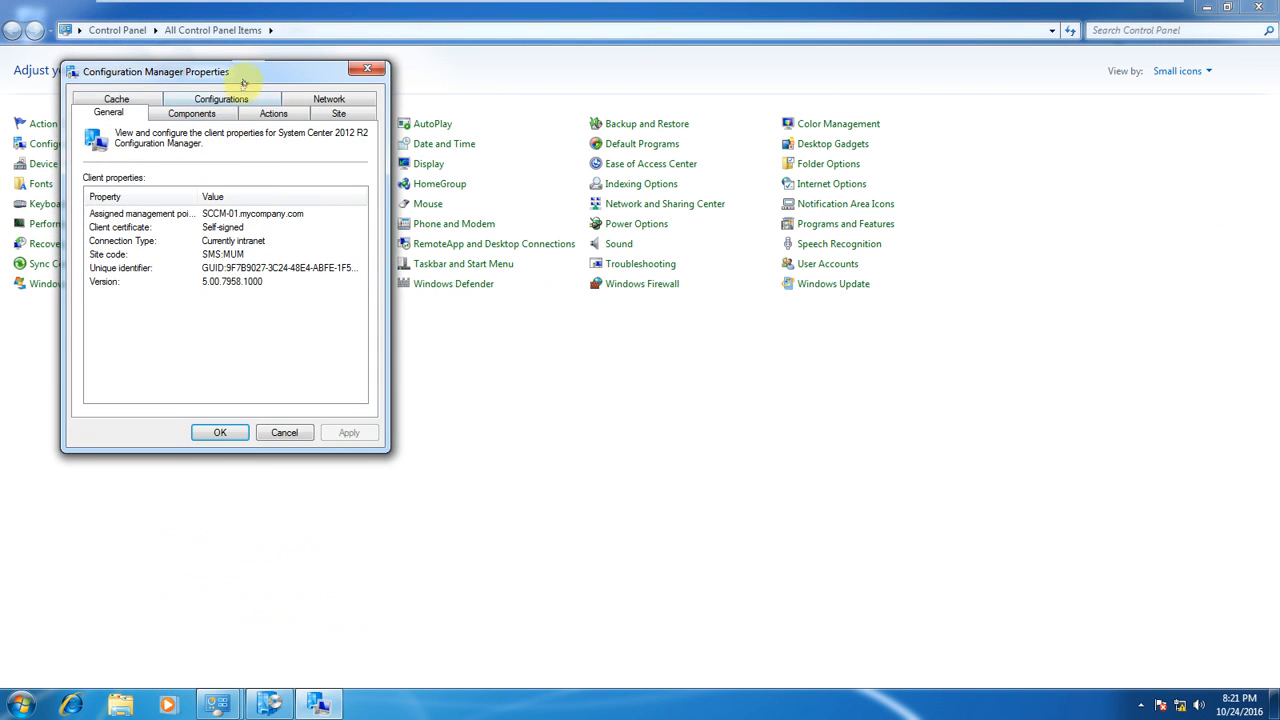
Run the Machine Policy Retrieval & Evaluation Cycle and the Application Deployment Evaluation Cycle on Client-01, and close the client properties
drag(249, 77, 750, 189)
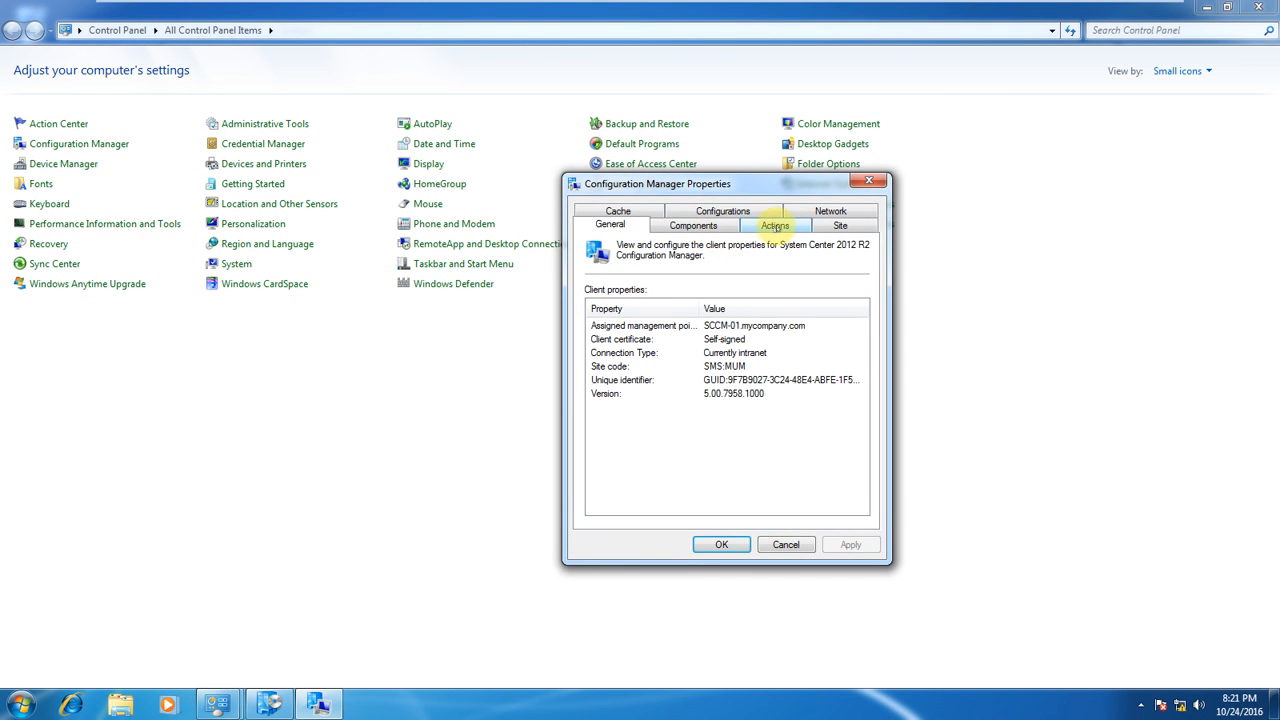
click(775, 225)
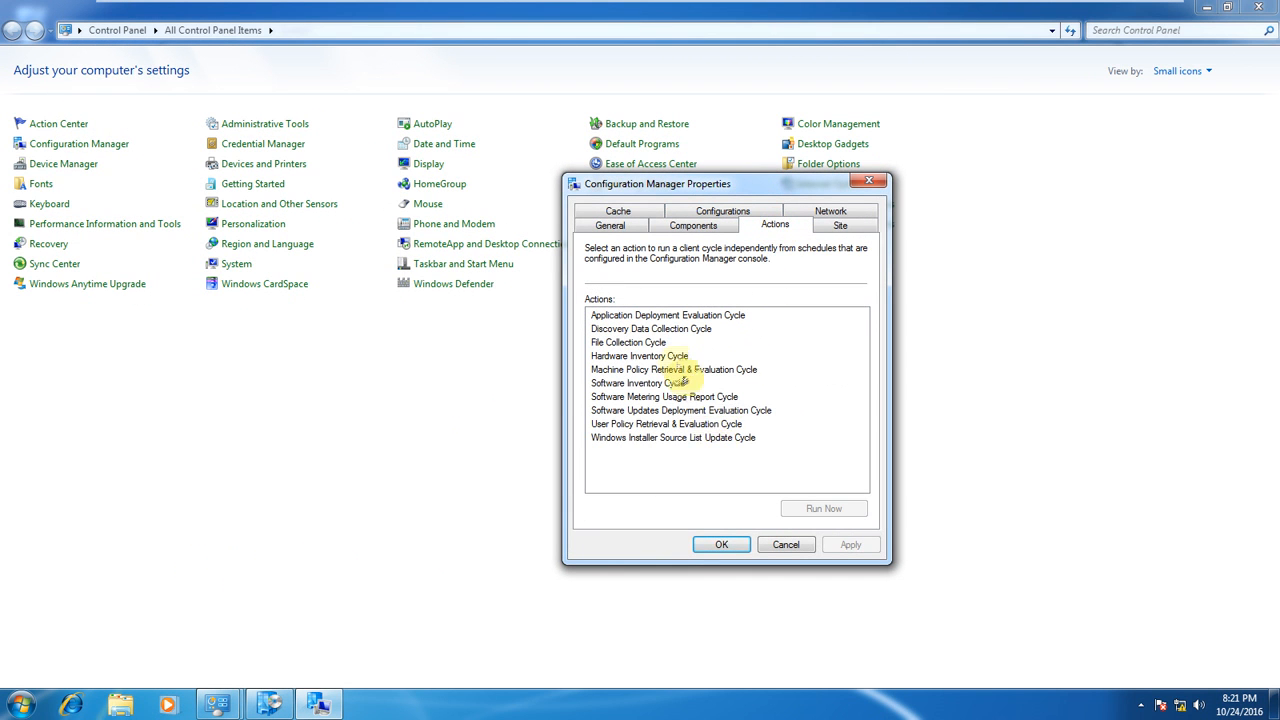
click(695, 370)
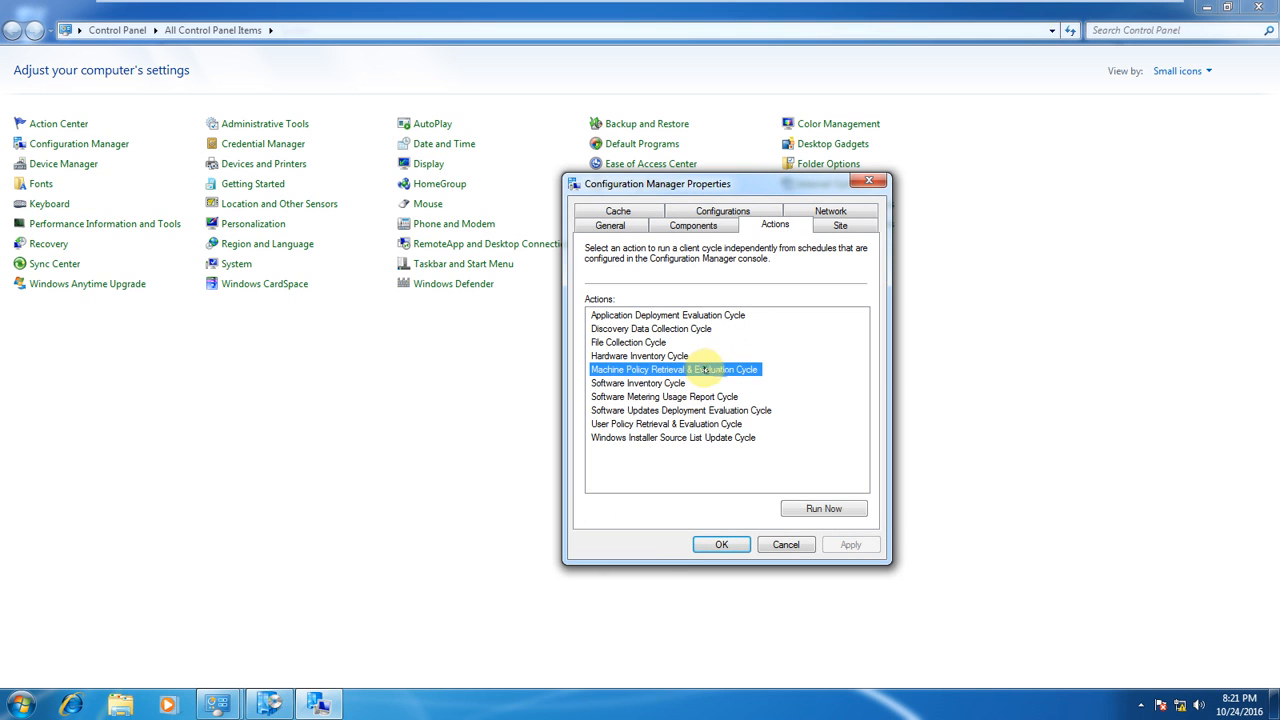
click(838, 513)
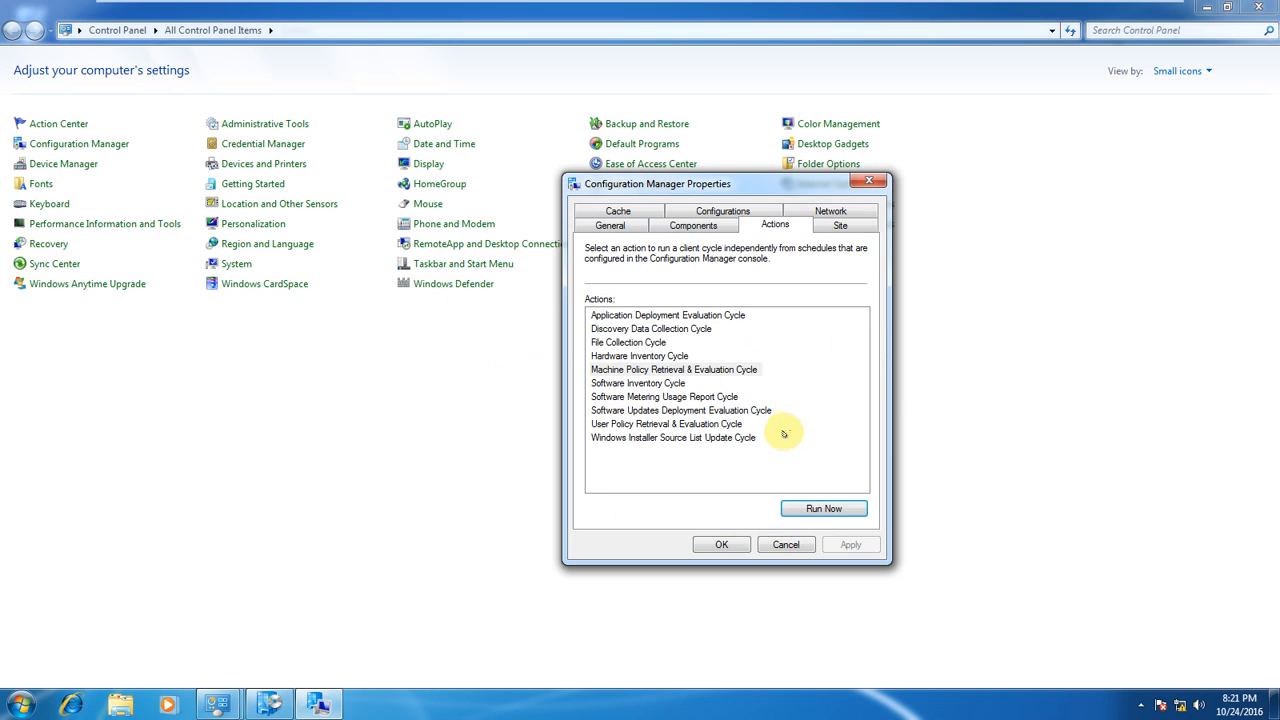
click(660, 316)
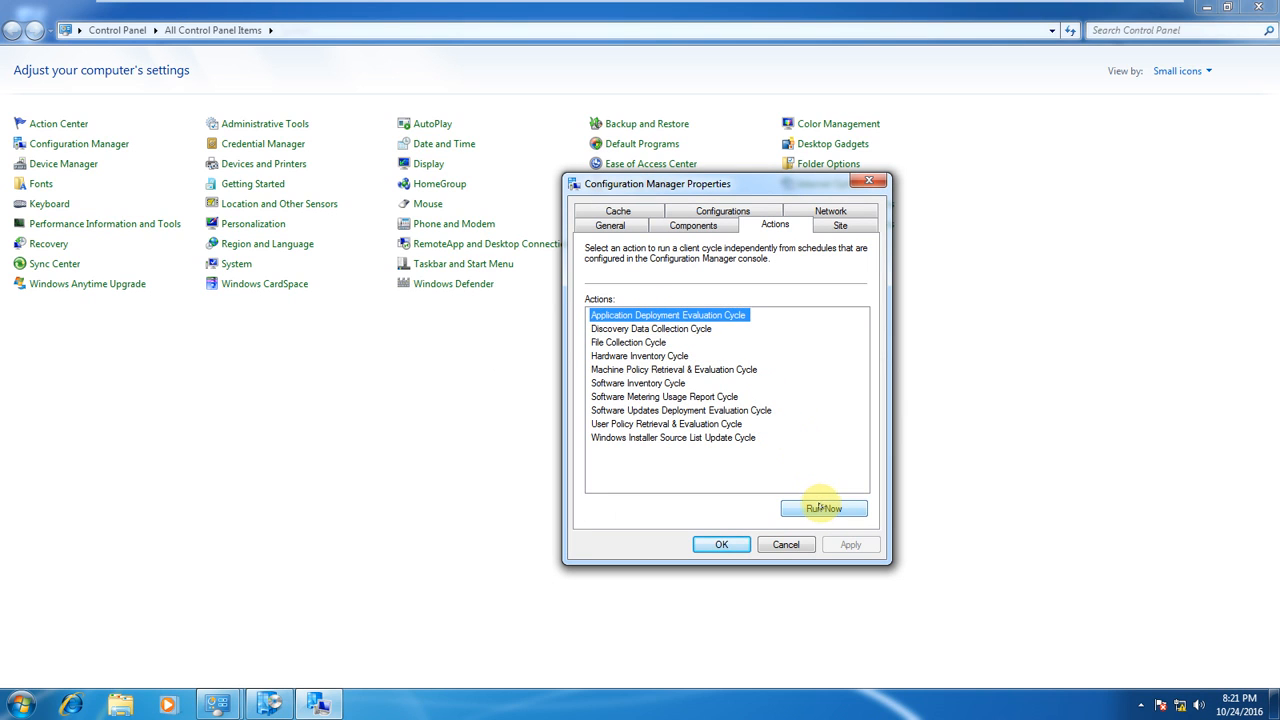
click(812, 509)
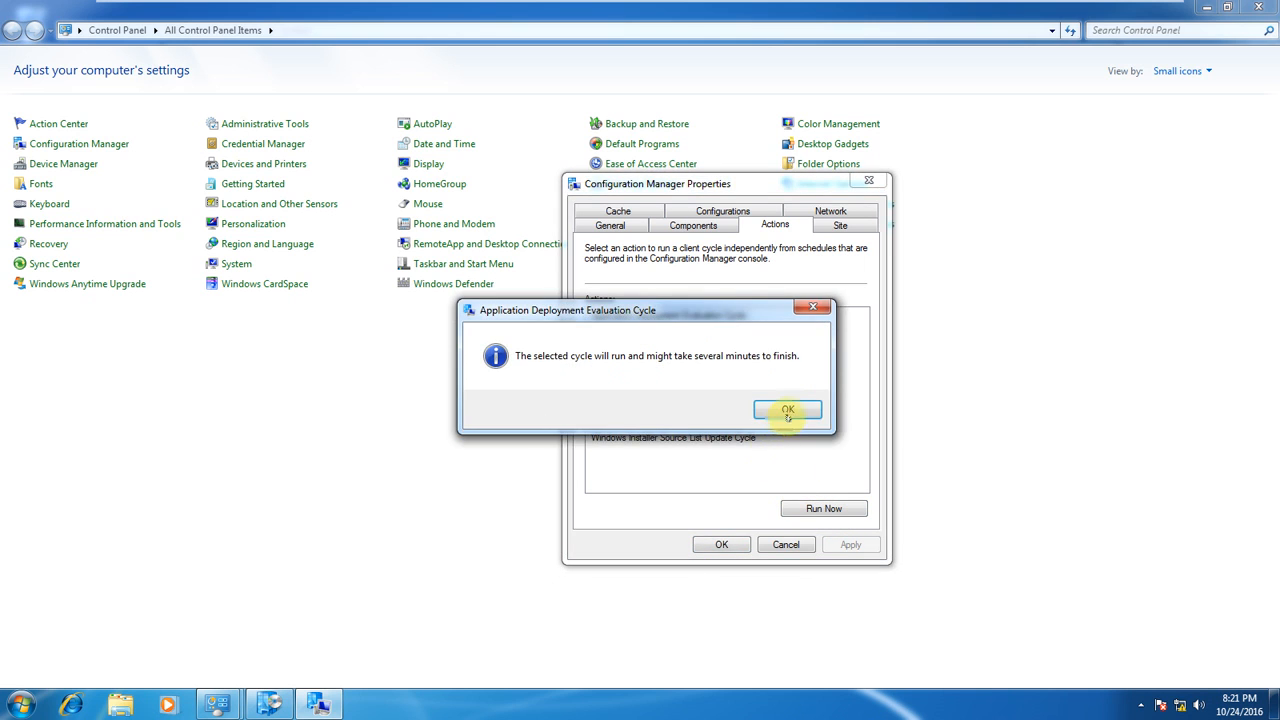
click(791, 409)
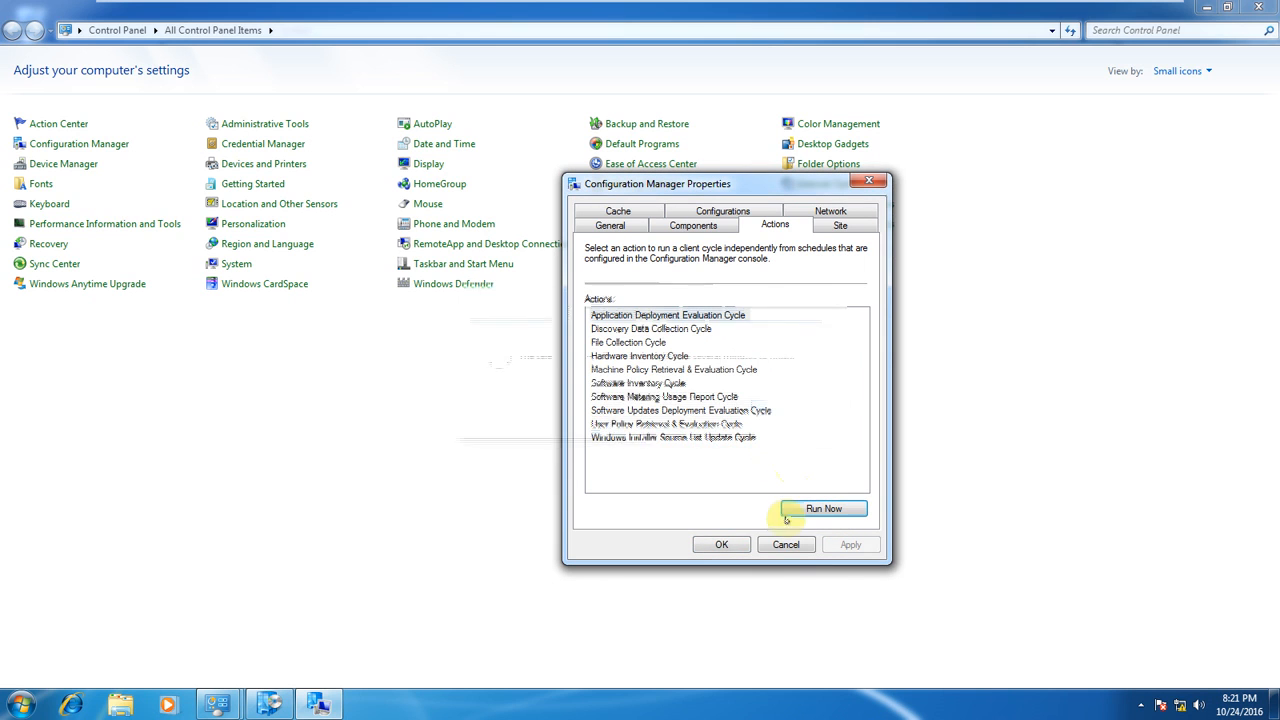
click(723, 545)
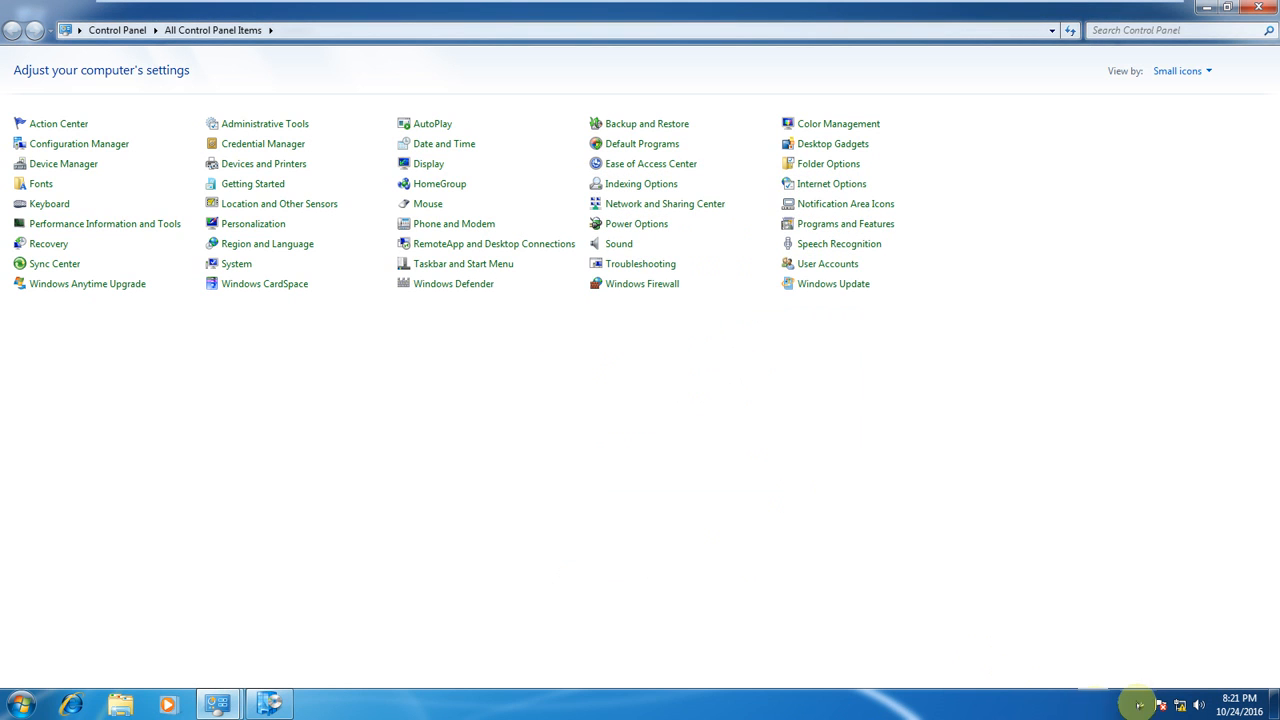
Check the hidden notification icons and Software Center's available software and installation status on Client-01 for the 7-Zip deployment
click(1139, 704)
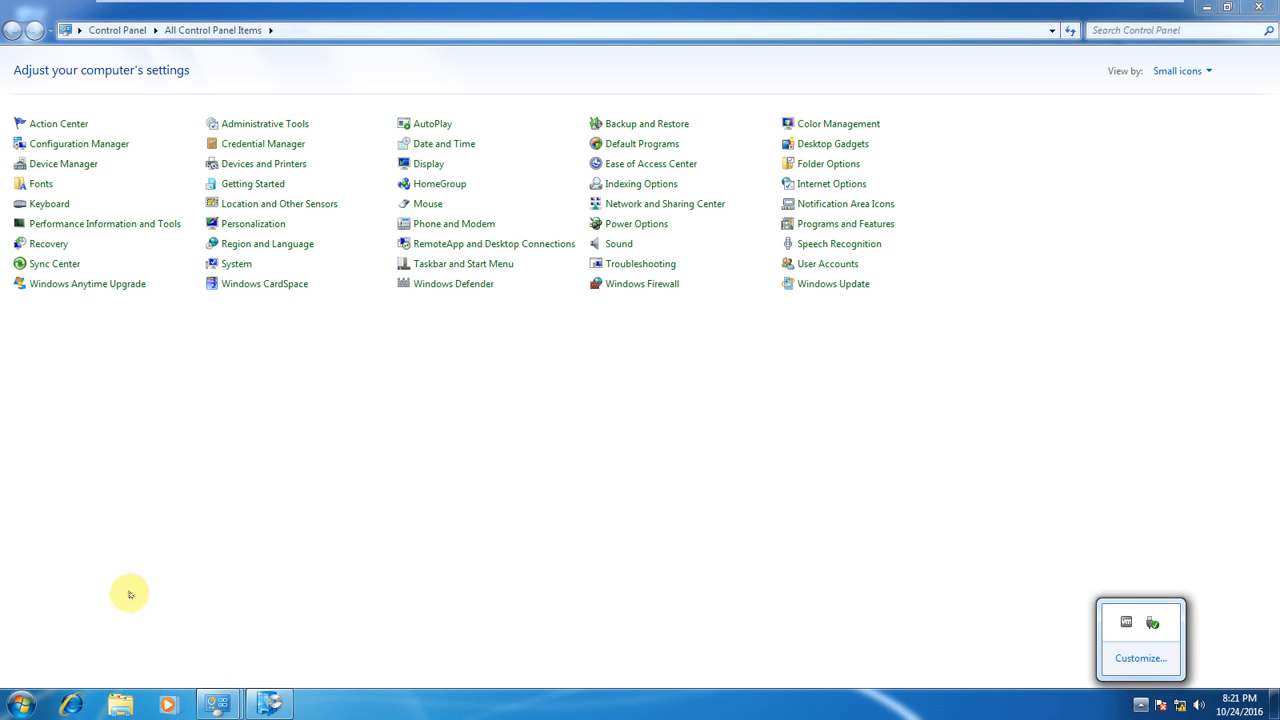
click(268, 704)
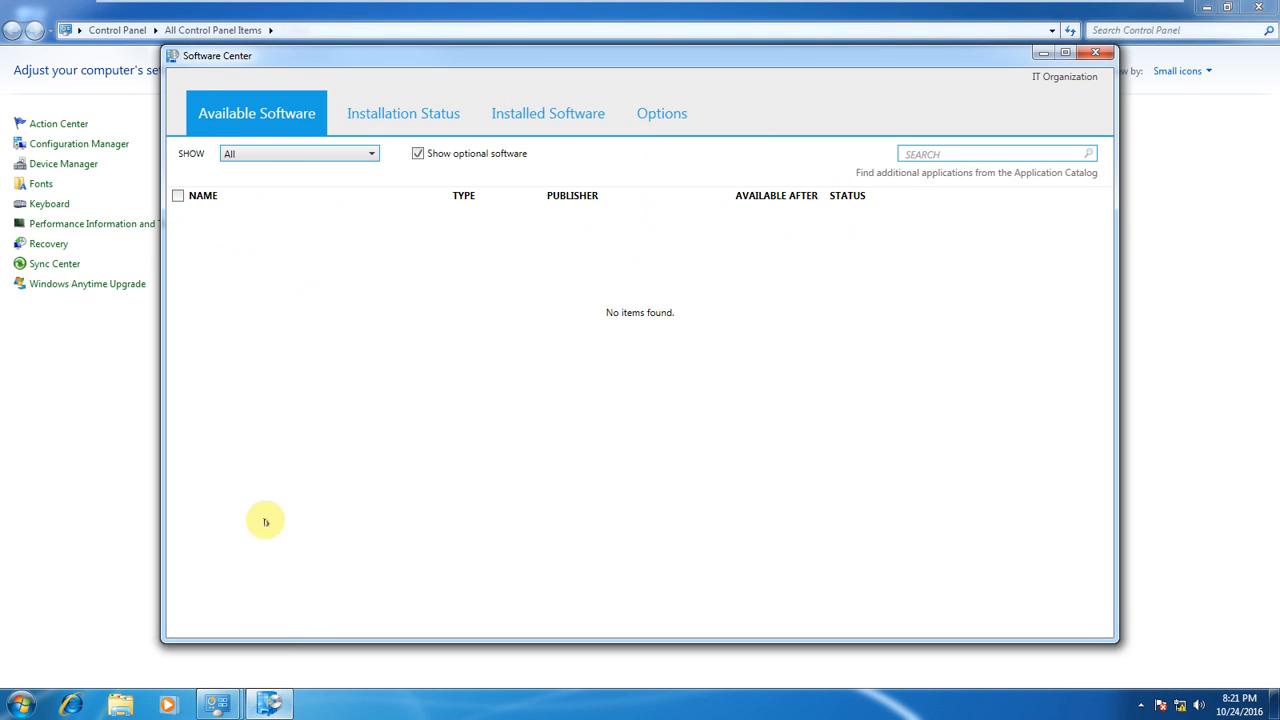
click(388, 125)
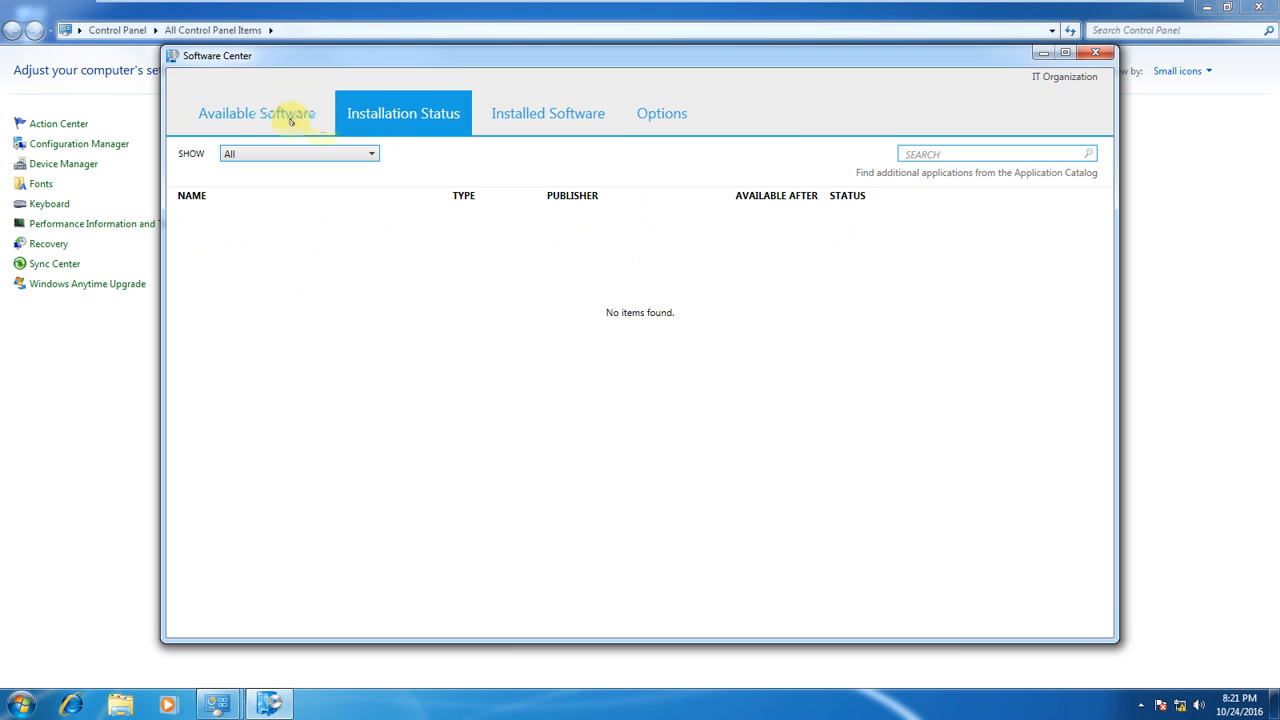
click(272, 114)
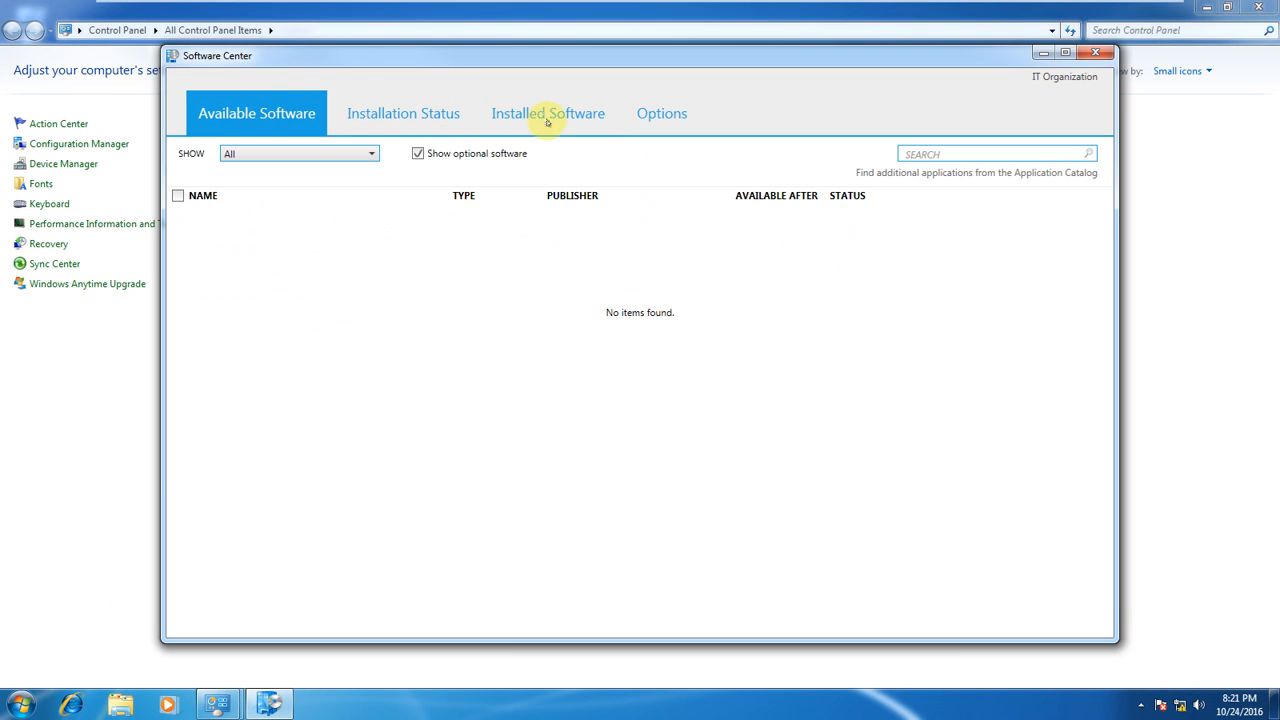
click(465, 113)
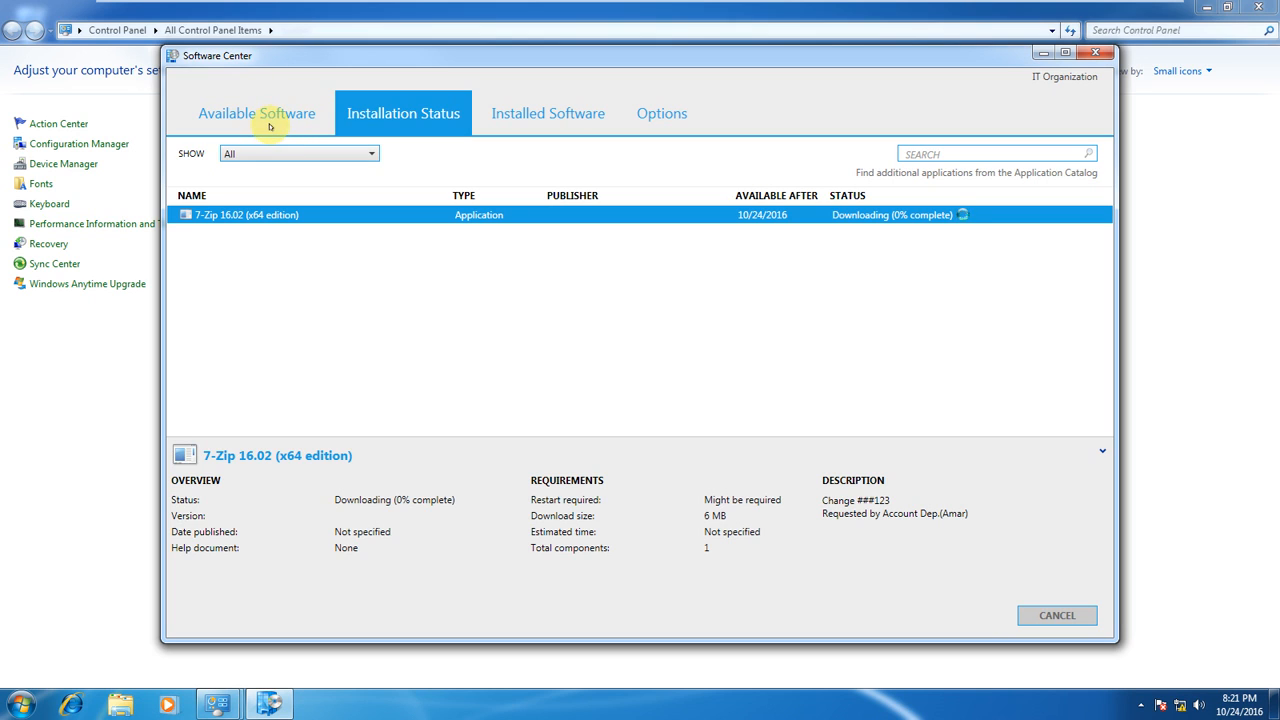
click(270, 120)
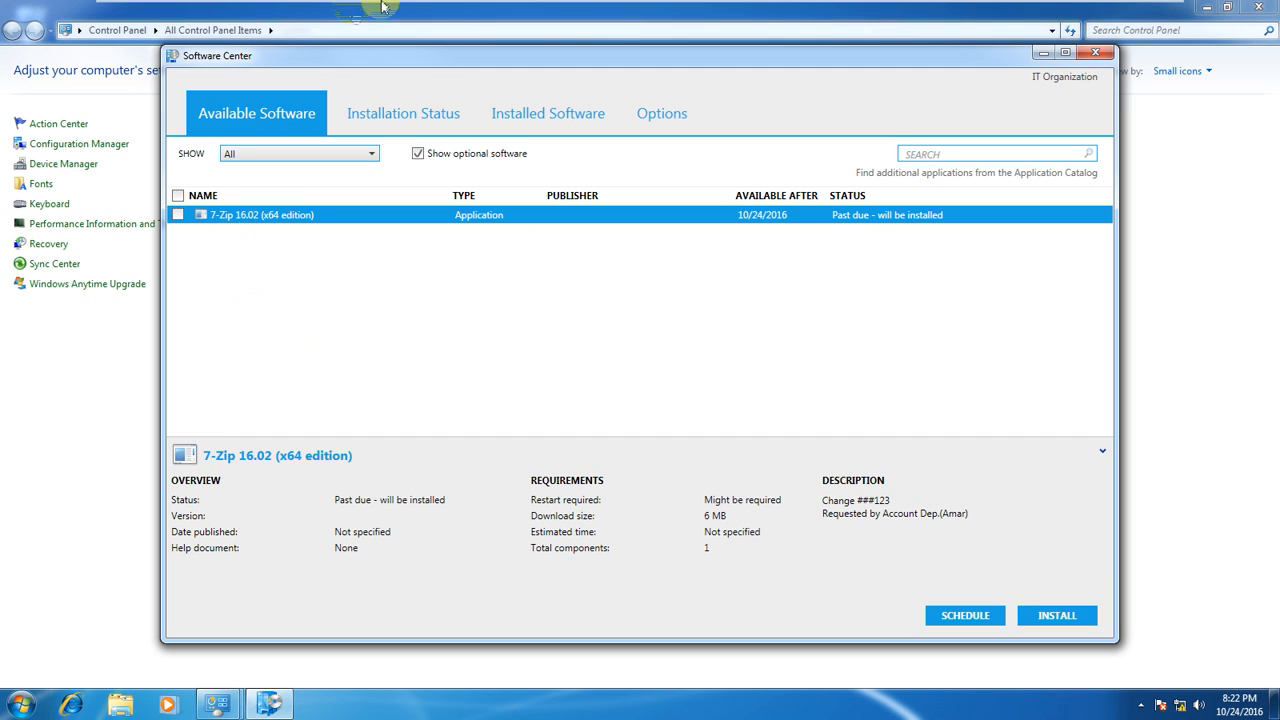
Switch to the Client-02 machine, check its hidden notification icons and Action Center messages, and launch Software Center from the Microsoft System Center 2012 R2 programs
mouse_move(384, 8)
click(480, 11)
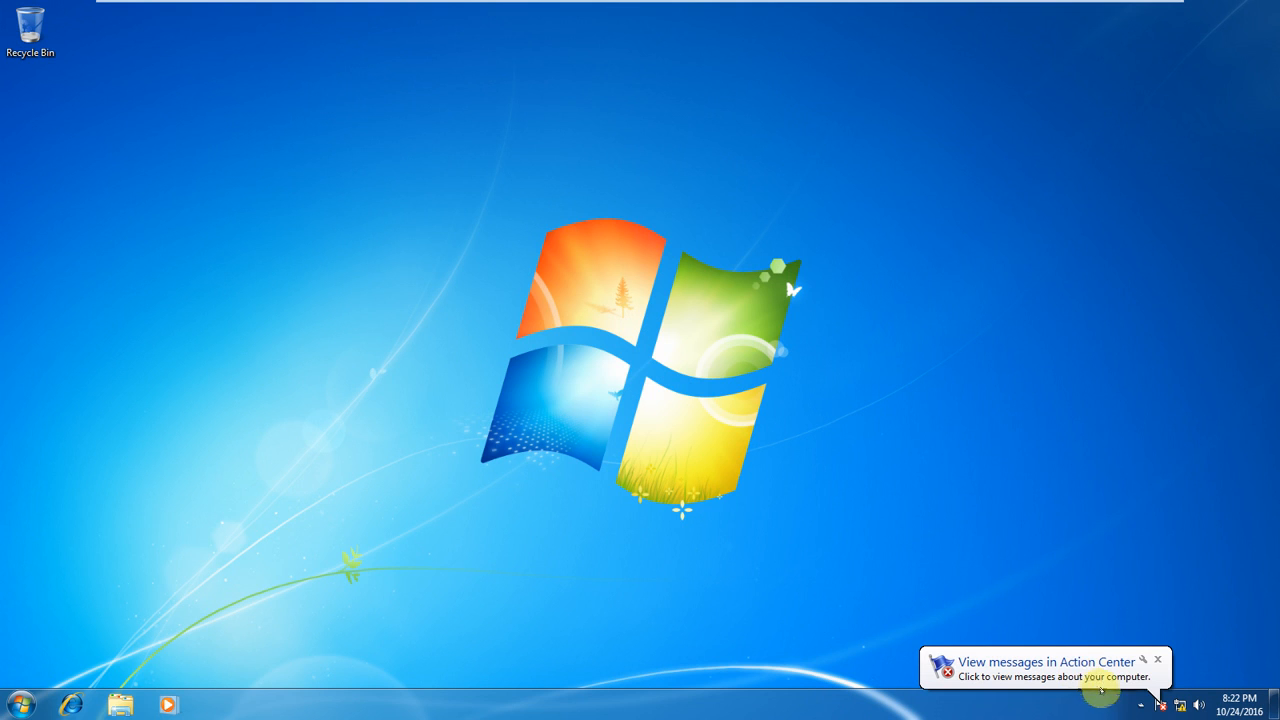
click(1141, 705)
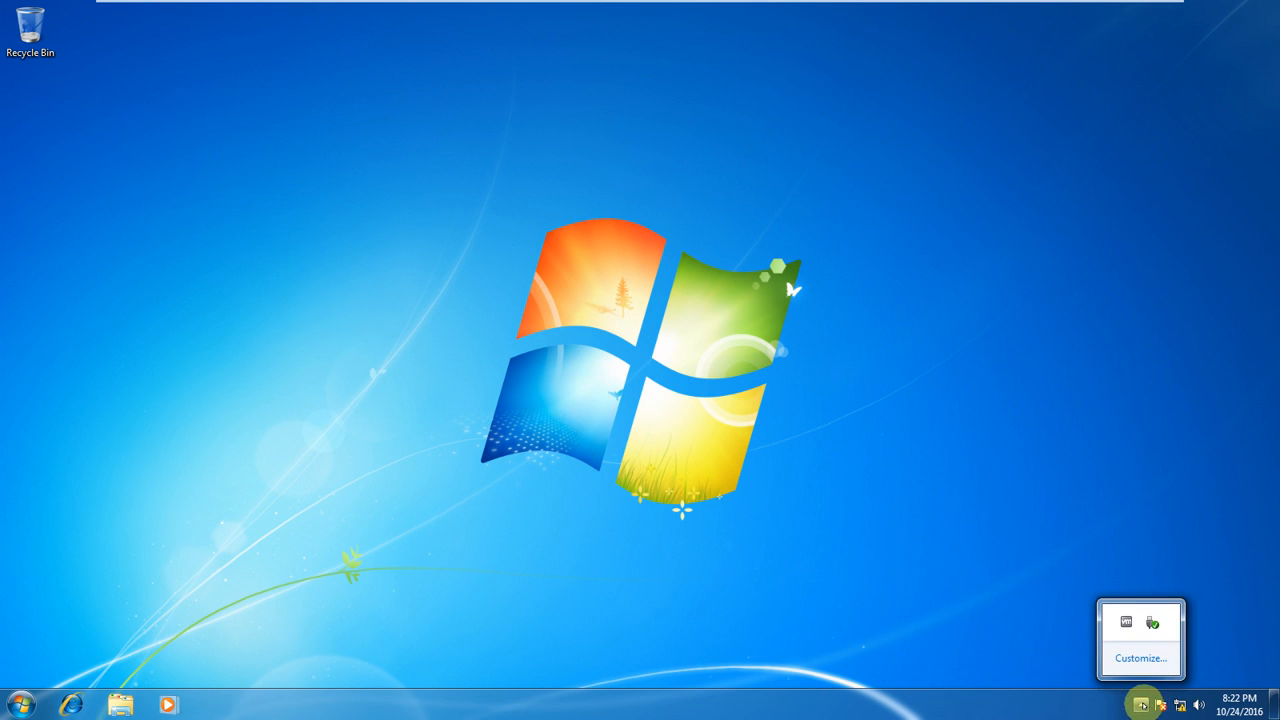
click(1158, 704)
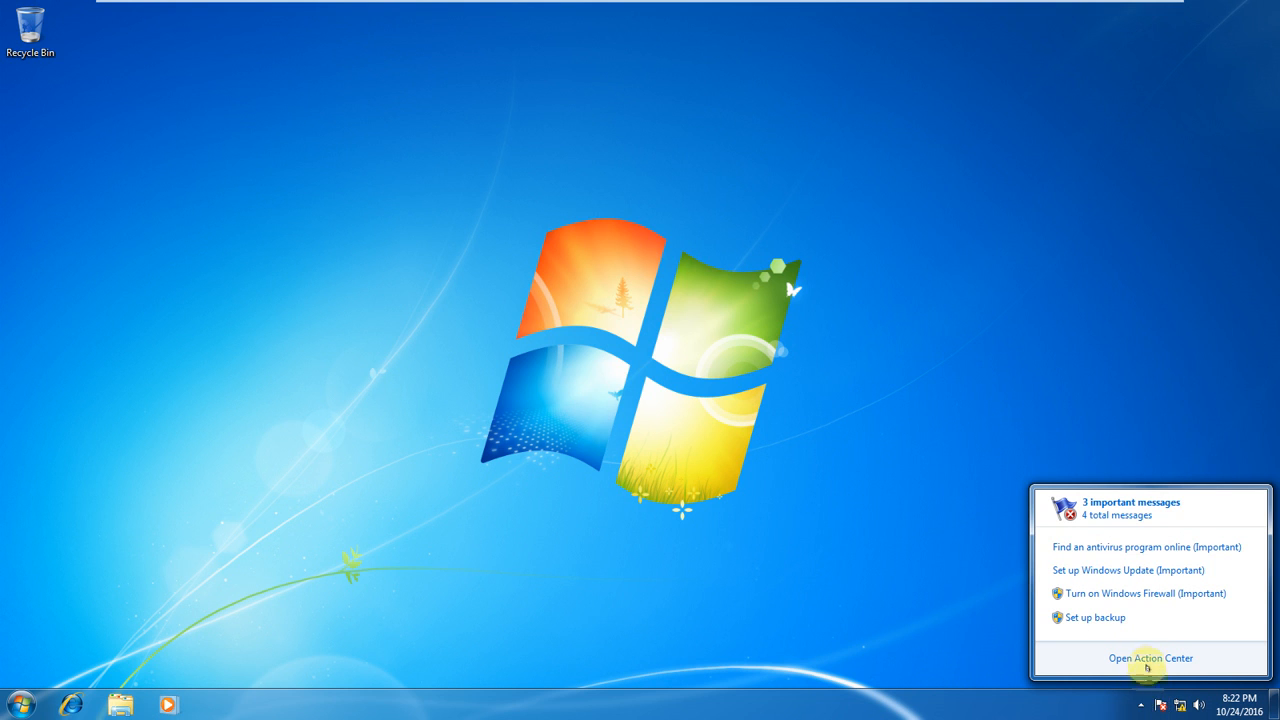
click(21, 704)
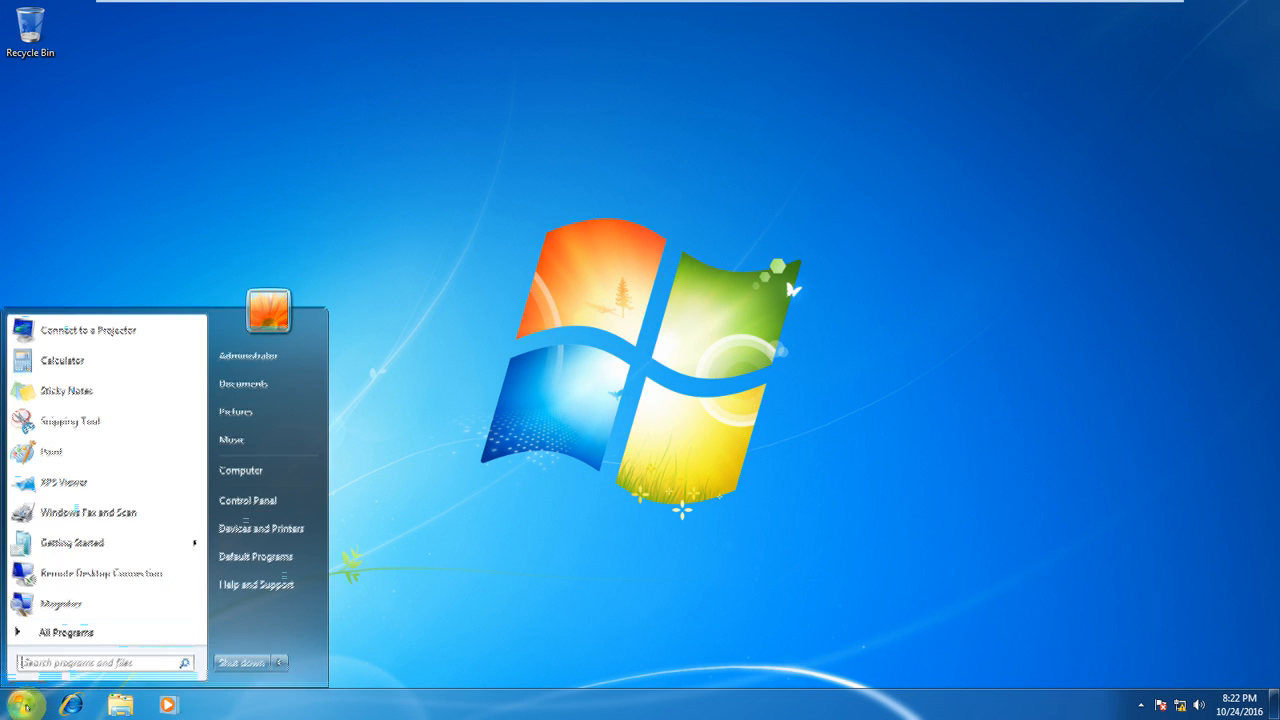
click(60, 632)
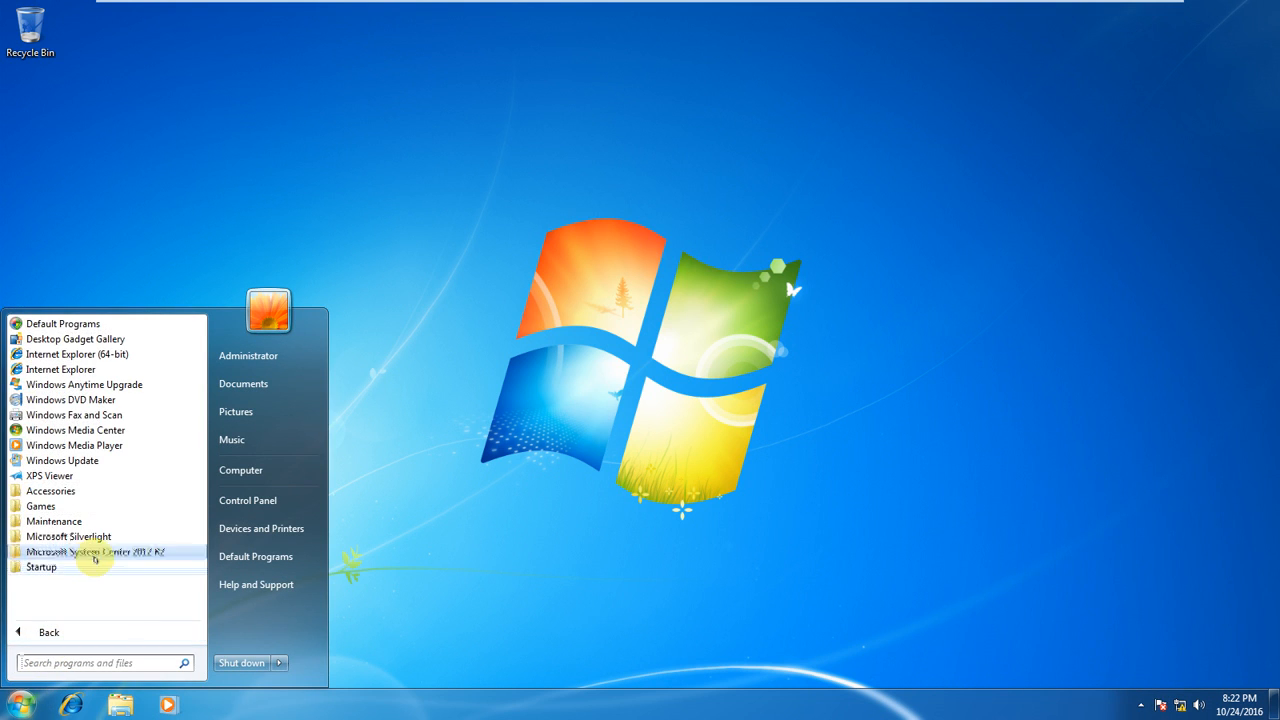
click(97, 552)
click(100, 582)
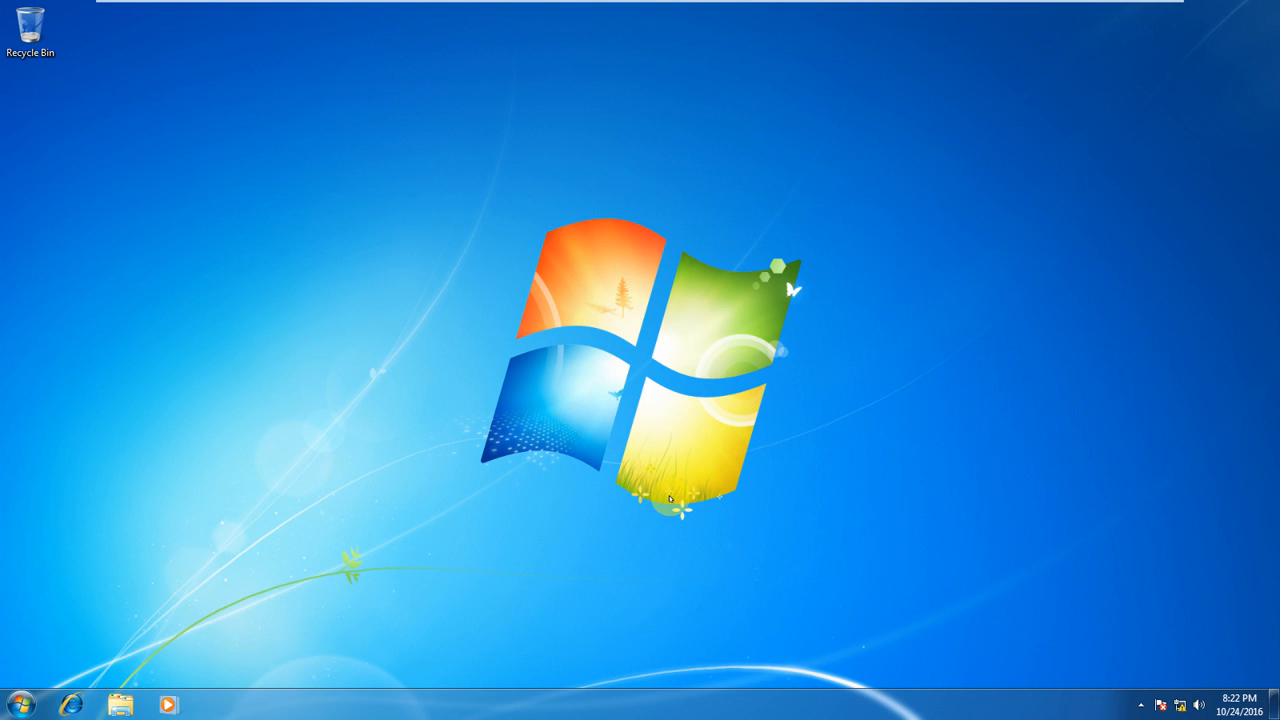
Return to the Client-01 machine and install the selected 7-Zip 16.02 (x64 edition) application from Software Center's available software
mouse_move(570, 5)
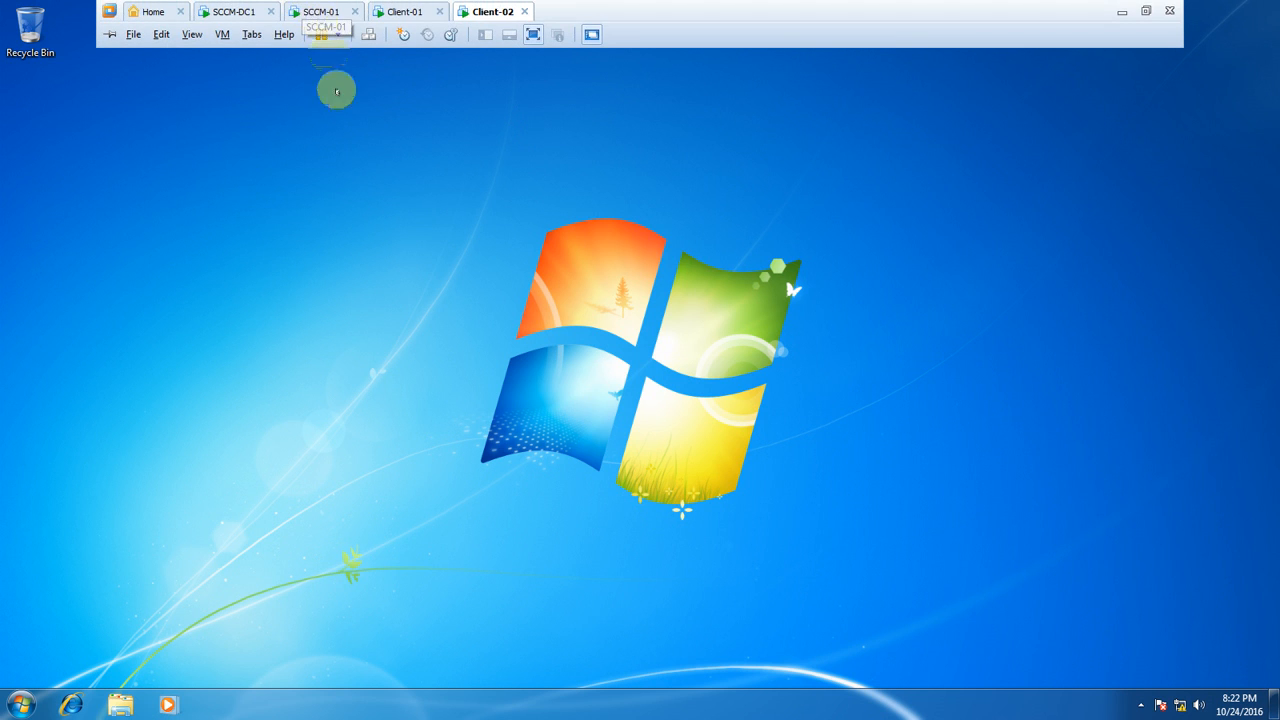
click(397, 12)
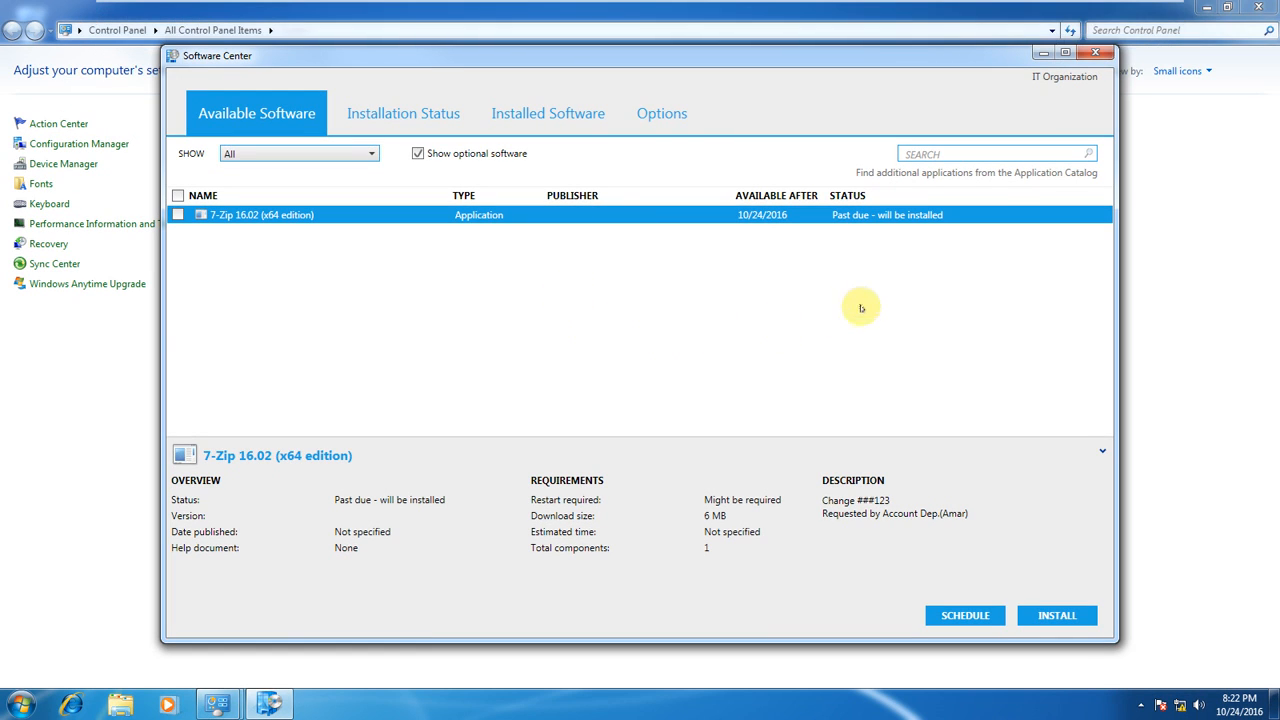
click(178, 214)
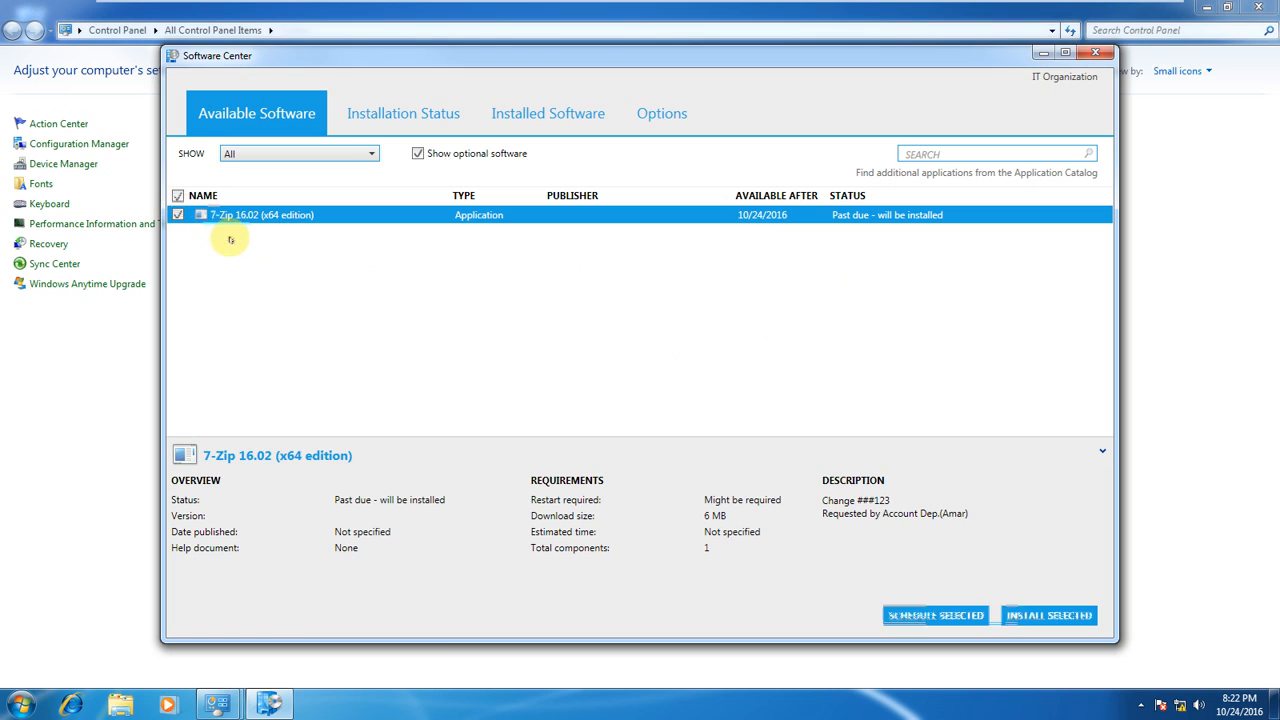
click(1044, 615)
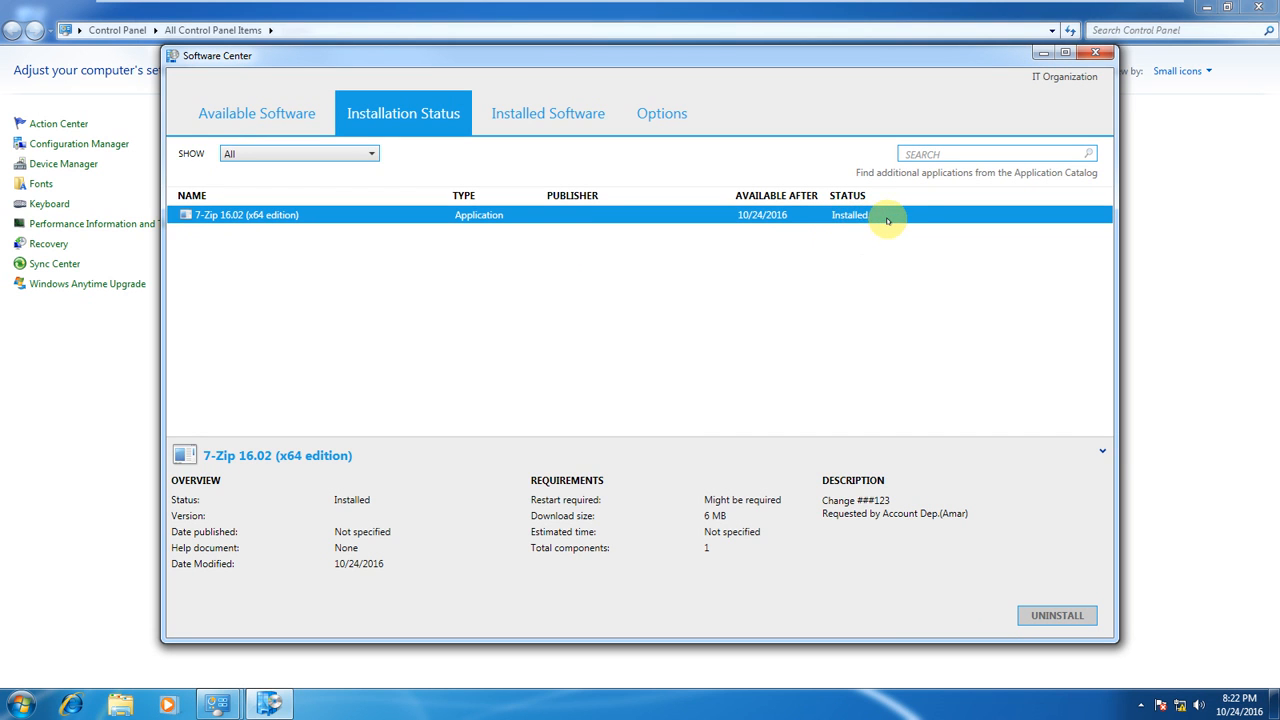
Minimize Software Center on Client-01, open Programs and Features through the Run dialog and look for 7-Zip among the installed programs
click(1043, 54)
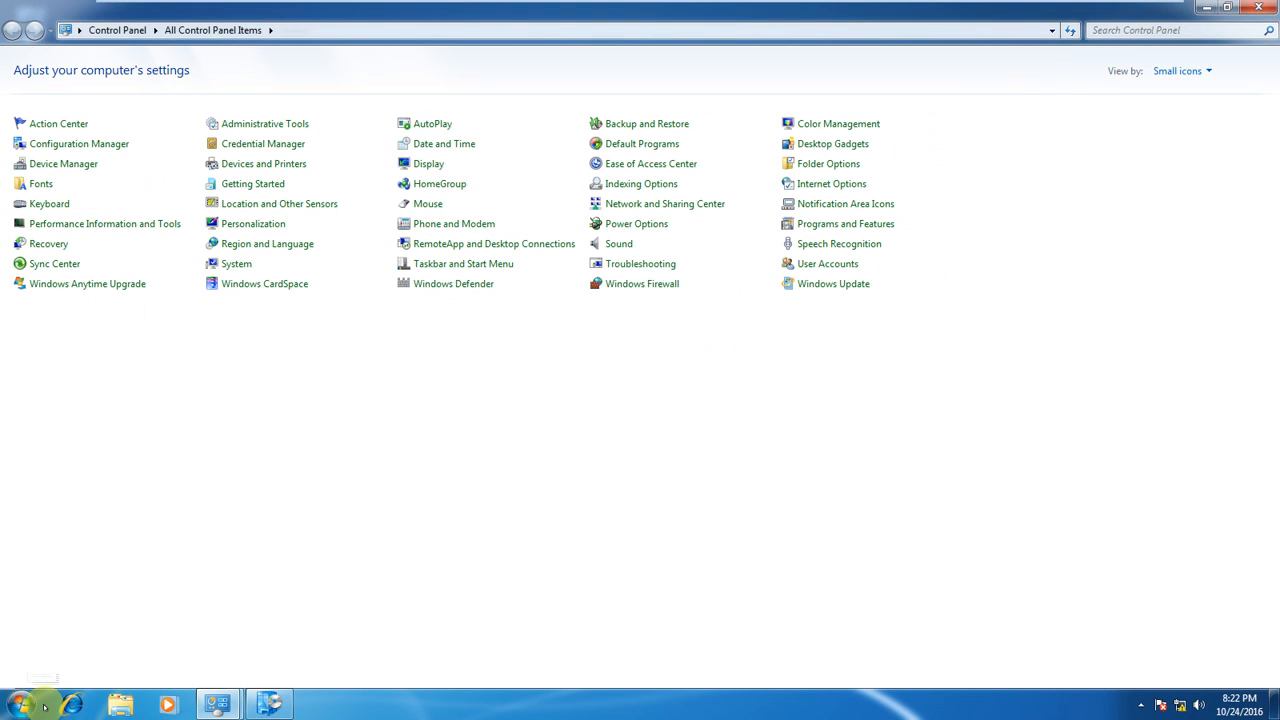
key(super+r)
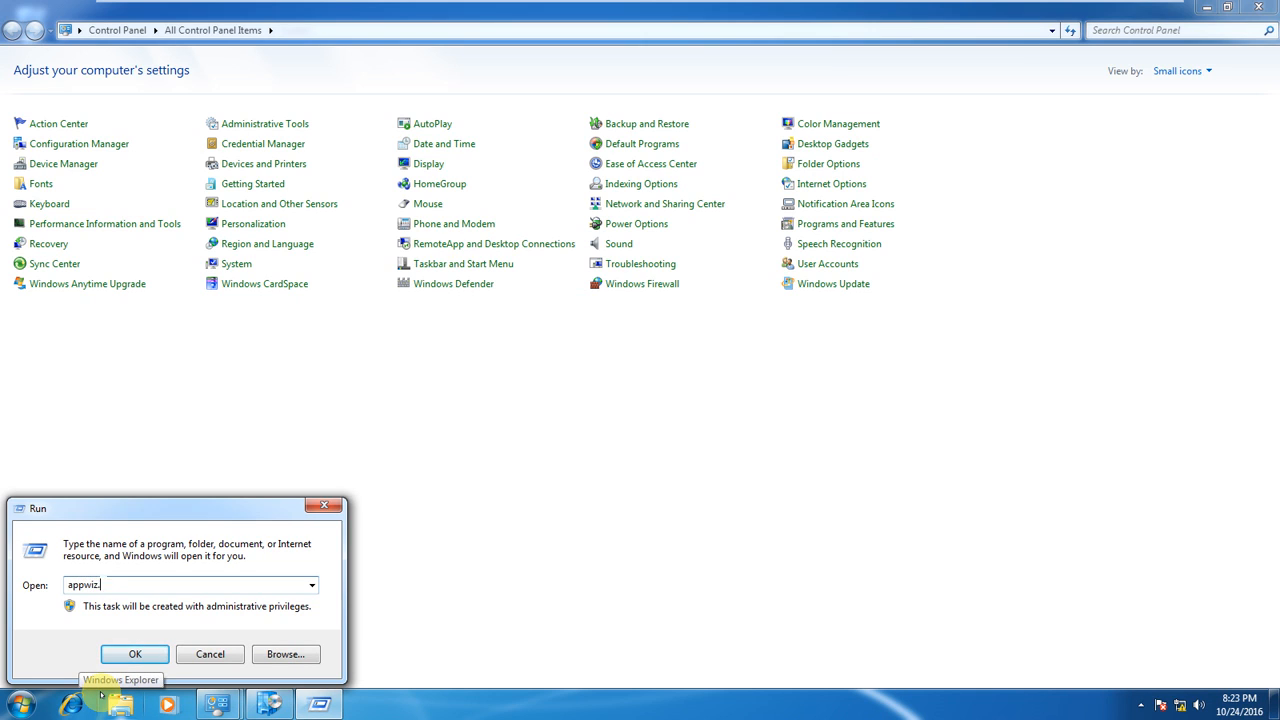
key(Return)
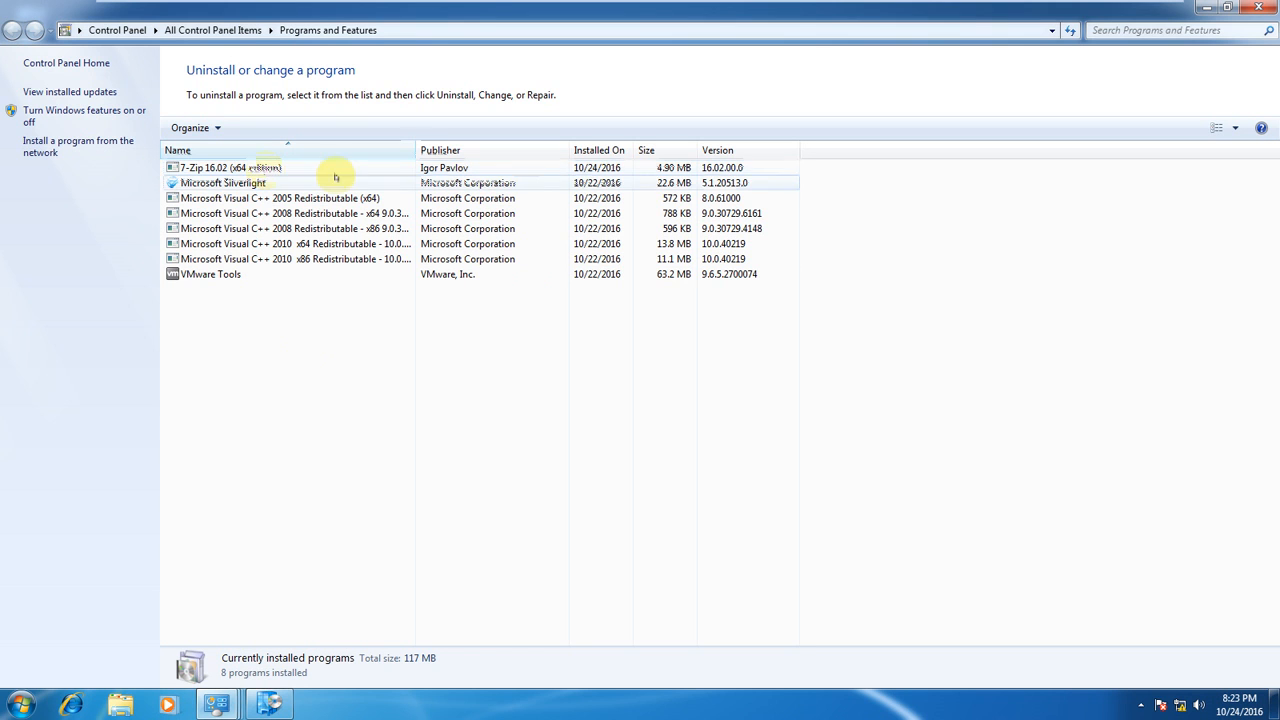
Switch to the Client-02 machine, run the command control to open Control Panel, and open the Configuration Manager client properties
mouse_move(486, 8)
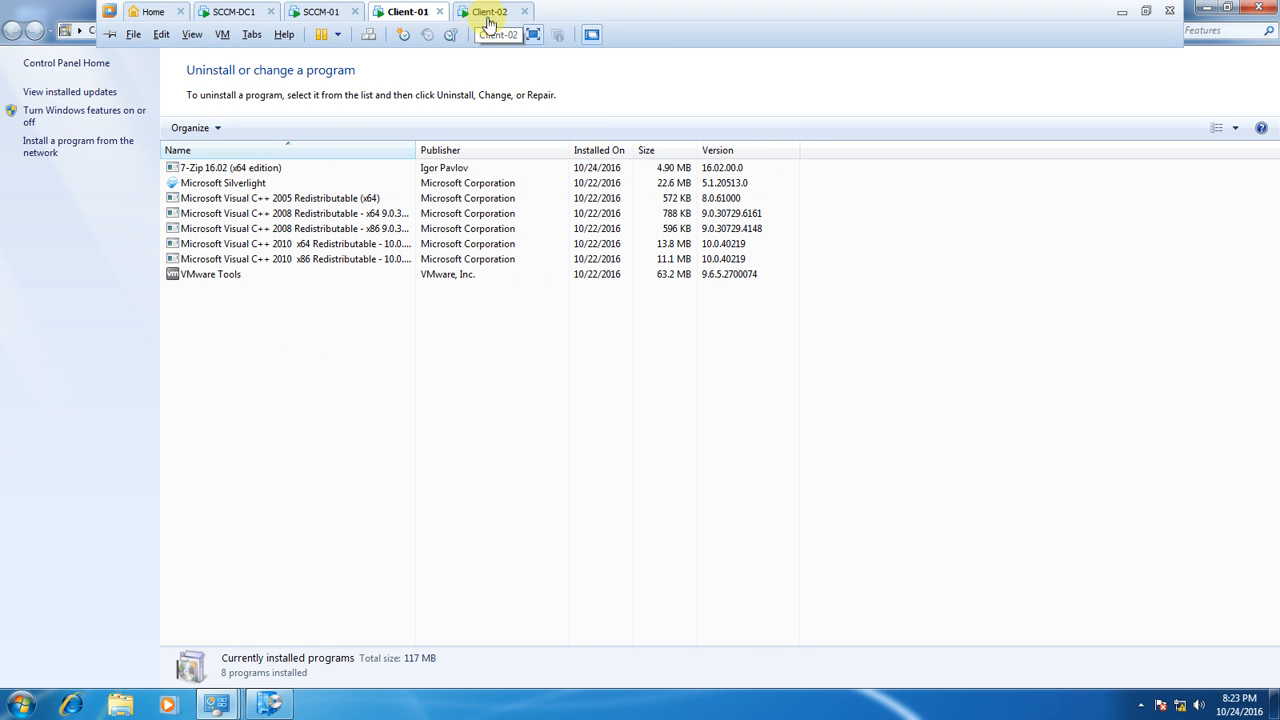
click(488, 20)
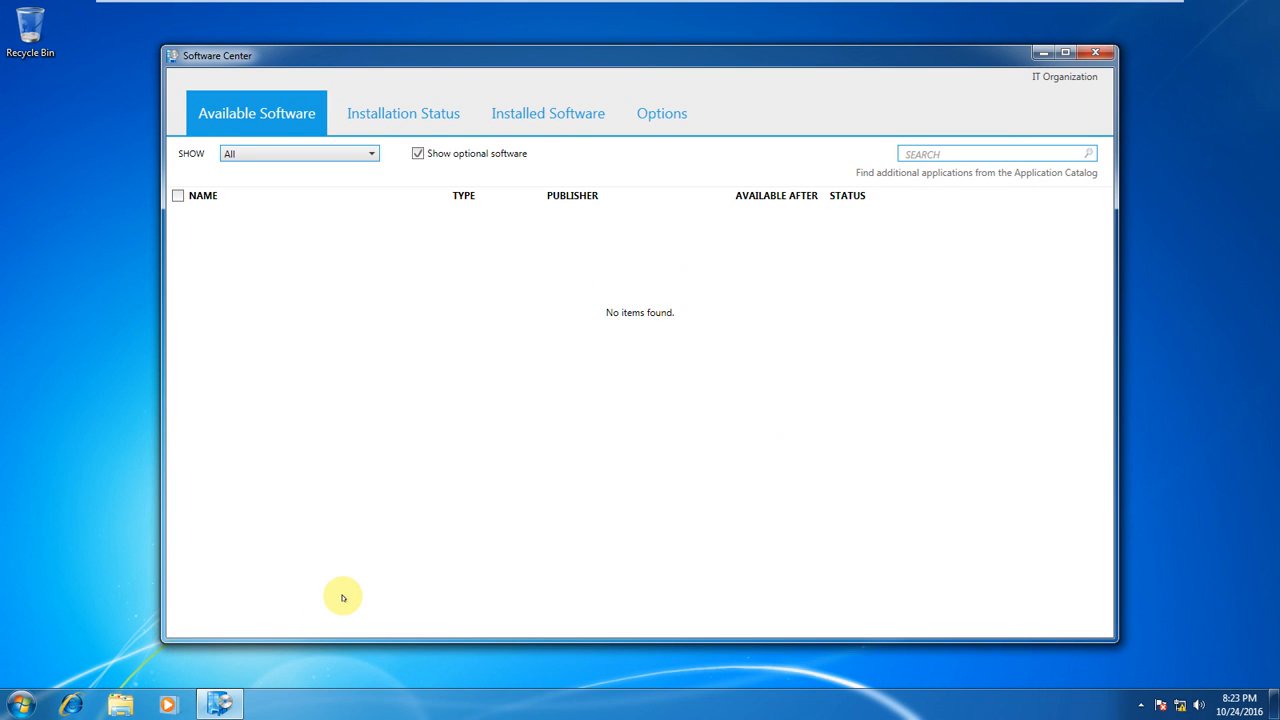
key(super+r)
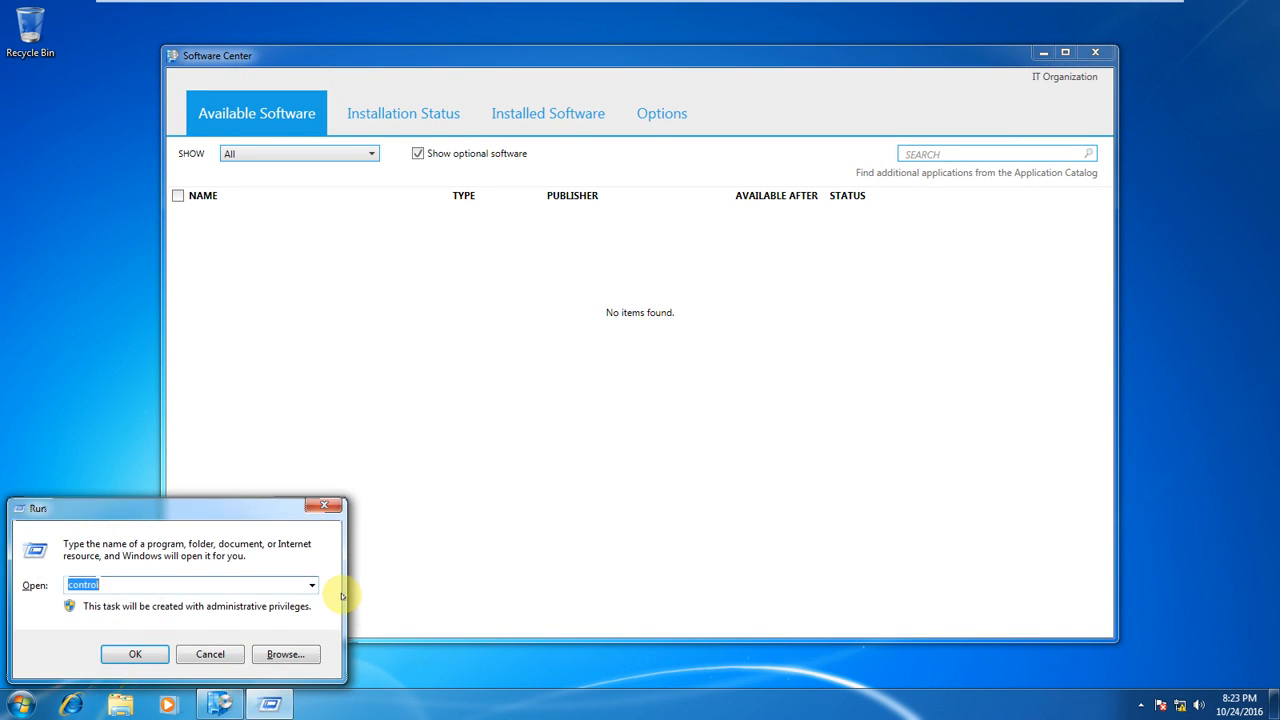
key(Return)
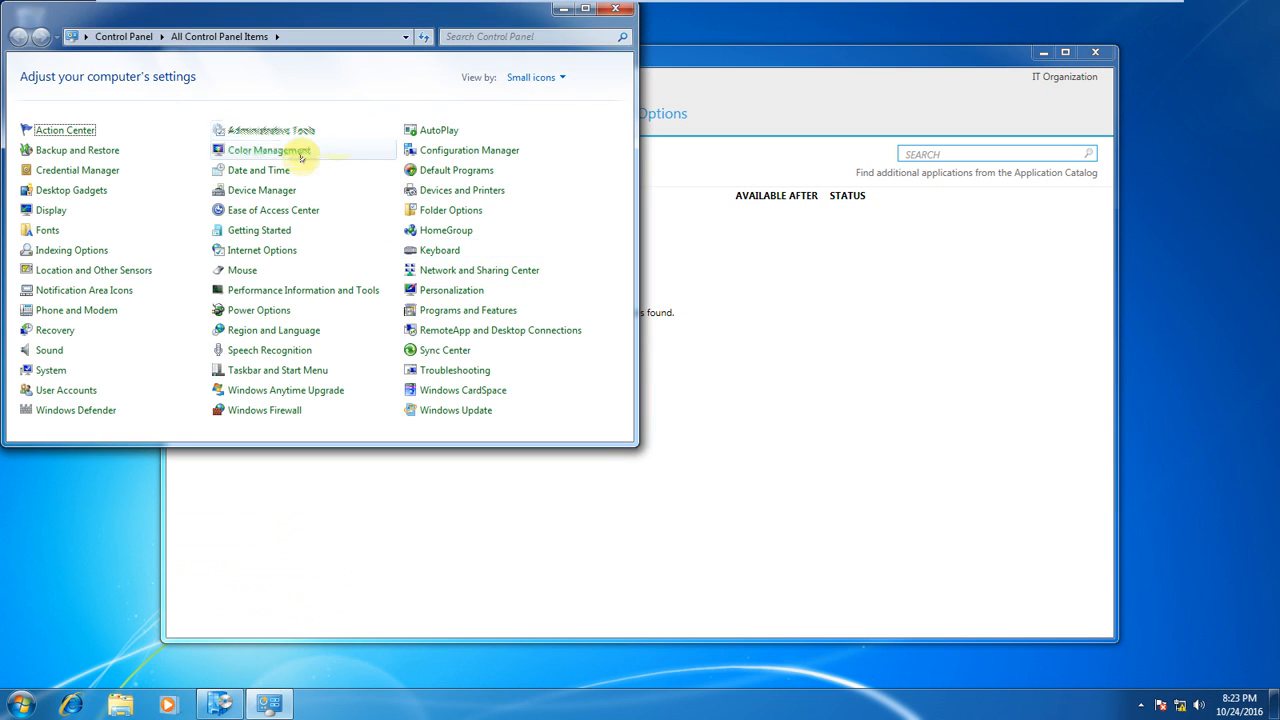
click(471, 155)
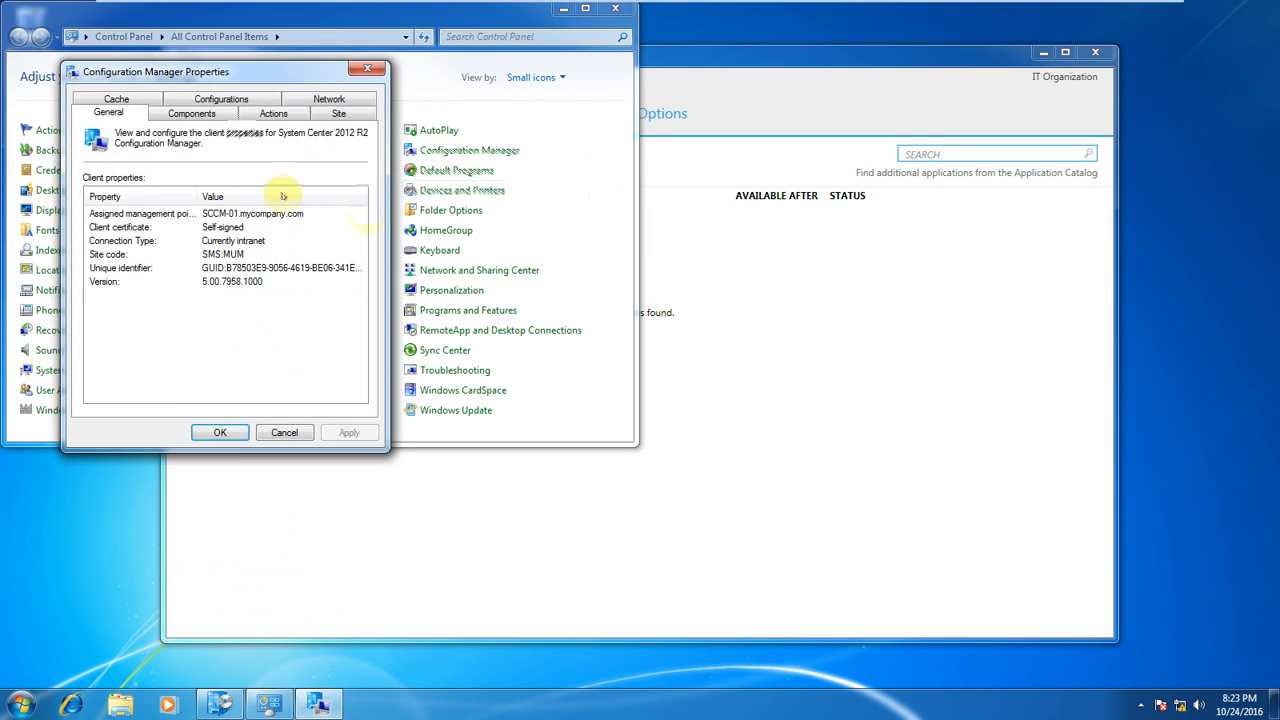
Run the Machine Policy Retrieval & Evaluation Cycle from the client actions on Client-02 and acknowledge its notice
click(273, 112)
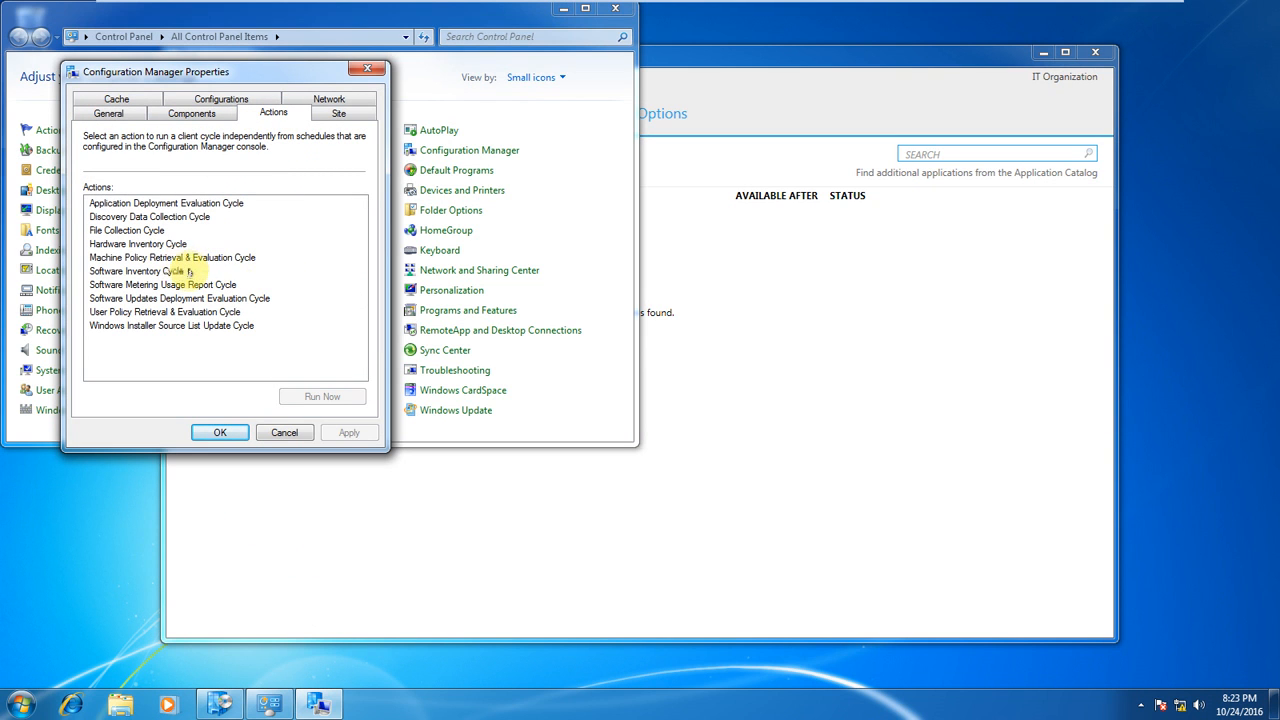
click(208, 259)
click(322, 396)
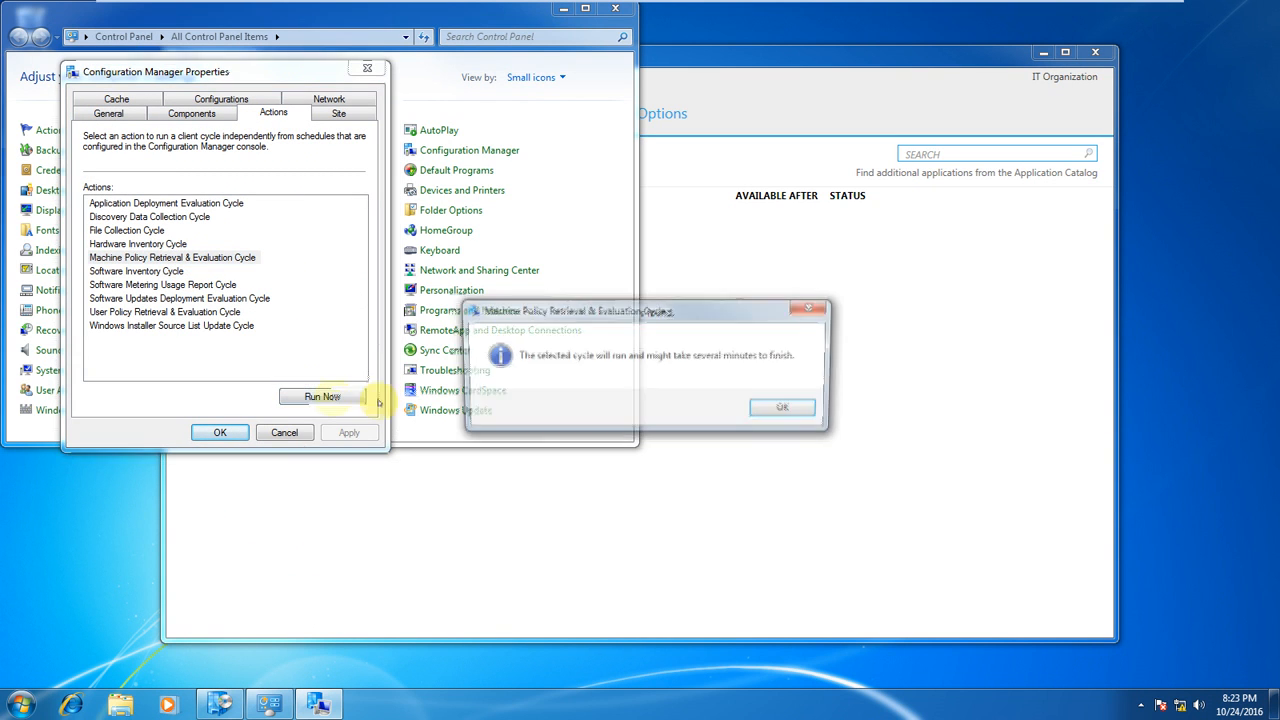
click(789, 408)
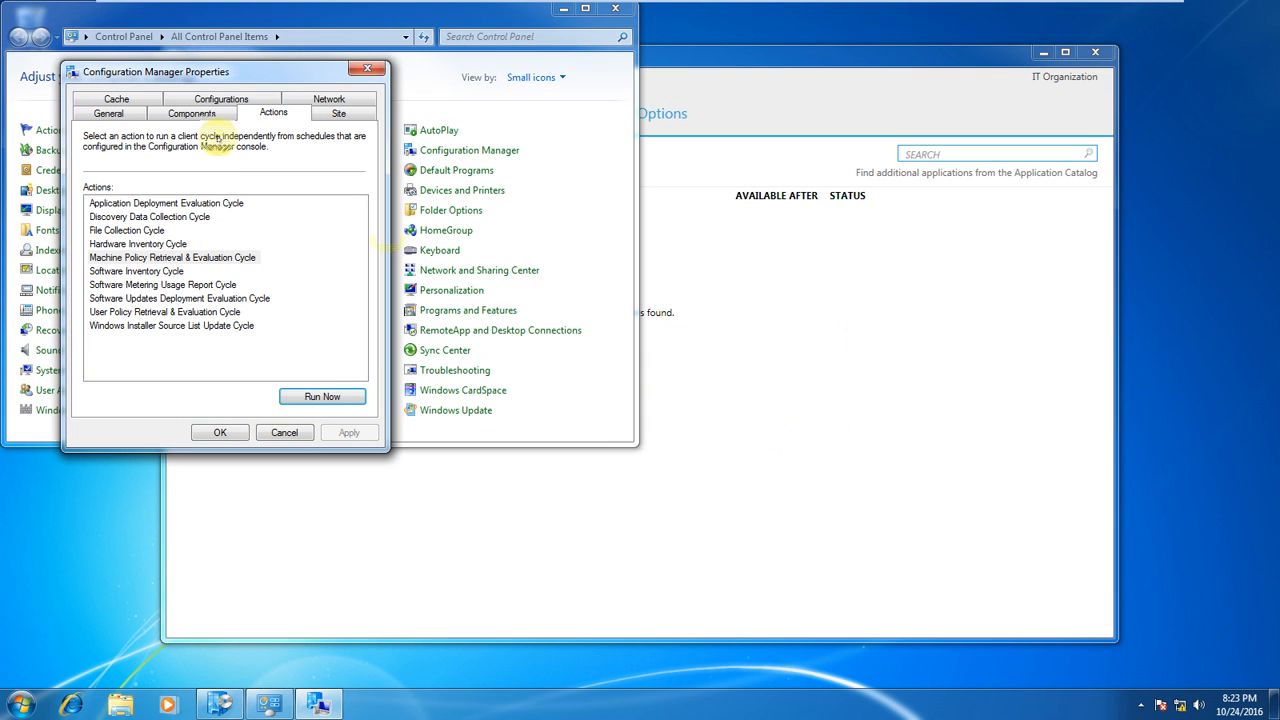
Run the Application Deployment Evaluation Cycle on Client-02, acknowledge its notice, and put away the client properties and Control Panel
click(168, 203)
click(323, 397)
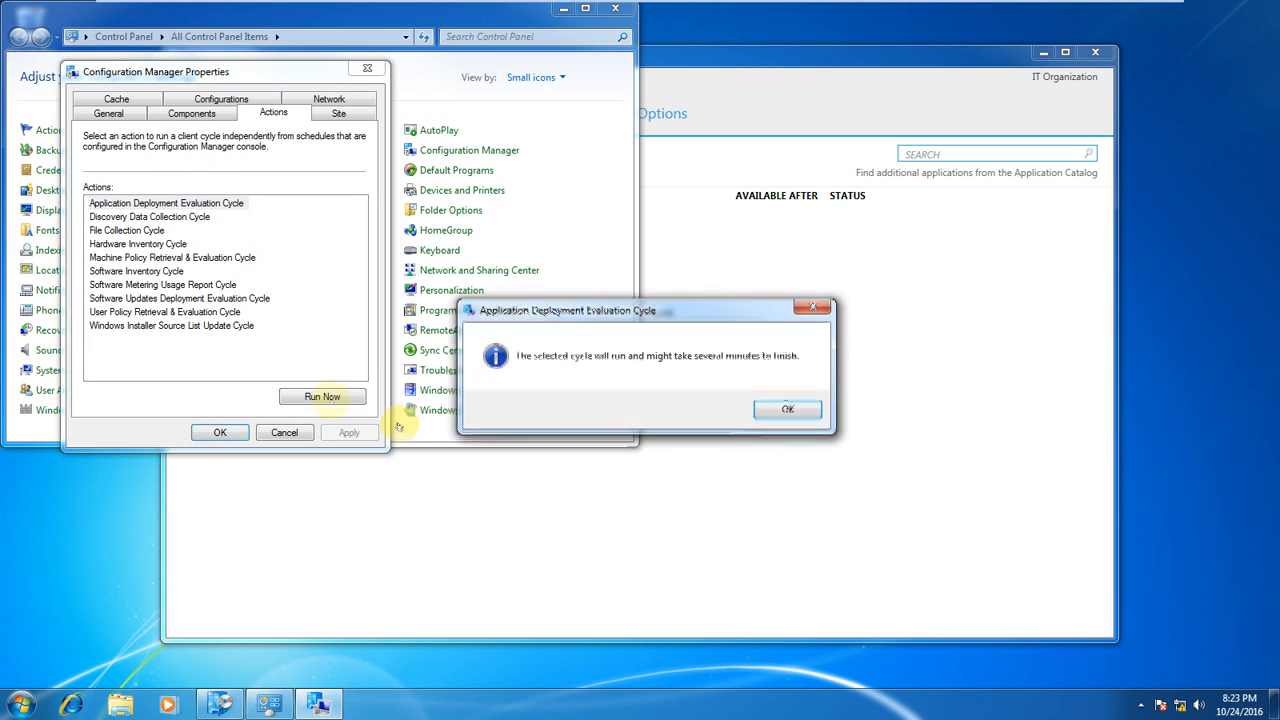
click(786, 408)
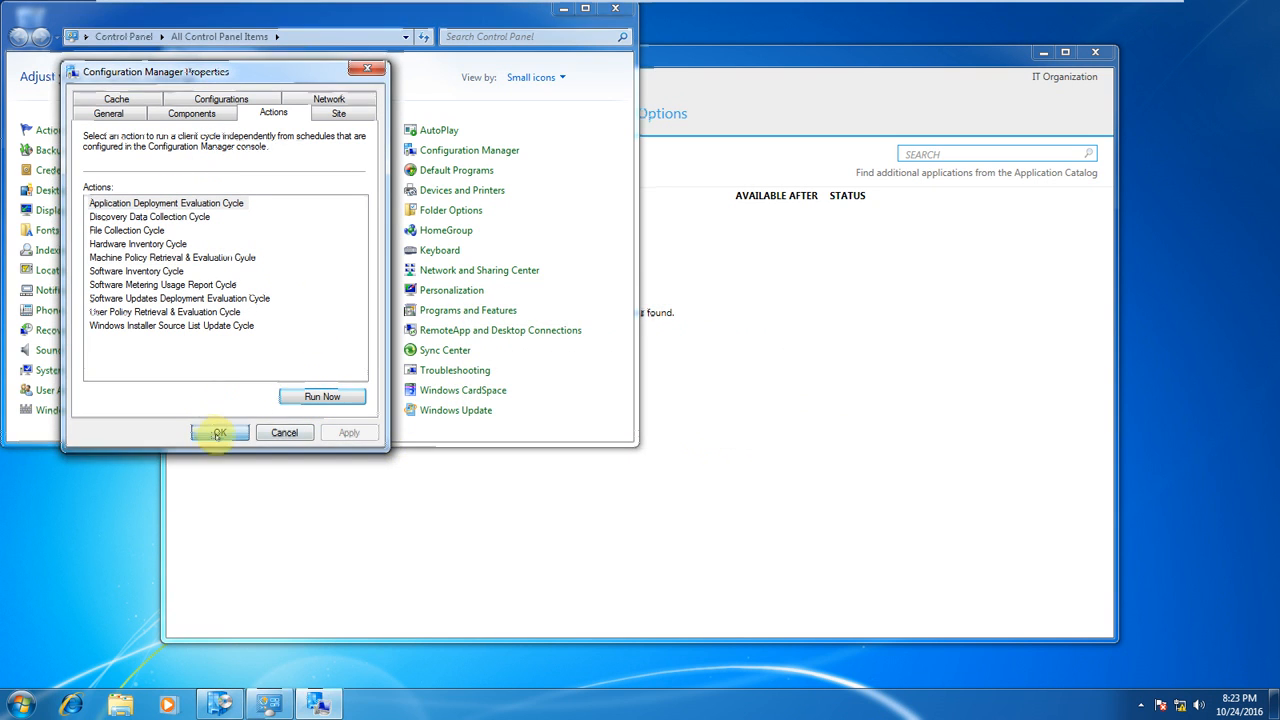
click(207, 433)
click(558, 8)
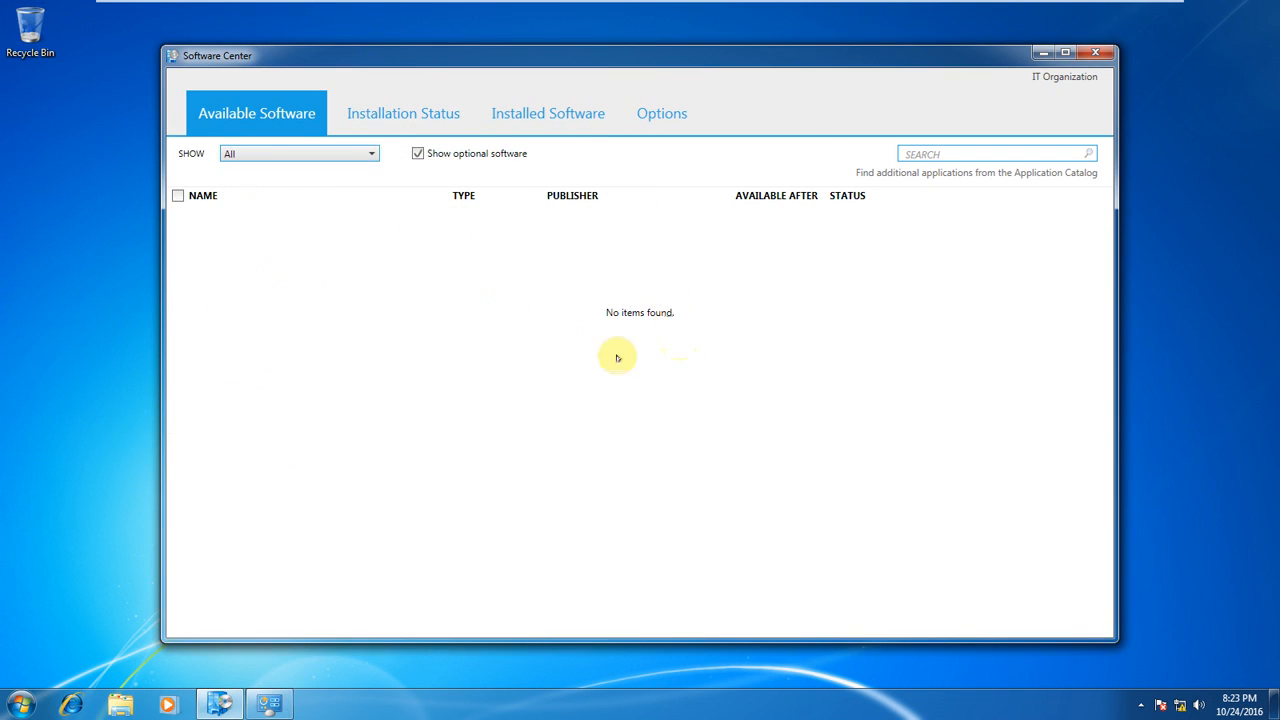
Check Software Center's available software, installed software and installation status on Client-02 for the 7-Zip 16.02 (x64 edition) deployment
click(421, 123)
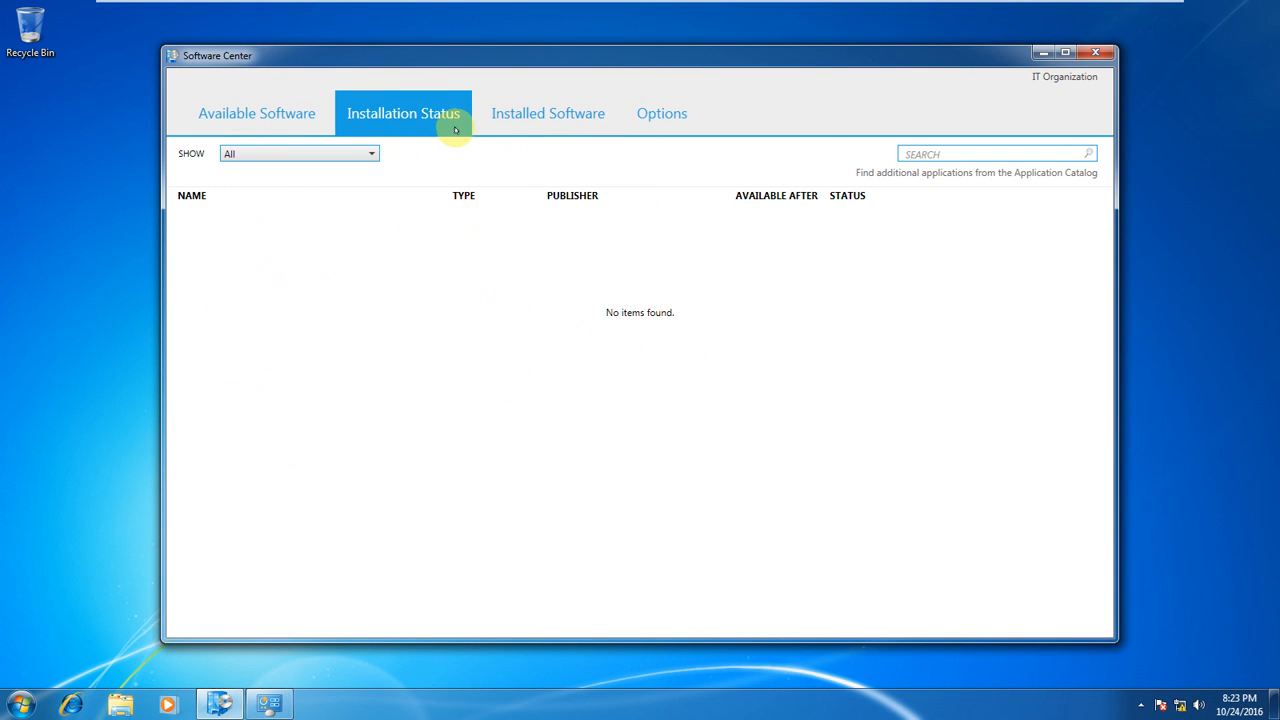
click(279, 112)
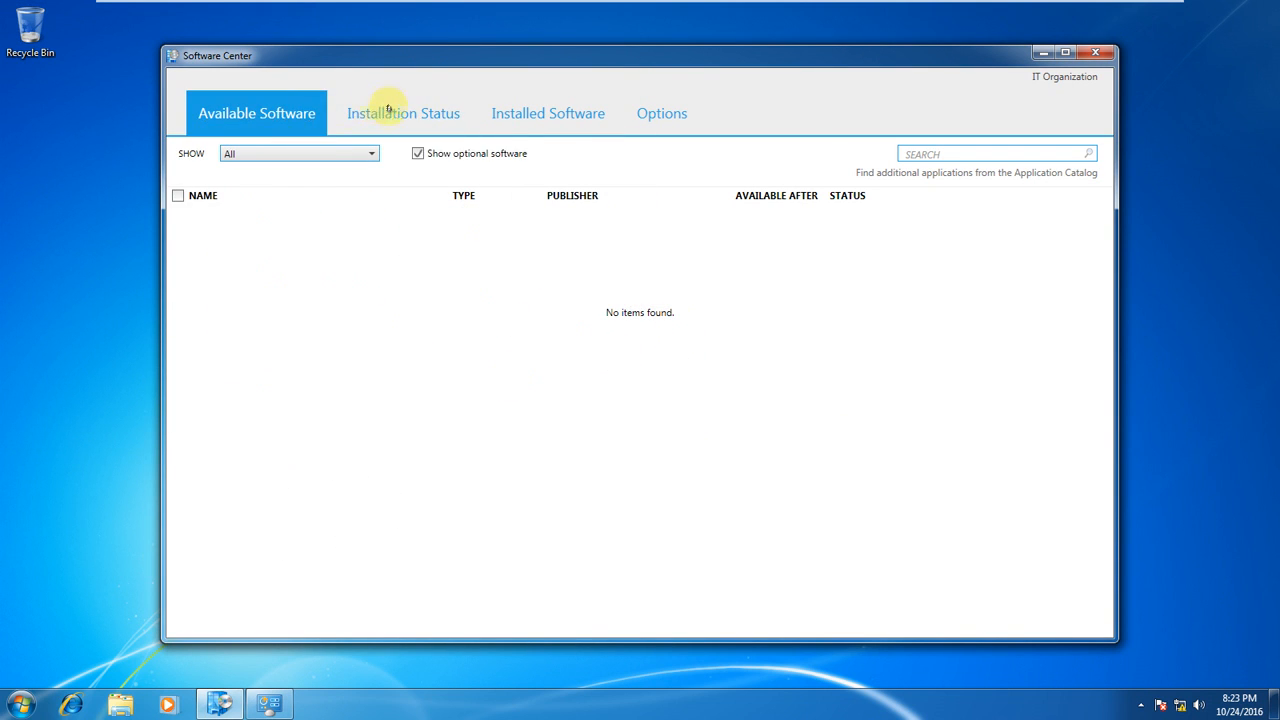
click(386, 110)
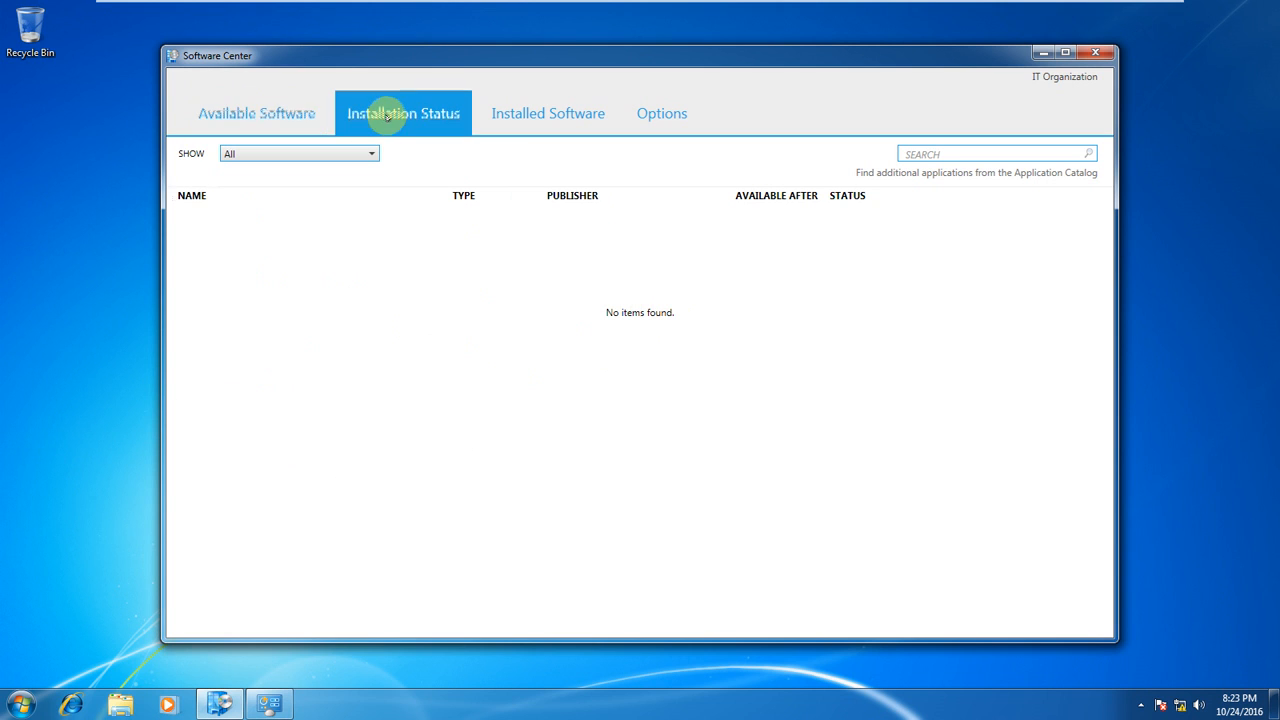
click(294, 110)
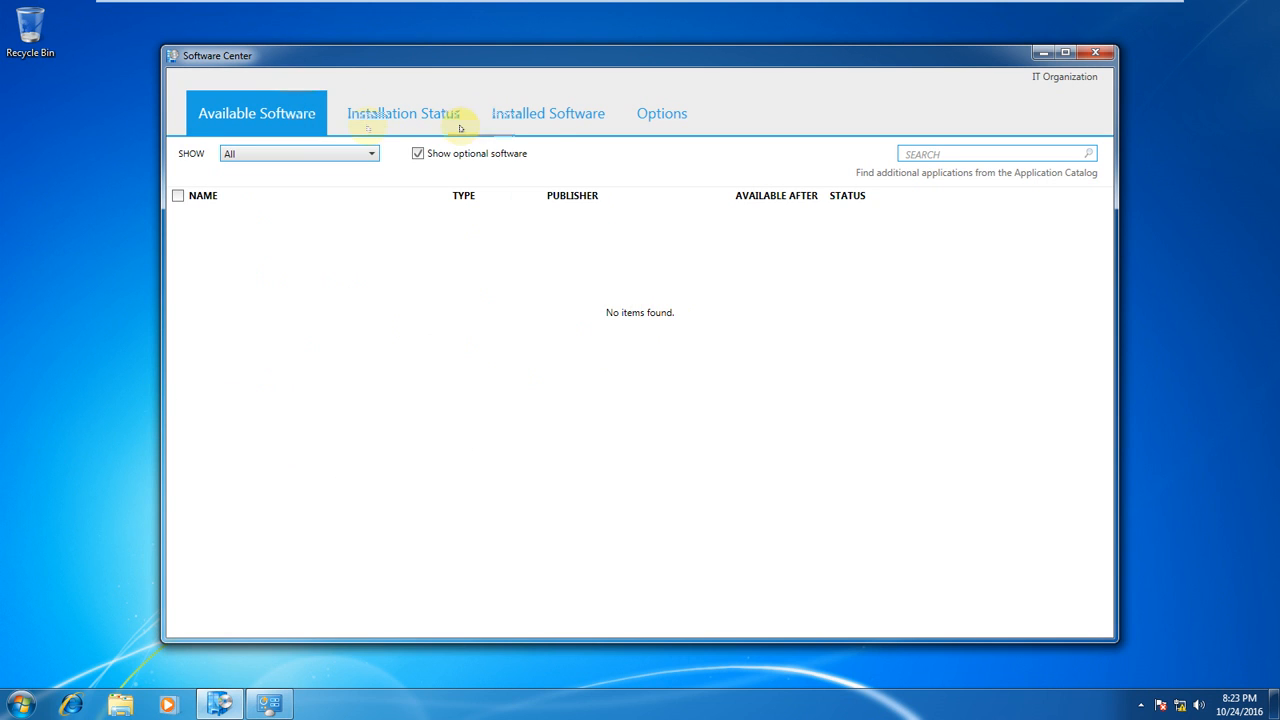
click(563, 116)
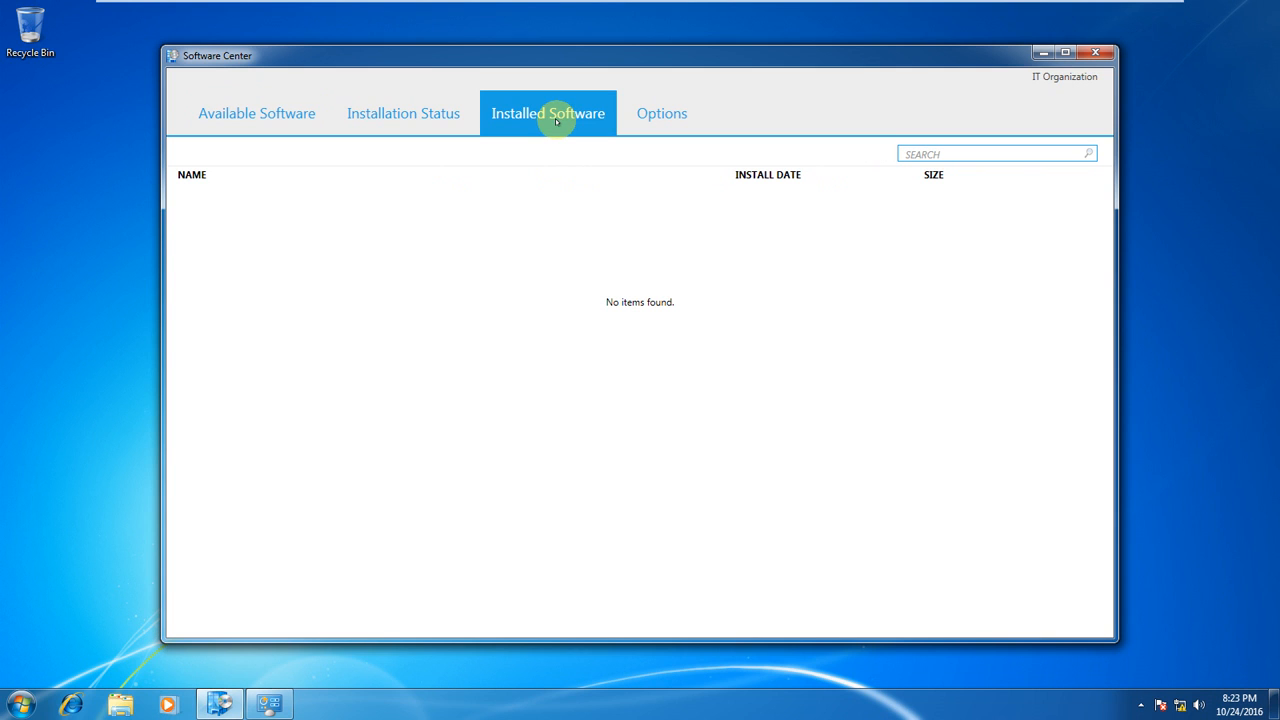
click(422, 116)
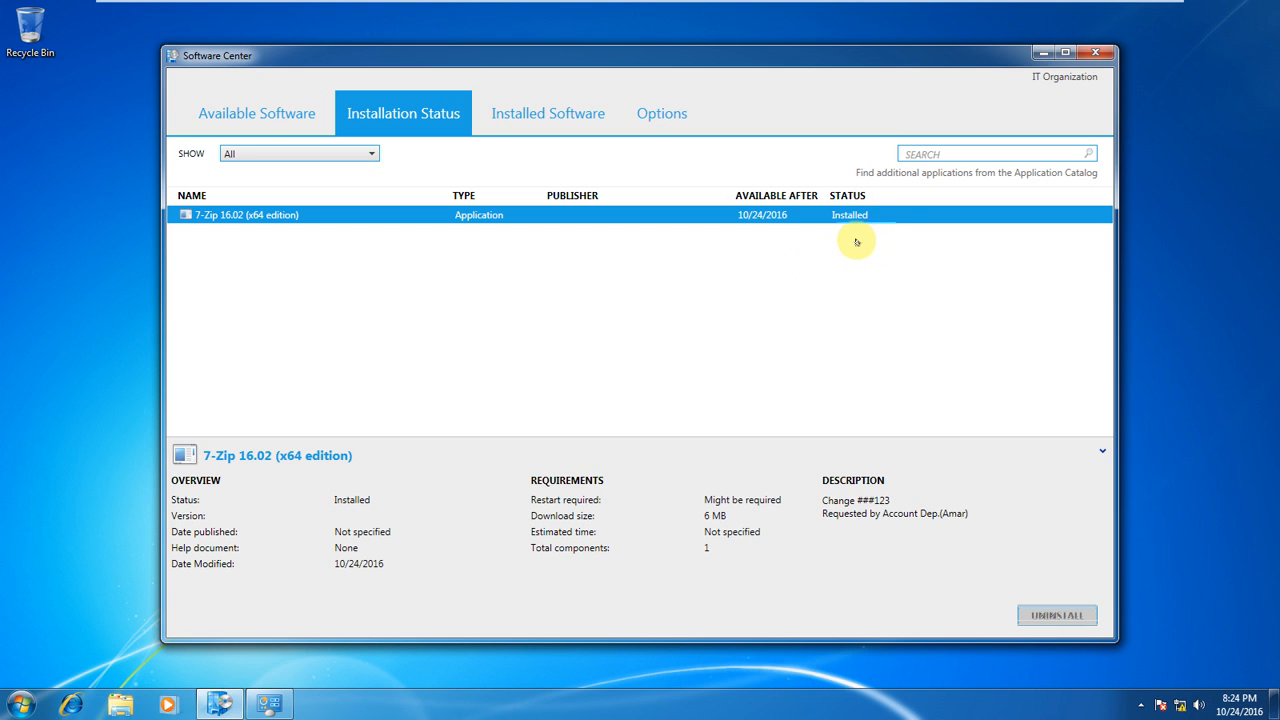
Open Programs and Features on Client-02 by running appwiz.cpl and select 7-Zip 16.02 (x64 edition) among the installed programs
key(super+r)
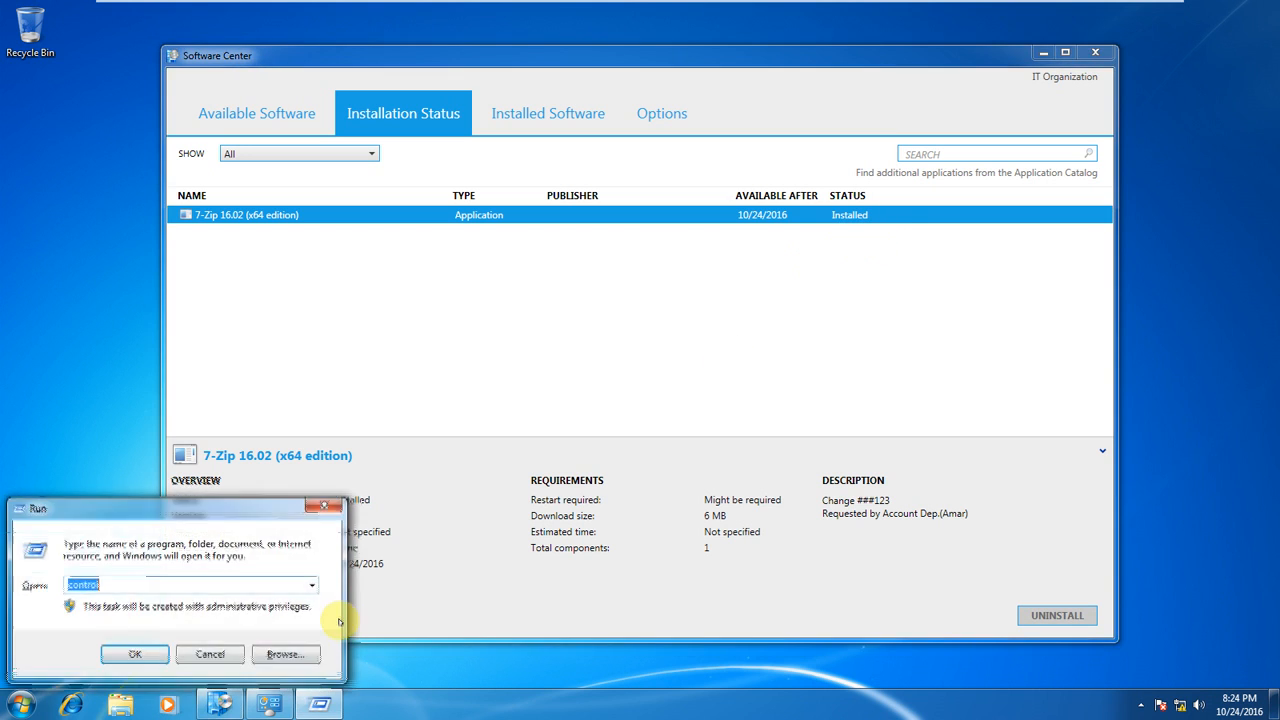
key(Return)
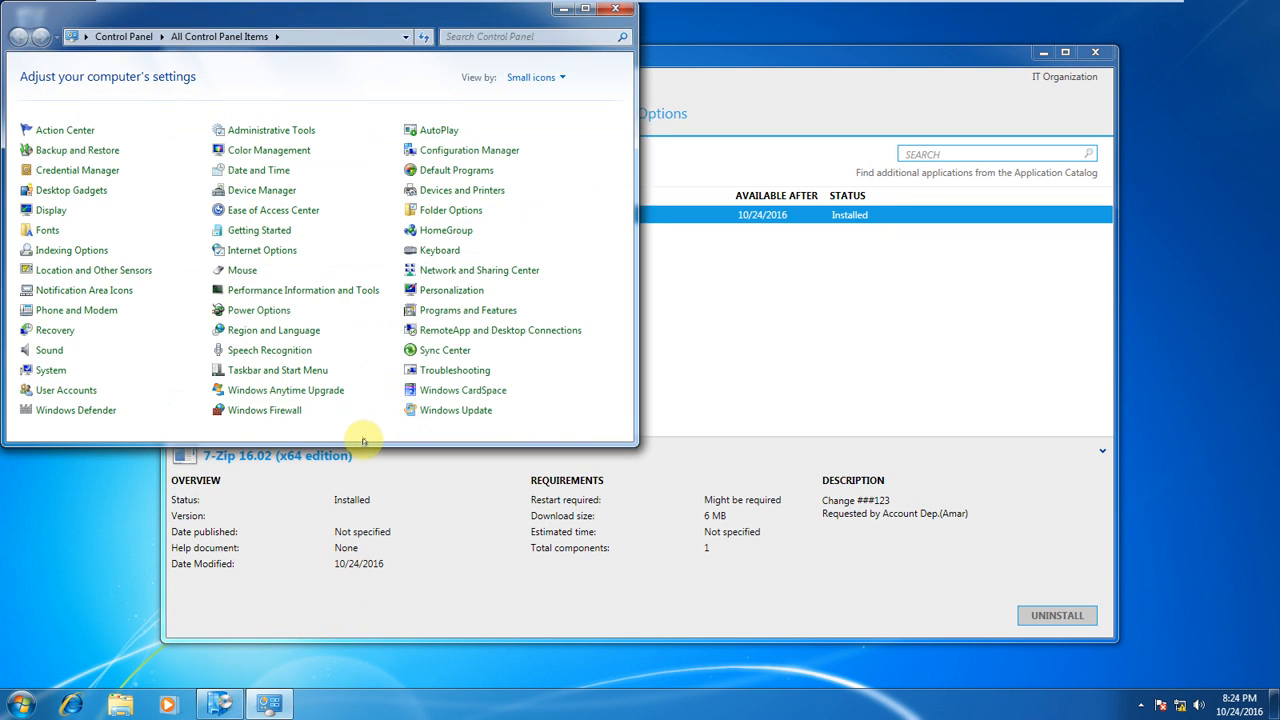
key(super+r)
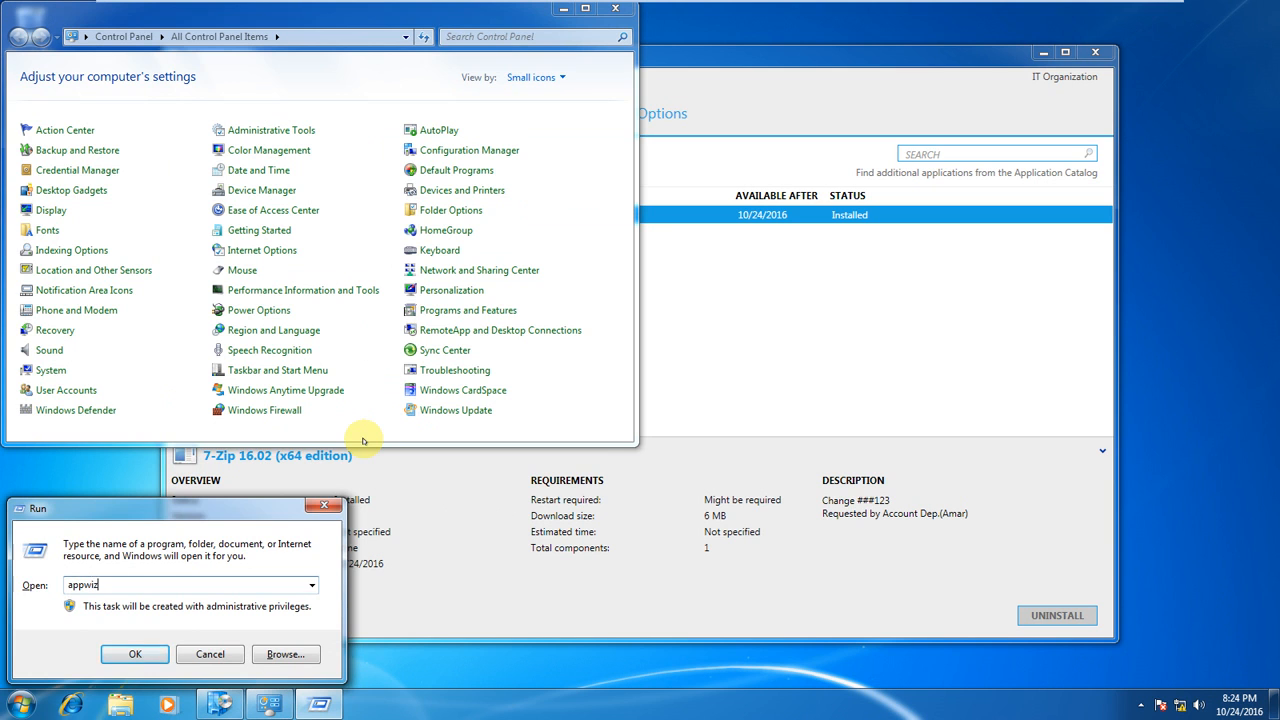
text(appwiz.cpl)
key(Return)
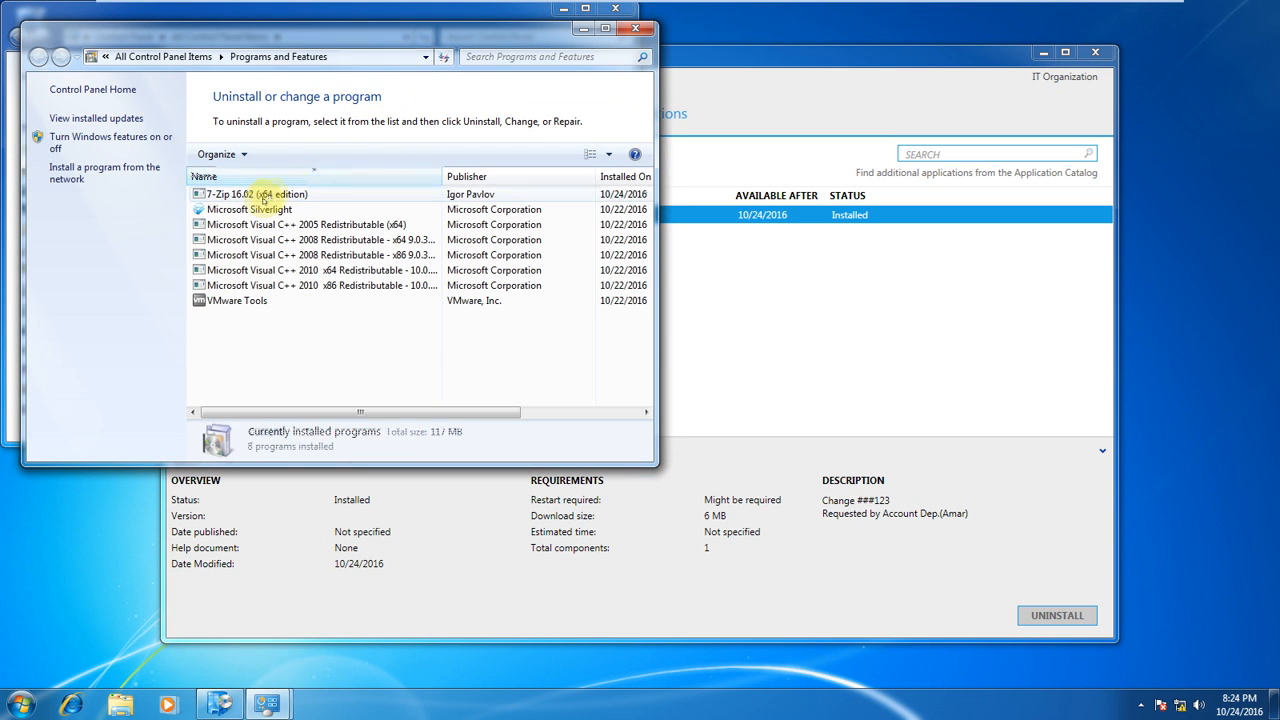
click(272, 194)
Look at Client-01's installed programs, return to the SCCM-01 machine and refresh the monitored deployment of 7-Zip to Win_7 Collection
mouse_move(574, 8)
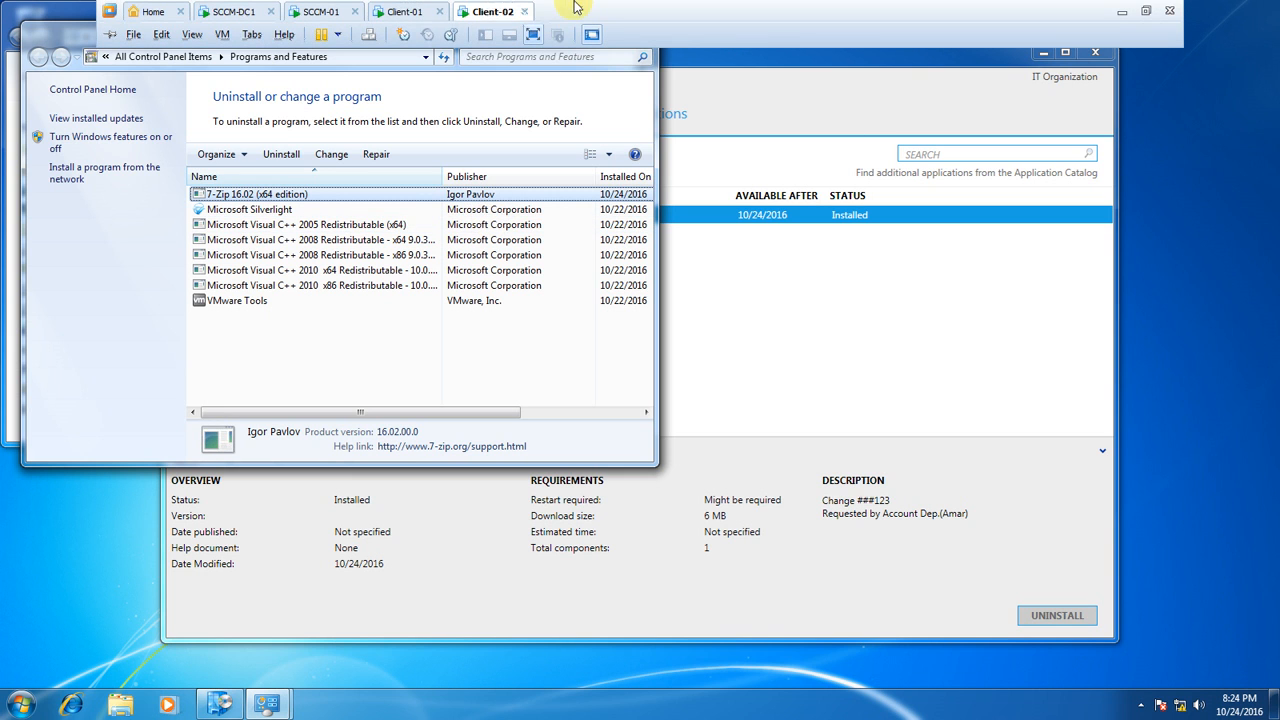
click(404, 11)
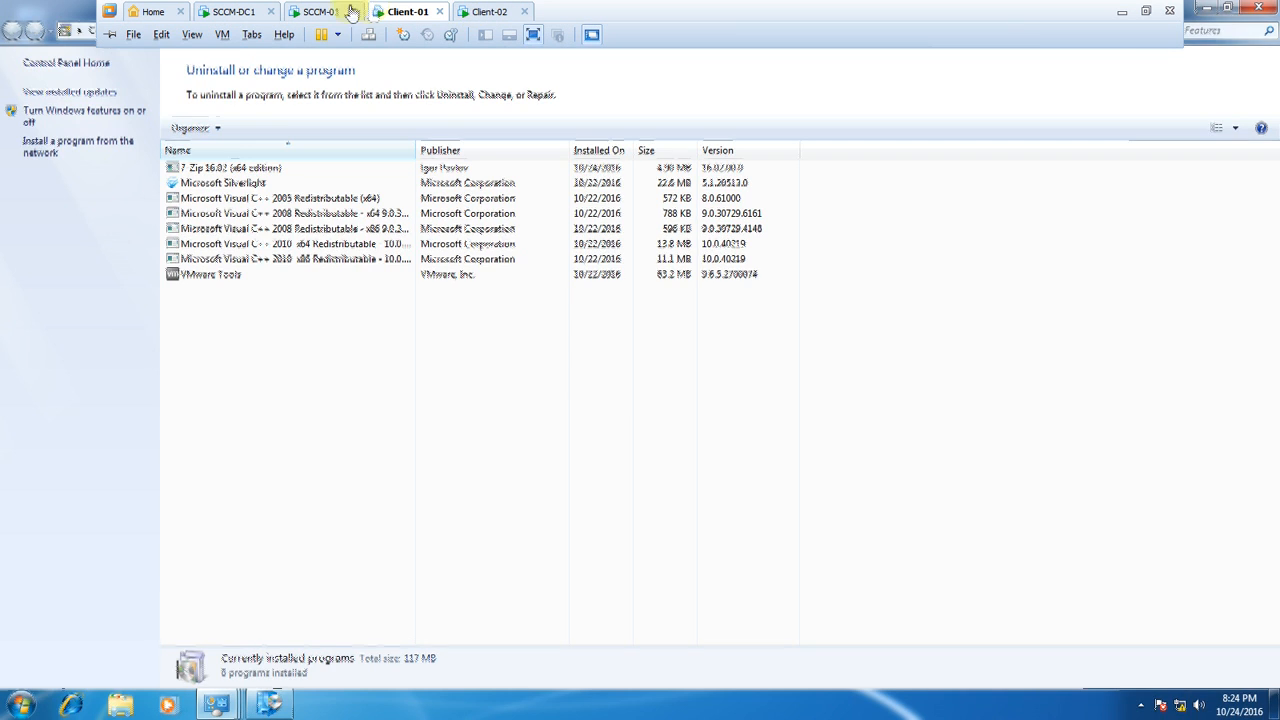
click(350, 11)
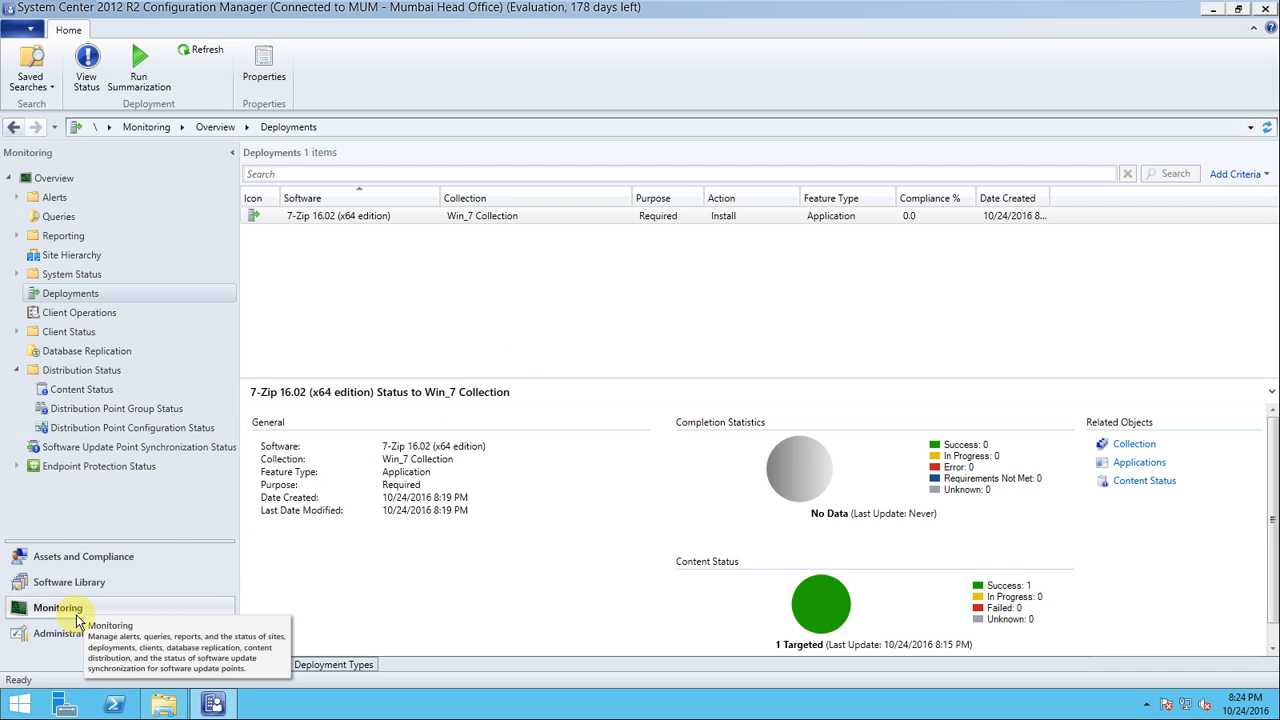
click(571, 216)
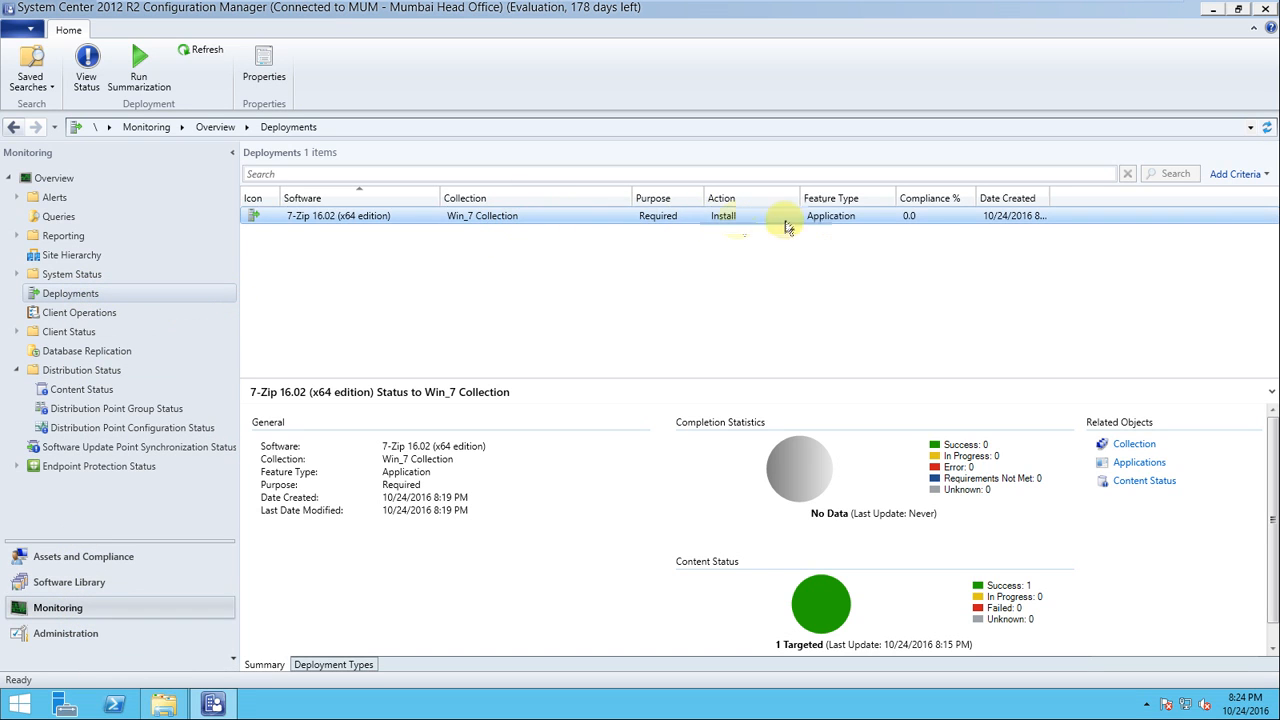
click(634, 240)
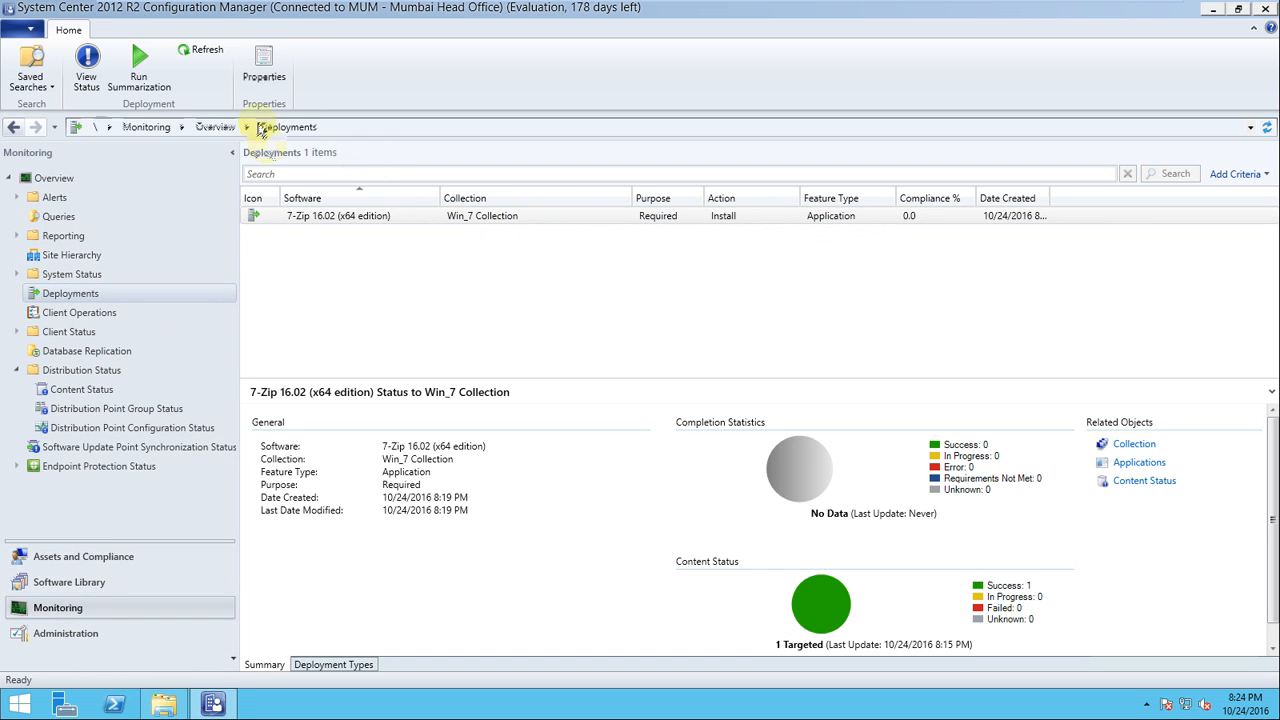
click(207, 58)
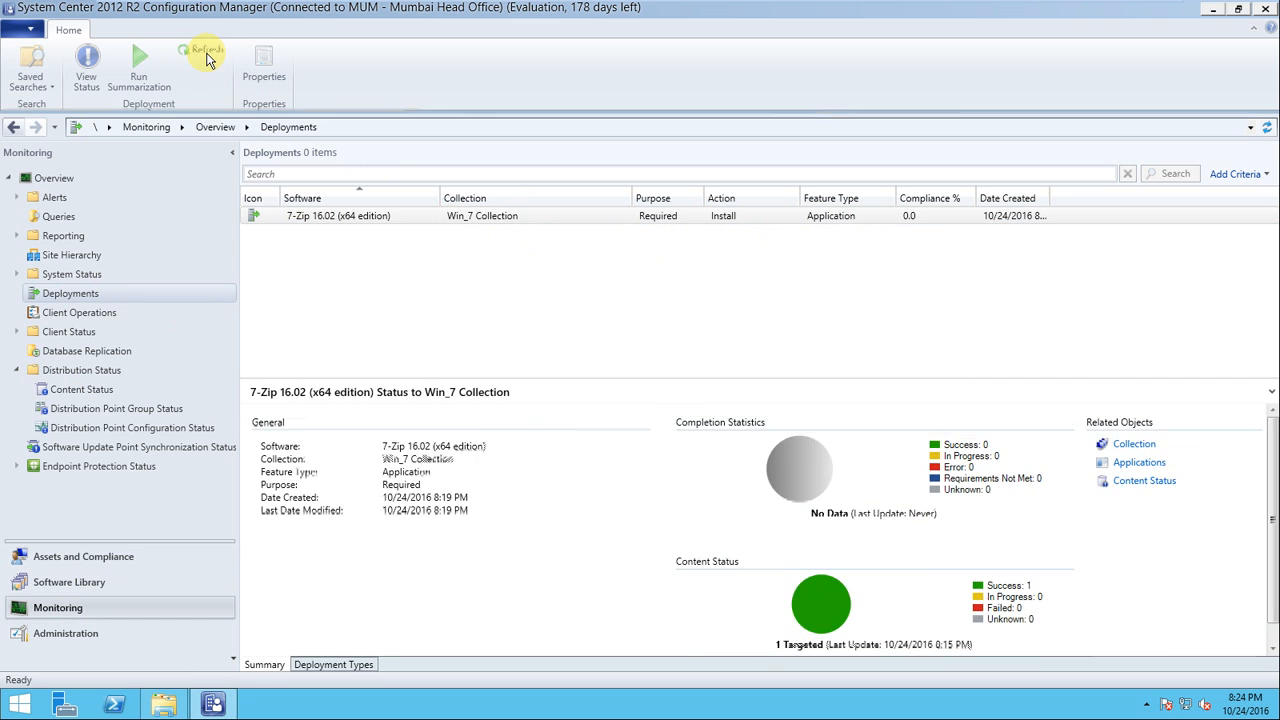
click(207, 58)
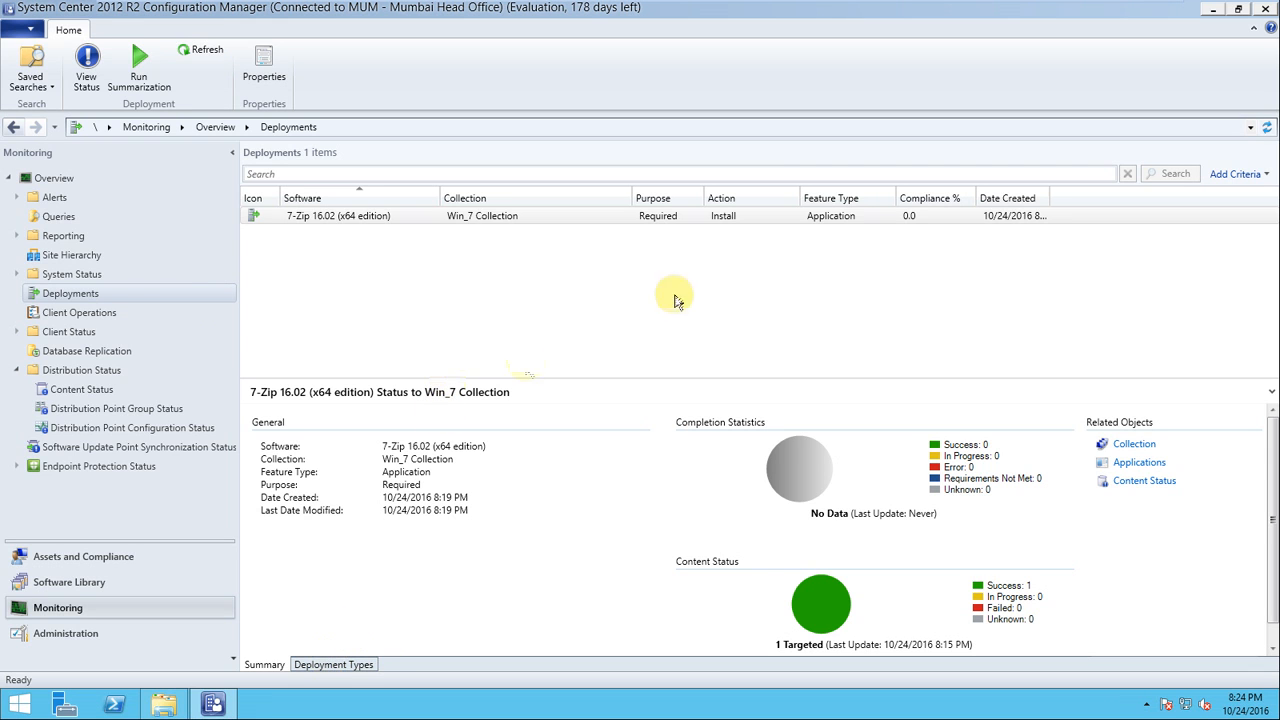
click(740, 218)
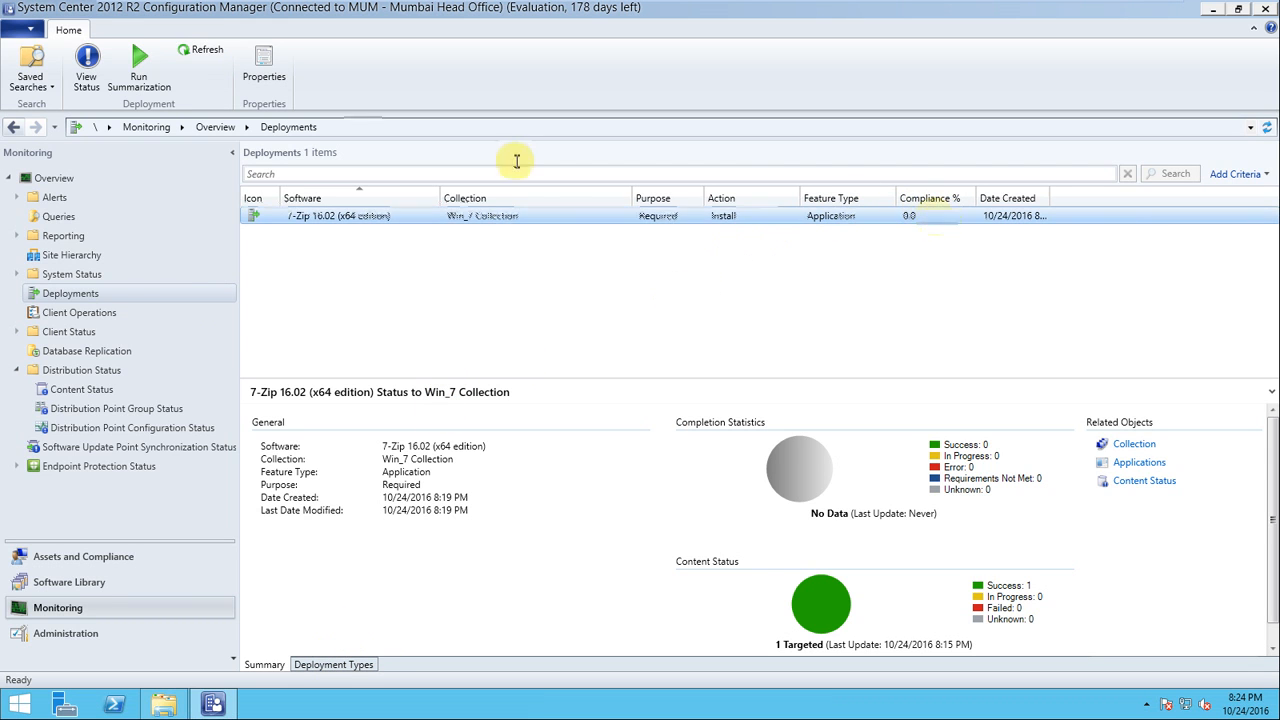
click(207, 55)
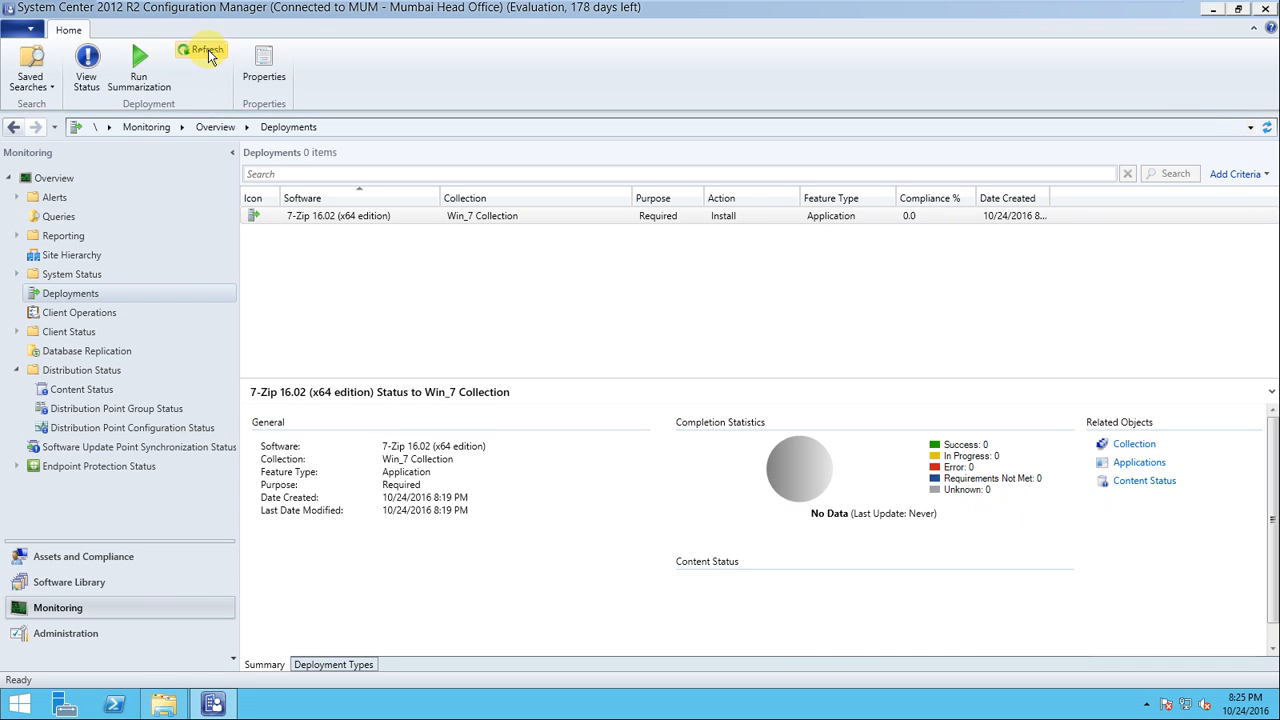
click(207, 52)
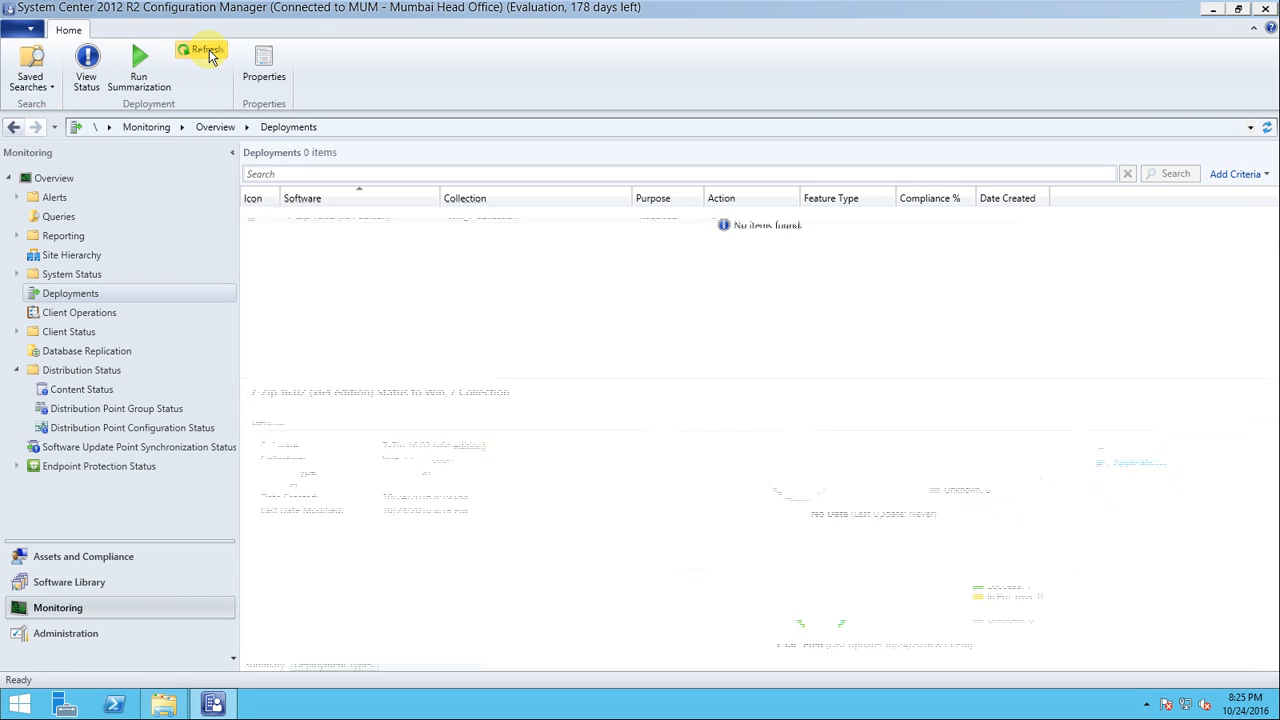
Review the deployment type status of the 7-Zip deployment and return to its summary in Deployments
click(327, 665)
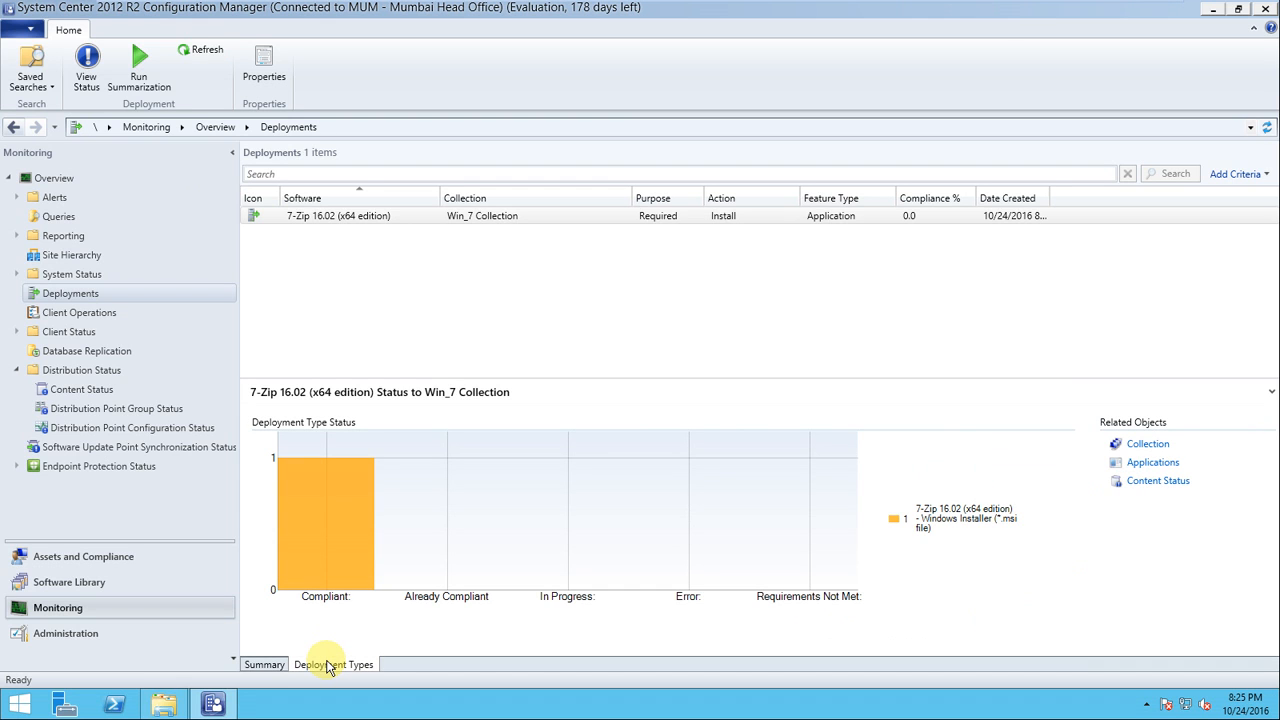
click(264, 664)
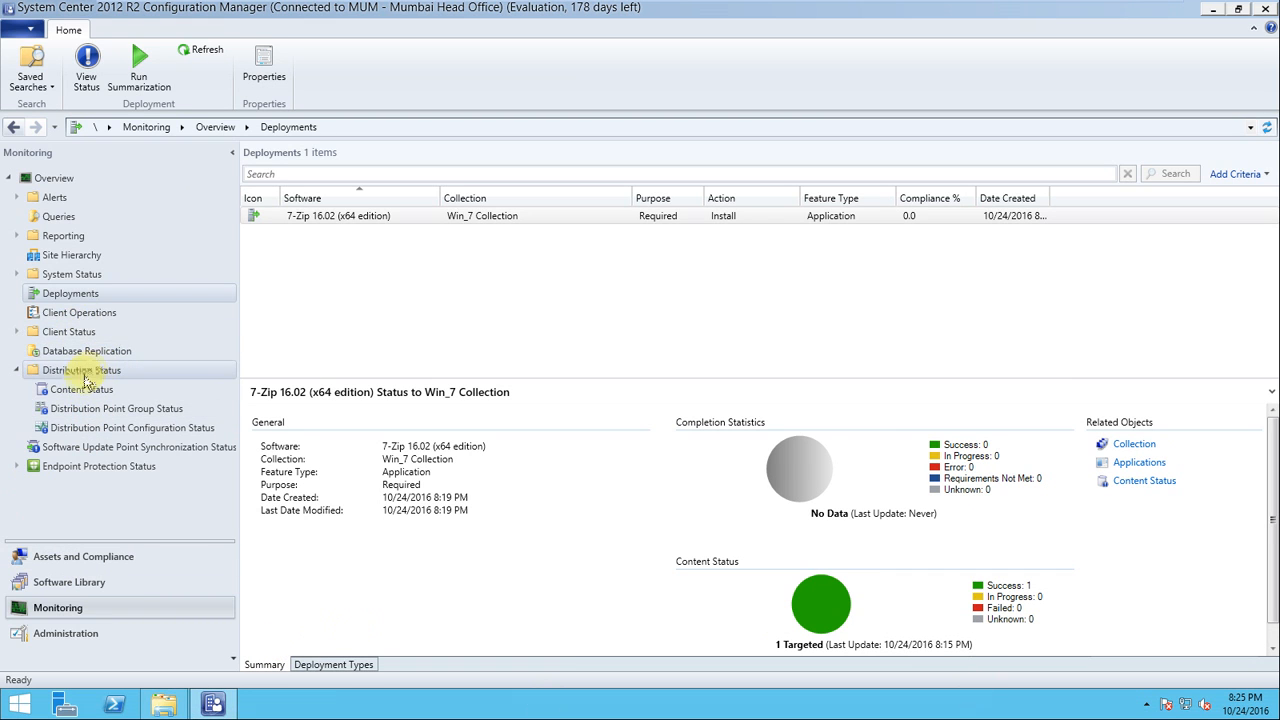
click(56, 292)
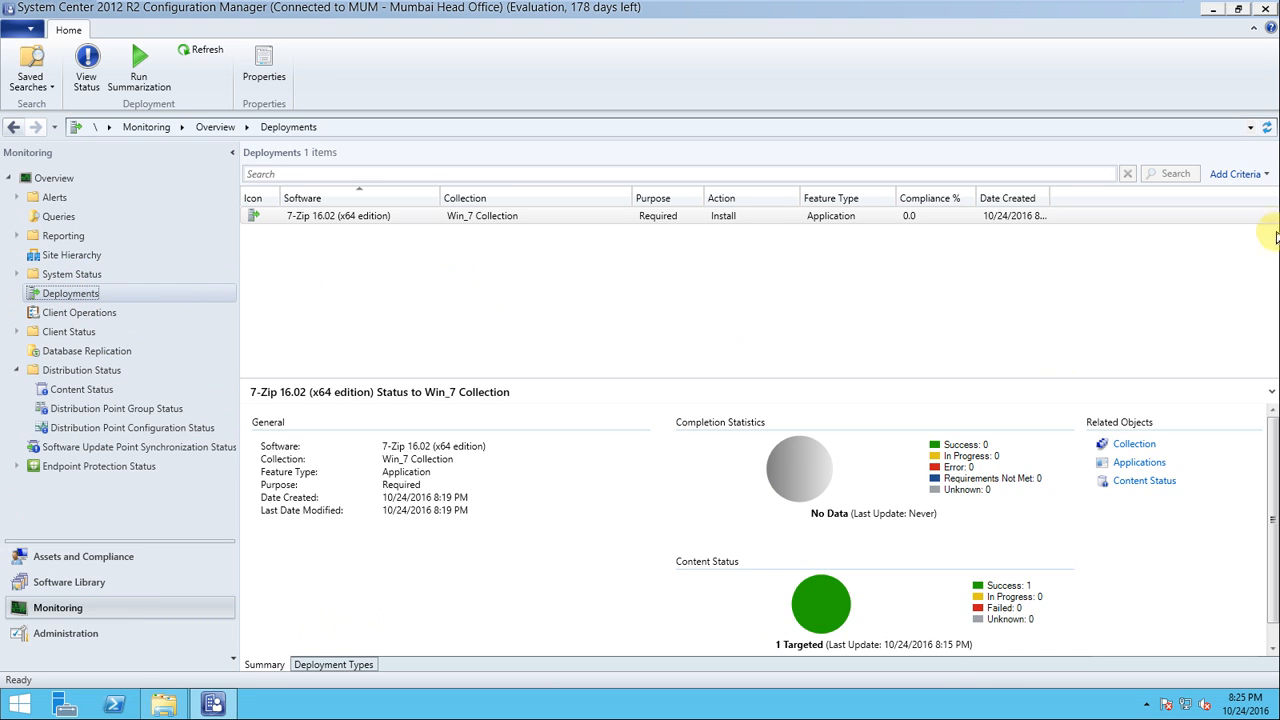
click(726, 216)
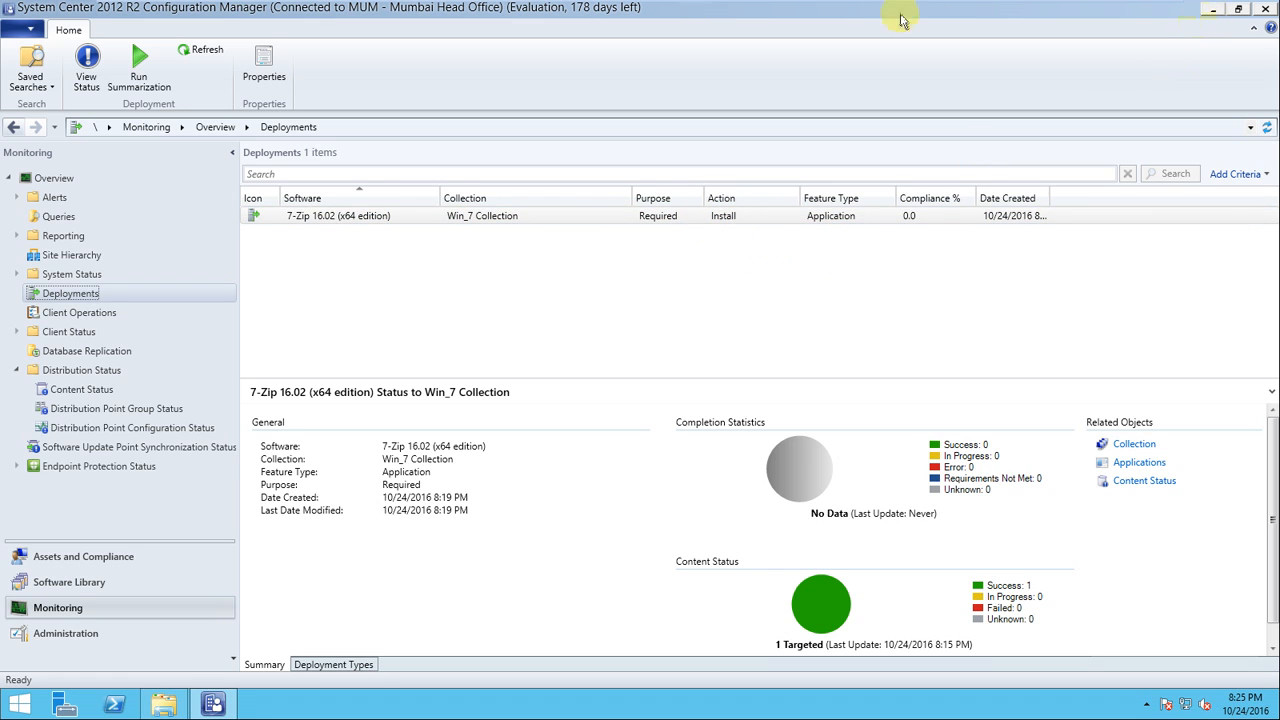
Minimize the virtual machine window and copy the highlighted "- Completed" tag onto the Application and Packages line of the OneNote checklist
mouse_move(697, 7)
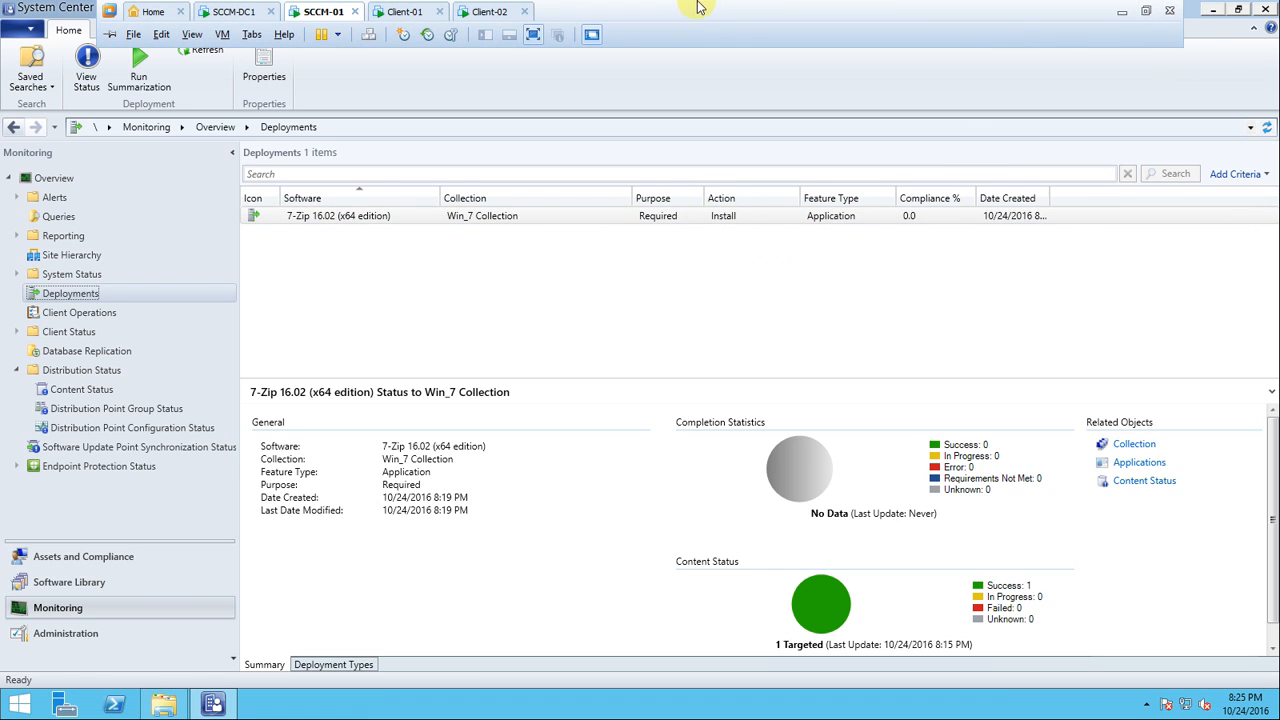
click(1121, 20)
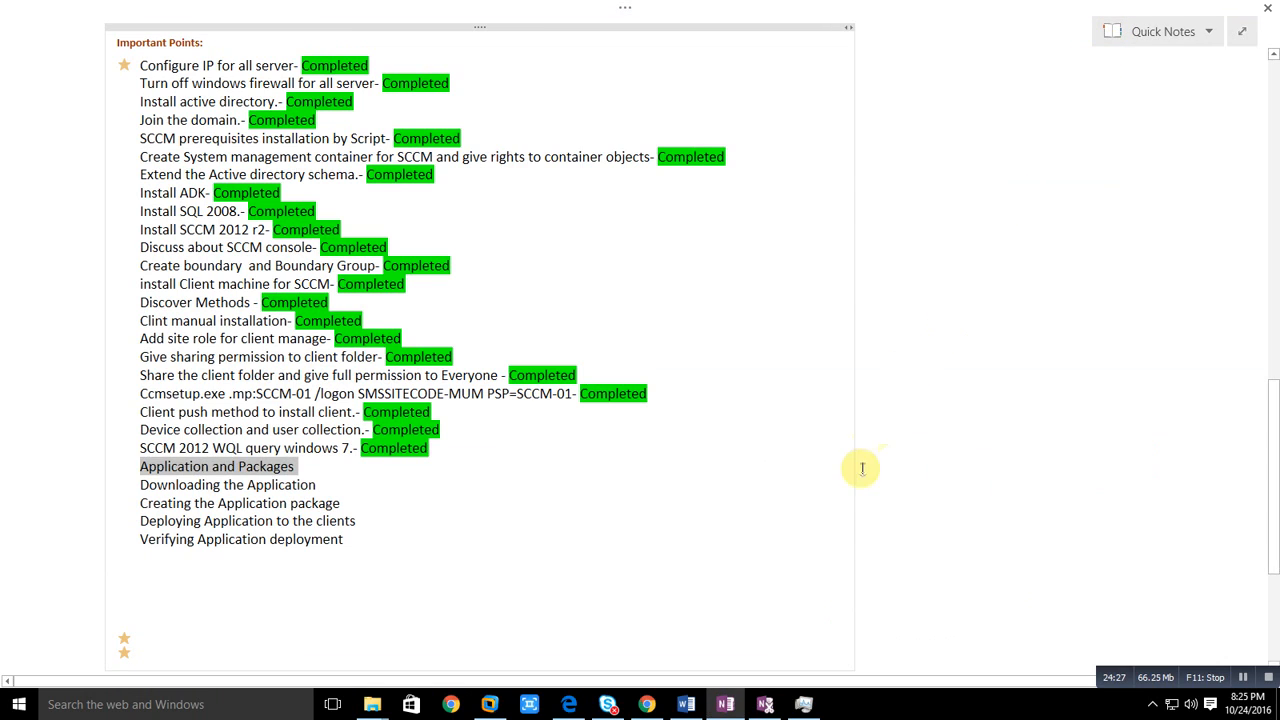
drag(430, 450, 353, 448)
key(ctrl+c)
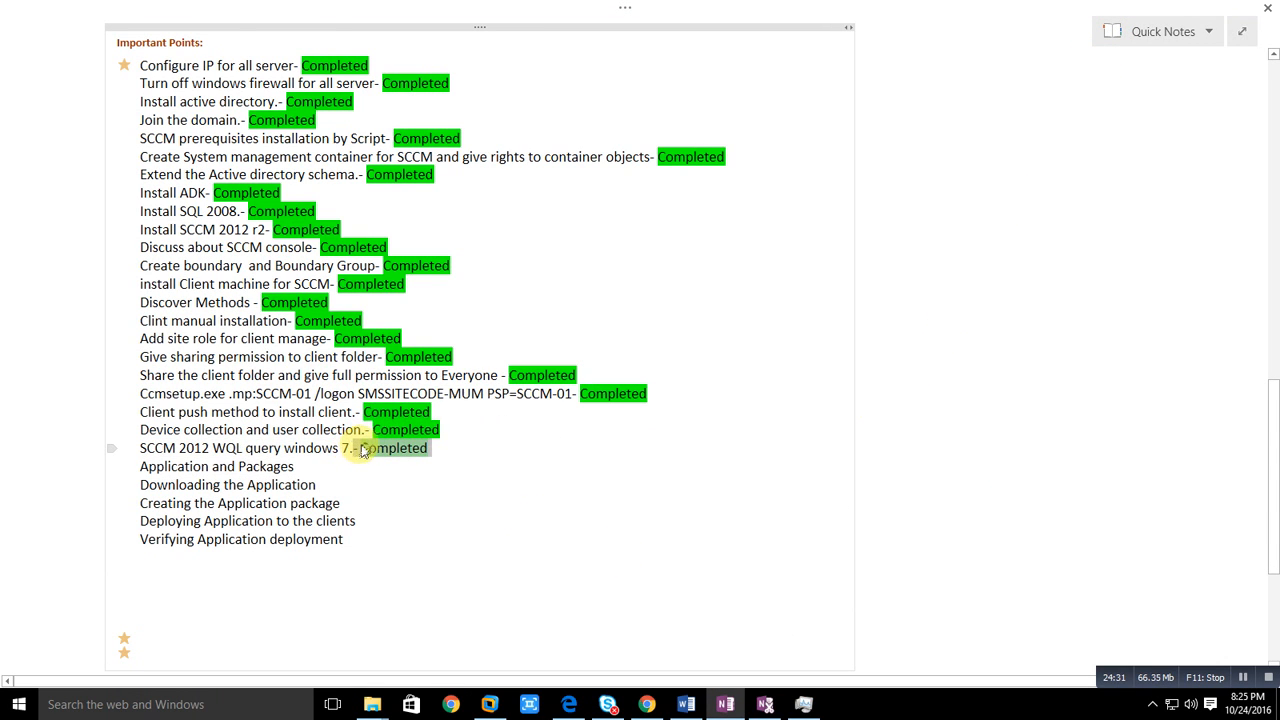
click(350, 461)
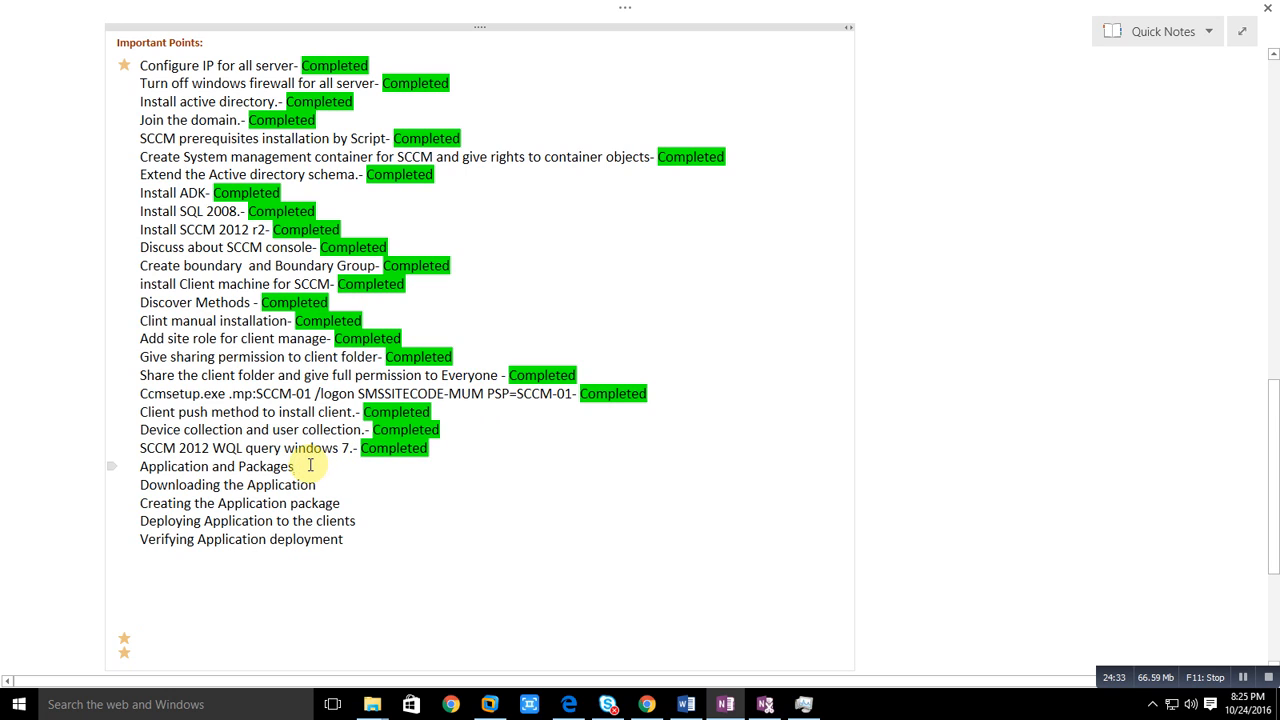
key(ctrl+v)
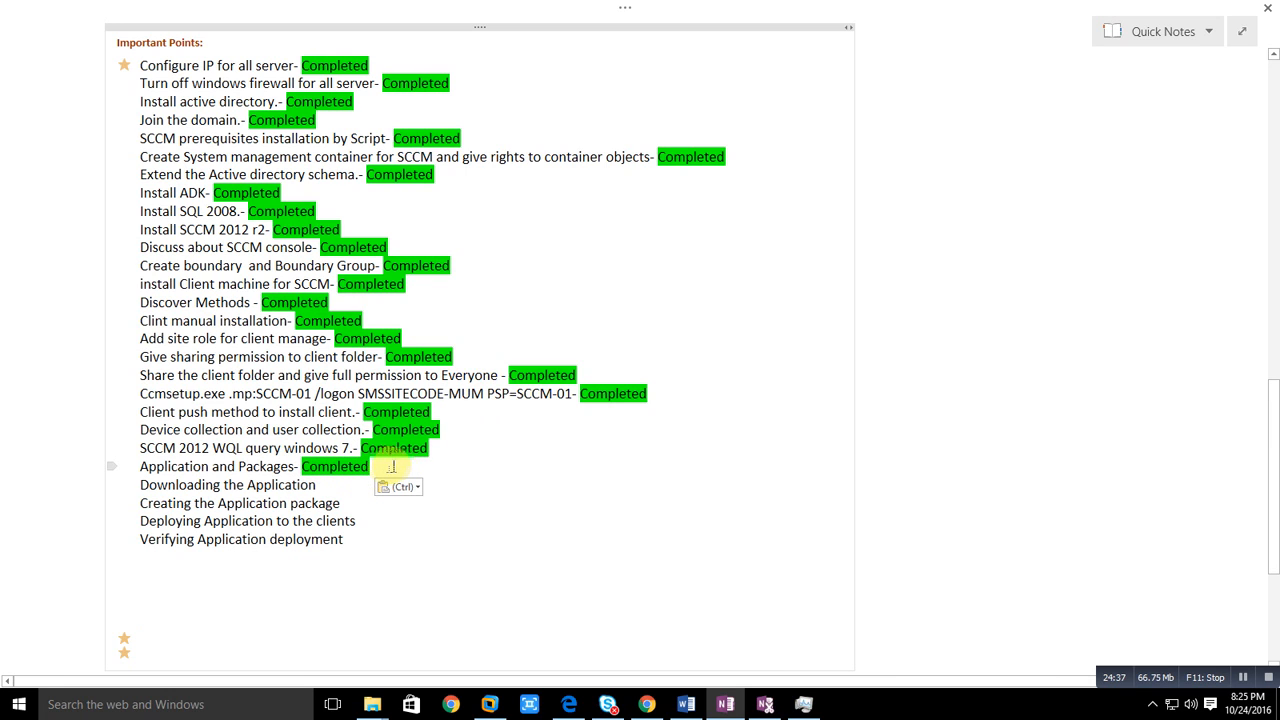
Erase the pasted word "Completed" from the end of the Application and Packages line
key(BackSpace)
key(BackSpace)
key(BackSpace)
key(BackSpace)
key(BackSpace)
key(BackSpace)
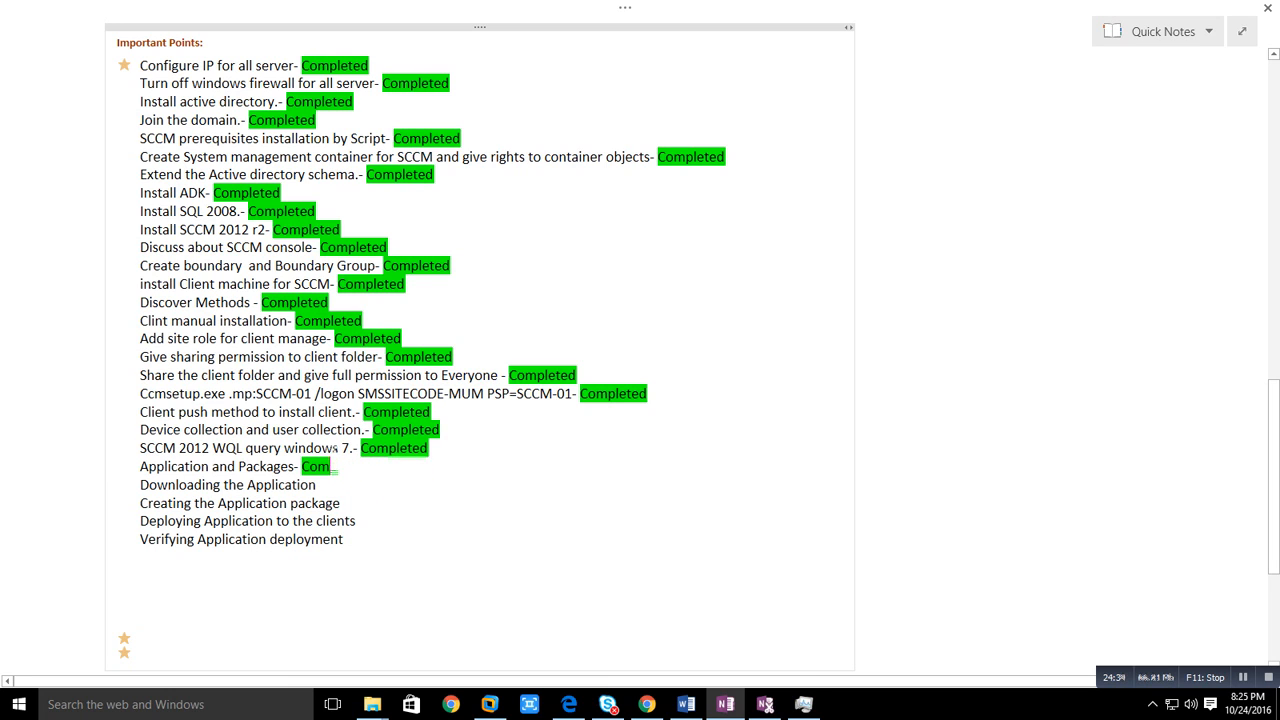